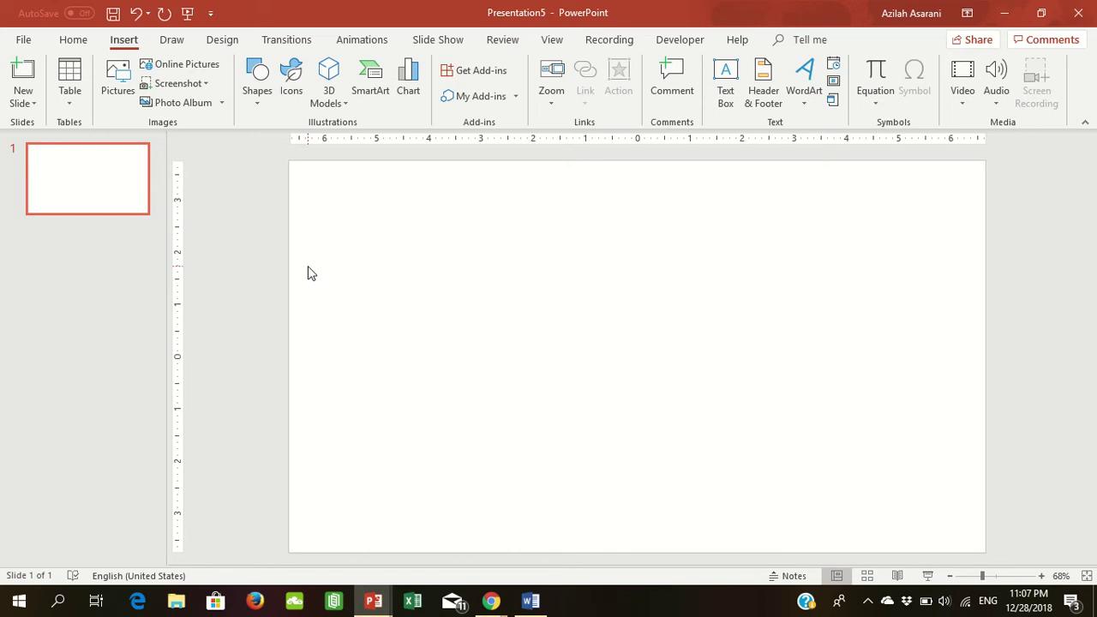
- Draw a rounded rectangle over most of the slide and flatten its corners to nearly square
{"action": "left_click", "coordinate": [257, 94]}
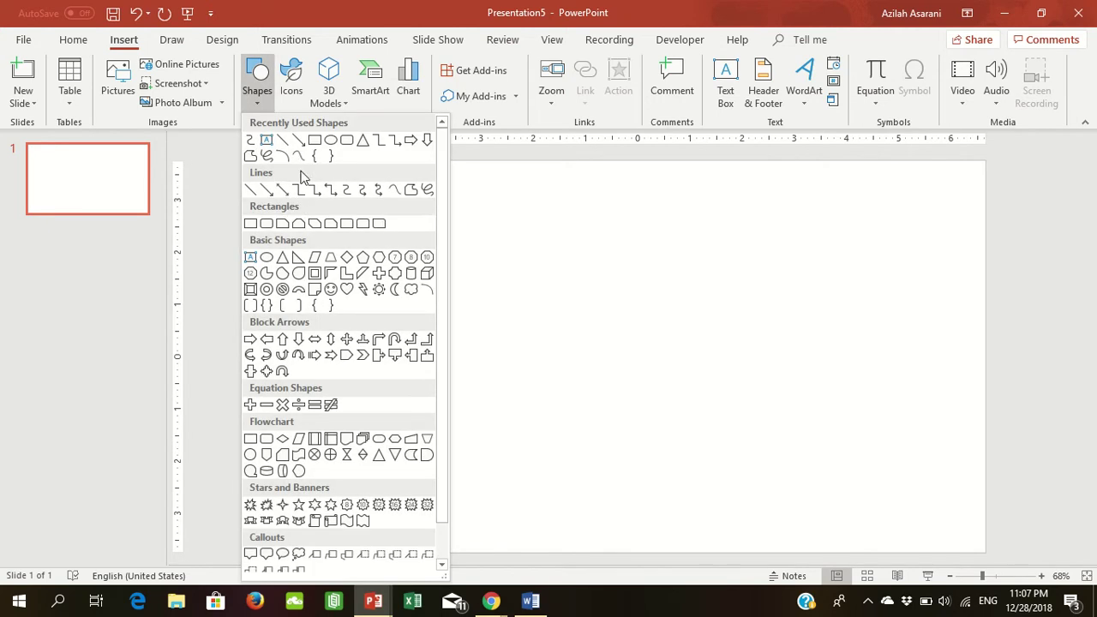
{"action": "left_click", "coordinate": [315, 140]}
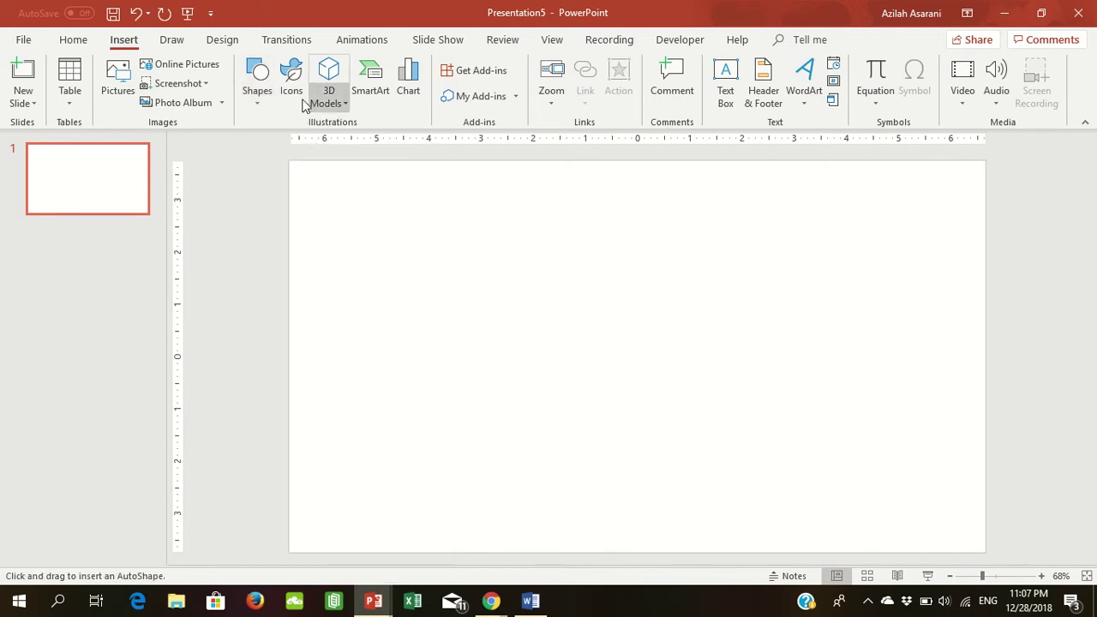
{"action": "left_click", "coordinate": [256, 106]}
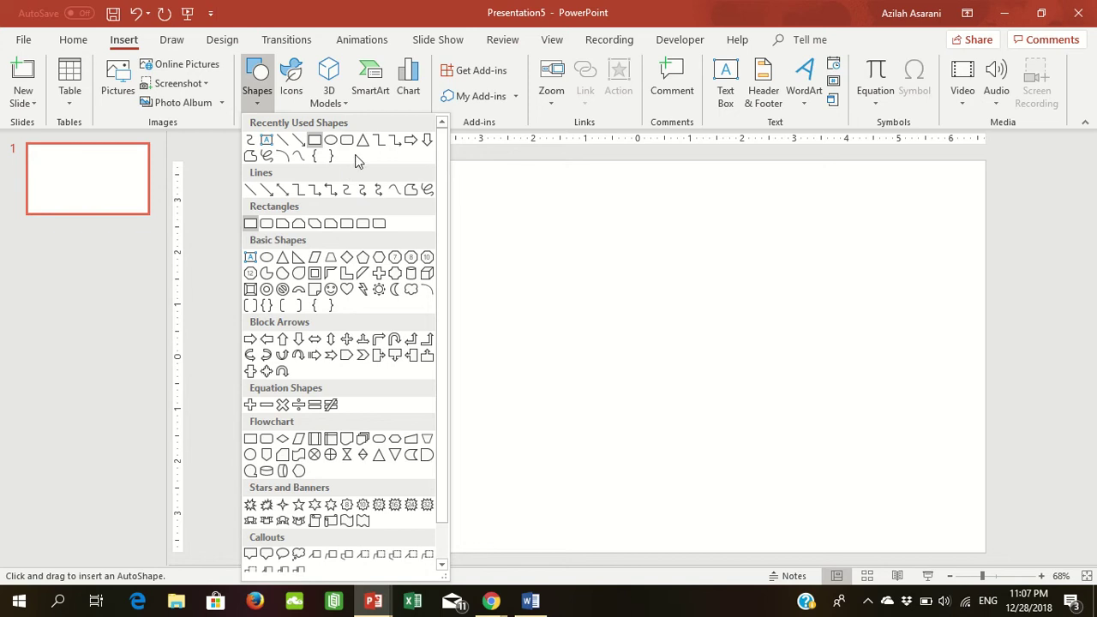
{"action": "left_click", "coordinate": [346, 140]}
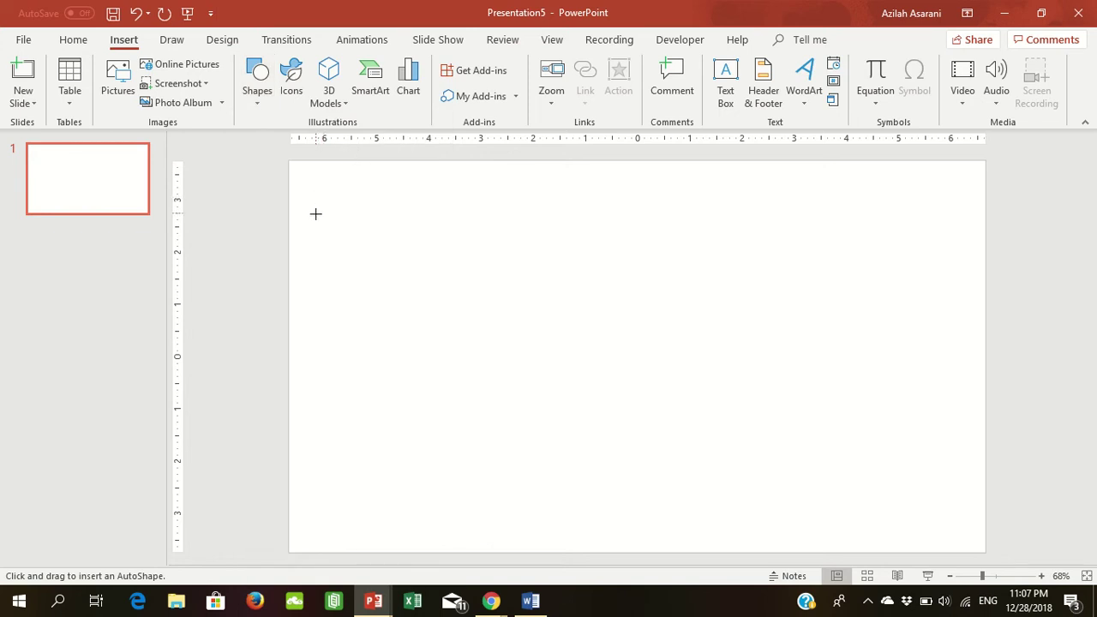
{"action": "mouse_move", "coordinate": [304, 211]}
{"action": "left_mouse_down"}
{"action": "mouse_move", "coordinate": [721, 456]}
{"action": "mouse_move", "coordinate": [966, 537]}
{"action": "left_mouse_up"}
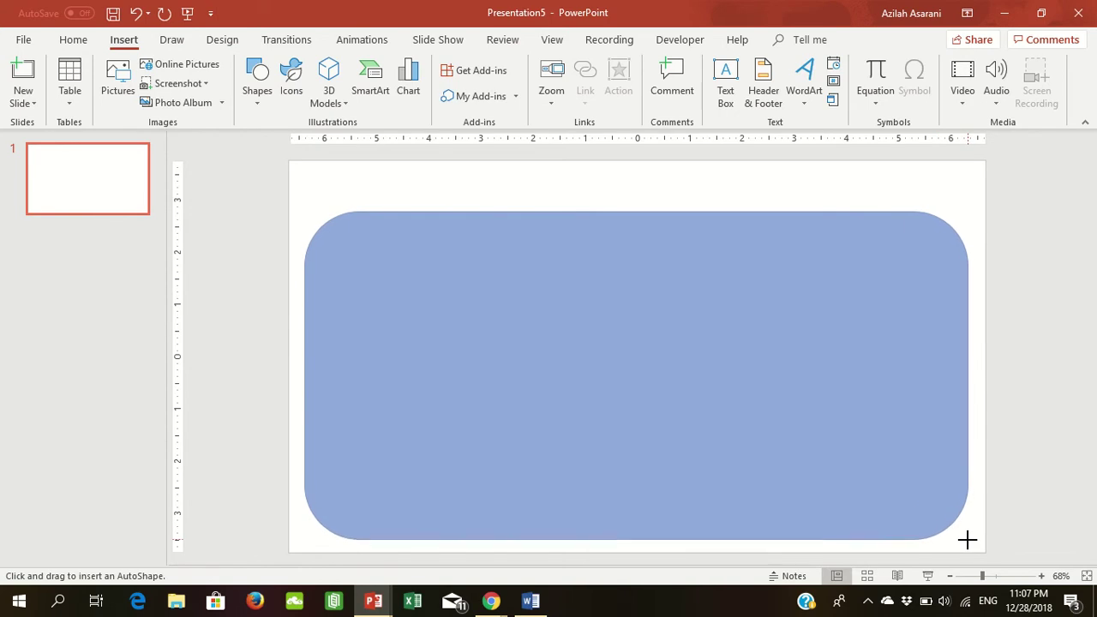
{"action": "left_click_drag", "start_coordinate": [966, 537], "coordinate": [970, 540]}
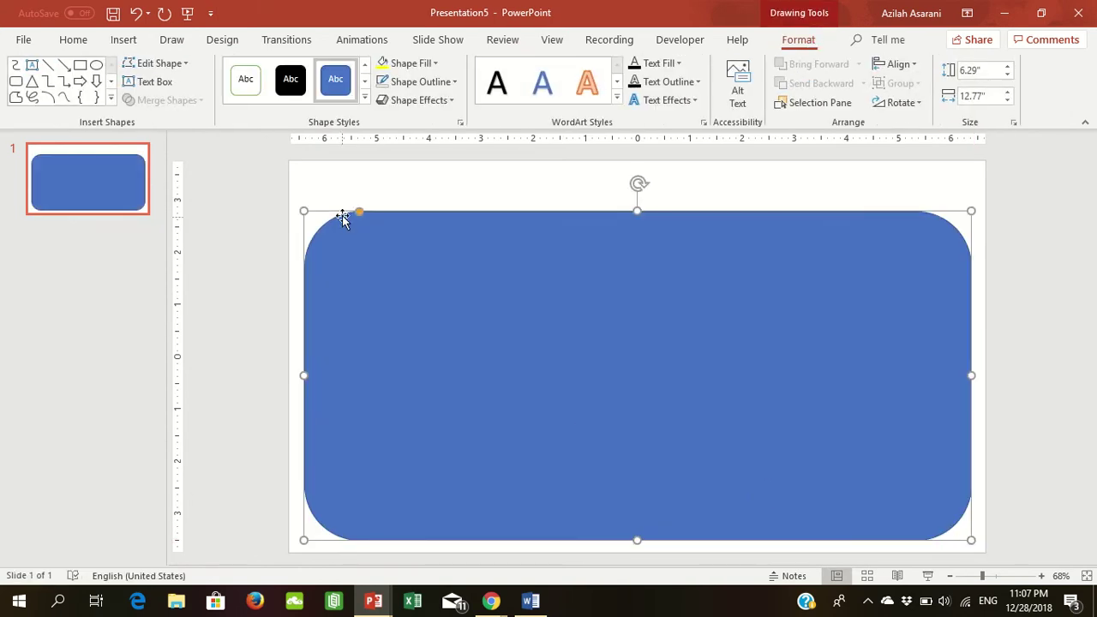
{"action": "left_click_drag", "start_coordinate": [359, 213], "coordinate": [314, 224]}
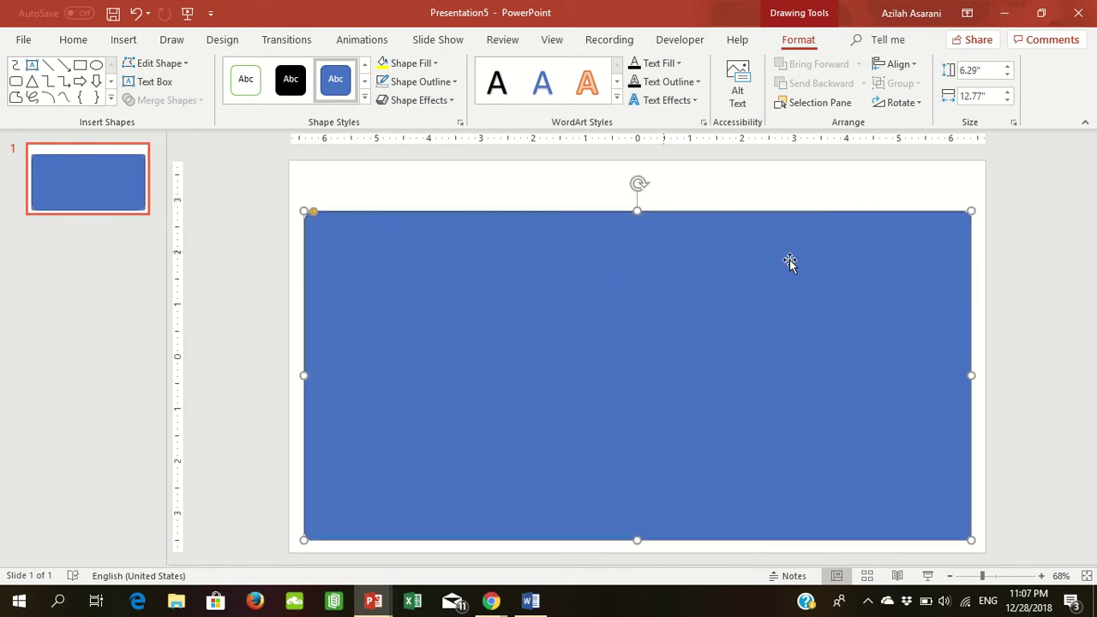
{"action": "left_click", "coordinate": [1040, 257]}
- Remove the rectangle's outline and fill it with solid medium grey
{"action": "left_click", "coordinate": [762, 290]}
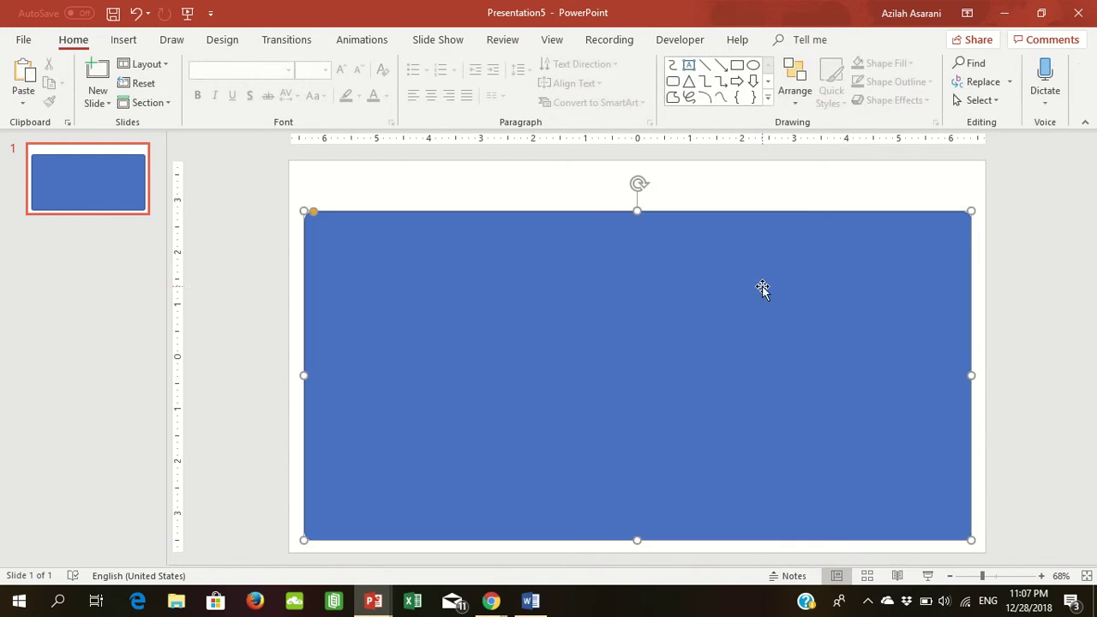
{"action": "left_click", "coordinate": [798, 39]}
{"action": "left_click", "coordinate": [417, 86]}
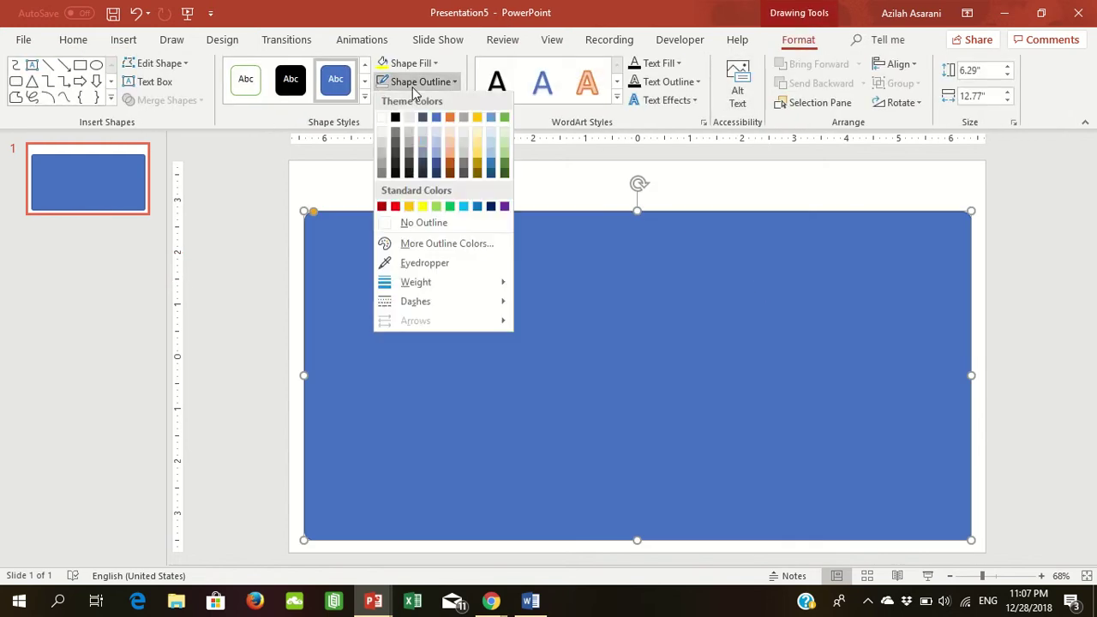
{"action": "left_click", "coordinate": [409, 220]}
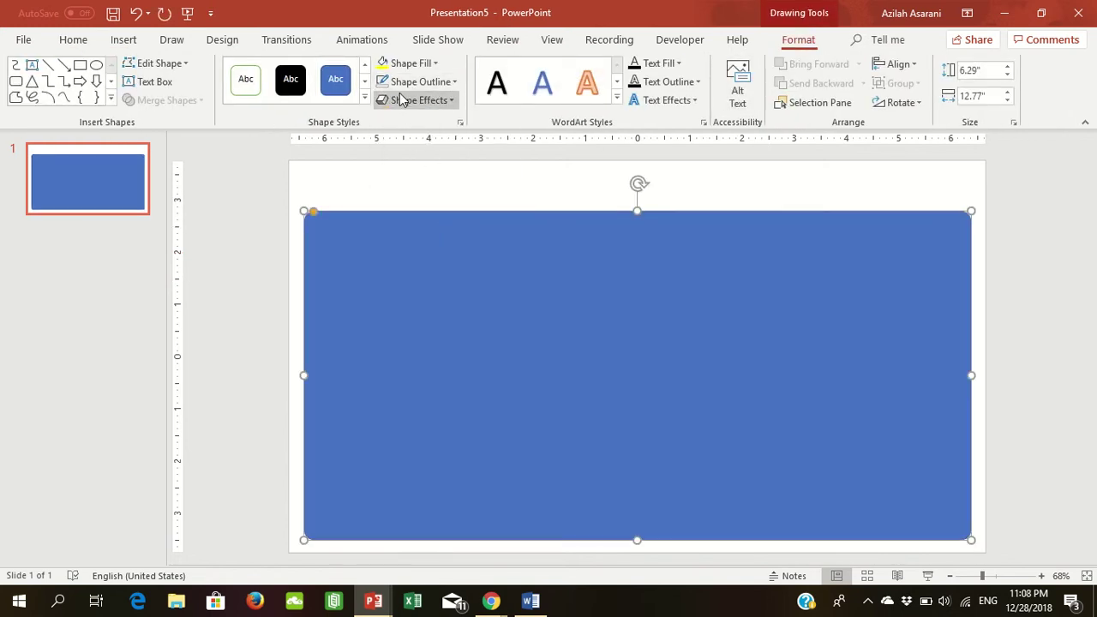
{"action": "left_click", "coordinate": [408, 63]}
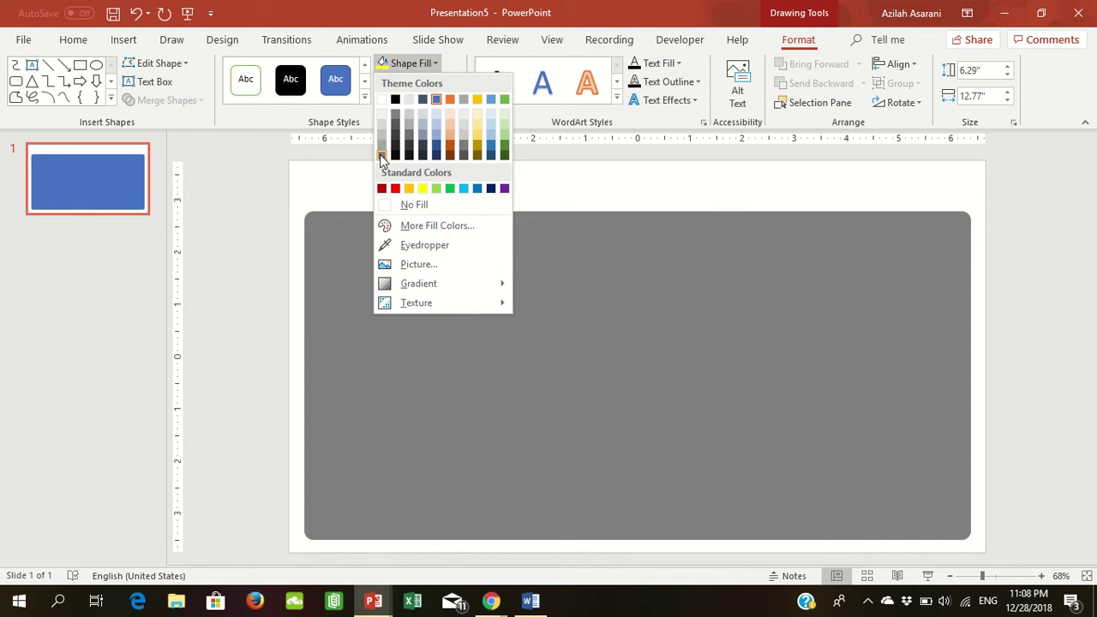
{"action": "left_click", "coordinate": [380, 155]}
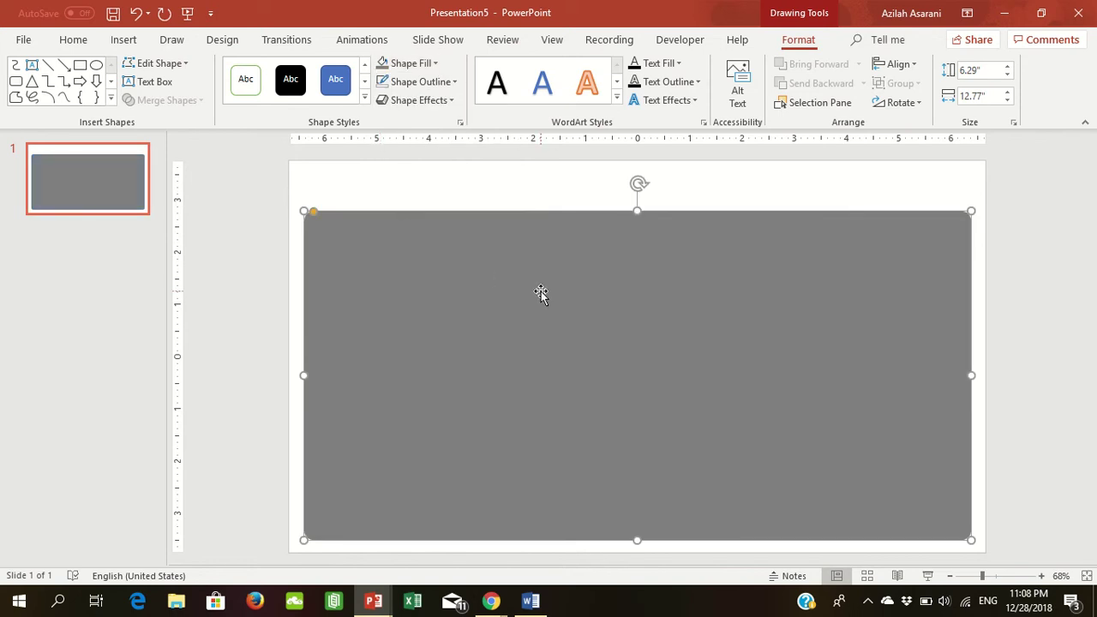
{"action": "left_click", "coordinate": [276, 211]}
{"action": "left_click", "coordinate": [459, 302]}
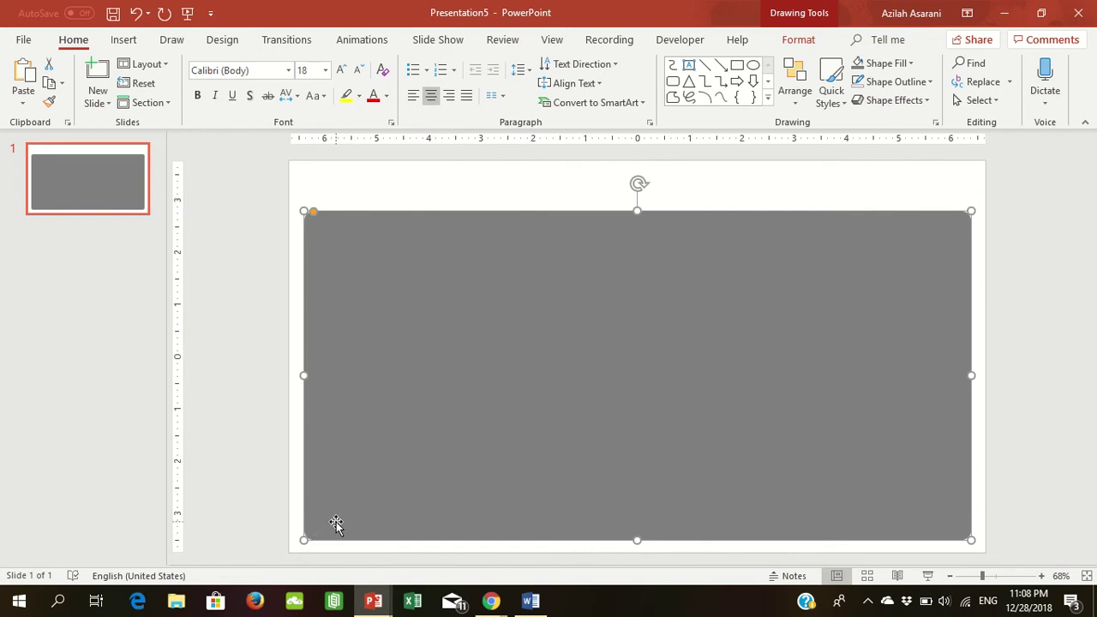
- Place a smaller copy of the grey shape flush on the panel's top-left edge as a tab
{"action": "left_click_drag", "start_coordinate": [336, 524], "coordinate": [355, 506]}
{"action": "key", "text": "ctrl+z"}
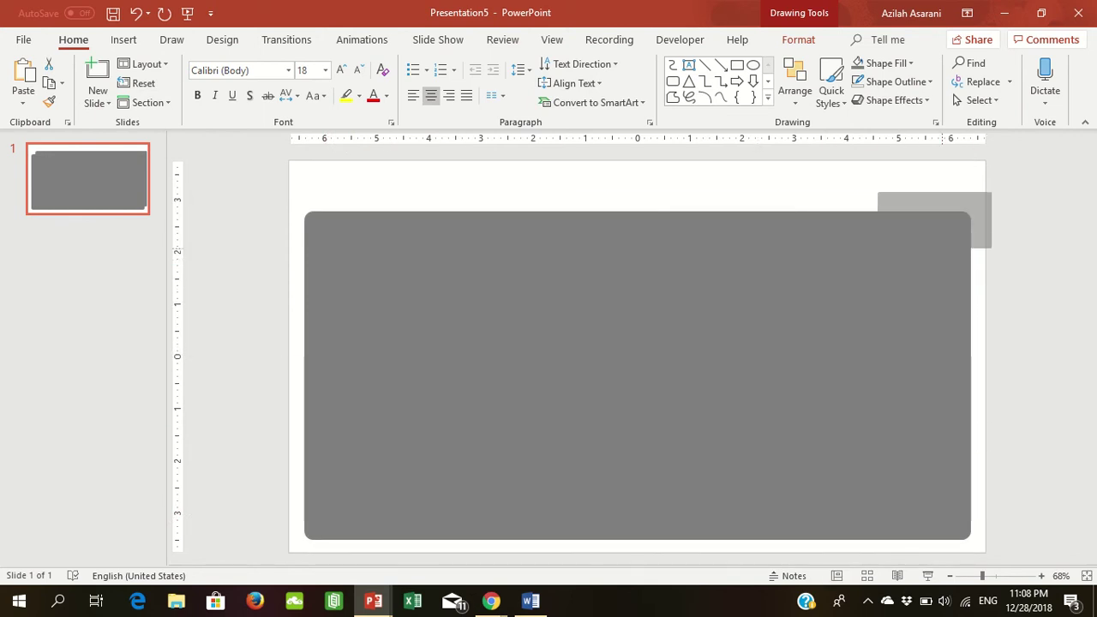
{"action": "left_click_drag", "start_coordinate": [959, 219], "coordinate": [395, 204]}
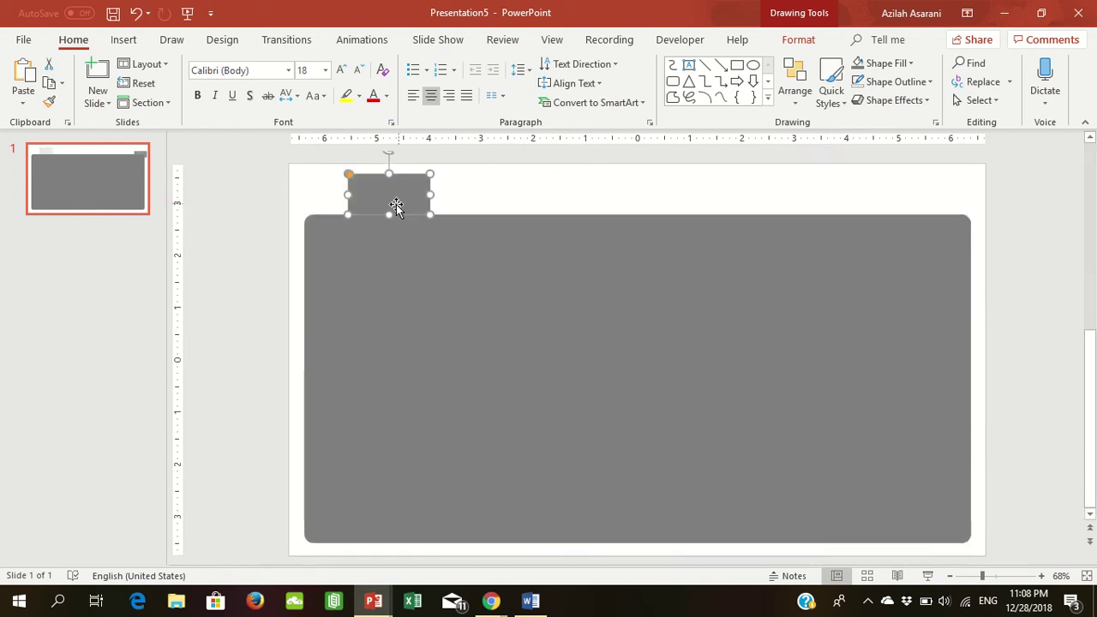
{"action": "scroll", "coordinate": [354, 189], "scroll_direction": "up", "scroll_amount": 3}
{"action": "scroll", "coordinate": [340, 243], "scroll_direction": "up", "scroll_amount": 3}
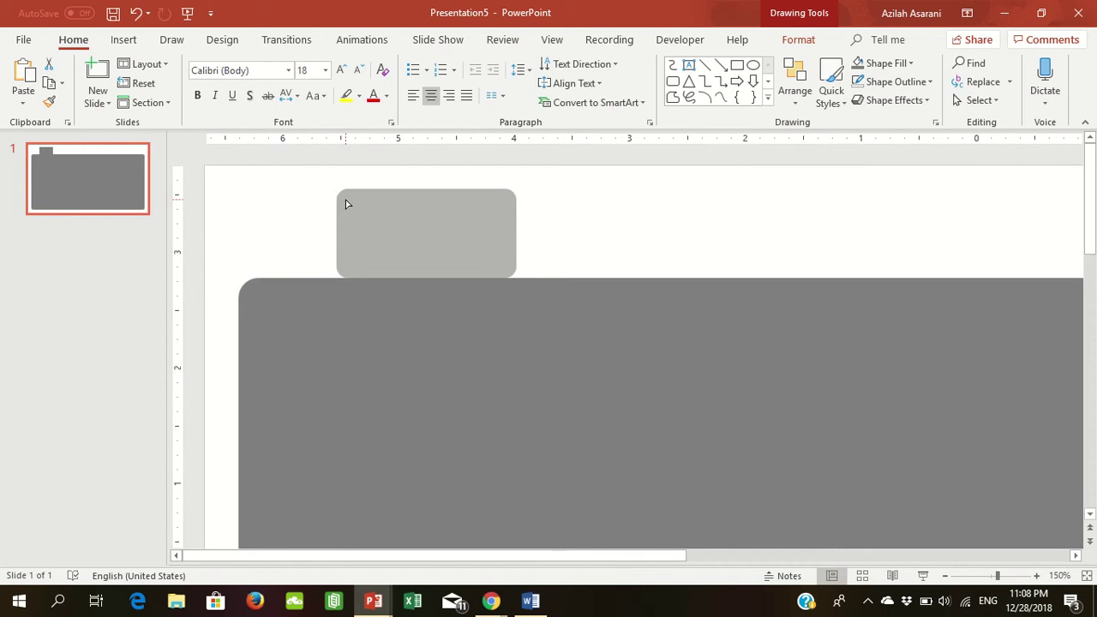
{"action": "left_click_drag", "start_coordinate": [391, 228], "coordinate": [355, 221]}
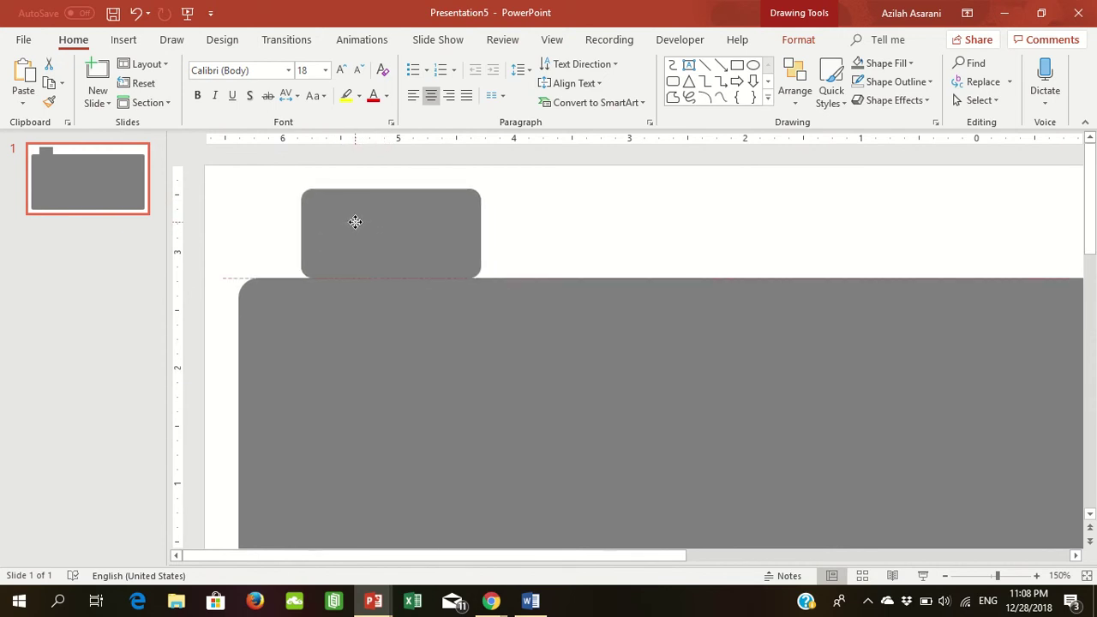
{"action": "left_click_drag", "start_coordinate": [355, 220], "coordinate": [357, 221]}
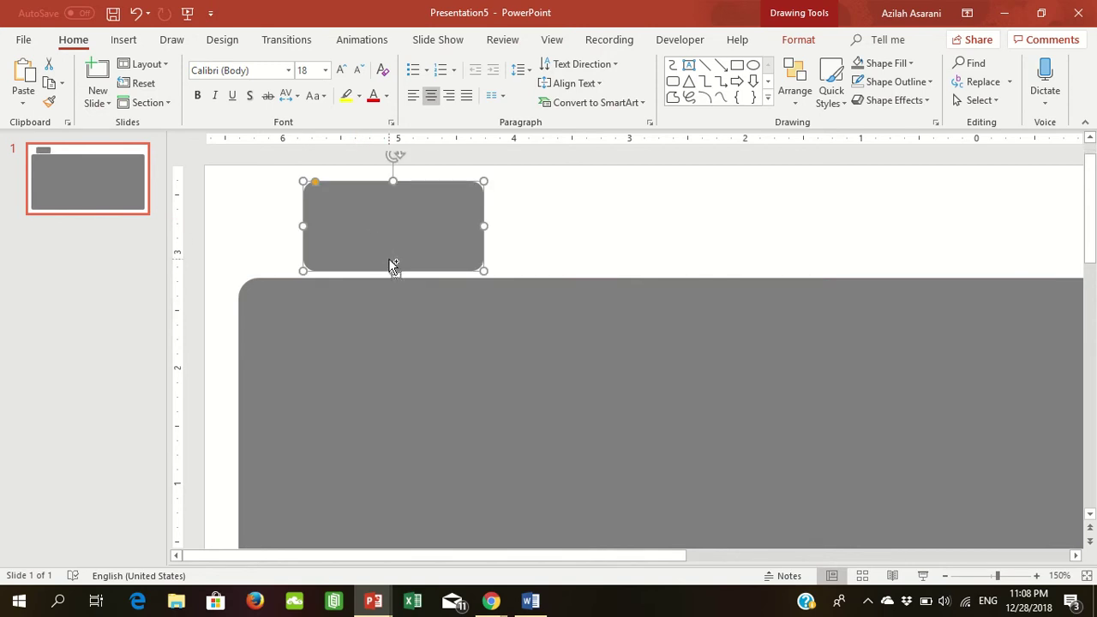
{"action": "scroll", "coordinate": [388, 258], "scroll_direction": "down", "scroll_amount": 8, "text": "ctrl"}
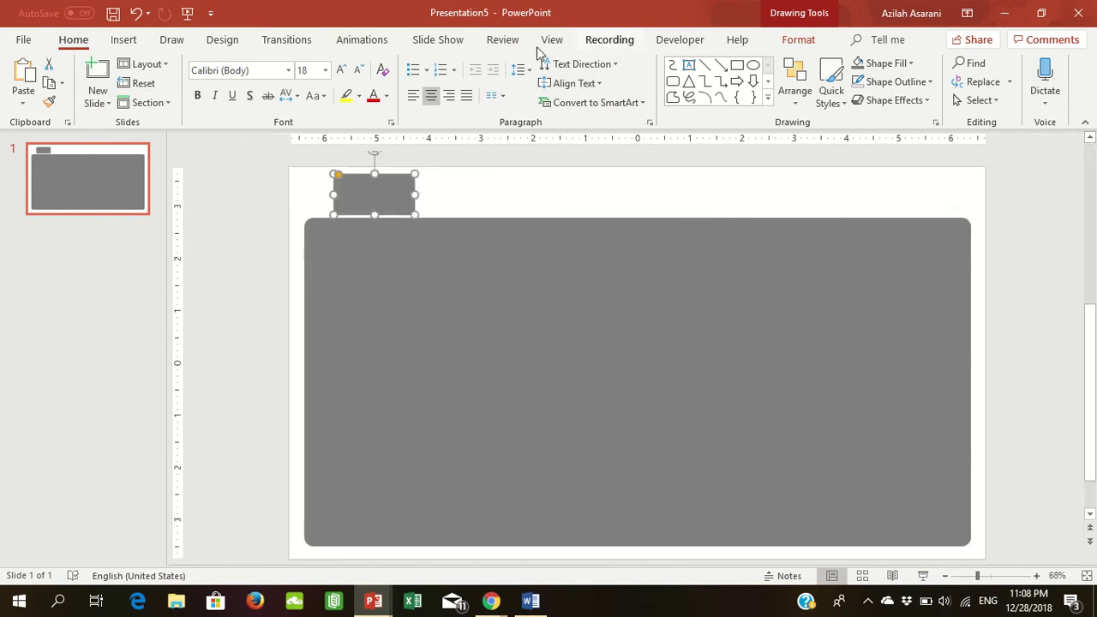
- Apply the Preset 1 3-D bevel effect to the small tab
{"action": "left_click", "coordinate": [799, 42]}
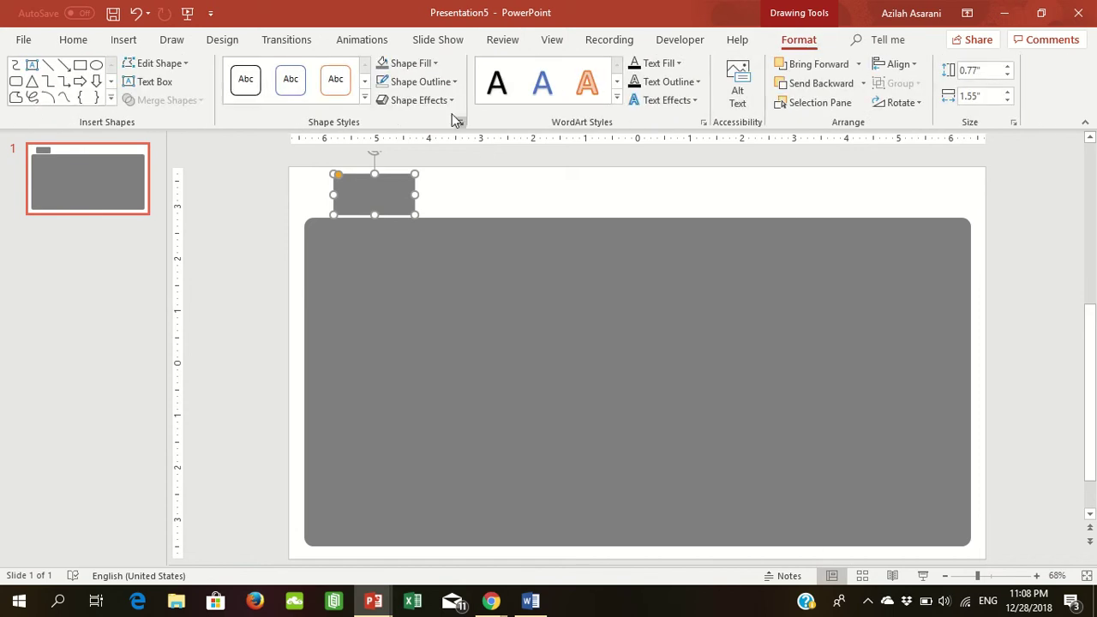
{"action": "left_click", "coordinate": [419, 101]}
{"action": "mouse_move", "coordinate": [426, 130]}
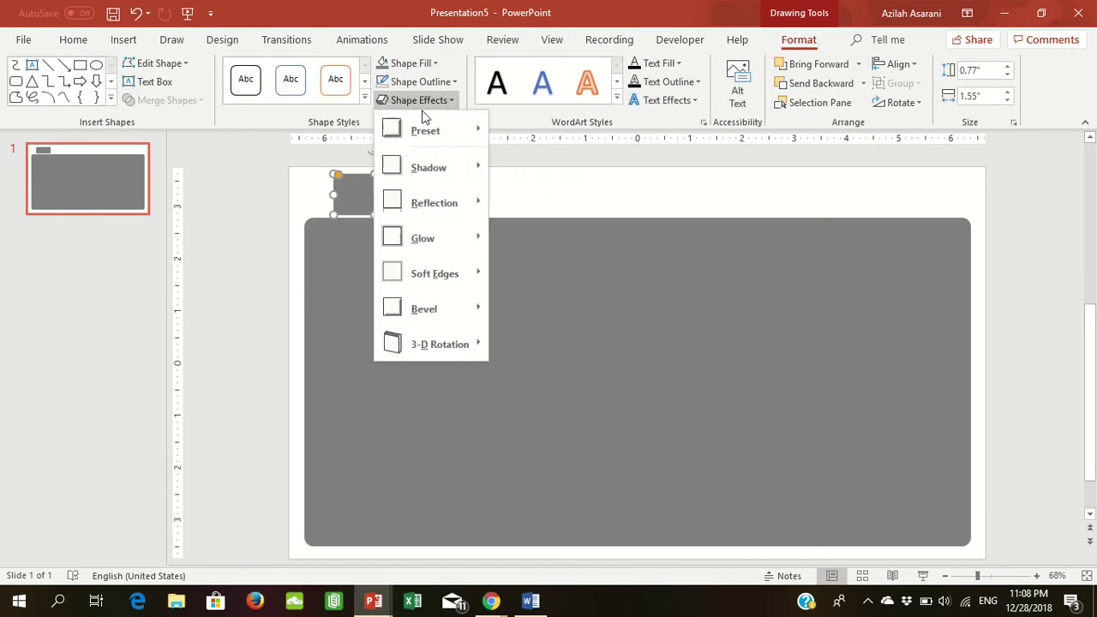
{"action": "left_click", "coordinate": [509, 215]}
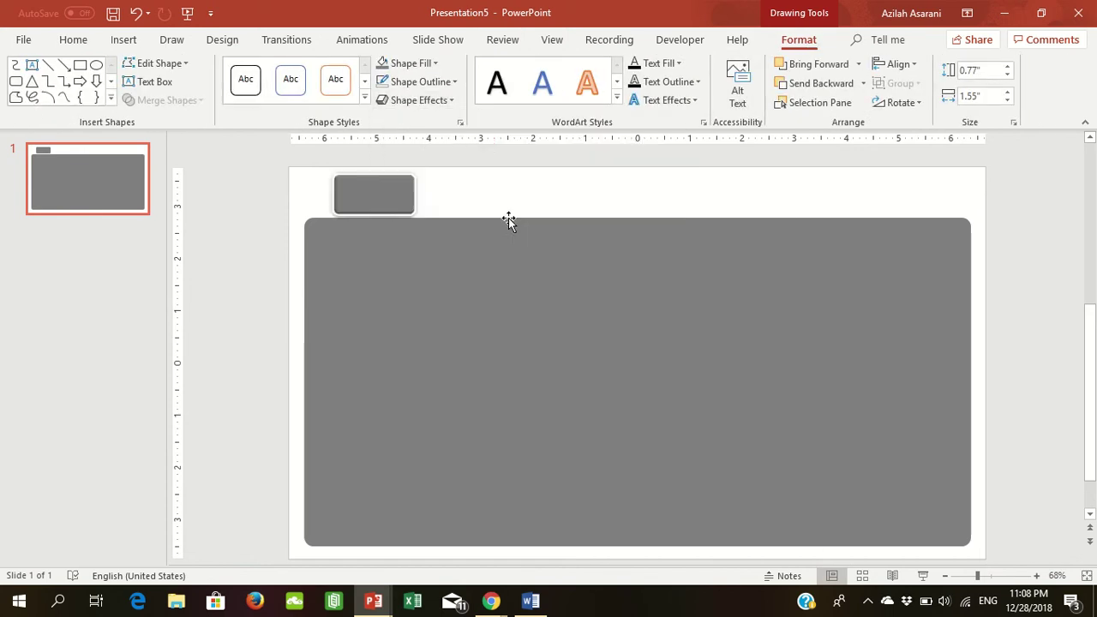
- Apply the same Preset 1 bevel to the large grey panel and check the tab's look
{"action": "left_click", "coordinate": [491, 262]}
{"action": "left_click", "coordinate": [421, 101]}
{"action": "mouse_move", "coordinate": [425, 130]}
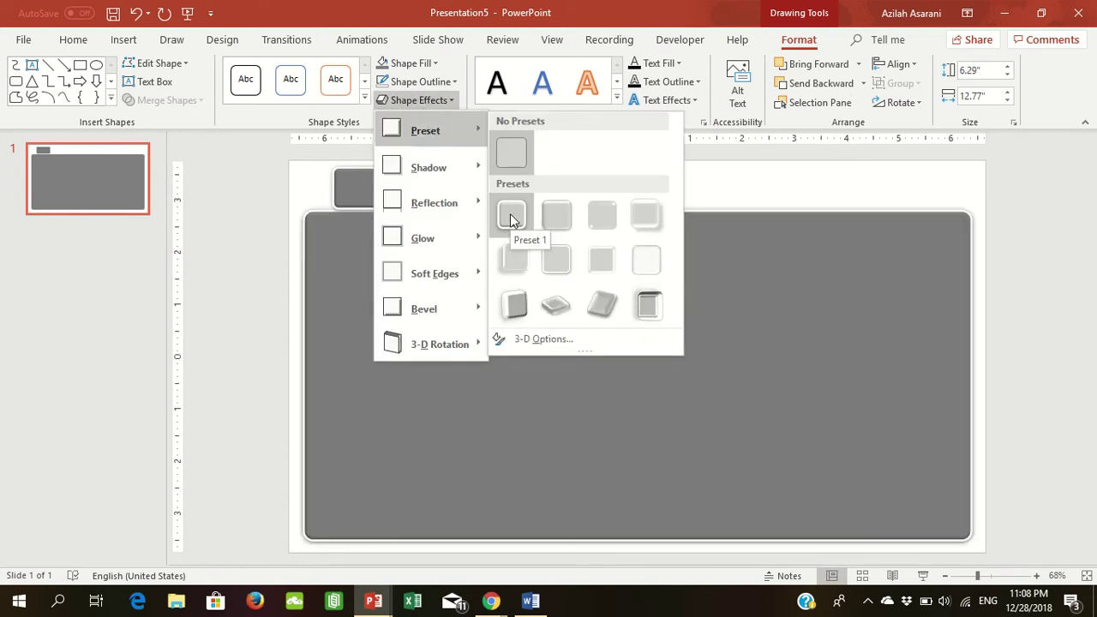
{"action": "left_click", "coordinate": [511, 216]}
{"action": "left_click", "coordinate": [1023, 235]}
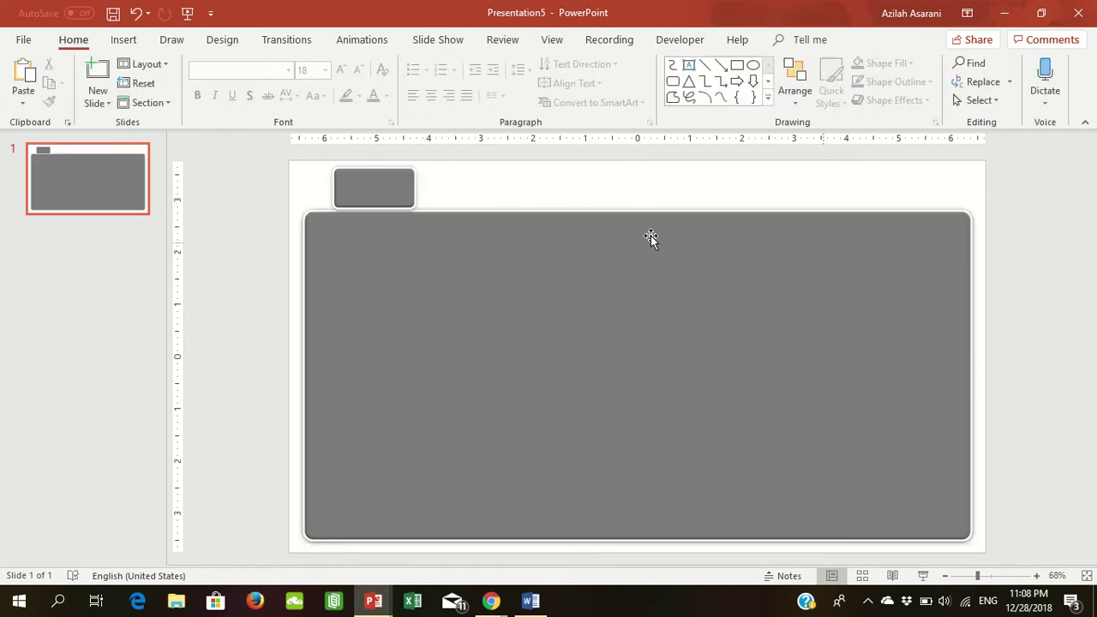
{"action": "left_click", "coordinate": [399, 189]}
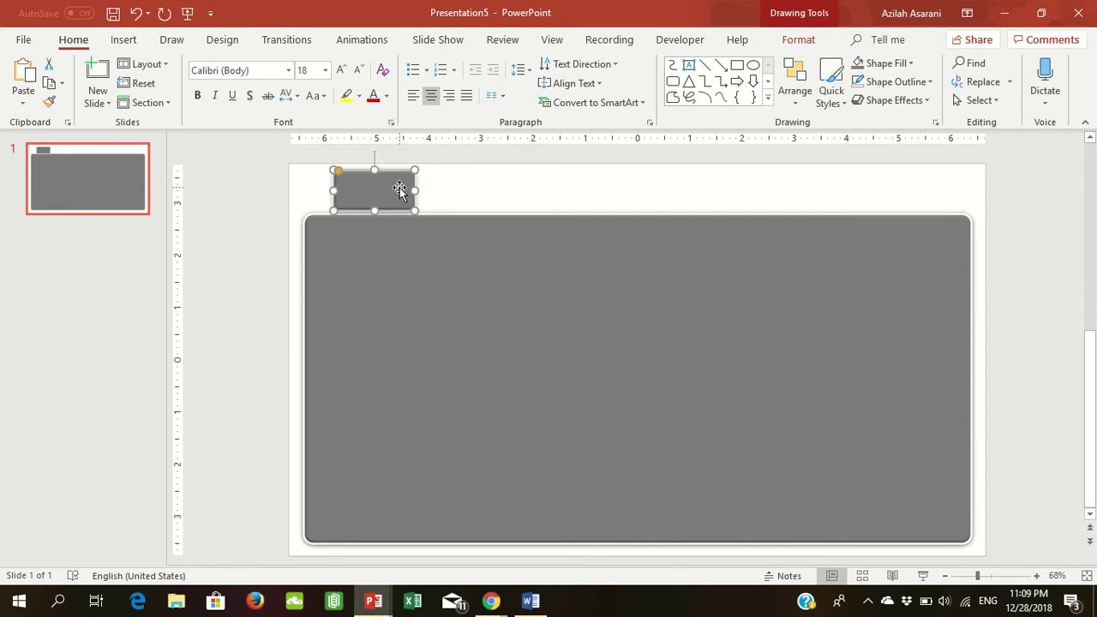
{"action": "left_click", "coordinate": [489, 193]}
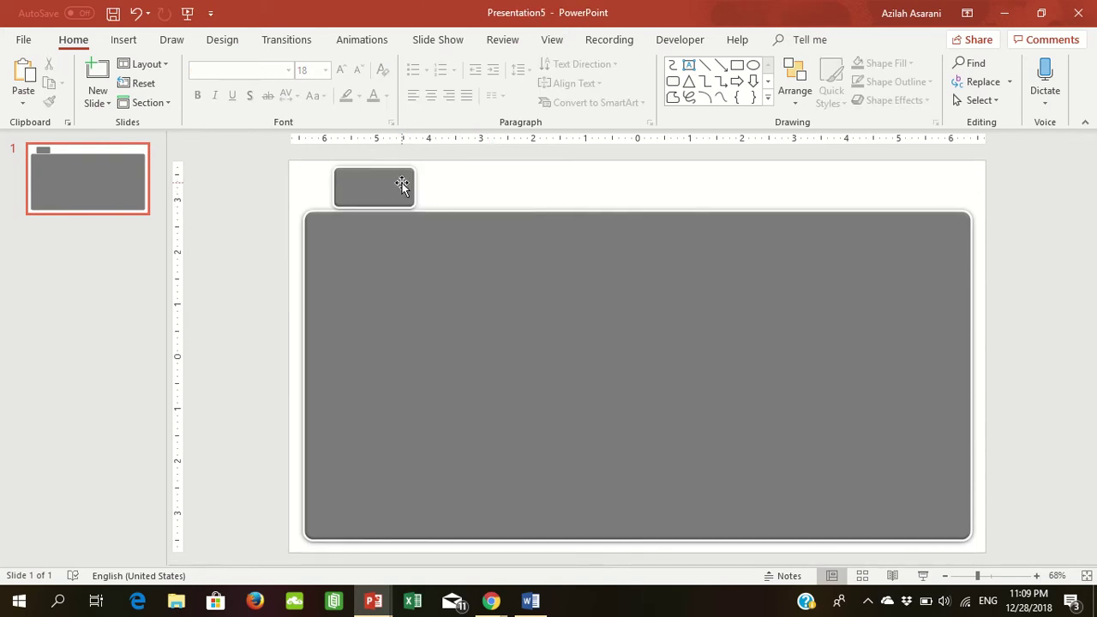
{"action": "left_click", "coordinate": [401, 185]}
{"action": "left_click", "coordinate": [454, 200]}
{"action": "left_click", "coordinate": [403, 180]}
{"action": "left_click", "coordinate": [454, 198]}
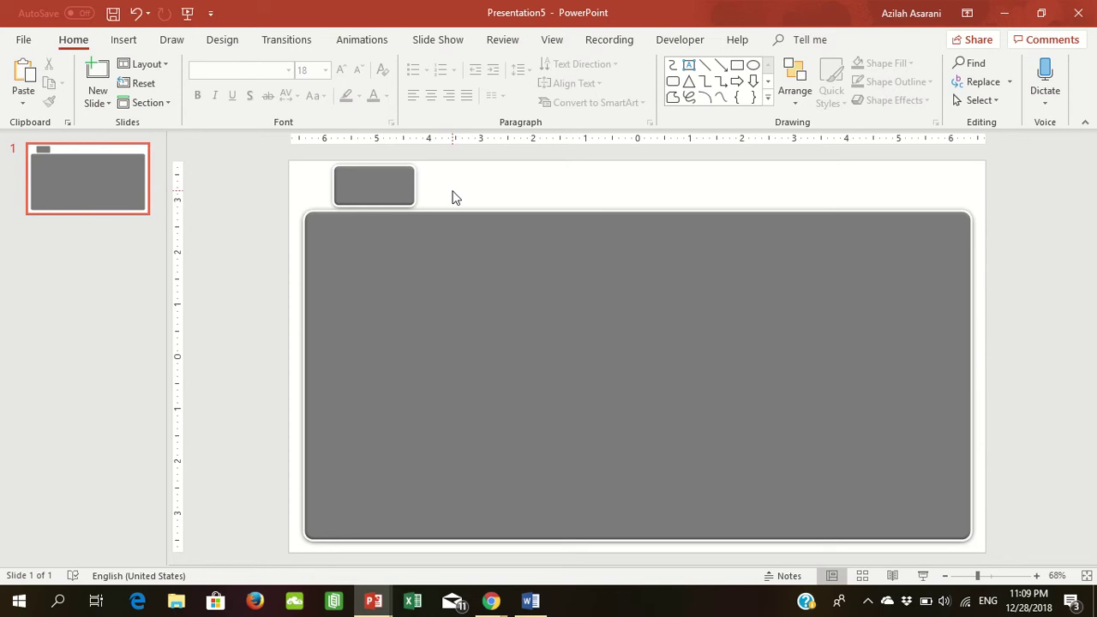
- Add the label 'Tab 1' to the small tab
{"action": "left_click", "coordinate": [379, 190]}
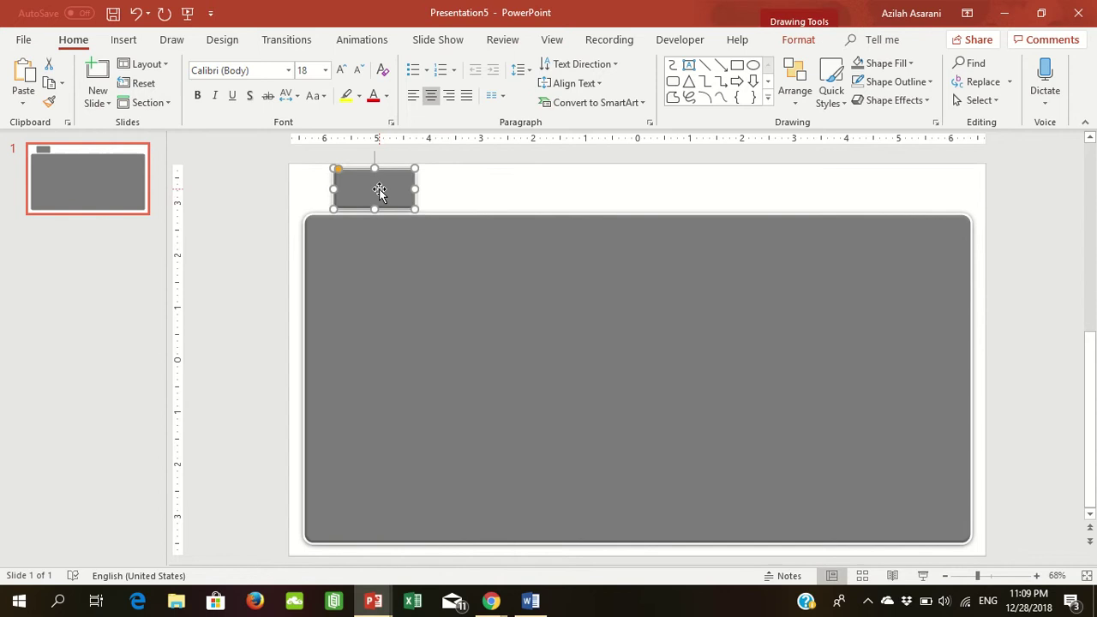
{"action": "right_click", "coordinate": [379, 190]}
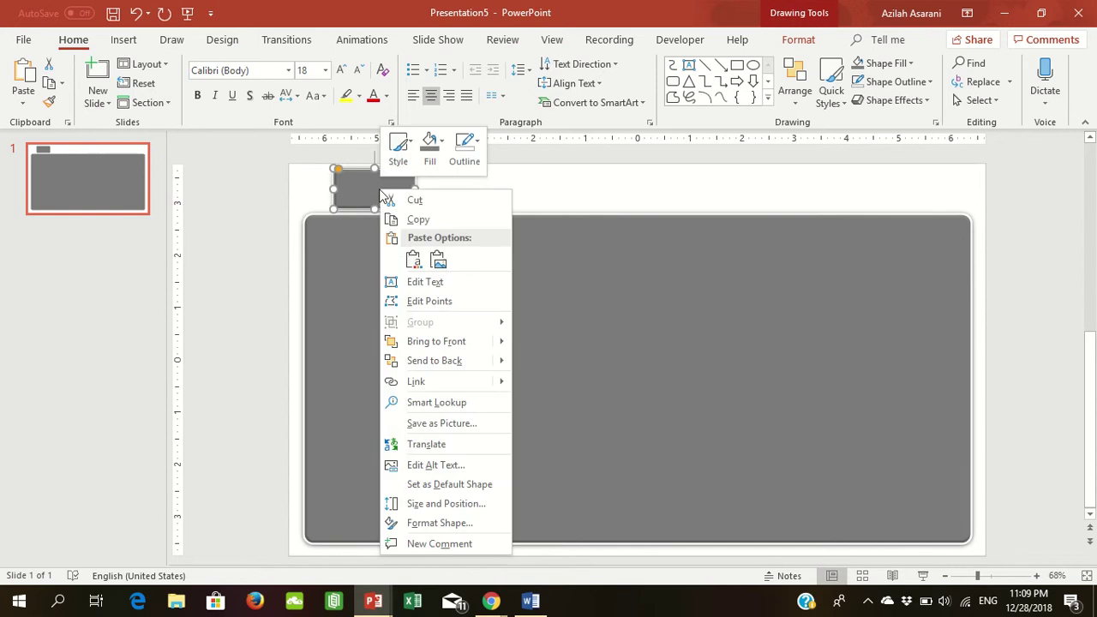
{"action": "left_click", "coordinate": [430, 286]}
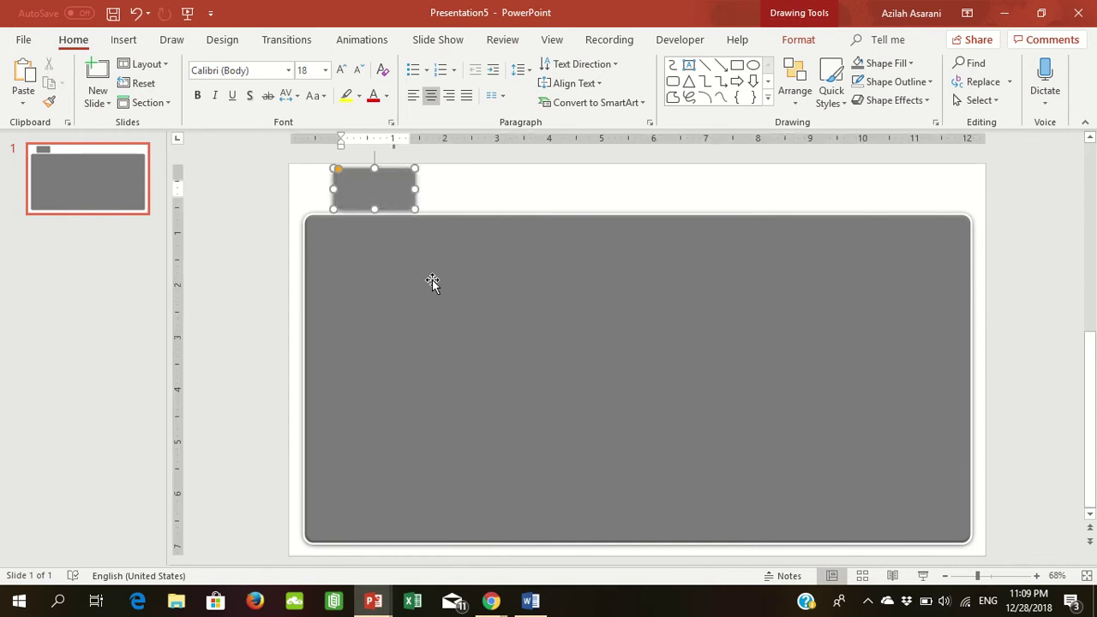
{"action": "type", "text": "Tab"}
{"action": "type", "text": " 1"}
{"action": "left_click", "coordinate": [535, 195]}
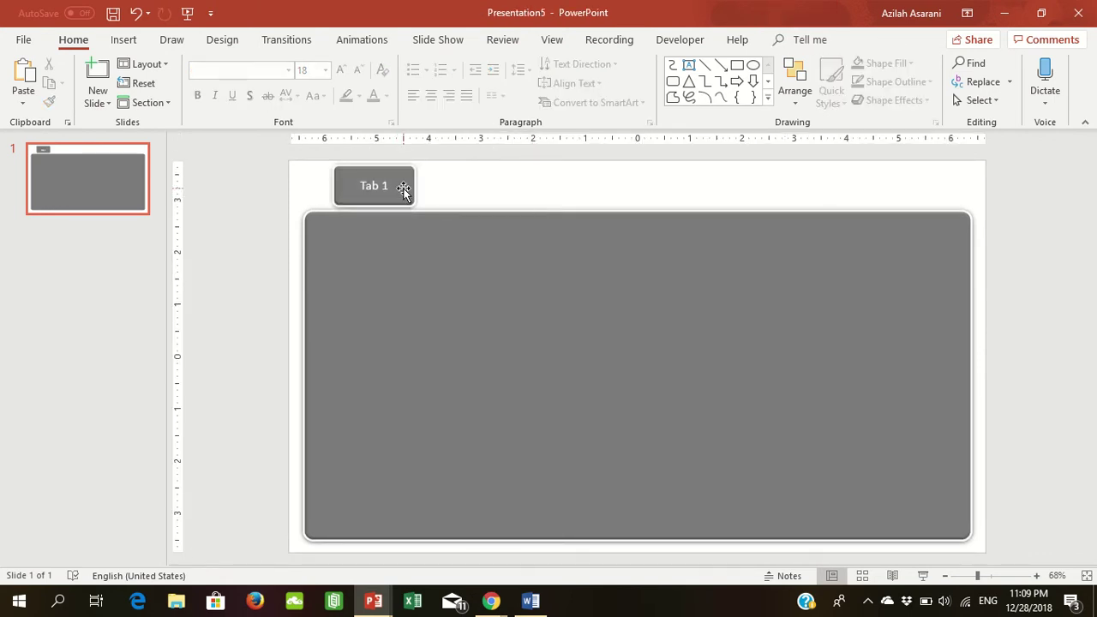
- Copy the tab to its right and relabel the copy 'Tab 2'
{"action": "left_click_drag", "start_coordinate": [402, 189], "coordinate": [514, 195]}
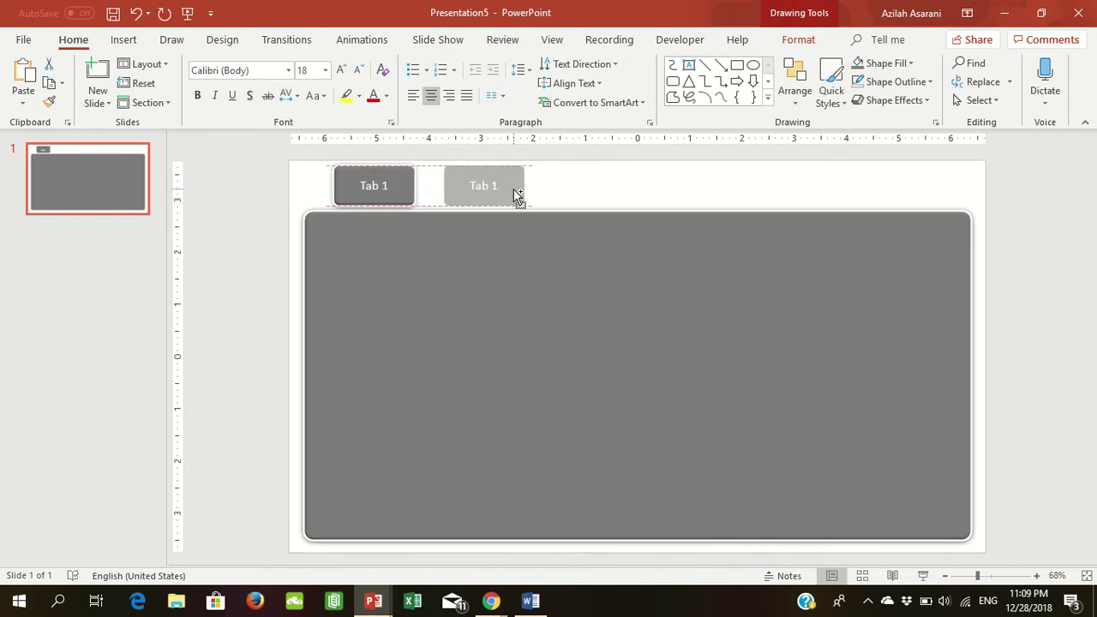
{"action": "left_click_drag", "start_coordinate": [517, 195], "coordinate": [517, 195]}
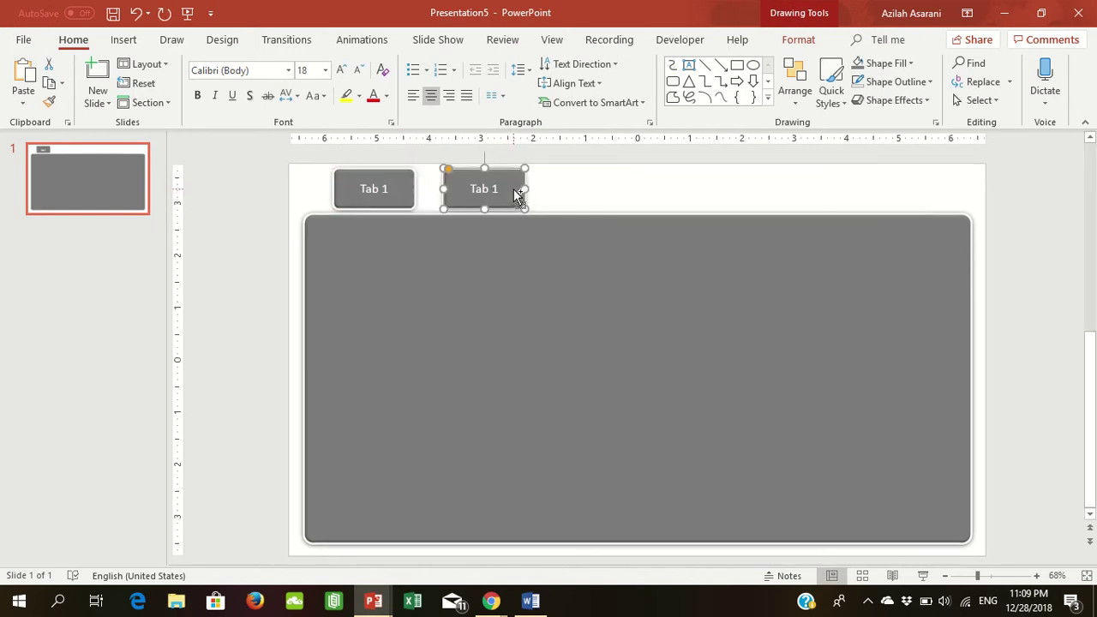
{"action": "left_click", "coordinate": [582, 195]}
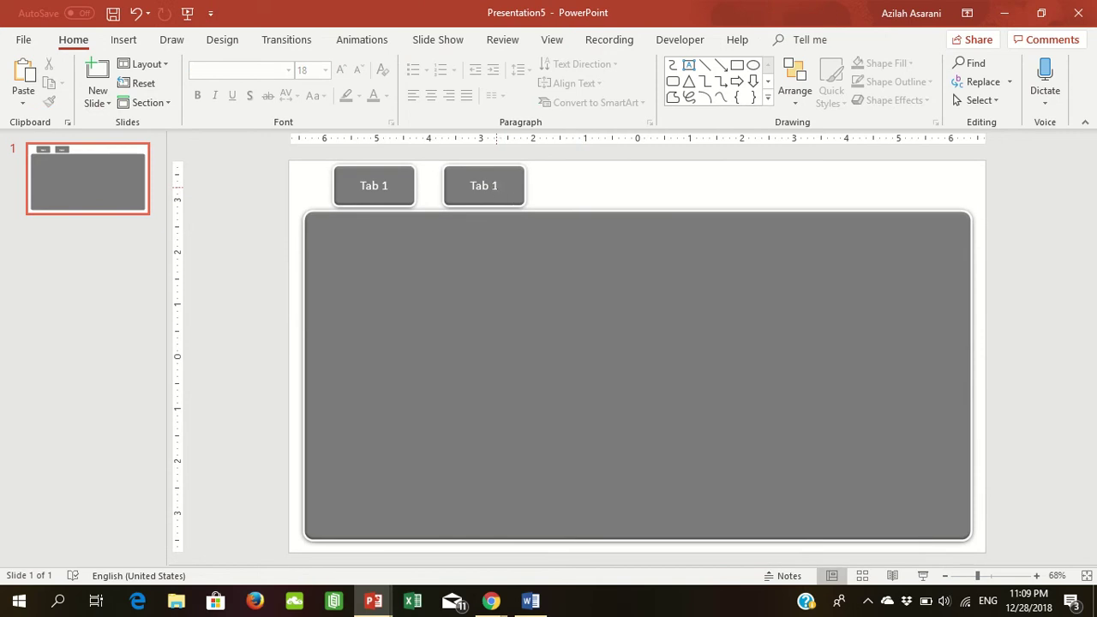
{"action": "left_click", "coordinate": [497, 190]}
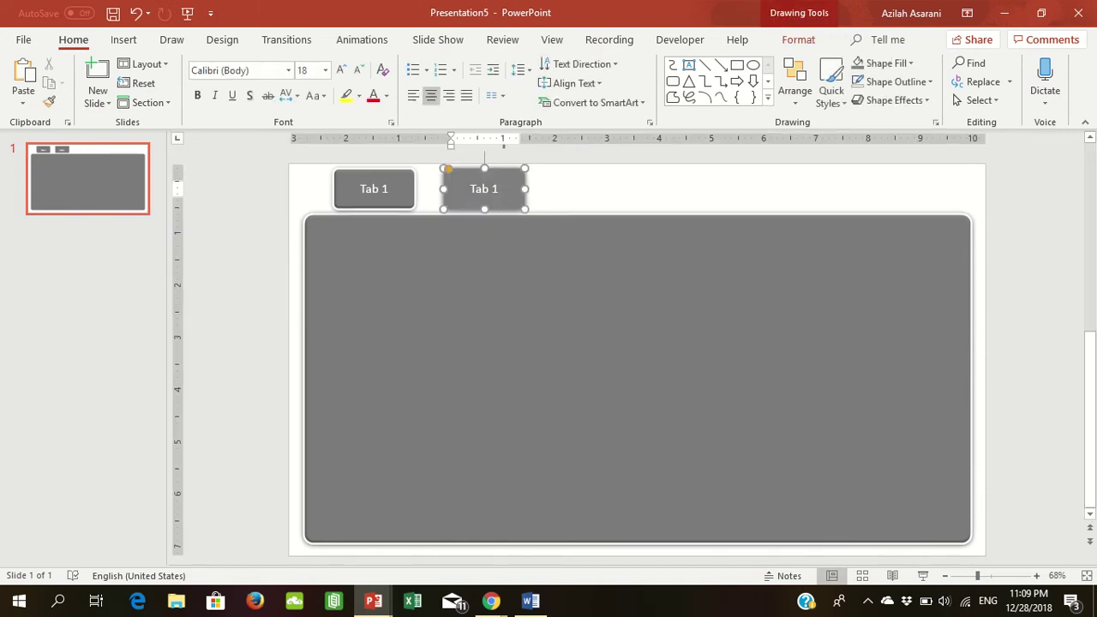
{"action": "key", "text": "BackSpace"}
{"action": "key", "text": "Delete"}
{"action": "type", "text": "2"}
{"action": "left_click", "coordinate": [605, 202]}
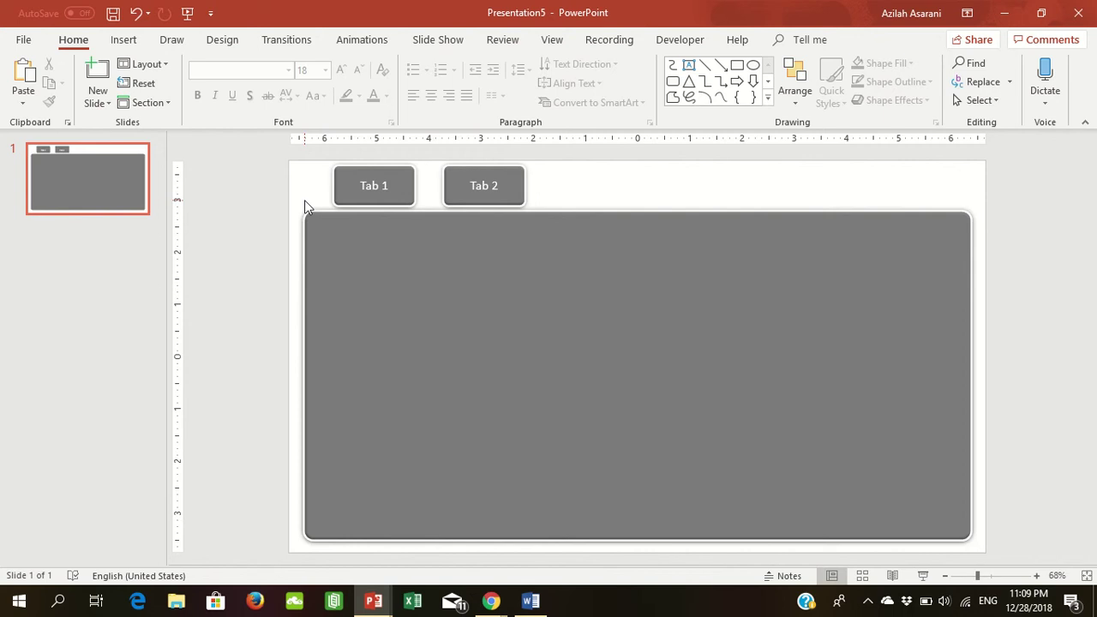
{"action": "left_click", "coordinate": [91, 194]}
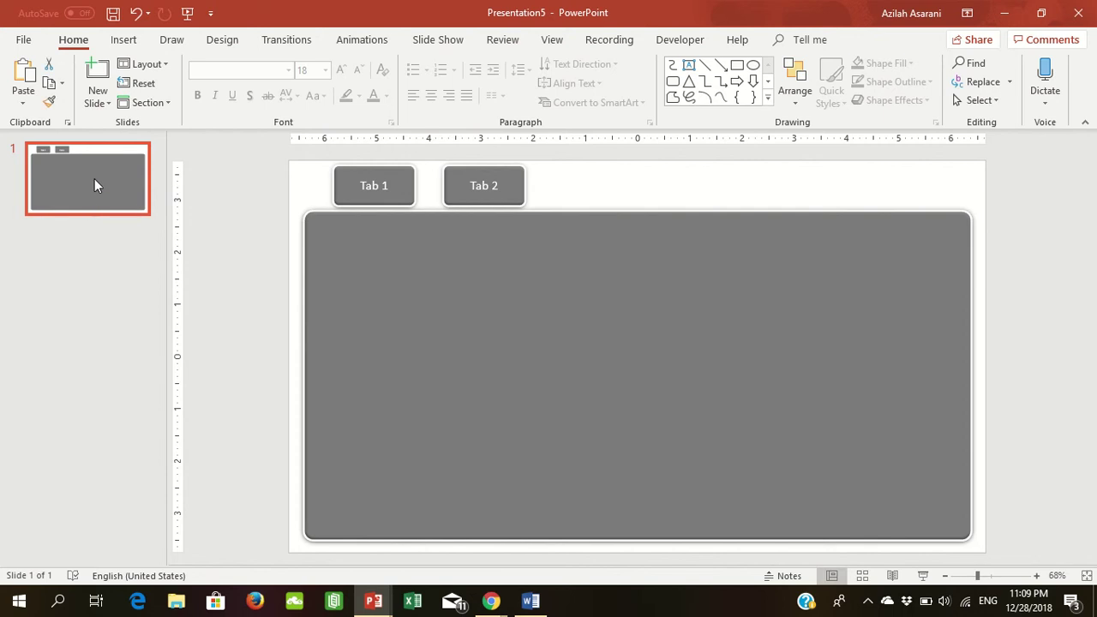
- Duplicate slide 1 to create slide 2 with the same tabs and panel
{"action": "right_click", "coordinate": [94, 179]}
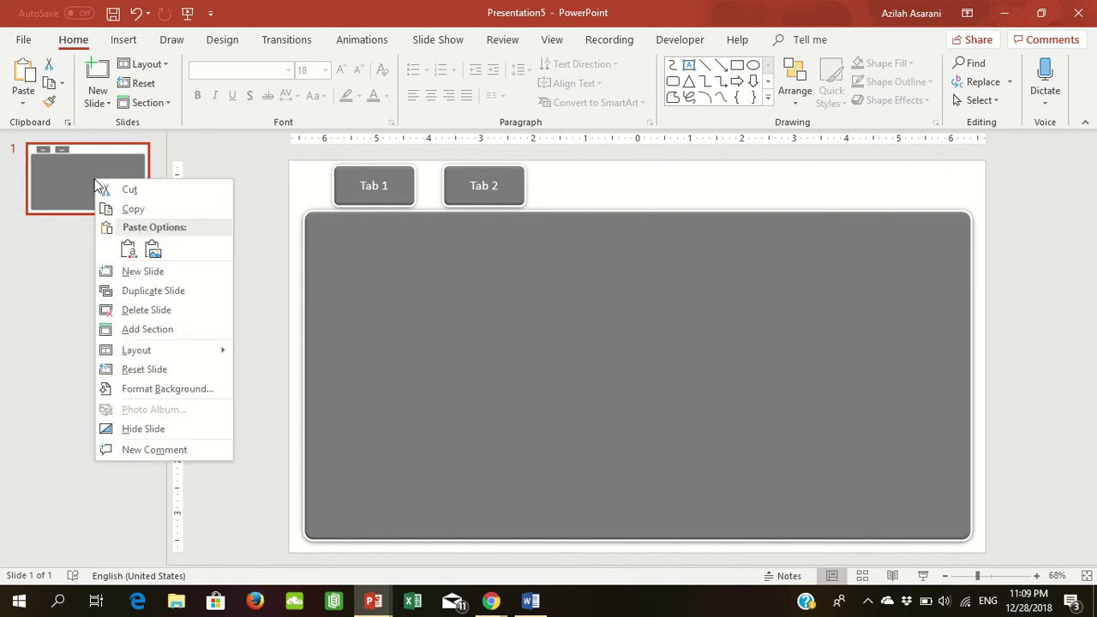
{"action": "left_click", "coordinate": [143, 291]}
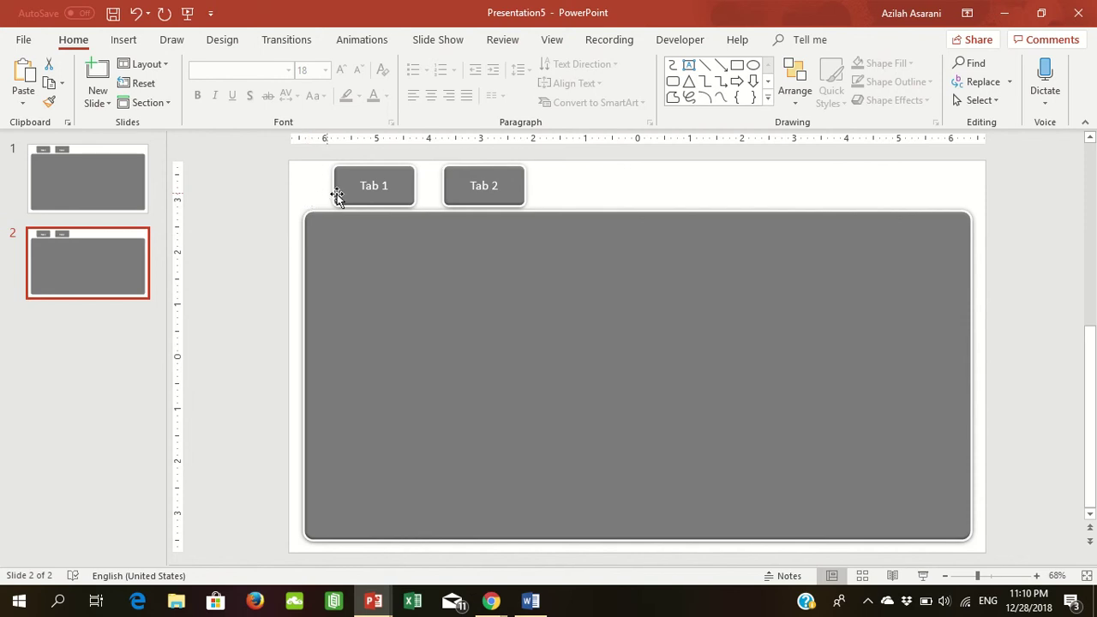
- Copy Tab 2 twice to the right and relabel the copies 'Graphics' and 'Text'
{"action": "left_click", "coordinate": [517, 196]}
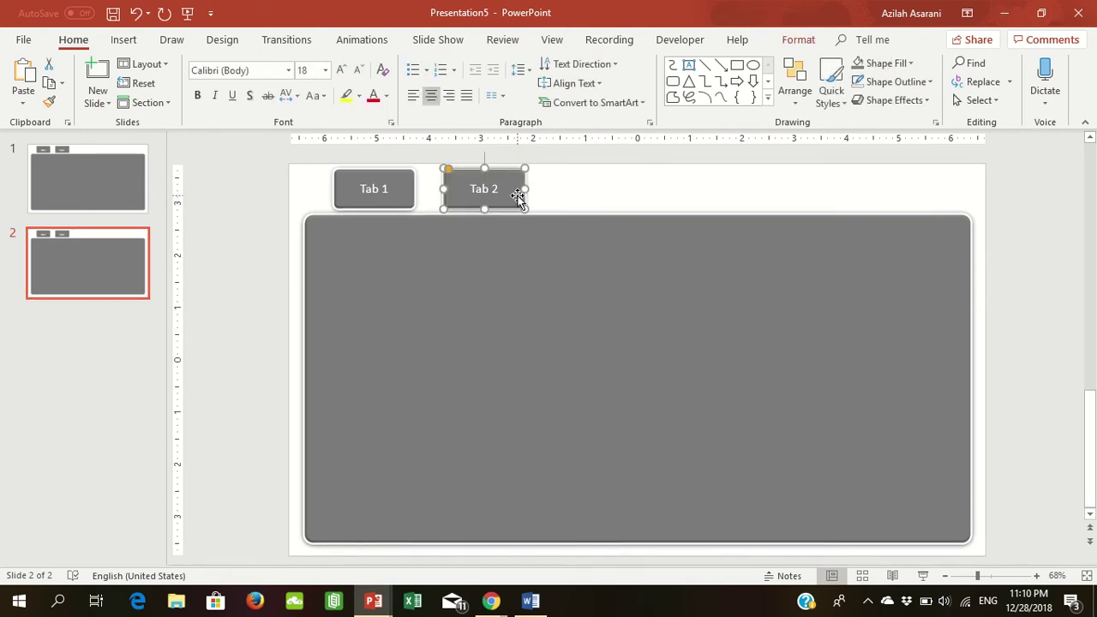
{"action": "left_click_drag", "start_coordinate": [515, 186], "coordinate": [916, 190]}
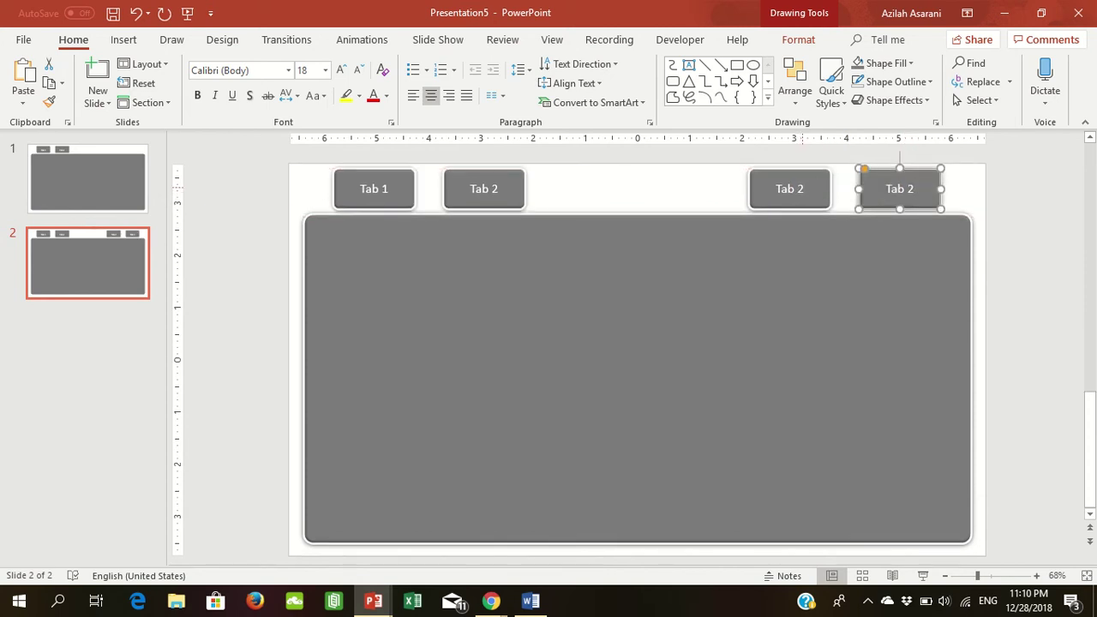
{"action": "left_click", "coordinate": [800, 188]}
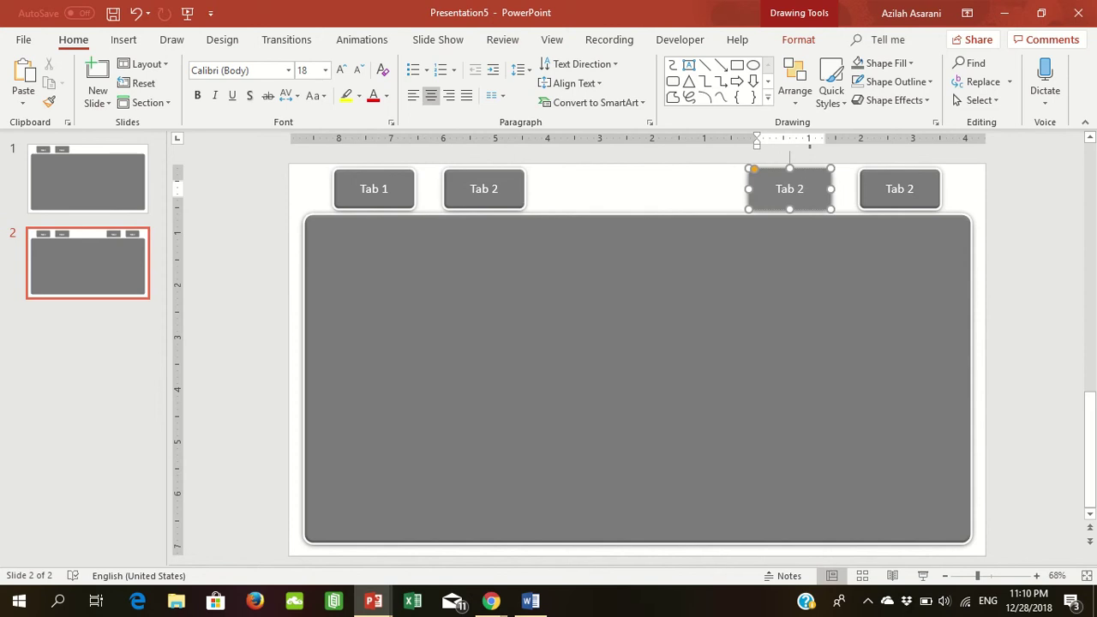
{"action": "left_click_drag", "start_coordinate": [777, 188], "coordinate": [809, 192]}
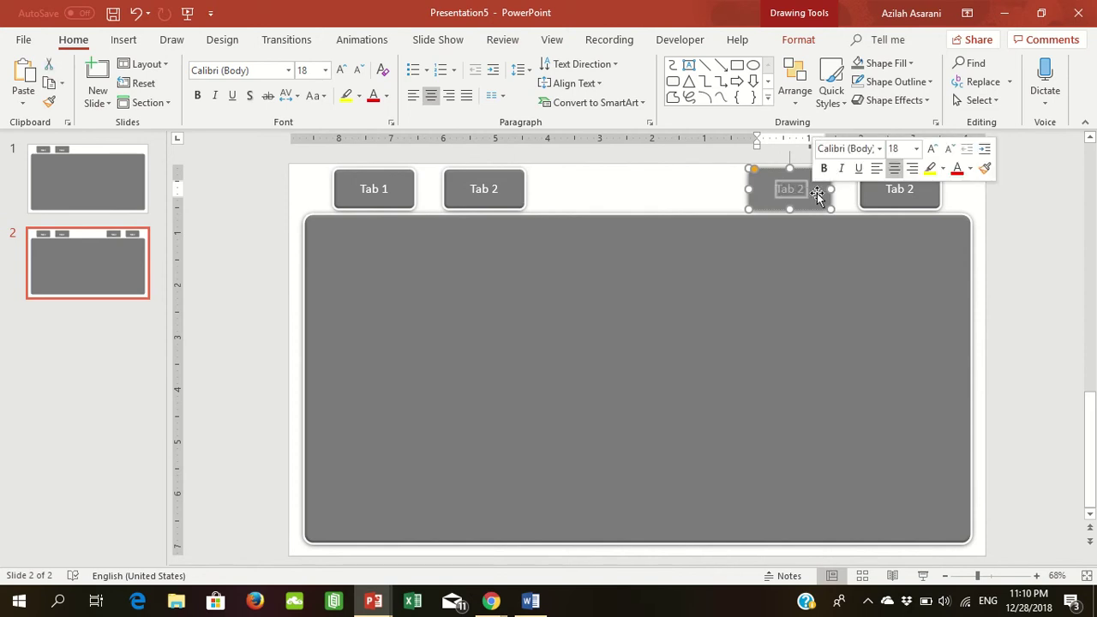
{"action": "type", "text": "Gra"}
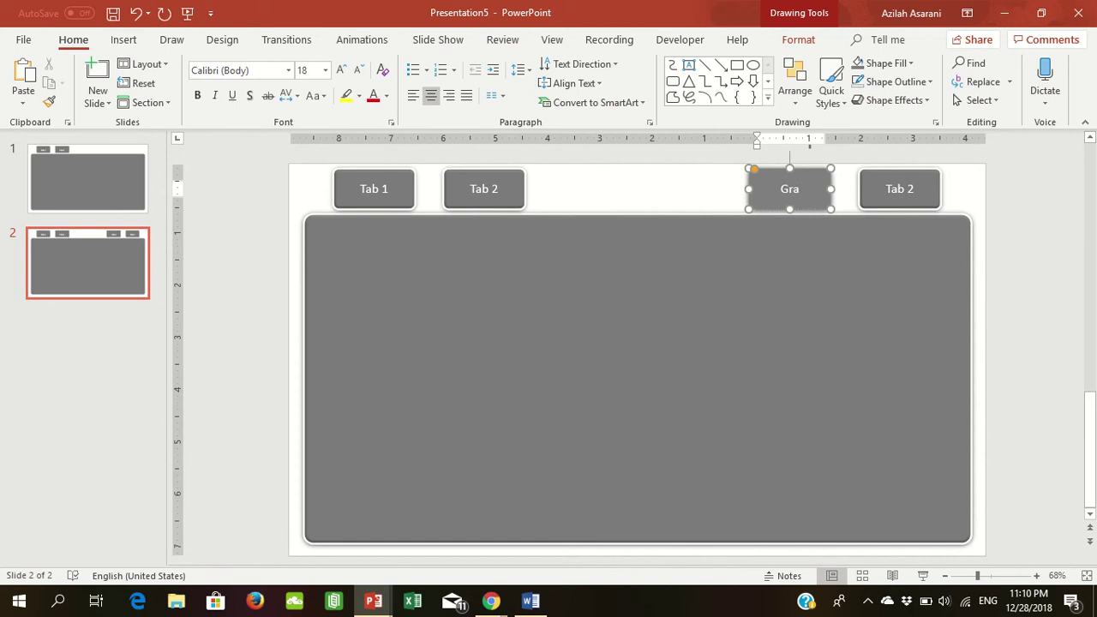
{"action": "type", "text": "phics"}
{"action": "left_click", "coordinate": [908, 187]}
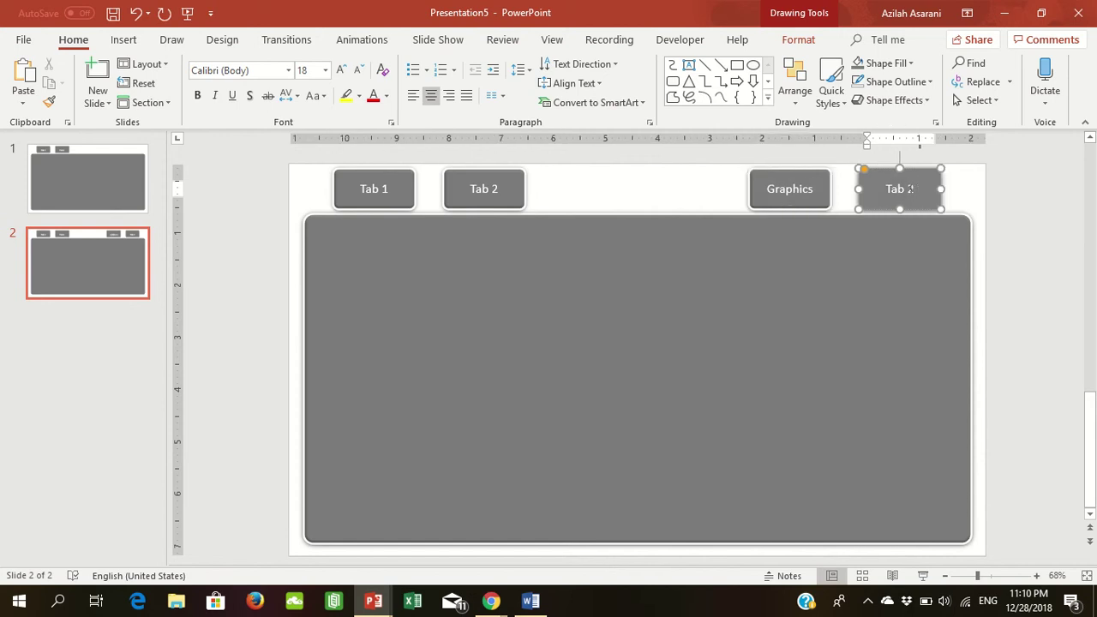
{"action": "left_click_drag", "start_coordinate": [910, 189], "coordinate": [885, 191]}
{"action": "key", "text": "BackSpace"}
{"action": "type", "text": "ext"}
{"action": "left_click", "coordinate": [935, 180]}
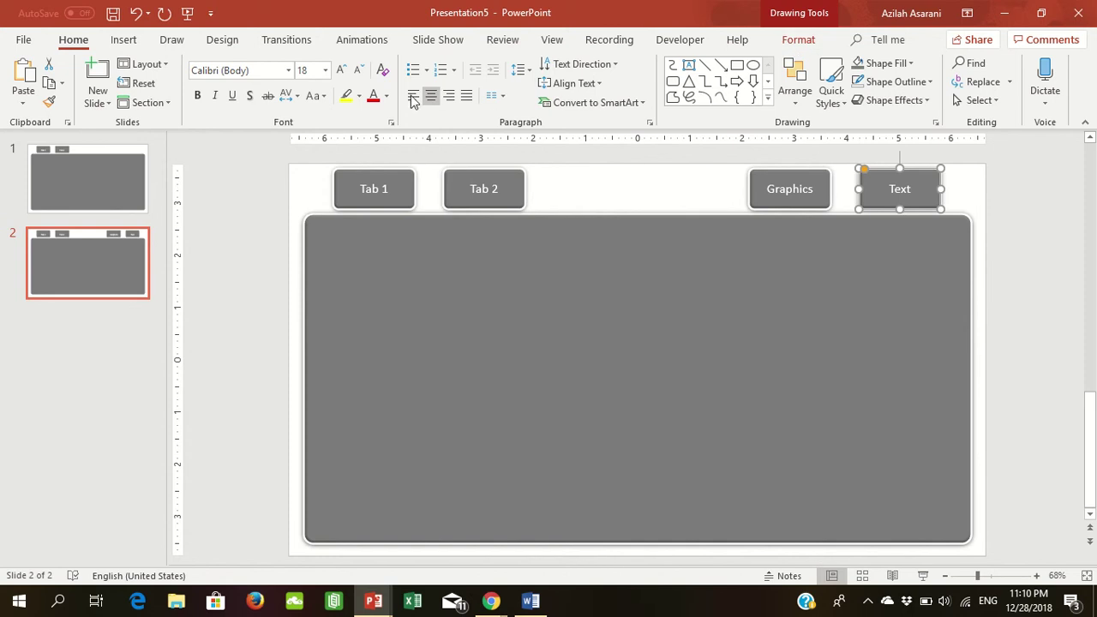
- Fill the Text tab yellow with dark lettering and the Graphics tab light green
{"action": "left_click", "coordinate": [797, 39]}
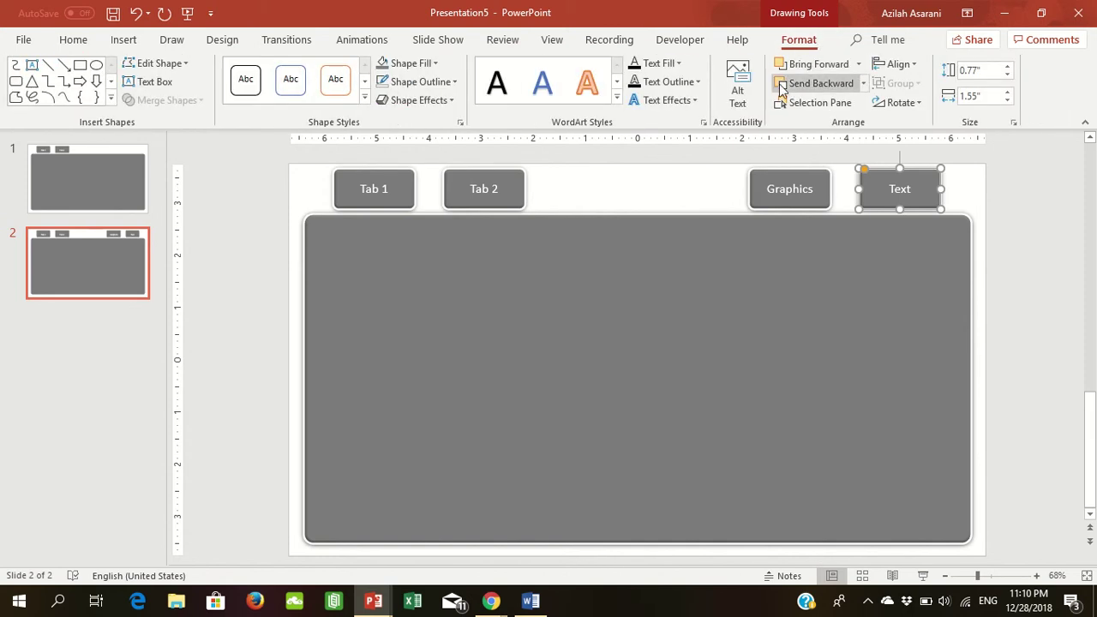
{"action": "left_click", "coordinate": [433, 65]}
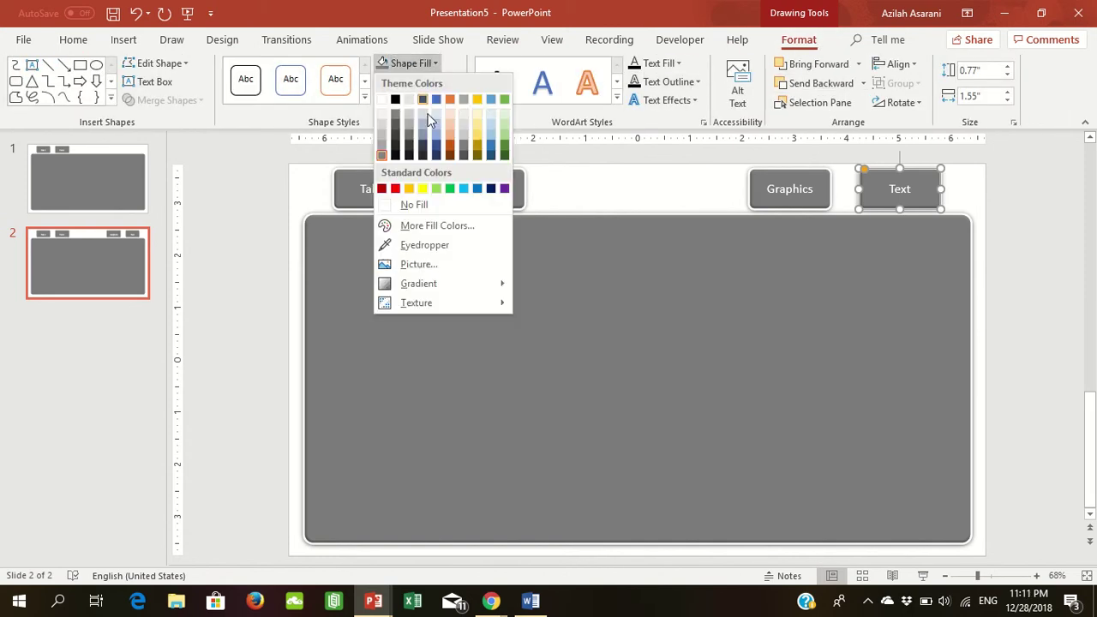
{"action": "left_click", "coordinate": [426, 190]}
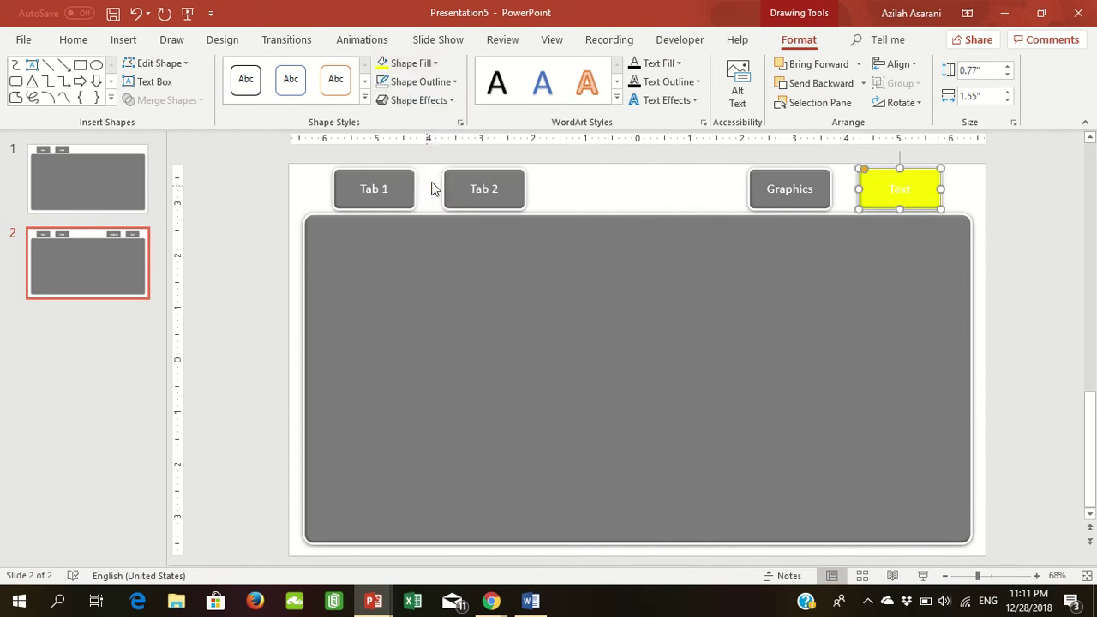
{"action": "left_click", "coordinate": [635, 67]}
{"action": "left_click", "coordinate": [795, 183]}
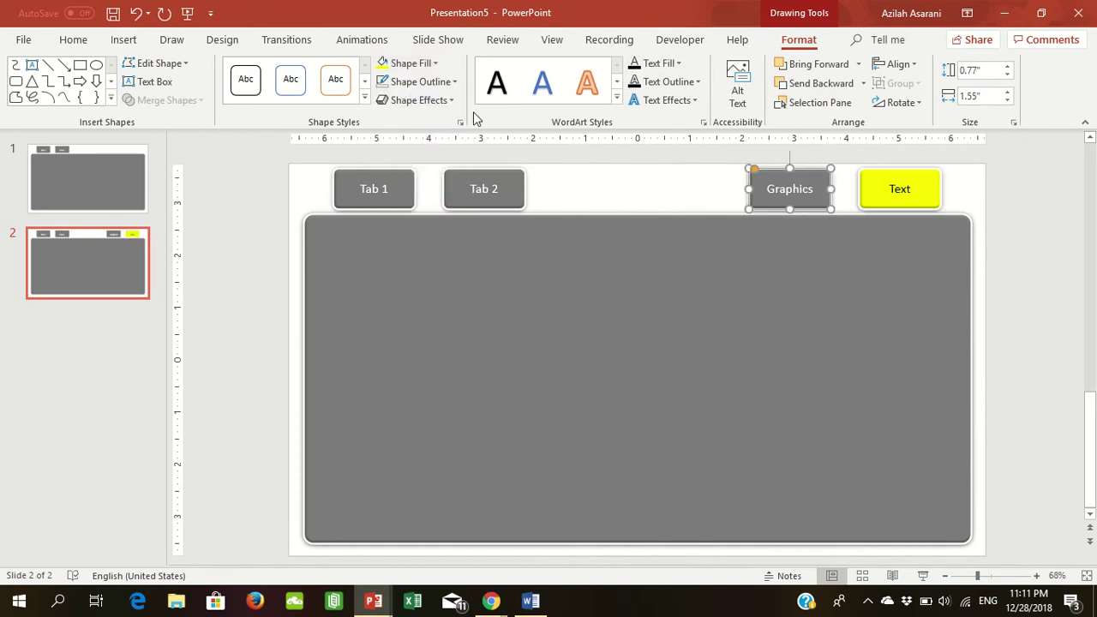
{"action": "left_click", "coordinate": [421, 67]}
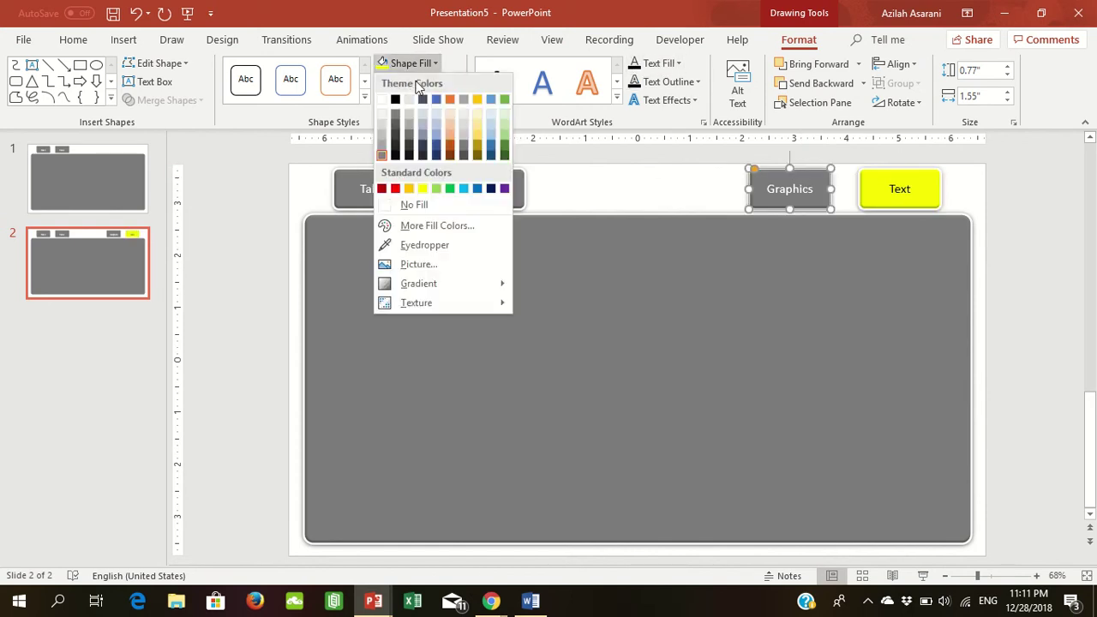
{"action": "left_click", "coordinate": [436, 189]}
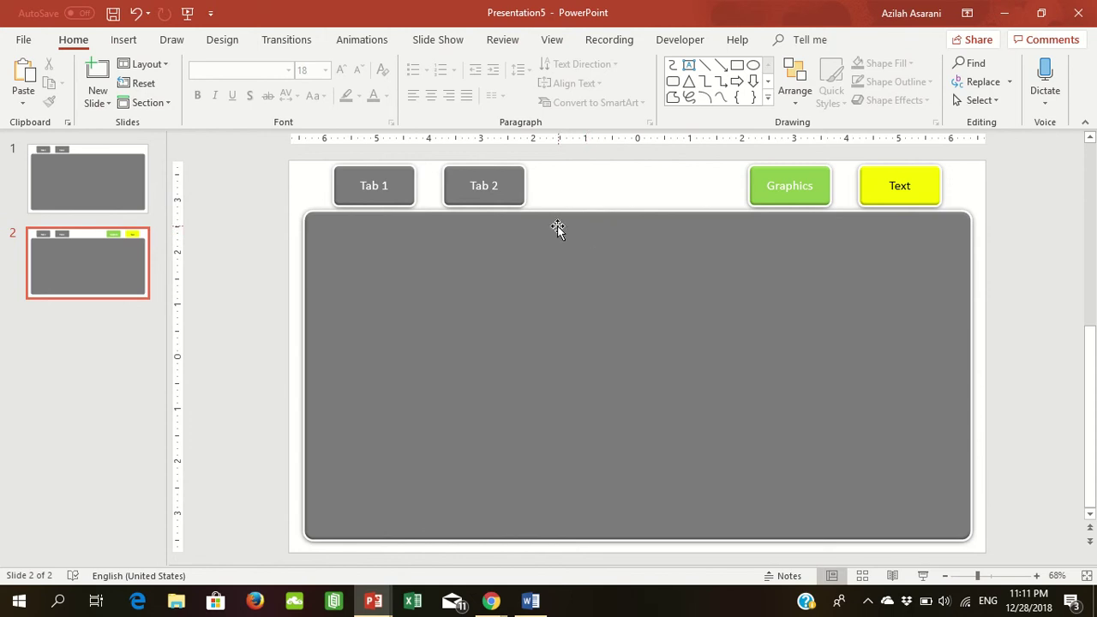
- Hyperlink the Tab 1 shape on slide 1 to '2. Slide 2' in this document
{"action": "left_click", "coordinate": [100, 175]}
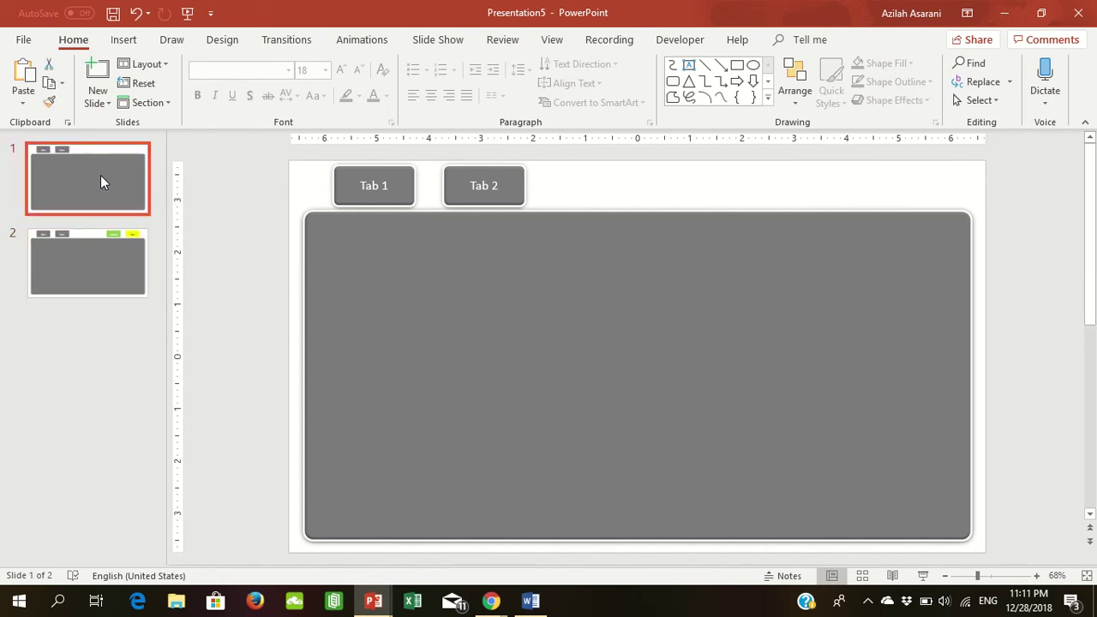
{"action": "left_click", "coordinate": [401, 184]}
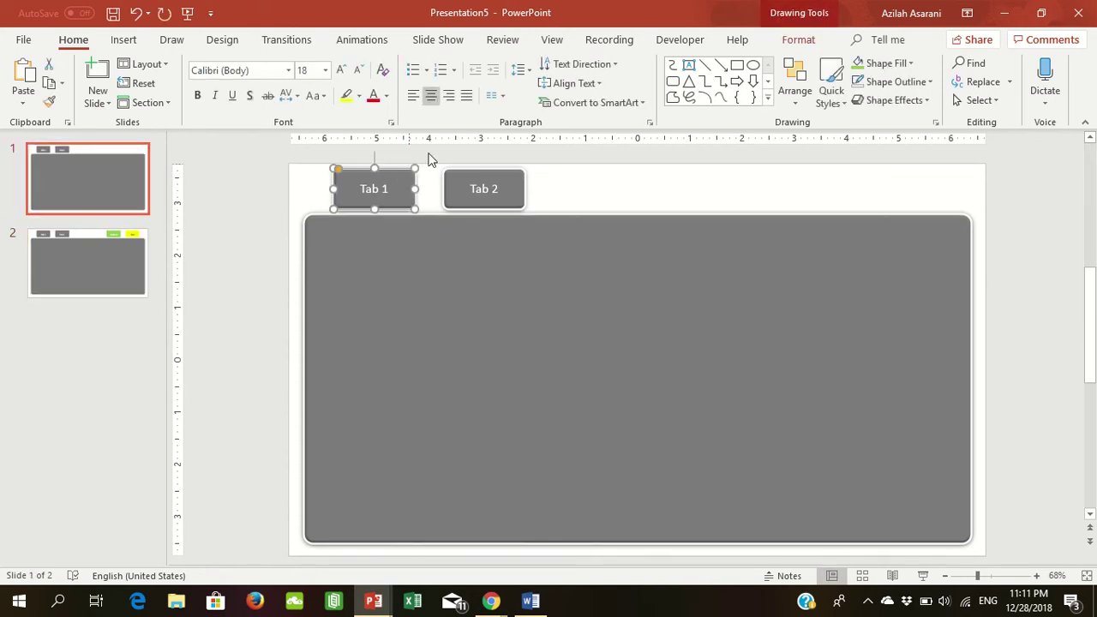
{"action": "left_click", "coordinate": [124, 40]}
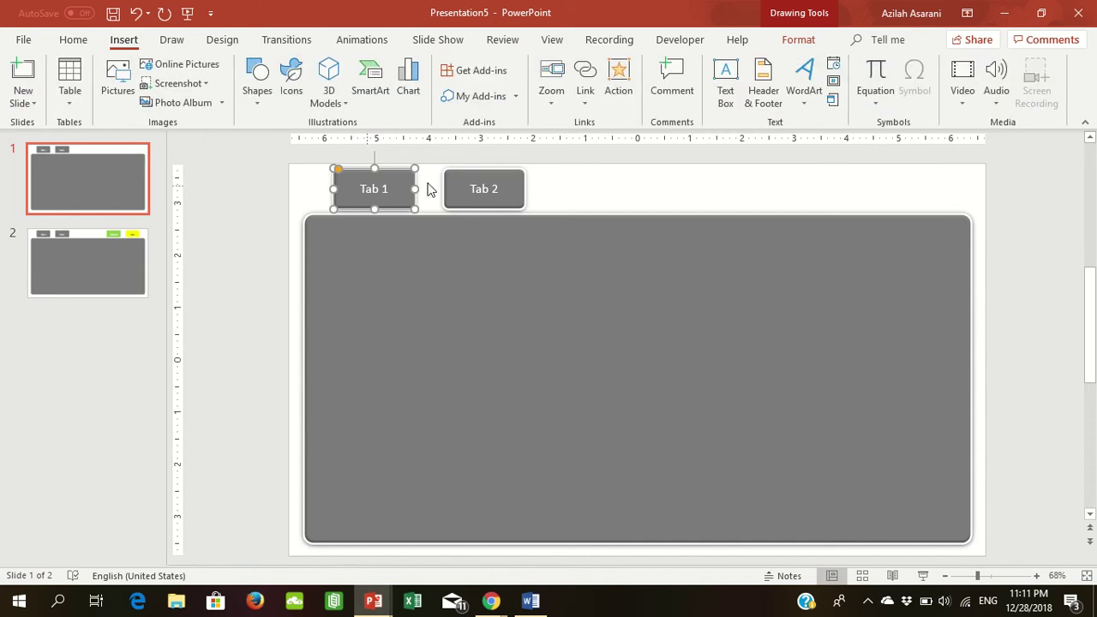
{"action": "left_click", "coordinate": [588, 75]}
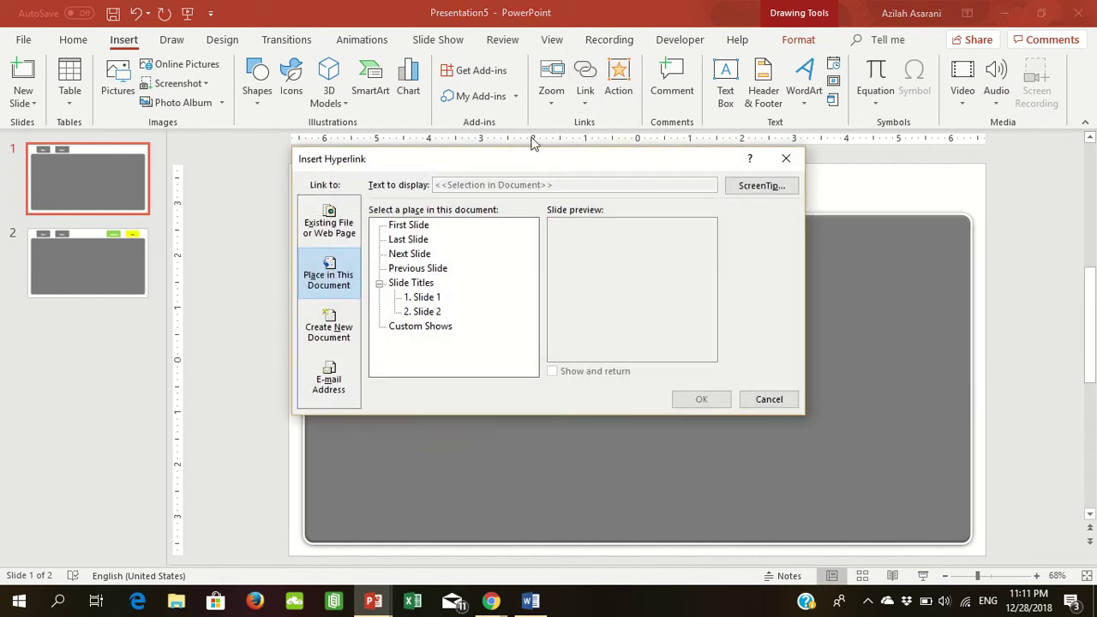
{"action": "left_click", "coordinate": [425, 313]}
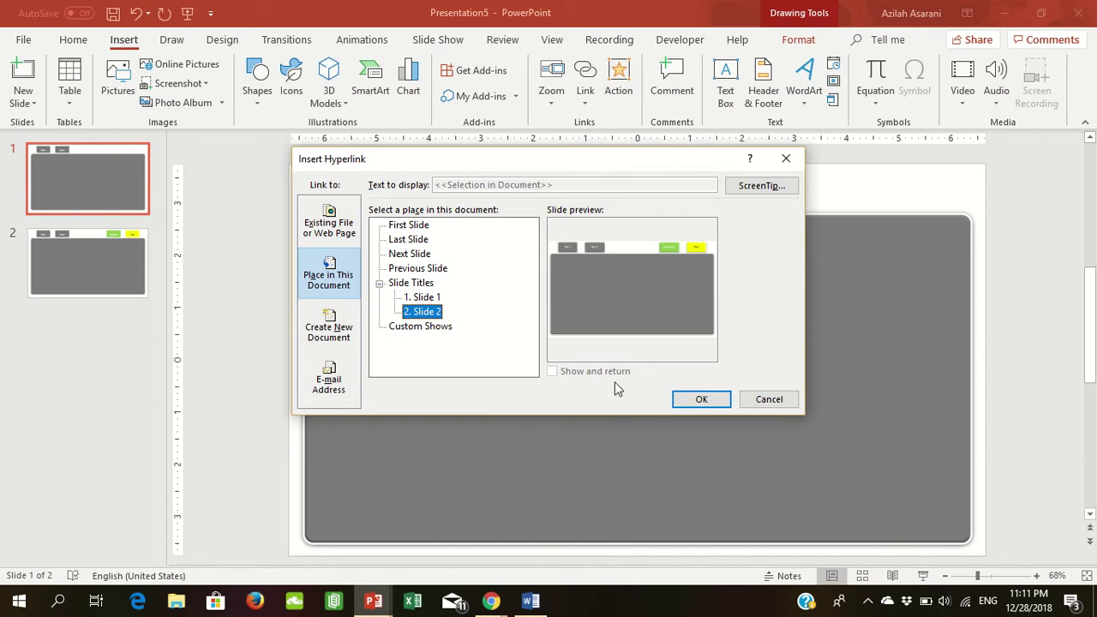
{"action": "left_click", "coordinate": [698, 400]}
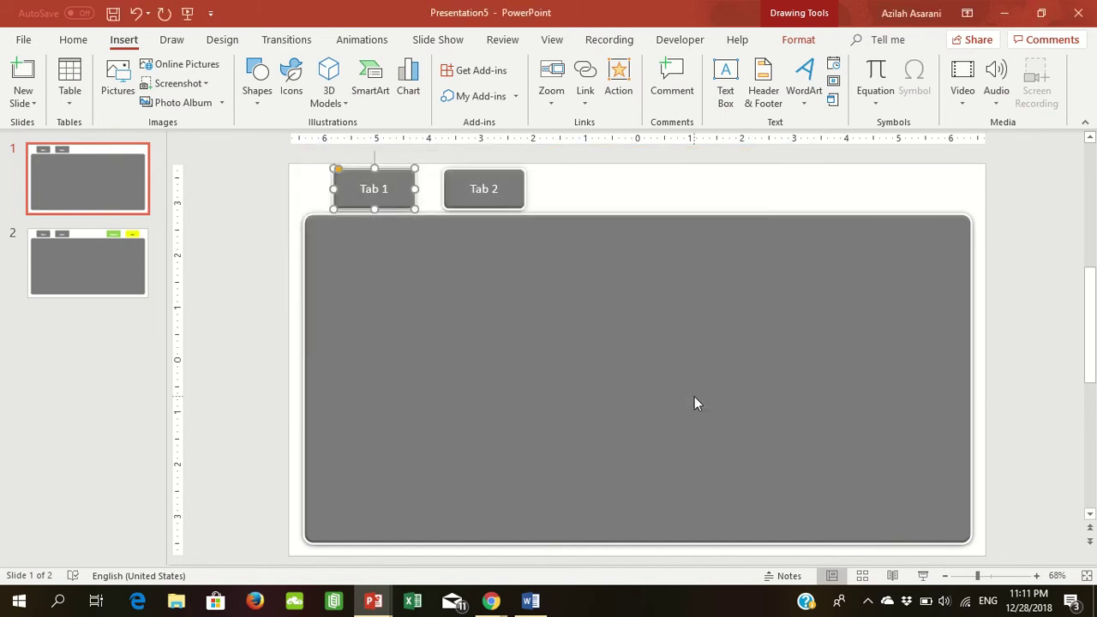
- Duplicate slide 2 and then slide 3, creating slides 3 and 4
{"action": "left_click", "coordinate": [142, 348]}
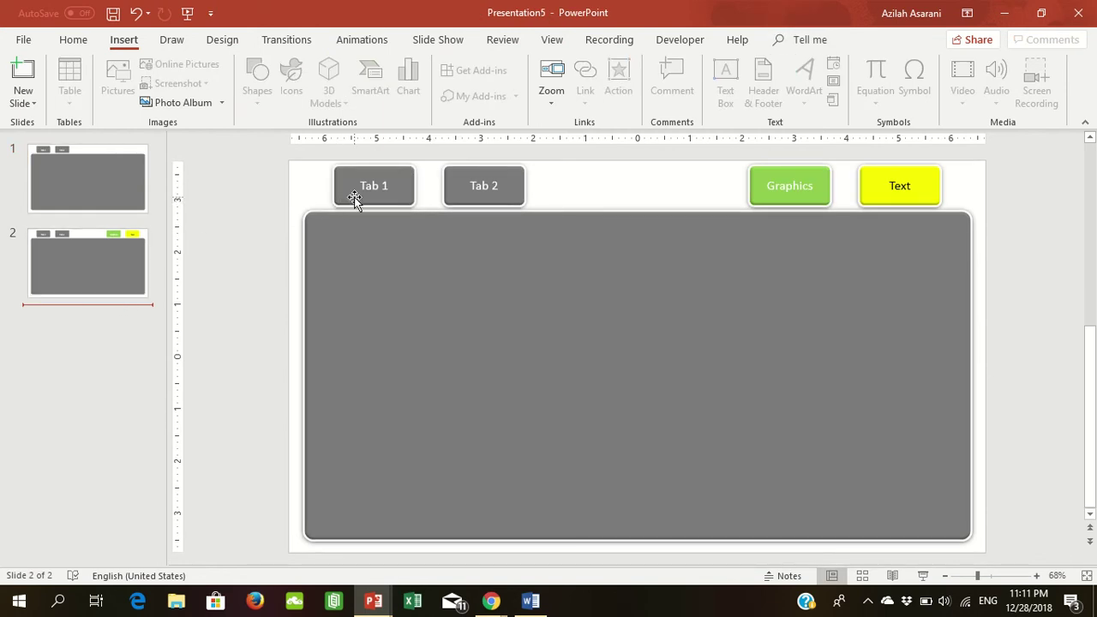
{"action": "left_click", "coordinate": [103, 281]}
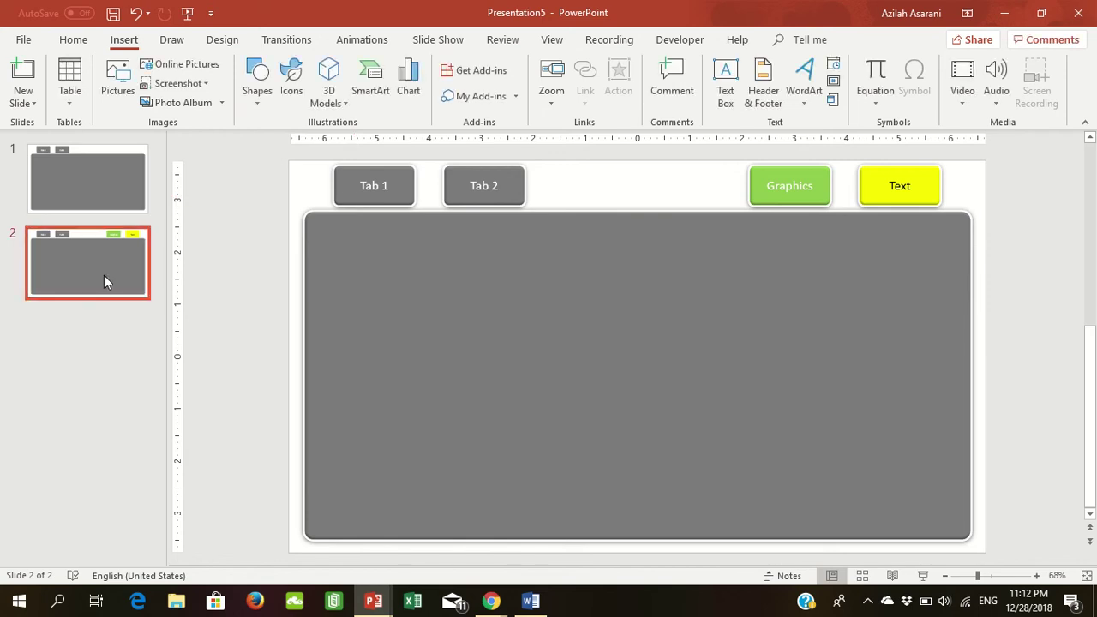
{"action": "right_click", "coordinate": [104, 275]}
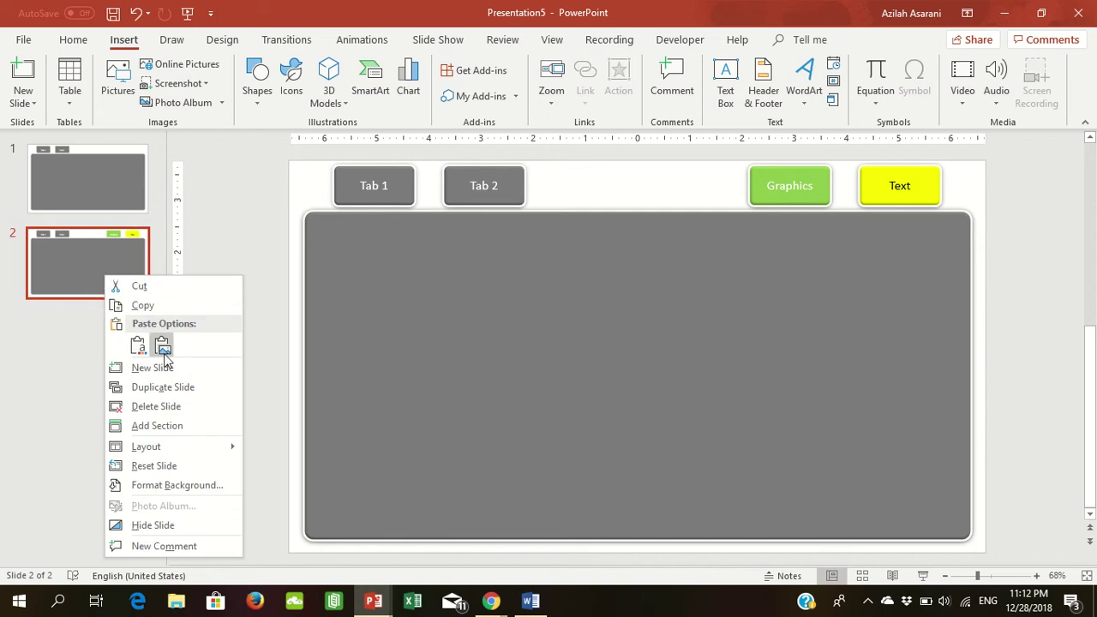
{"action": "left_click", "coordinate": [163, 384]}
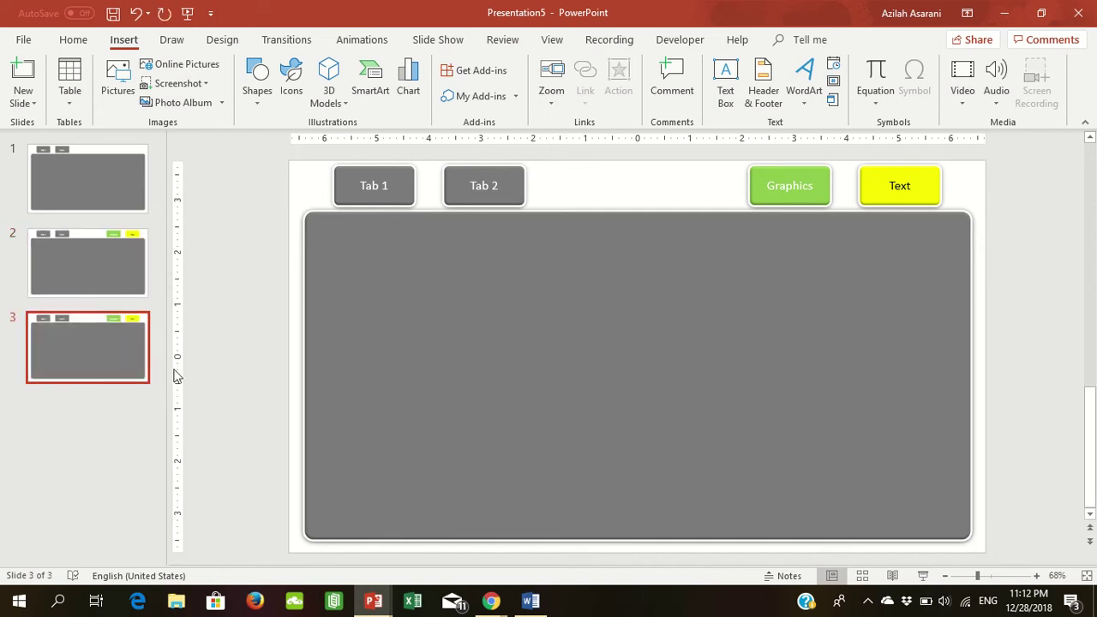
{"action": "right_click", "coordinate": [111, 346]}
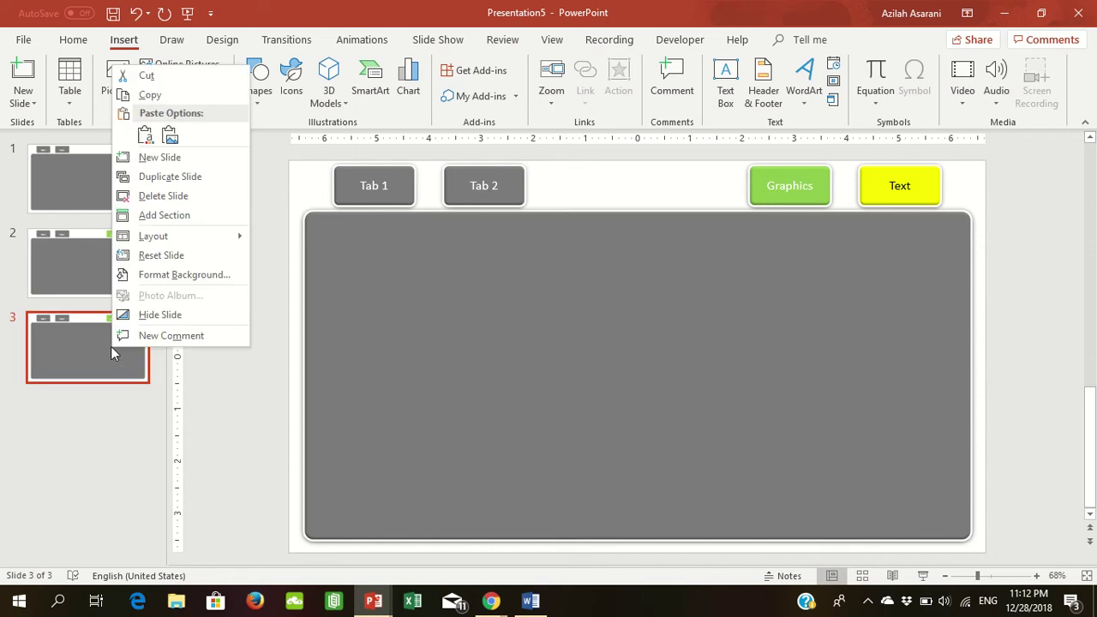
{"action": "left_click", "coordinate": [174, 182]}
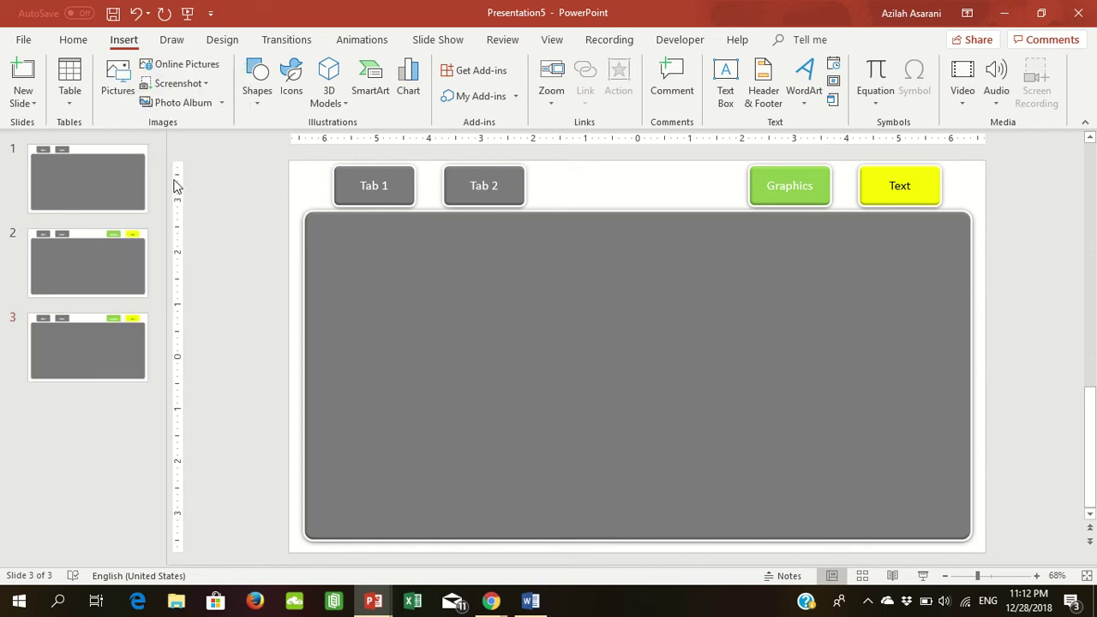
- On slide 2, hyperlink the green Graphics tab to slide 3 and the yellow Text tab to slide 4
{"action": "left_click", "coordinate": [120, 277]}
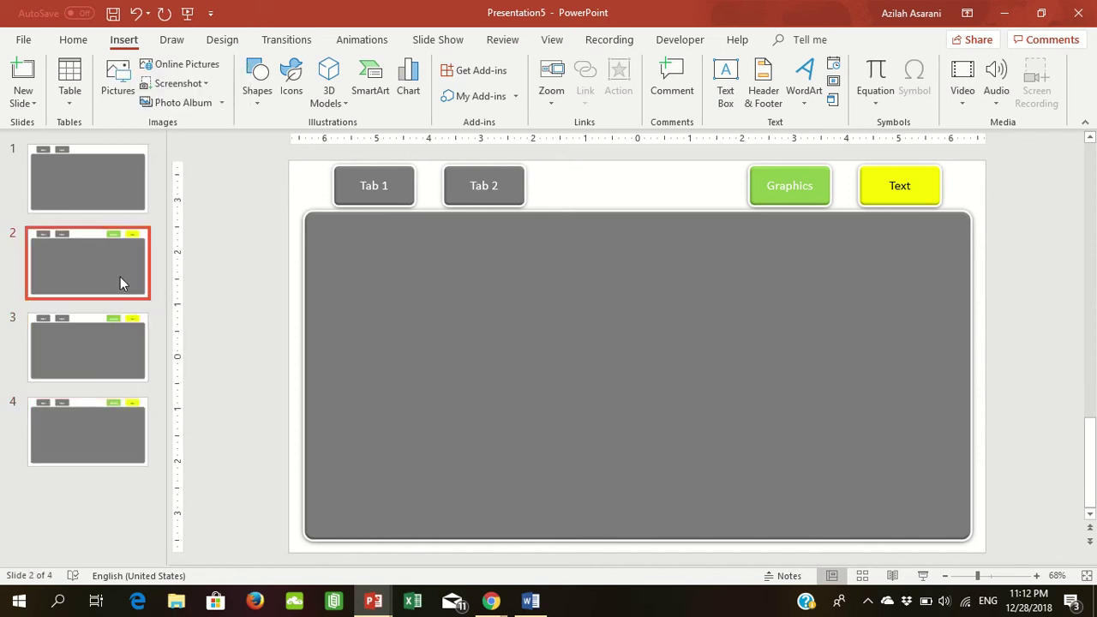
{"action": "left_click", "coordinate": [802, 192]}
{"action": "left_click", "coordinate": [831, 181]}
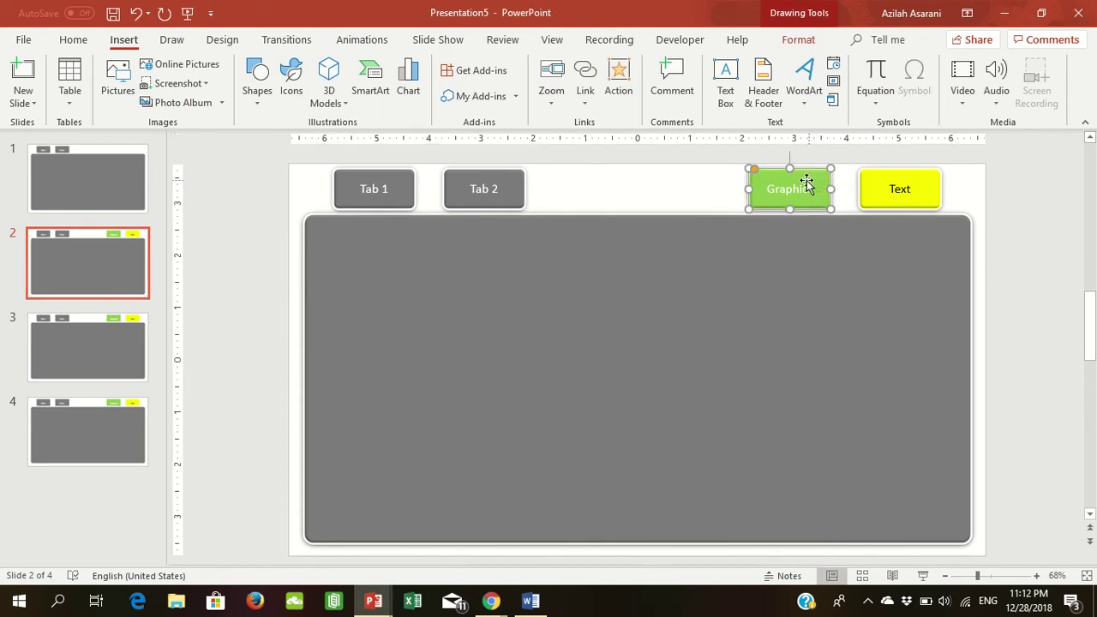
{"action": "left_click", "coordinate": [588, 75]}
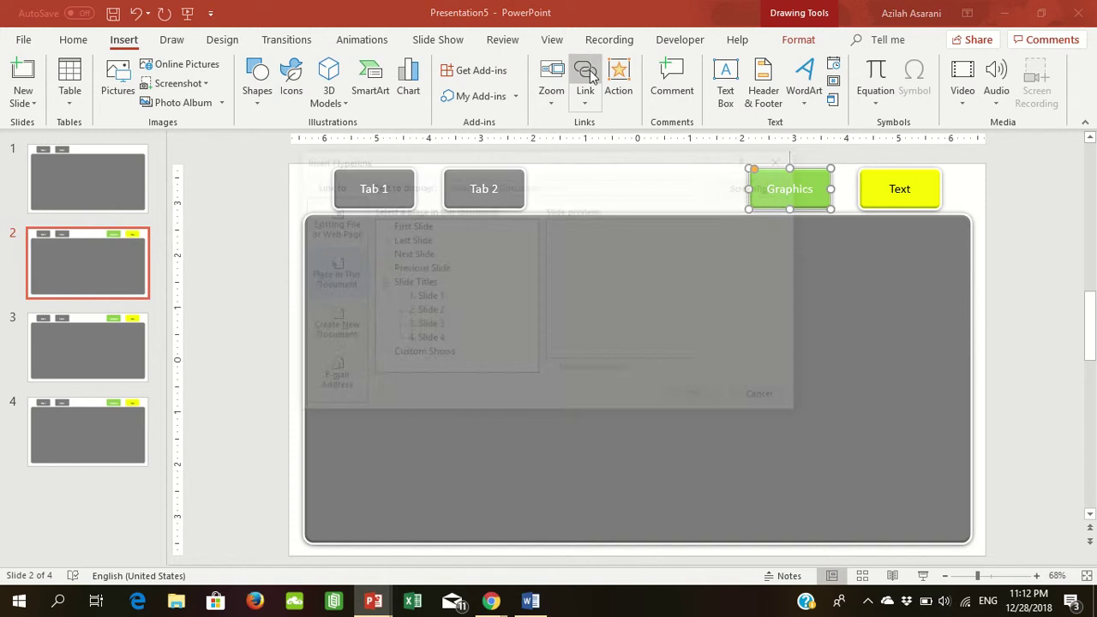
{"action": "left_click", "coordinate": [433, 327]}
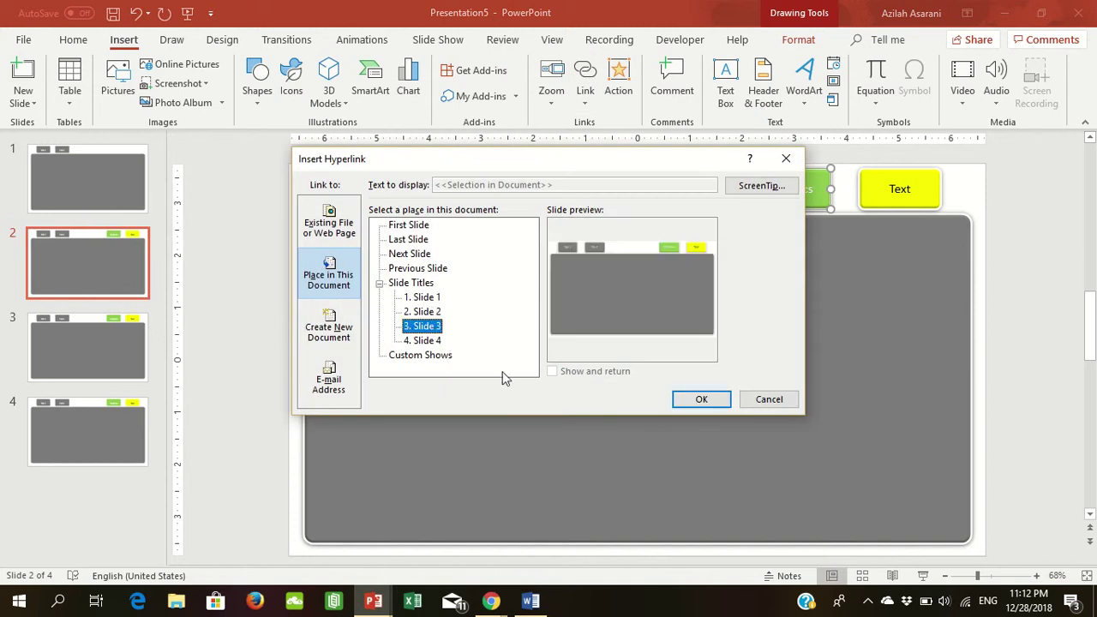
{"action": "left_click", "coordinate": [694, 400]}
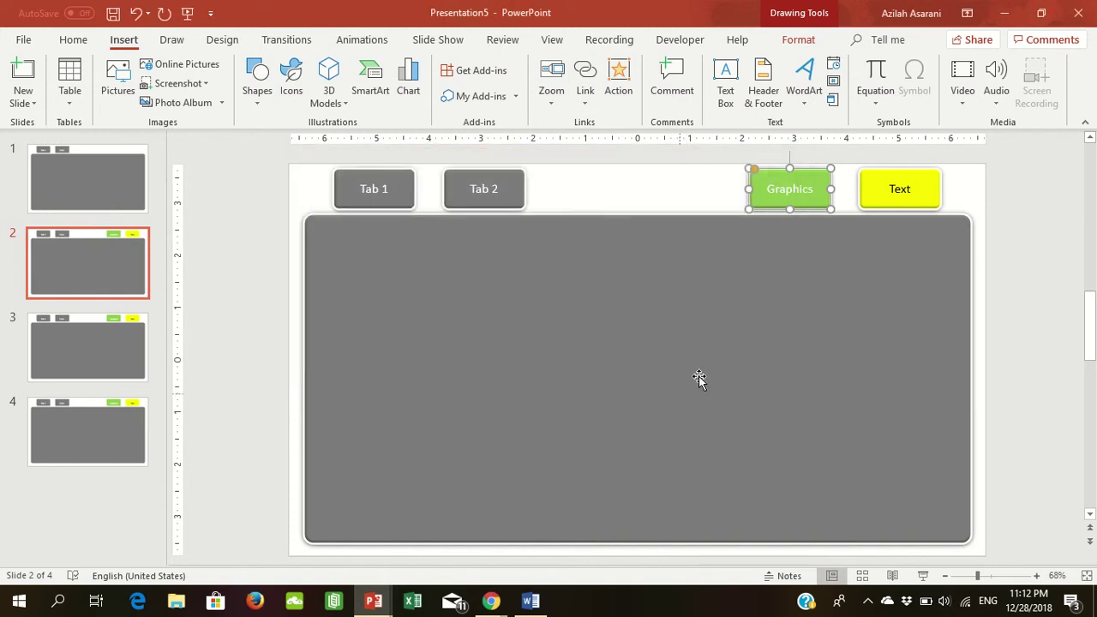
{"action": "left_click", "coordinate": [931, 188]}
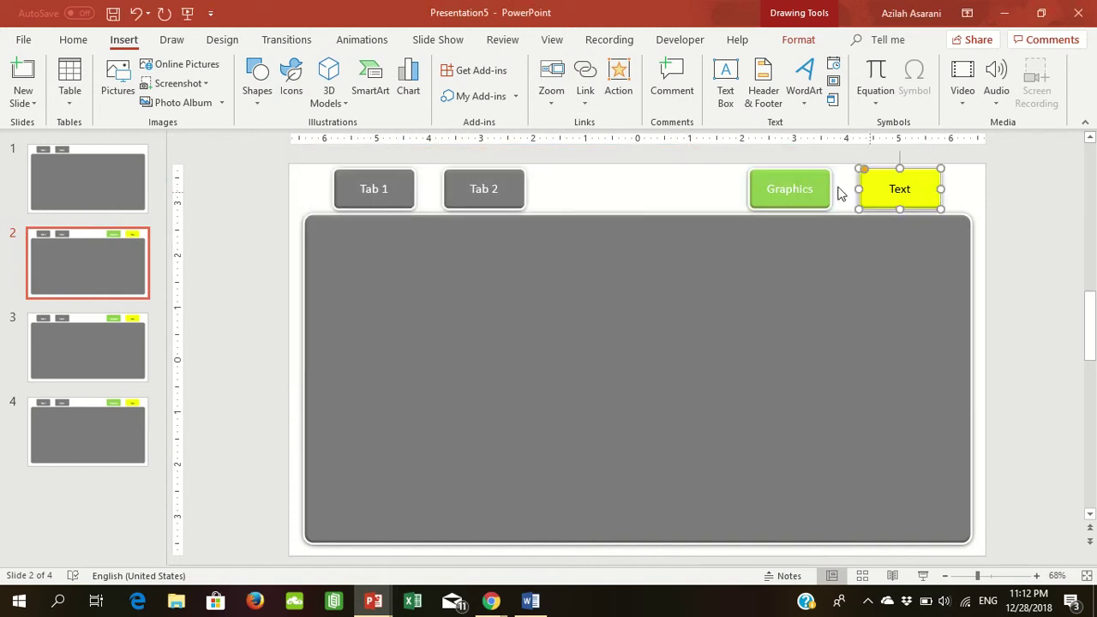
{"action": "left_click", "coordinate": [591, 77]}
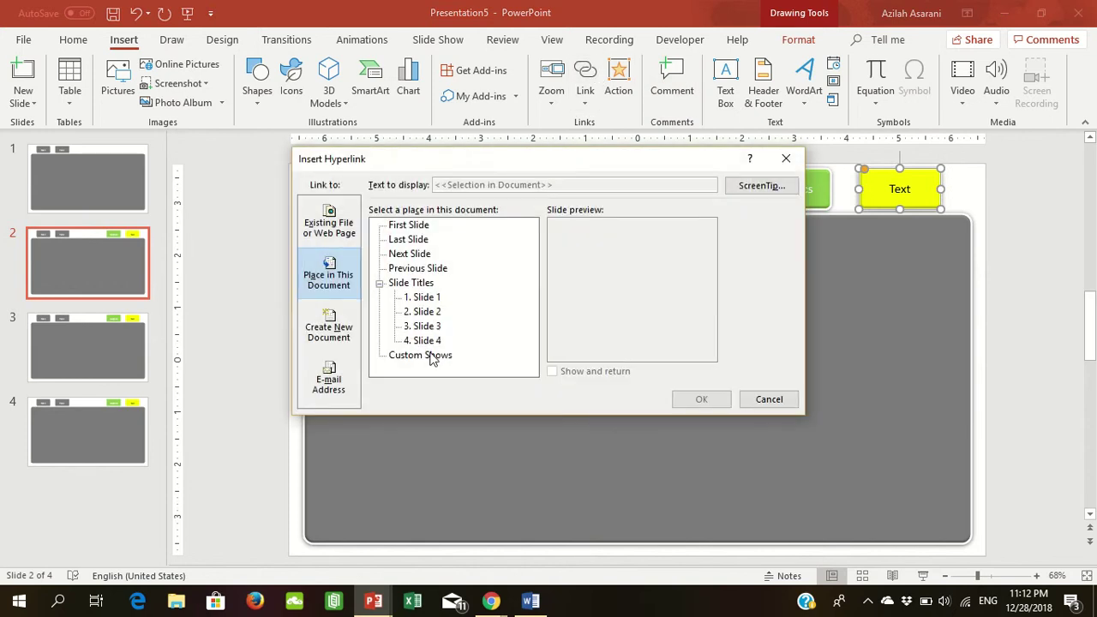
{"action": "left_click", "coordinate": [432, 341]}
{"action": "left_click", "coordinate": [692, 400]}
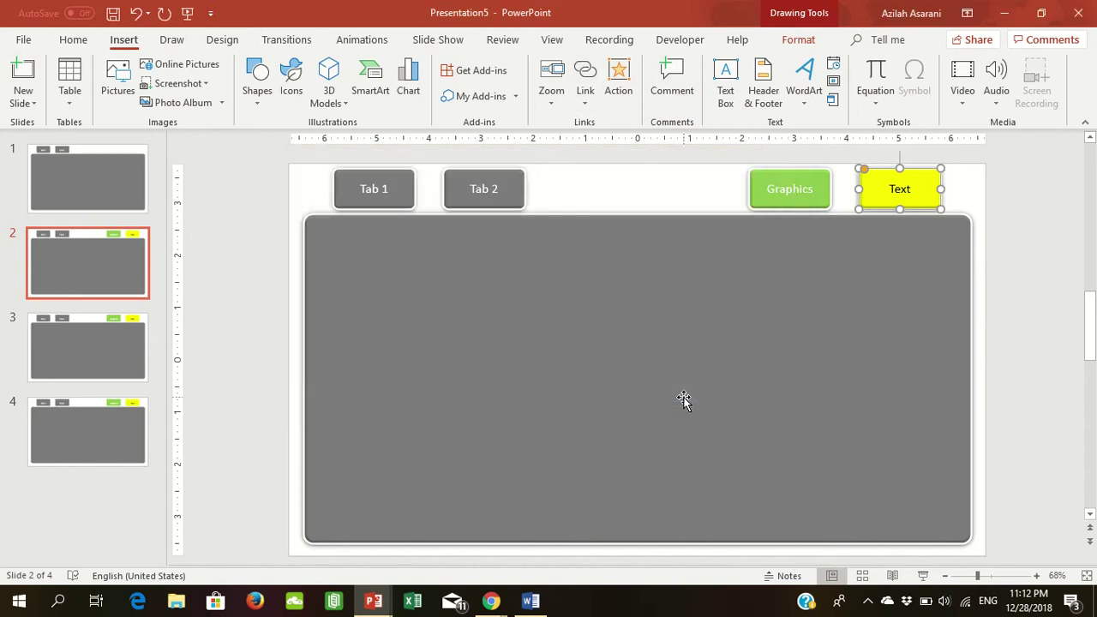
- Link slide 3's Text tab to slide 4 and slide 4's Graphics tab to slide 3
{"action": "left_click", "coordinate": [105, 353]}
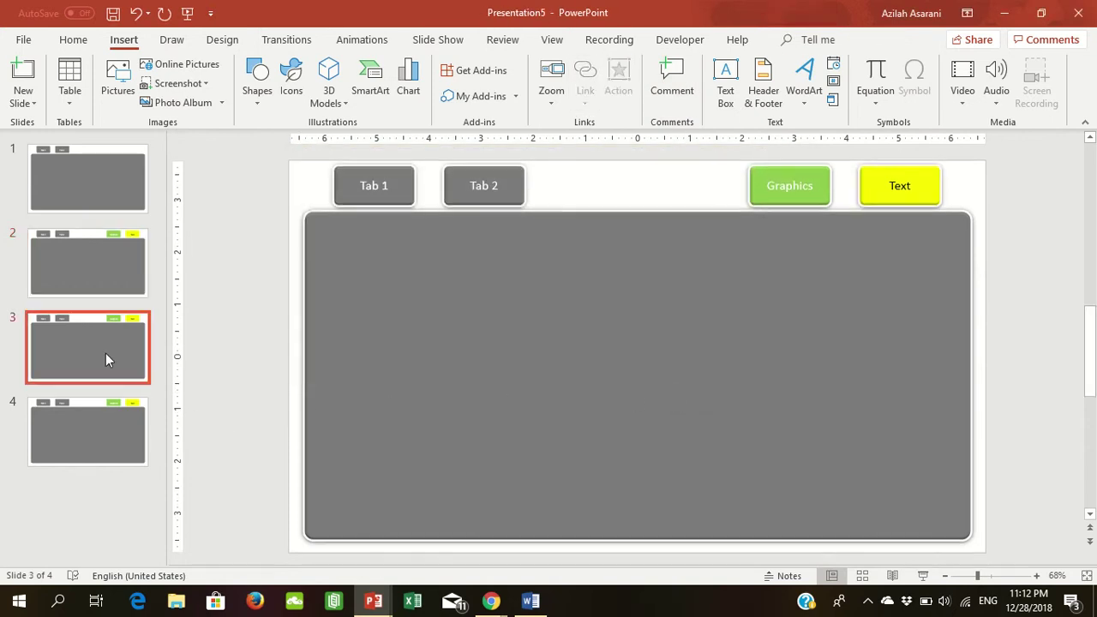
{"action": "left_click", "coordinate": [931, 190]}
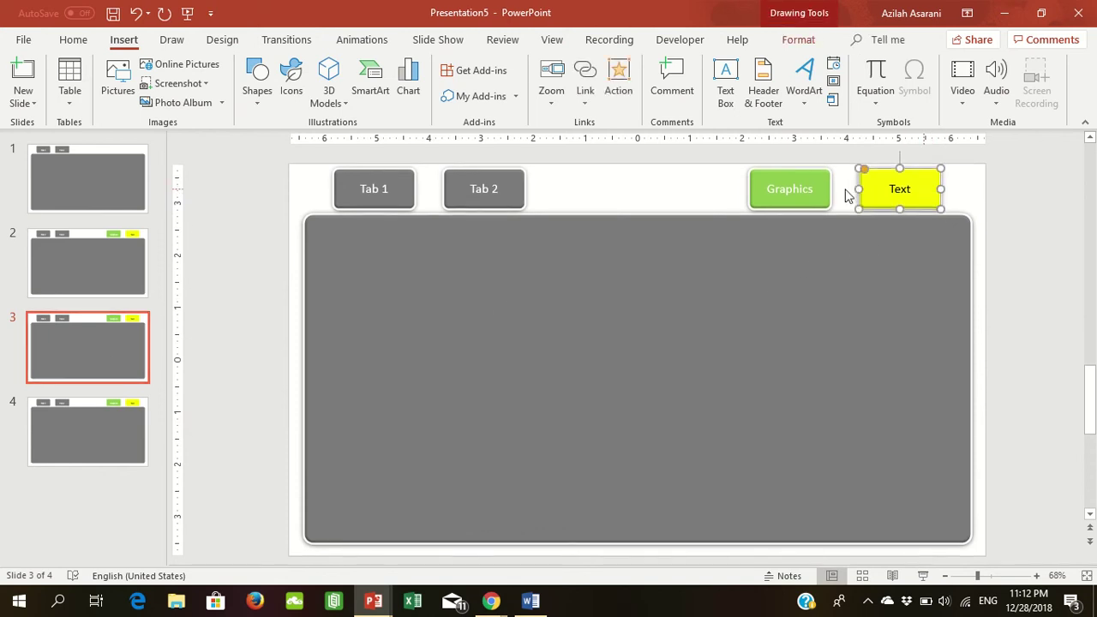
{"action": "left_click", "coordinate": [585, 78]}
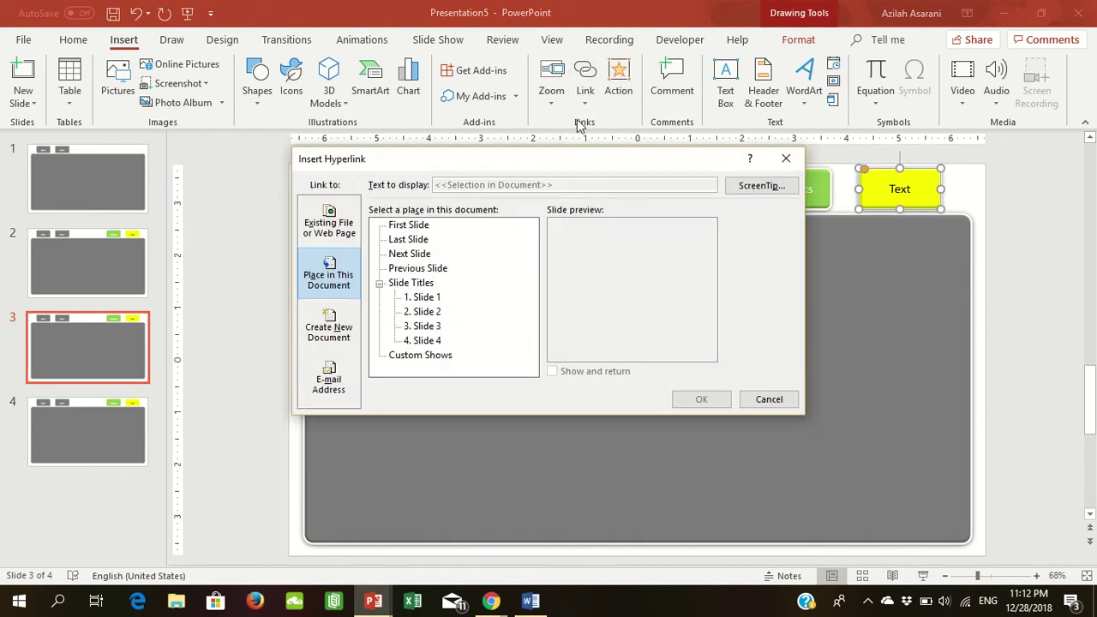
{"action": "left_click", "coordinate": [427, 340]}
{"action": "left_click", "coordinate": [701, 399]}
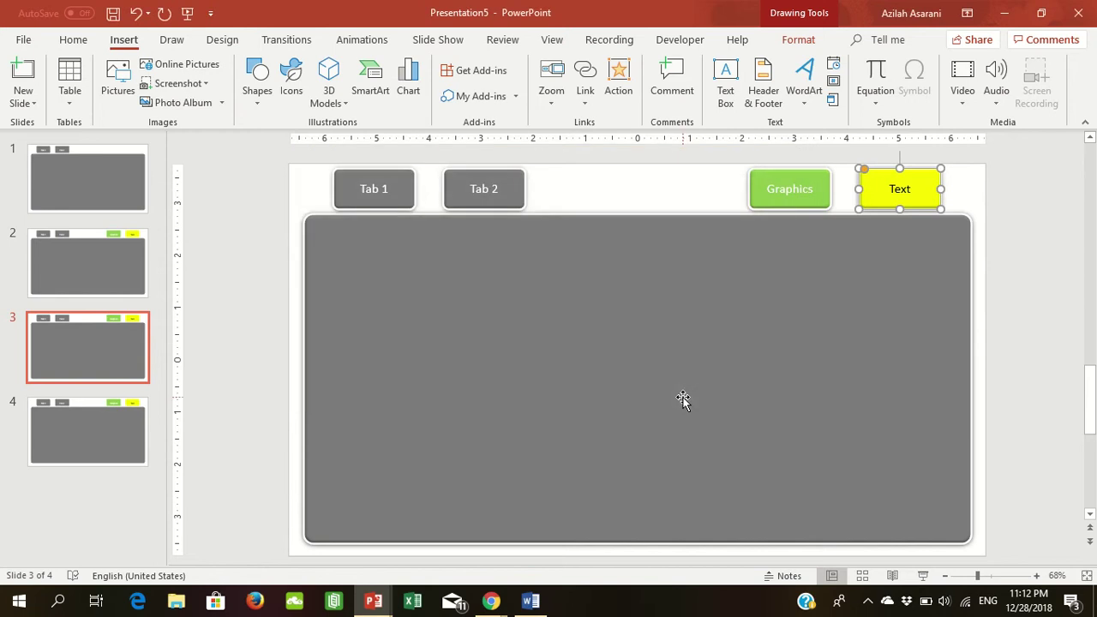
{"action": "left_click", "coordinate": [143, 432]}
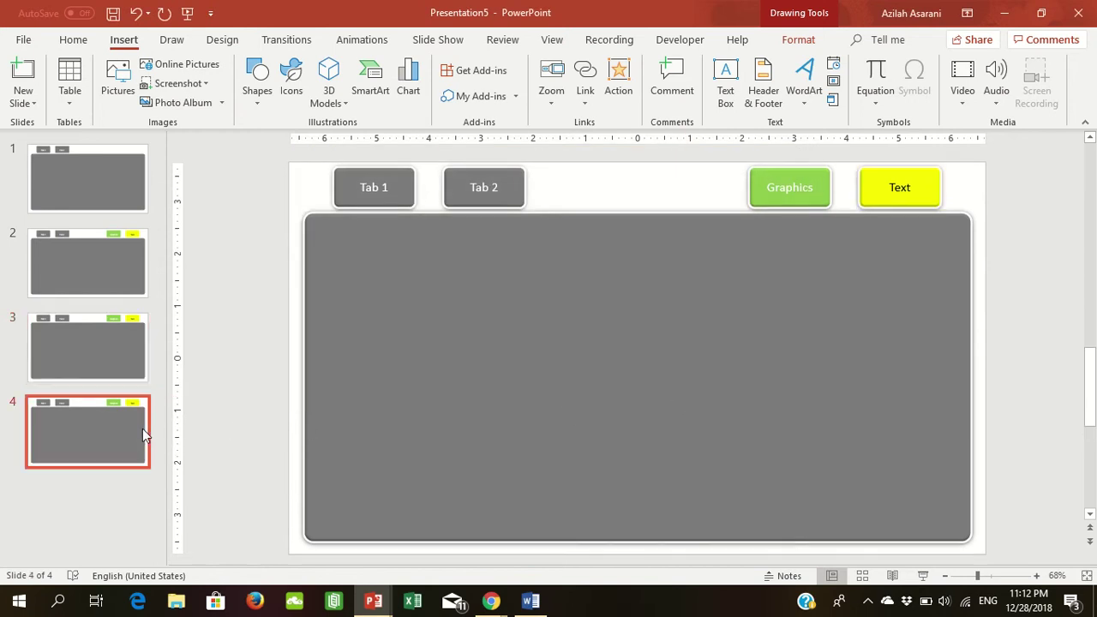
{"action": "left_click", "coordinate": [813, 182]}
{"action": "left_click", "coordinate": [595, 75]}
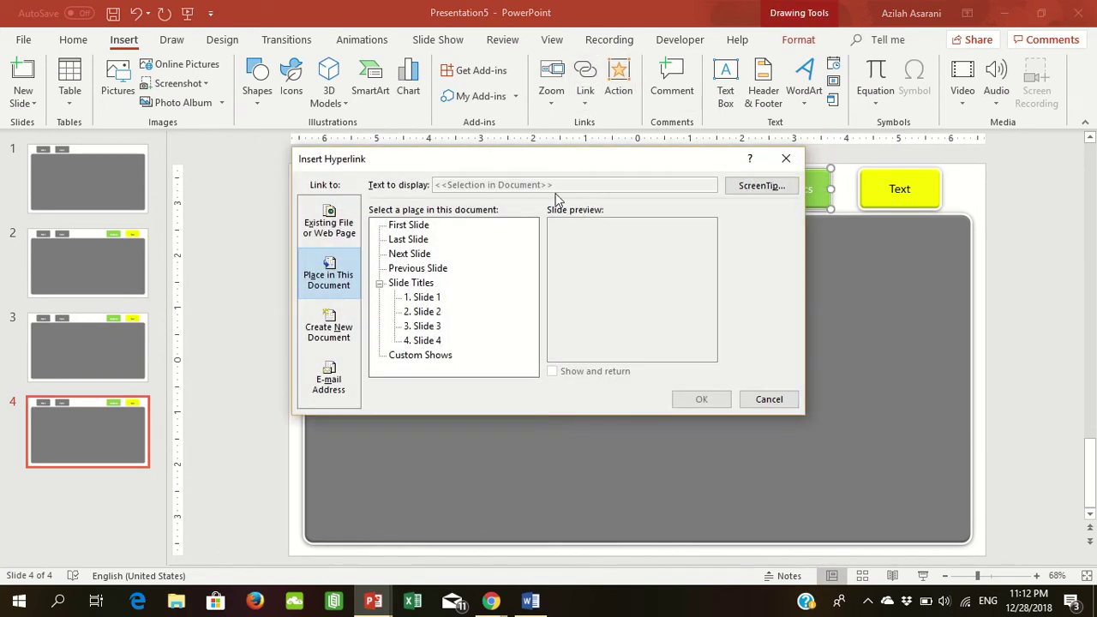
{"action": "left_click", "coordinate": [426, 325]}
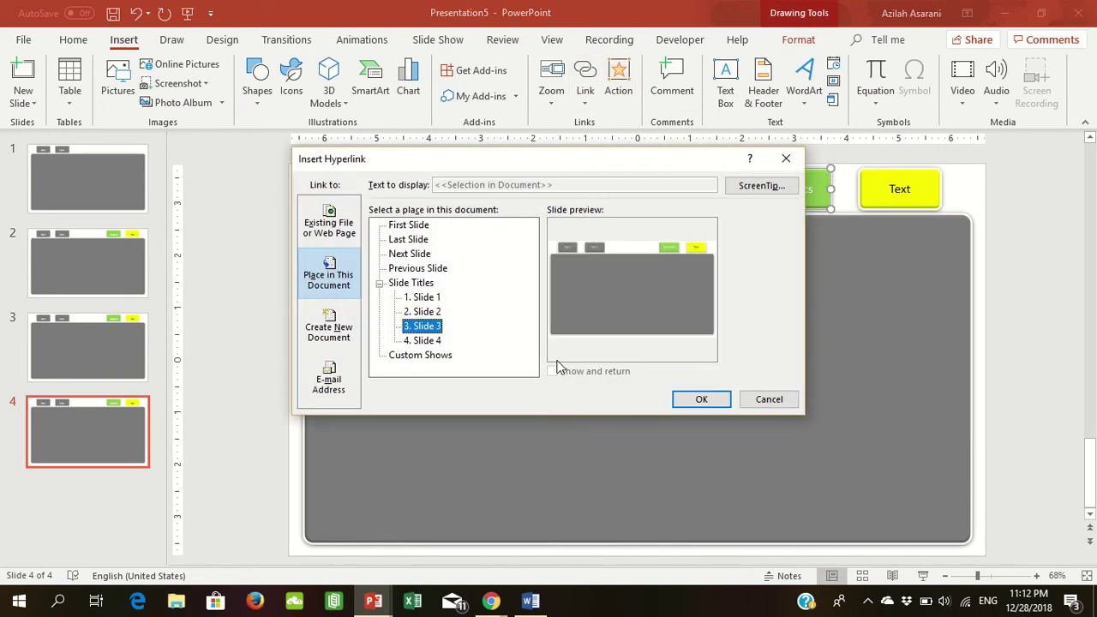
{"action": "left_click", "coordinate": [699, 399]}
{"action": "left_click", "coordinate": [1037, 272]}
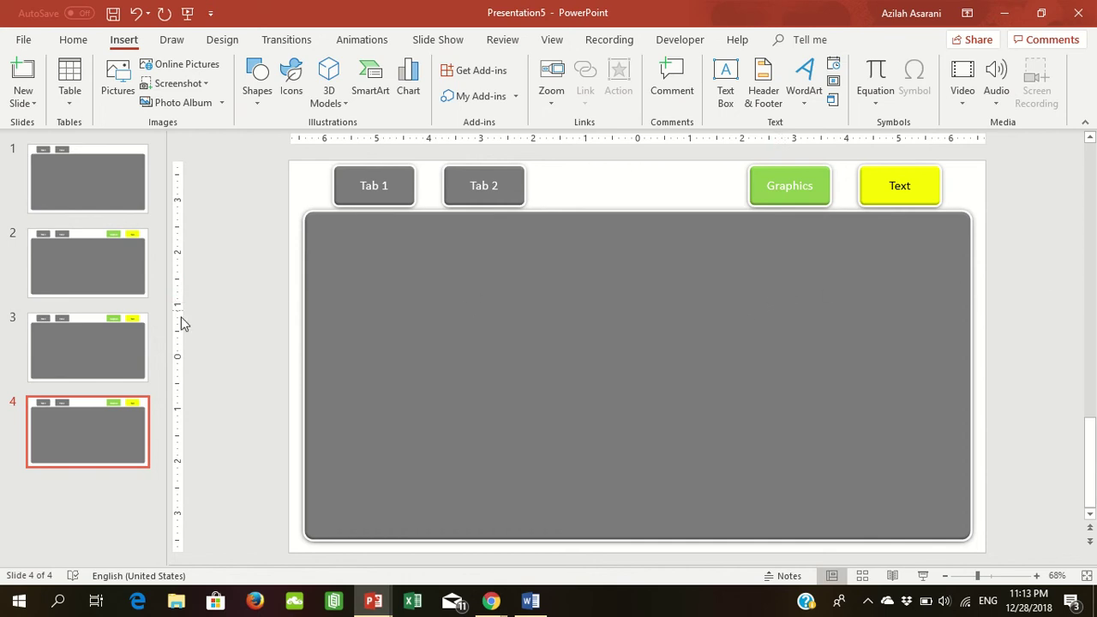
- Fill slide 3's large content panel with a dark green
{"action": "left_click", "coordinate": [136, 338]}
{"action": "left_click", "coordinate": [657, 228]}
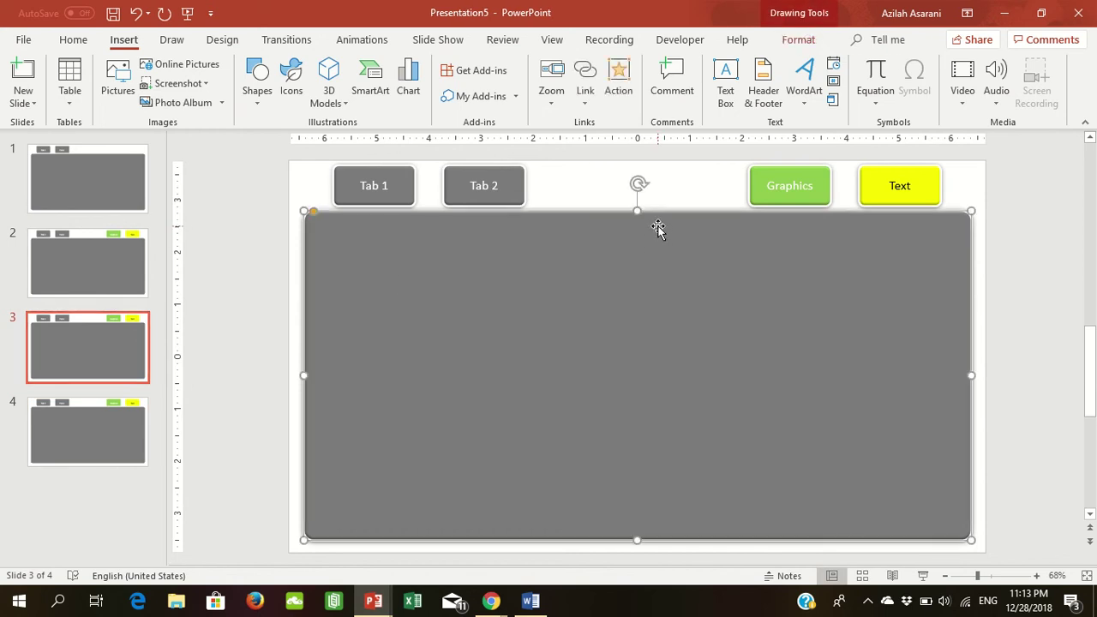
{"action": "left_click", "coordinate": [809, 43]}
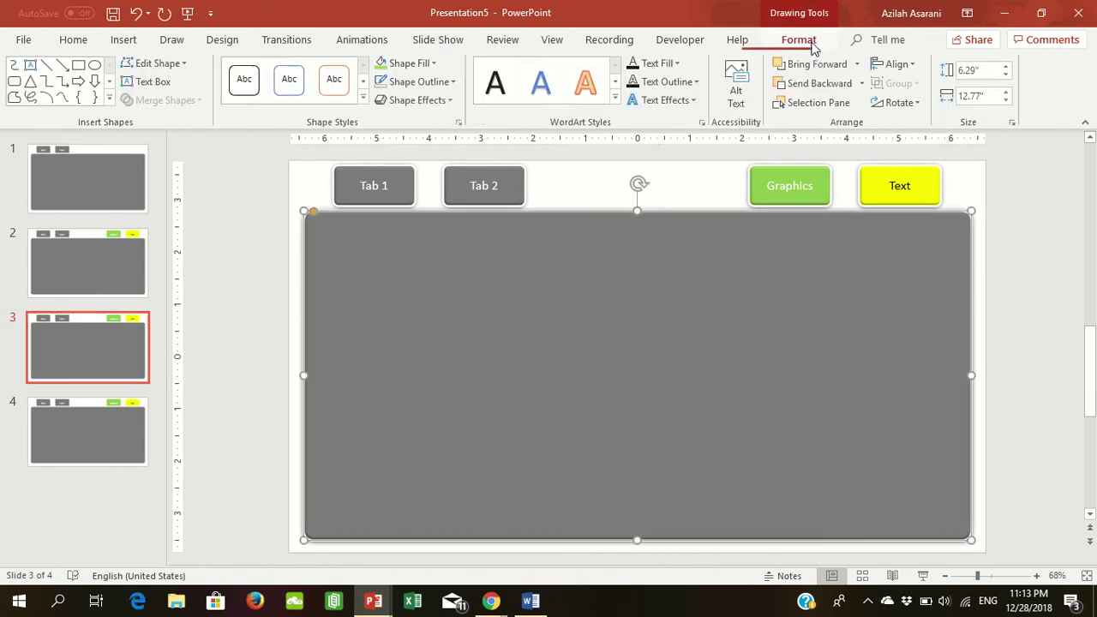
{"action": "left_click", "coordinate": [382, 64]}
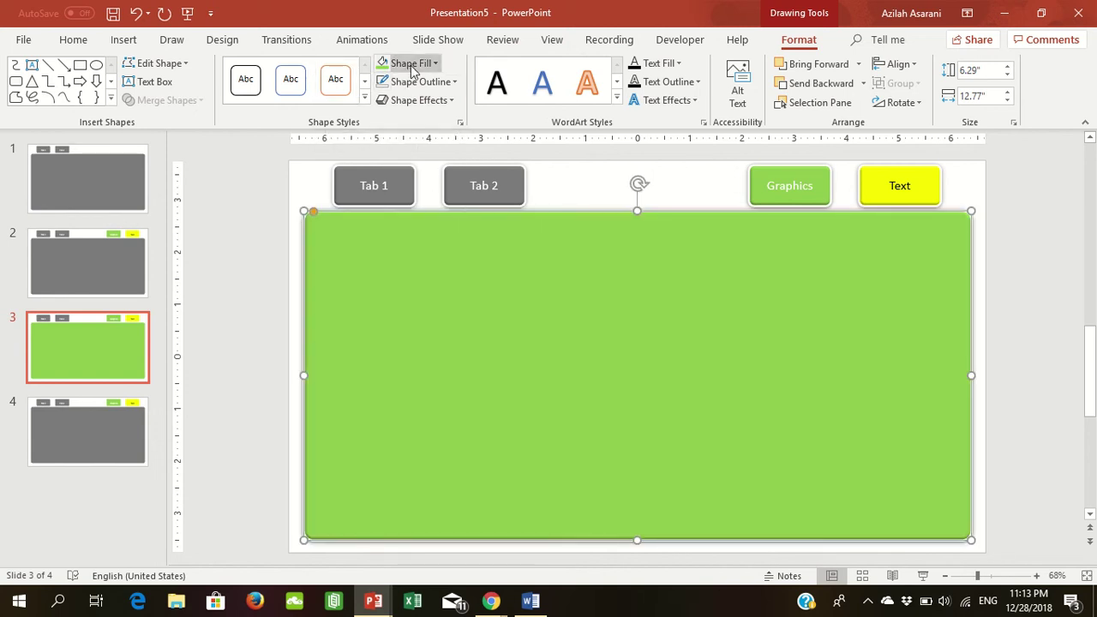
{"action": "left_click", "coordinate": [411, 64]}
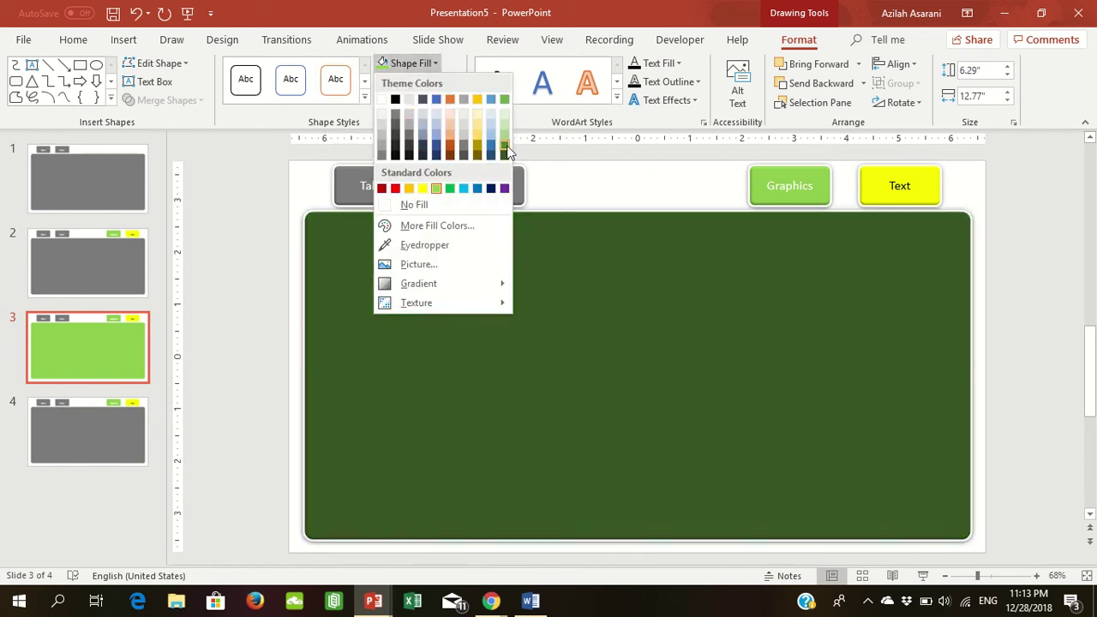
{"action": "left_click", "coordinate": [505, 144]}
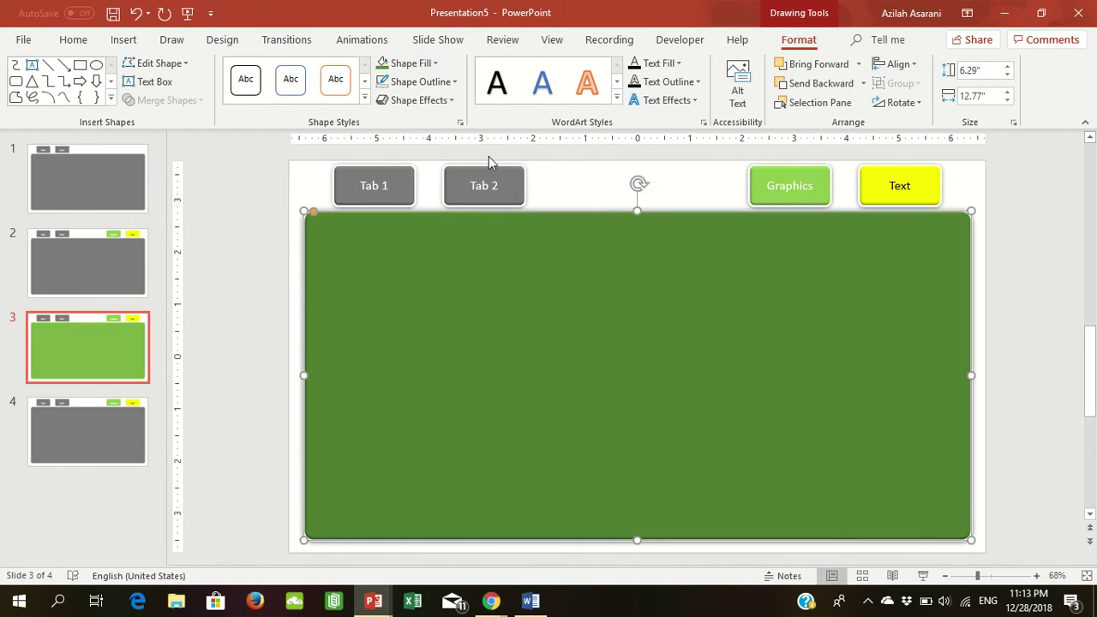
- Fill slide 4's large grey content panel with gold
{"action": "left_click", "coordinate": [129, 418]}
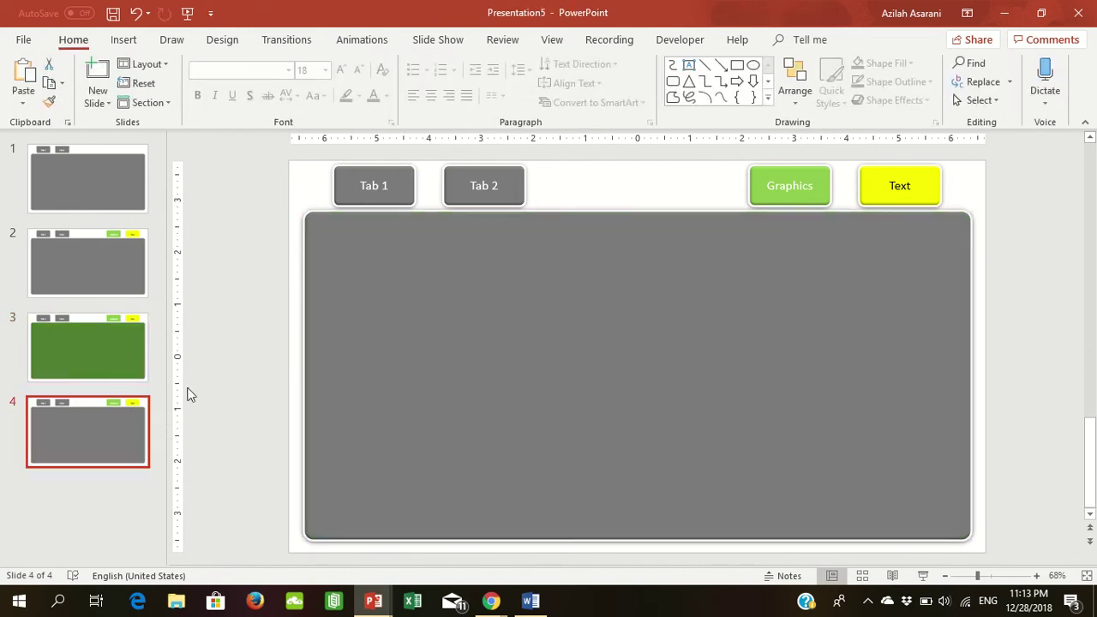
{"action": "left_click", "coordinate": [648, 229]}
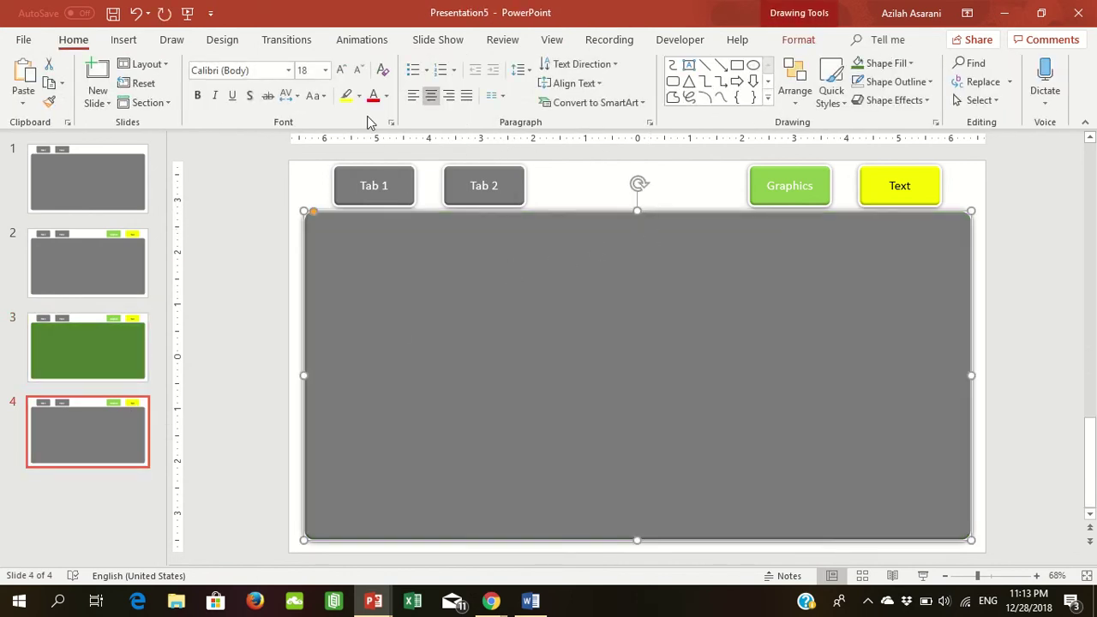
{"action": "left_click", "coordinate": [788, 47]}
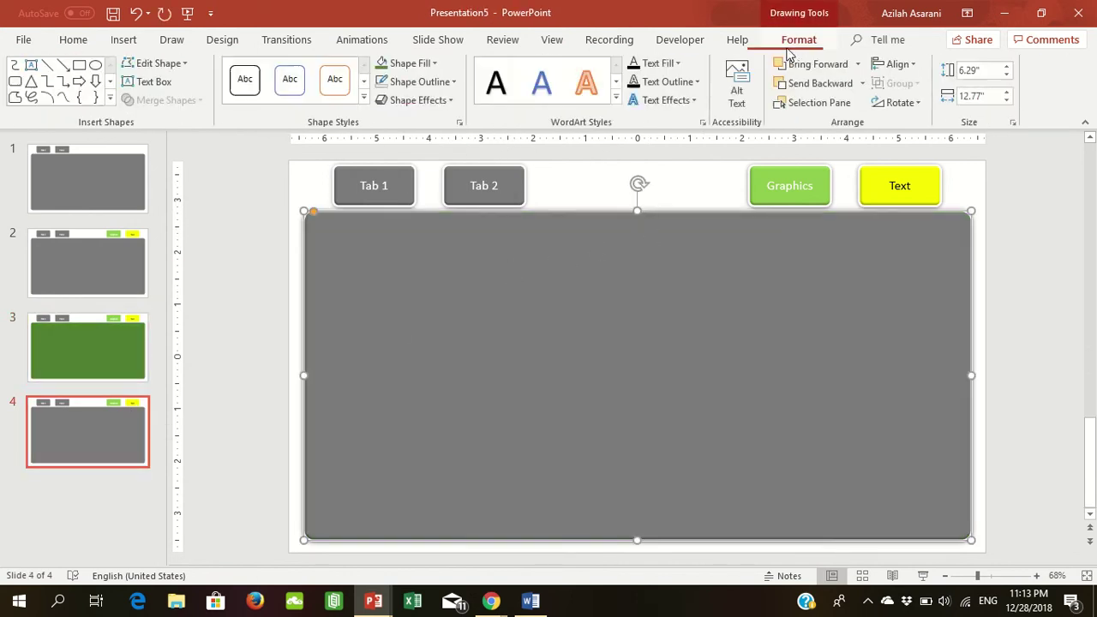
{"action": "left_click", "coordinate": [411, 64]}
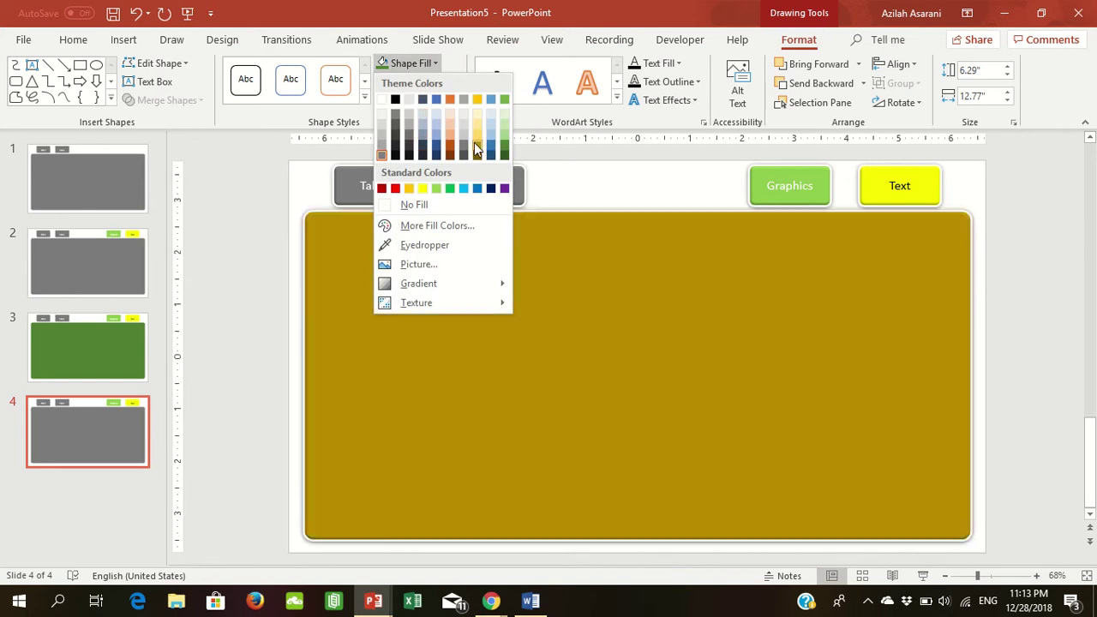
{"action": "left_click", "coordinate": [476, 148]}
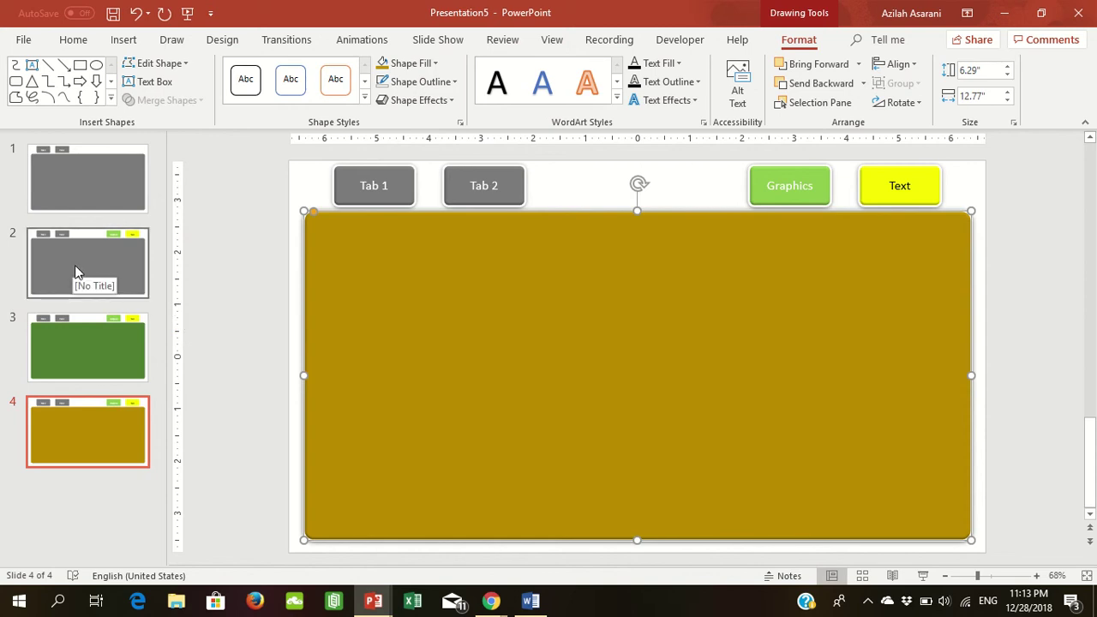
{"action": "left_click", "coordinate": [101, 197]}
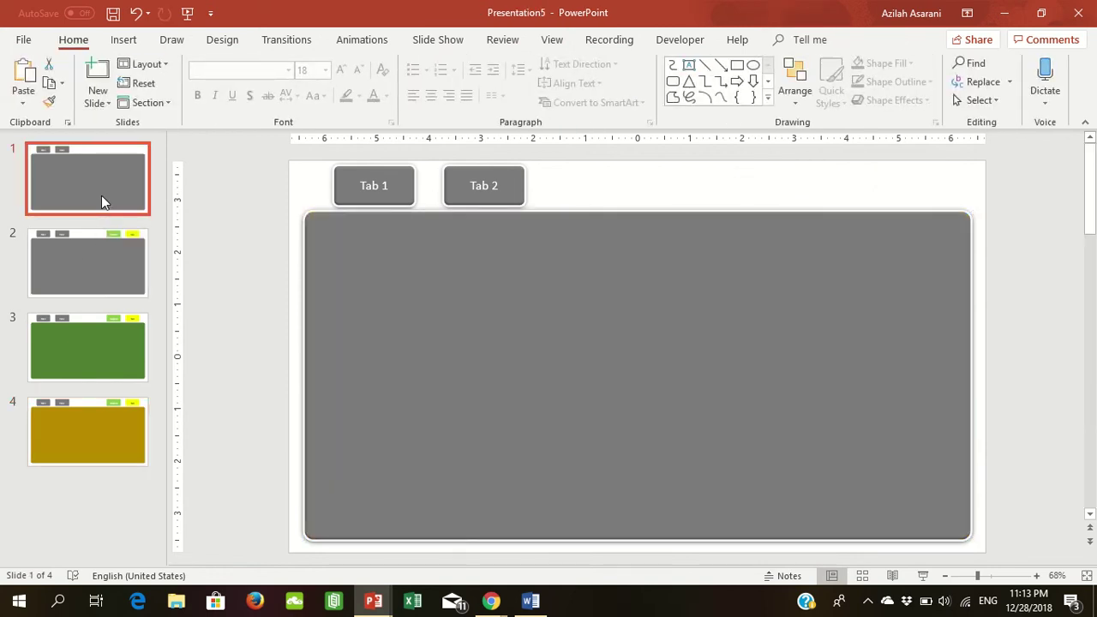
- Duplicate slide 2 and move the copy to the end of the deck as slide 5
{"action": "right_click", "coordinate": [101, 202]}
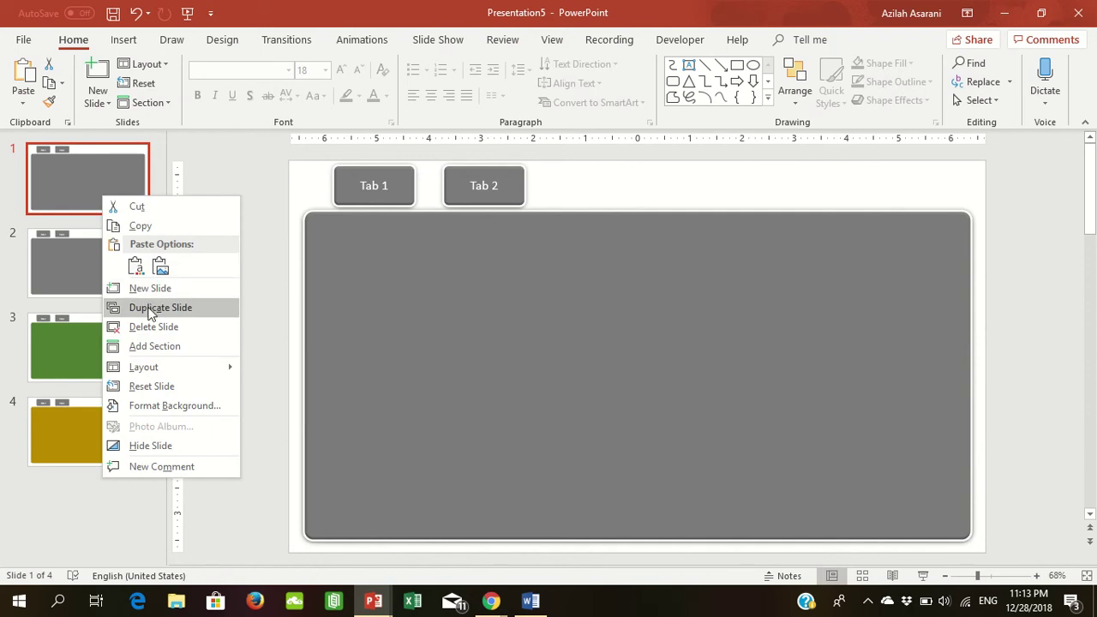
{"action": "left_click", "coordinate": [50, 253]}
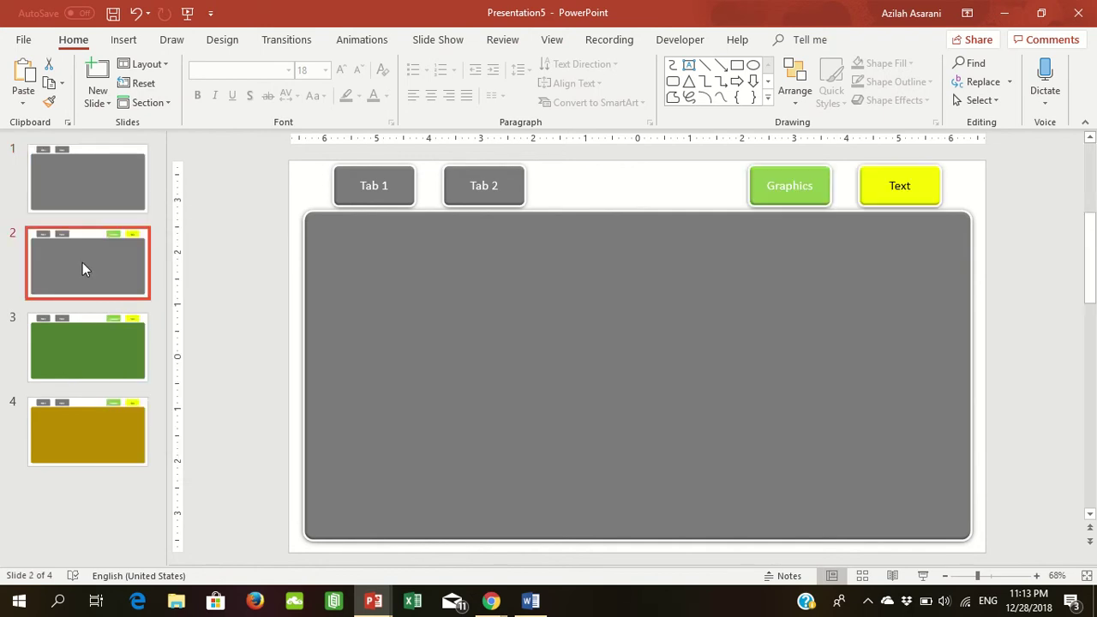
{"action": "right_click", "coordinate": [89, 260]}
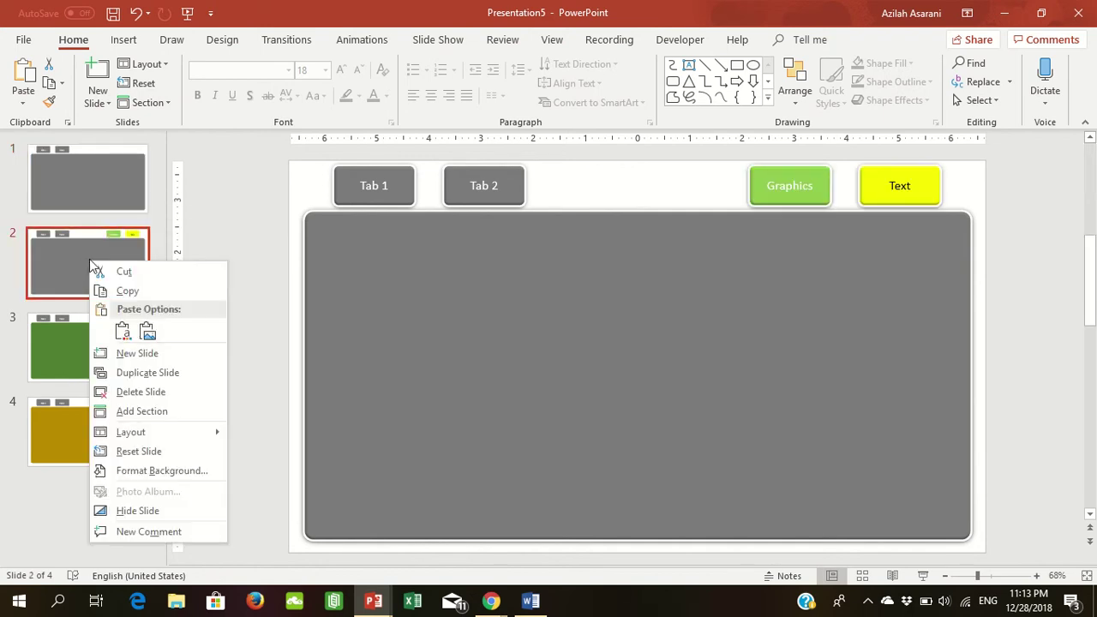
{"action": "left_click", "coordinate": [155, 373]}
{"action": "left_click_drag", "start_coordinate": [110, 334], "coordinate": [107, 506]}
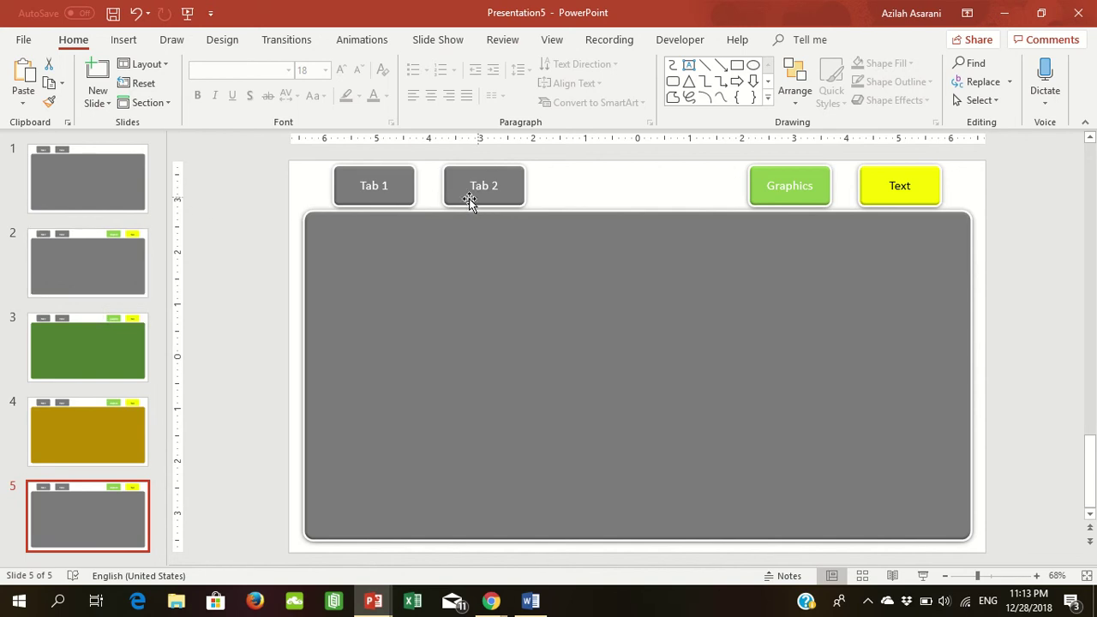
- Hyperlink the Tab 2 button on slide 2 and on slide 1 to slide 5
{"action": "left_click", "coordinate": [110, 263]}
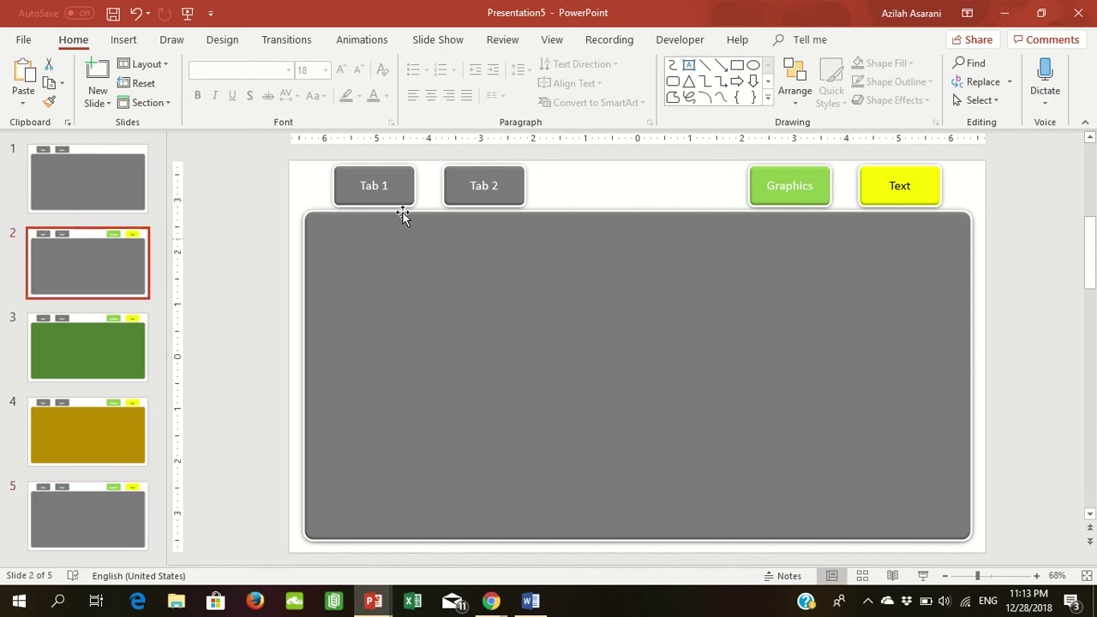
{"action": "left_click", "coordinate": [520, 175]}
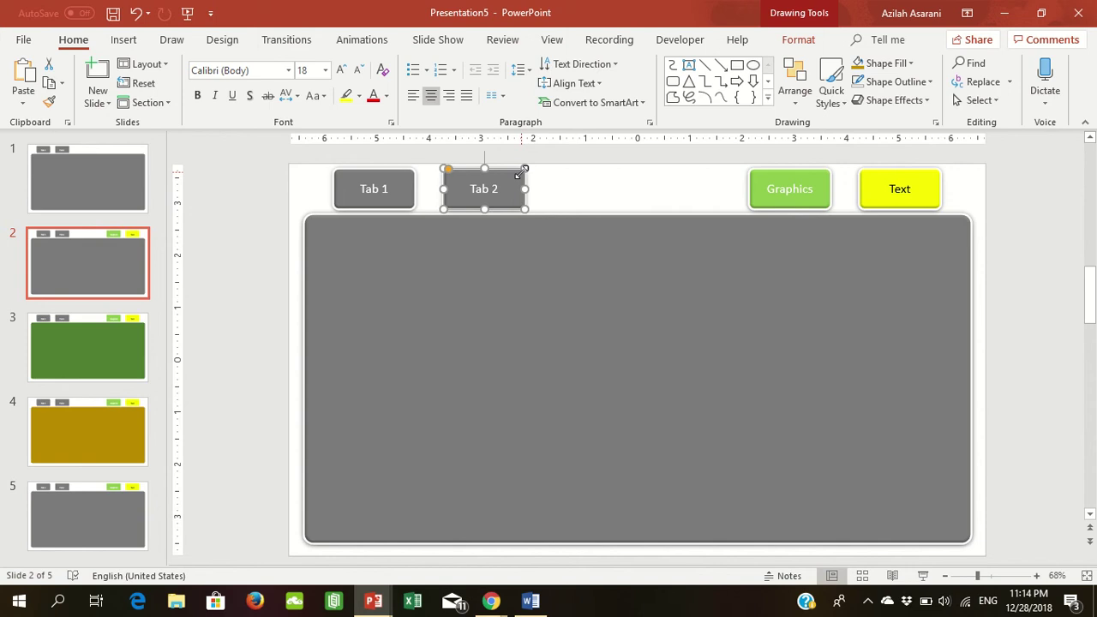
{"action": "left_click", "coordinate": [124, 41]}
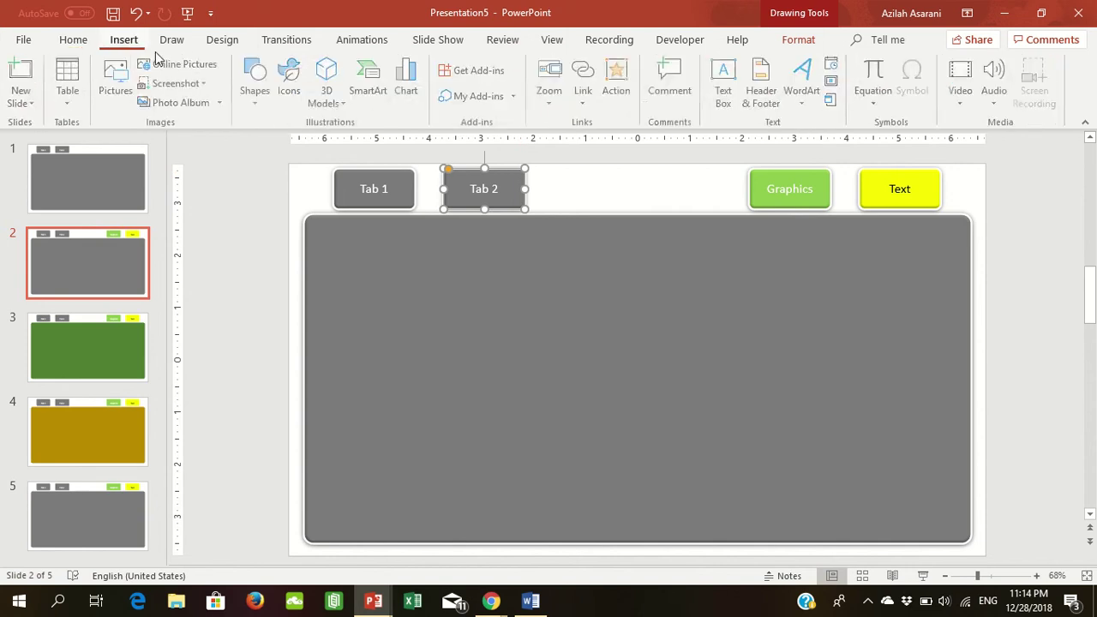
{"action": "left_click", "coordinate": [583, 73]}
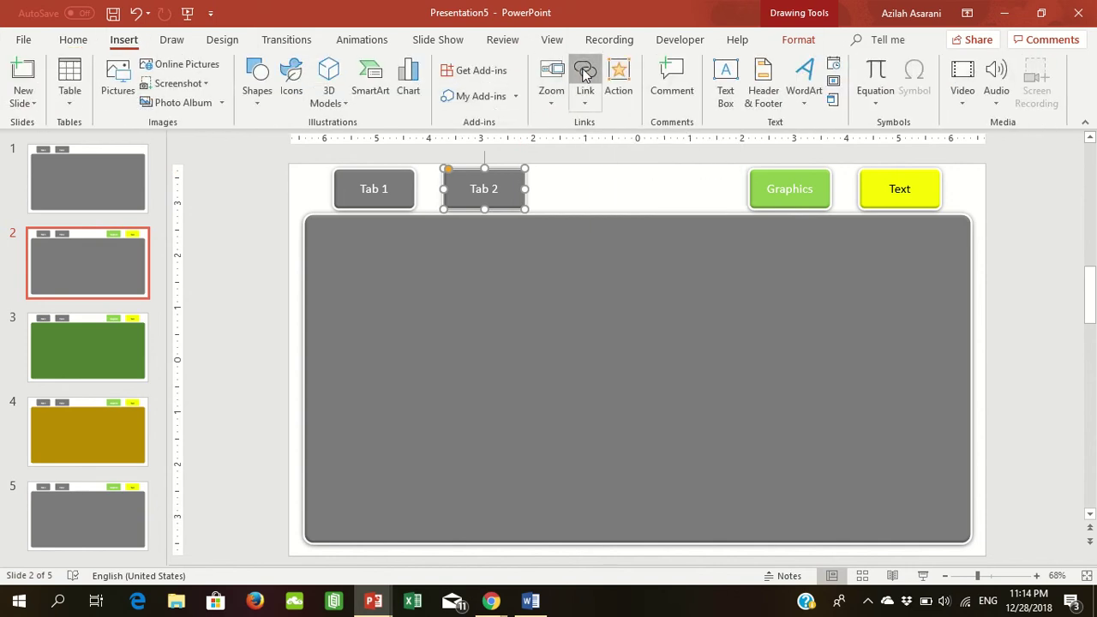
{"action": "left_click", "coordinate": [432, 354]}
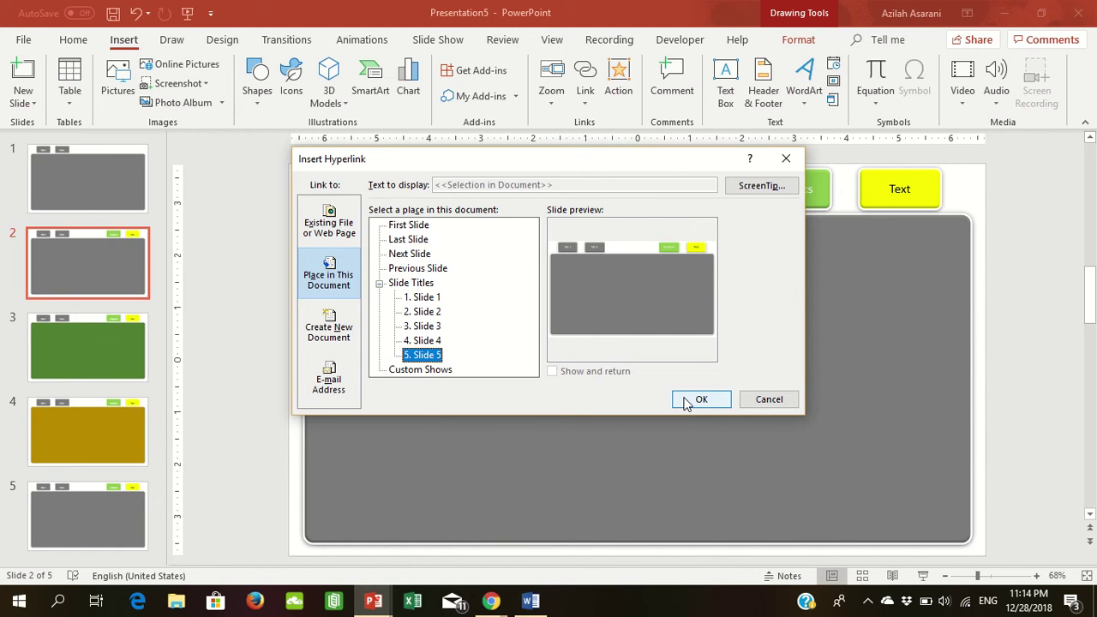
{"action": "left_click", "coordinate": [685, 401]}
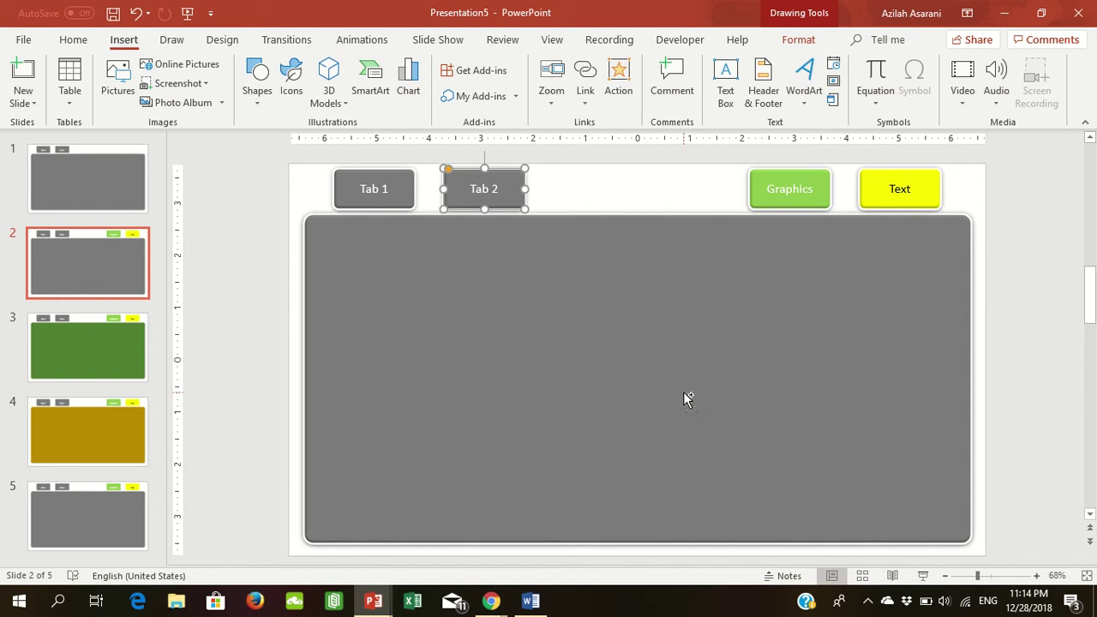
{"action": "left_click", "coordinate": [114, 197]}
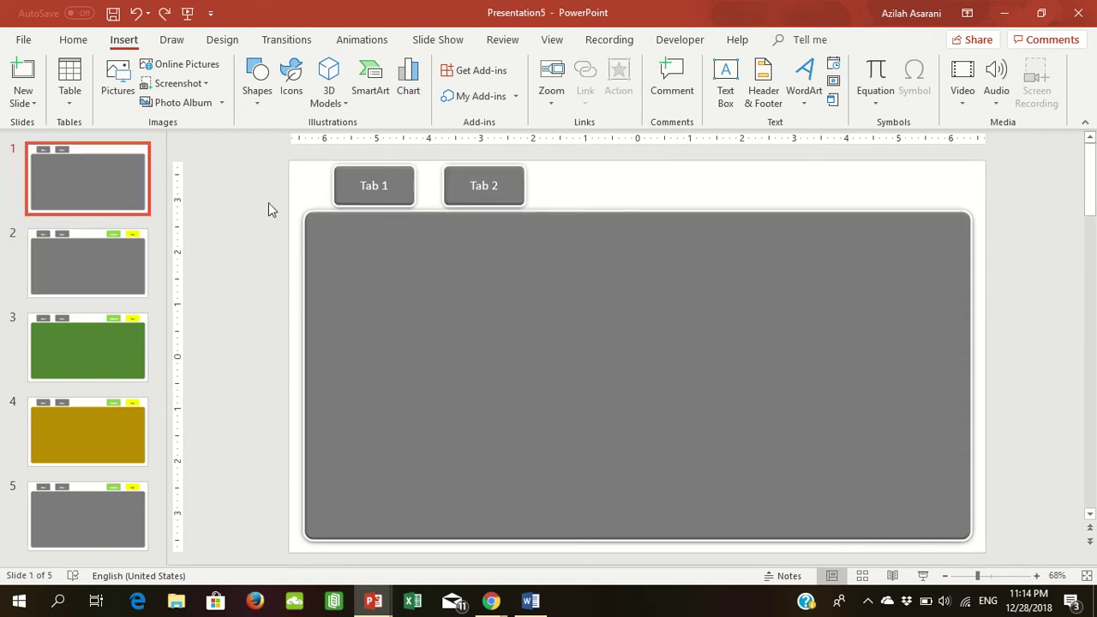
{"action": "left_click", "coordinate": [520, 180]}
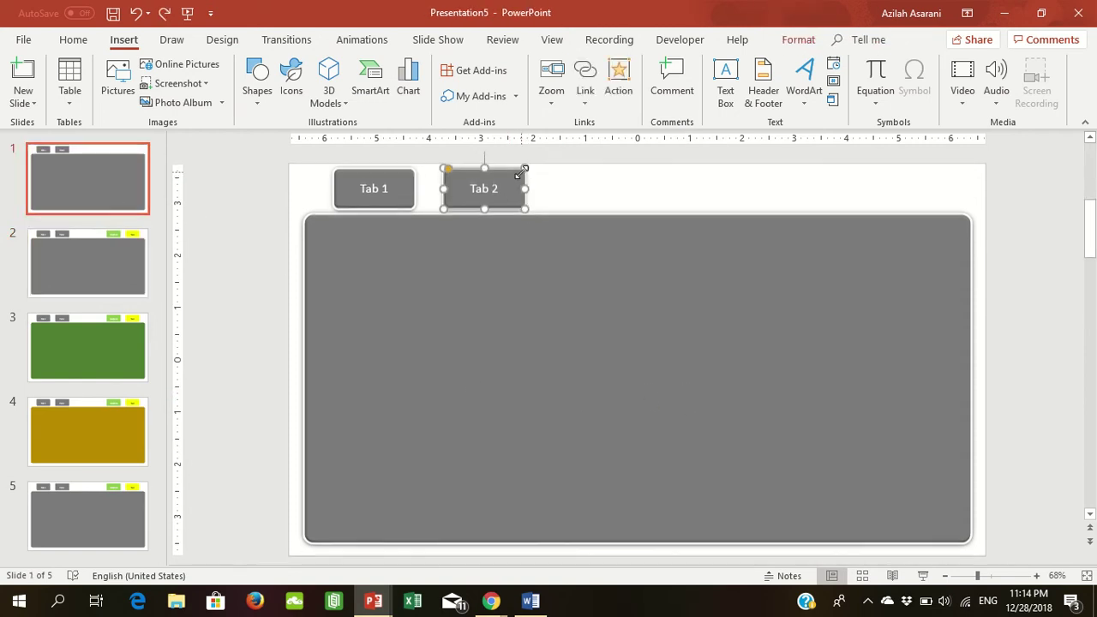
{"action": "left_click", "coordinate": [585, 76]}
{"action": "left_click", "coordinate": [426, 355]}
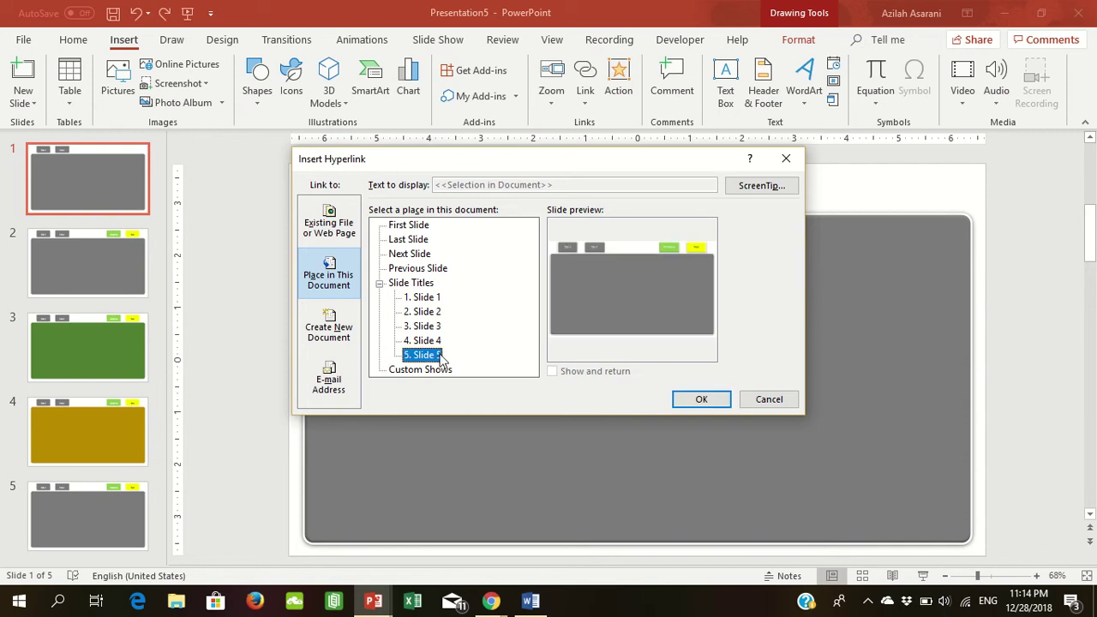
{"action": "left_click", "coordinate": [699, 399]}
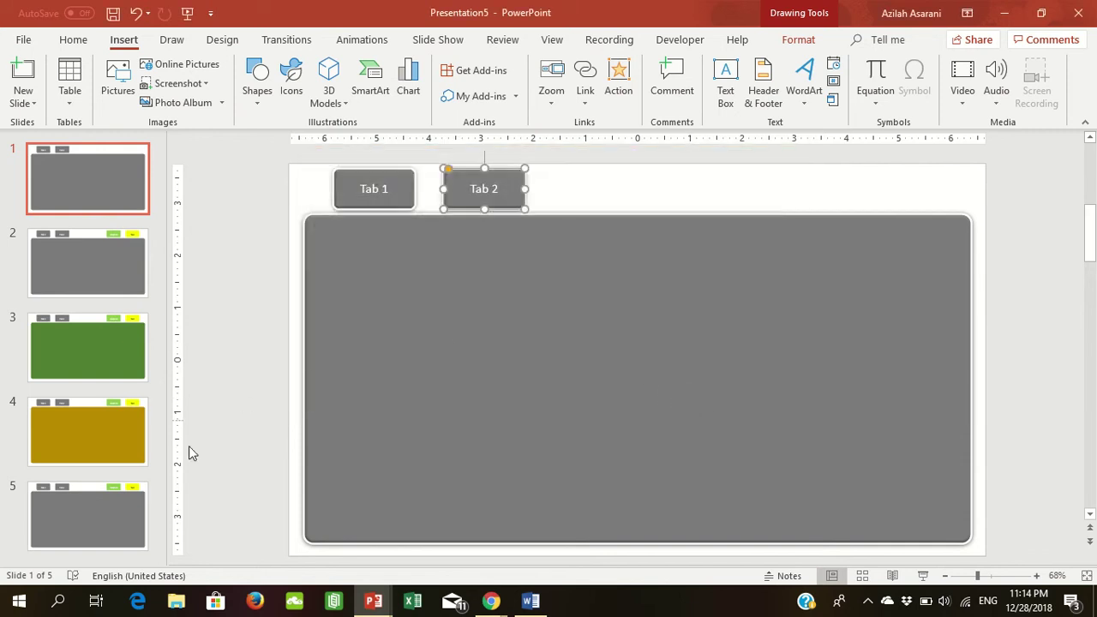
- Rename slide 5's green Graphics tab to 'Chart'
{"action": "left_click", "coordinate": [96, 524]}
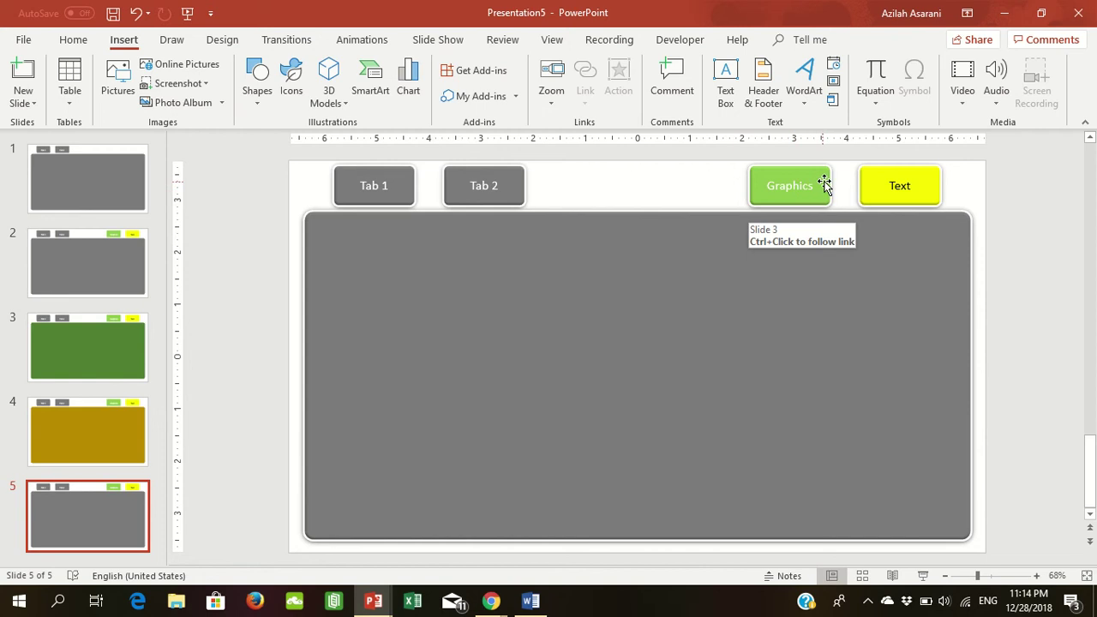
{"action": "left_click", "coordinate": [824, 183]}
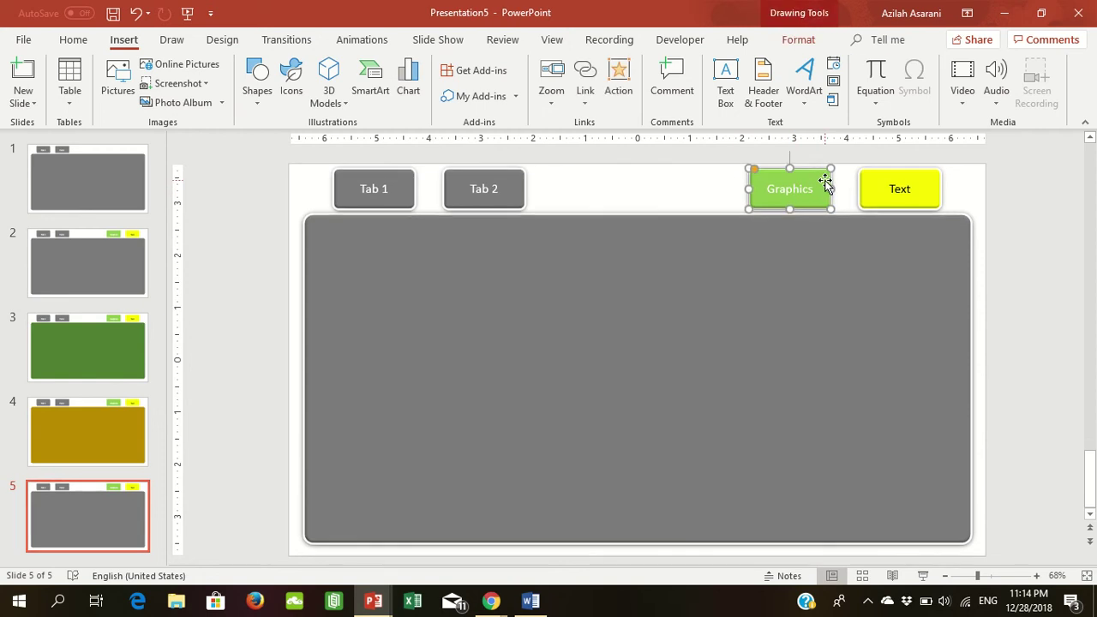
{"action": "left_click", "coordinate": [824, 183]}
{"action": "type", "text": "C"}
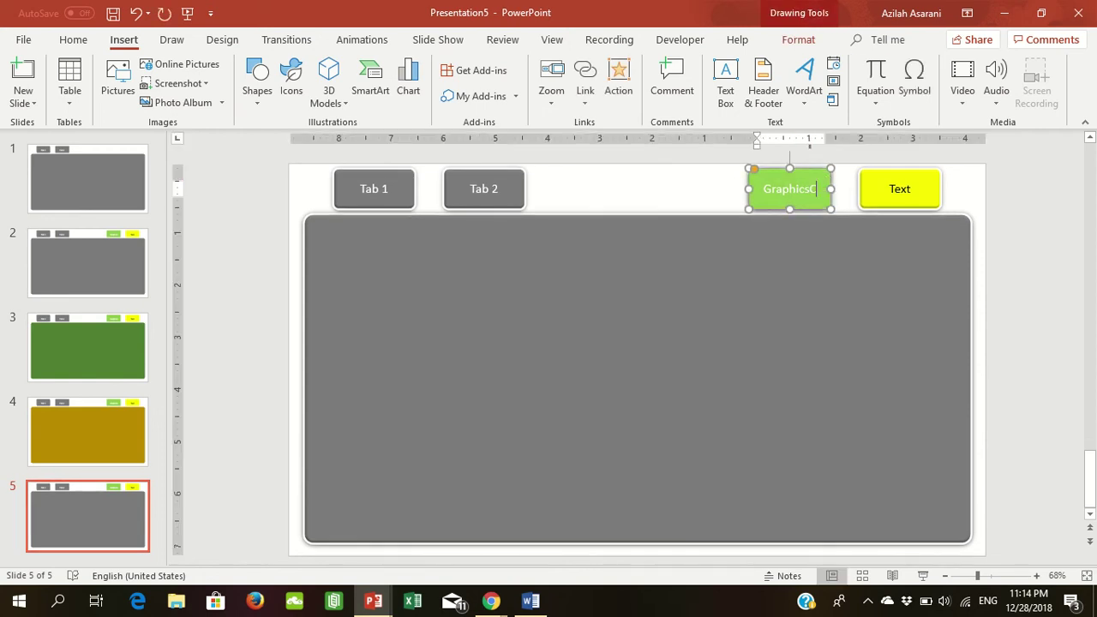
{"action": "key", "text": "BackSpace"}
{"action": "key", "text": "BackSpace"}
{"action": "key", "text": "BackSpace"}
{"action": "key", "text": "BackSpace"}
{"action": "key", "text": "BackSpace"}
{"action": "type", "text": "Char"}
{"action": "type", "text": "t"}
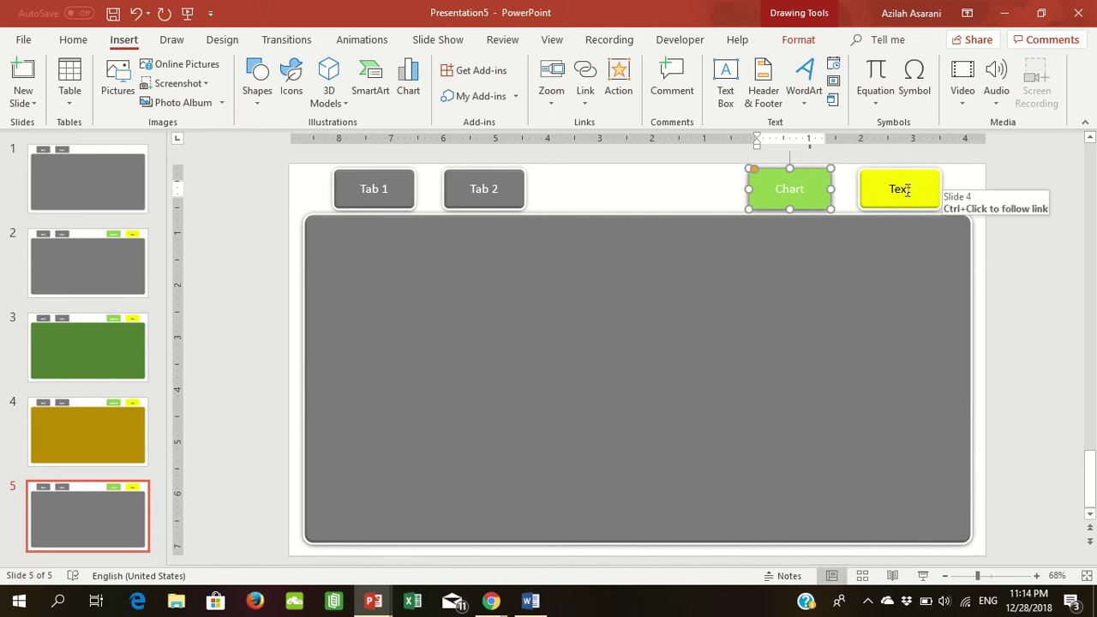
- Rename the yellow Text tab to 'Video'
{"action": "left_click", "coordinate": [911, 190]}
{"action": "key", "text": "BackSpace"}
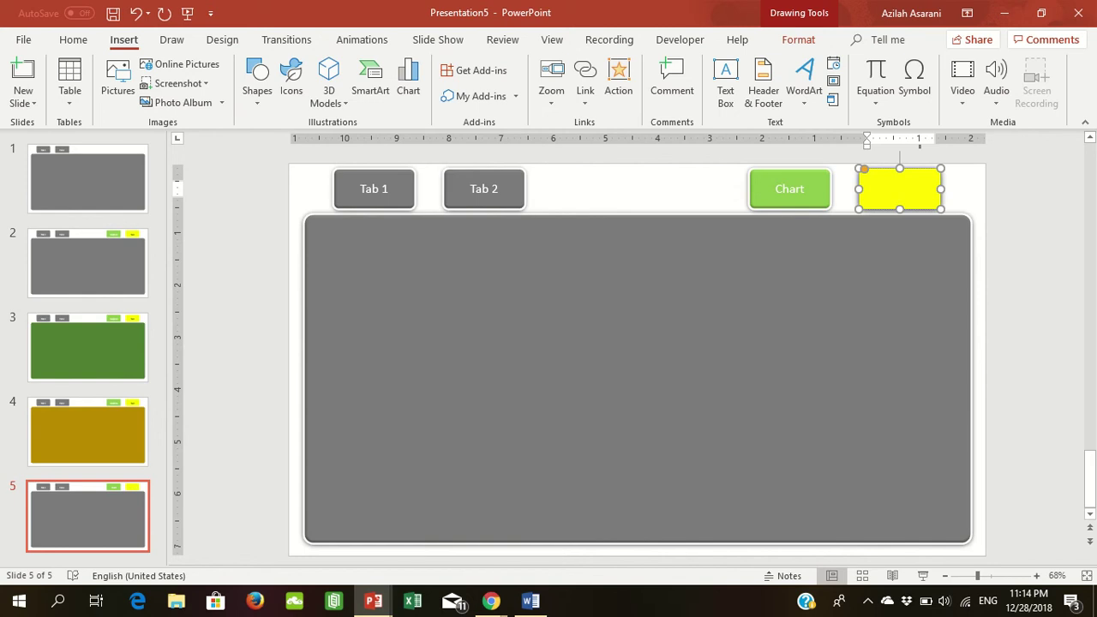
{"action": "type", "text": "Video"}
{"action": "left_click", "coordinate": [1034, 217]}
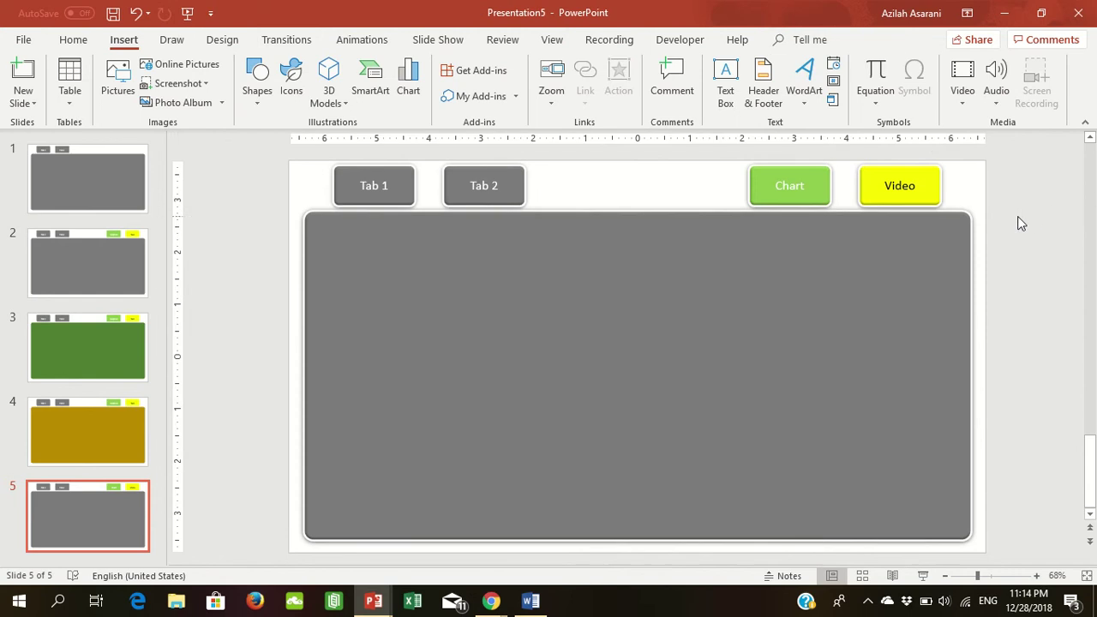
- Fill the Chart tab with dark orange
{"action": "left_click", "coordinate": [813, 173]}
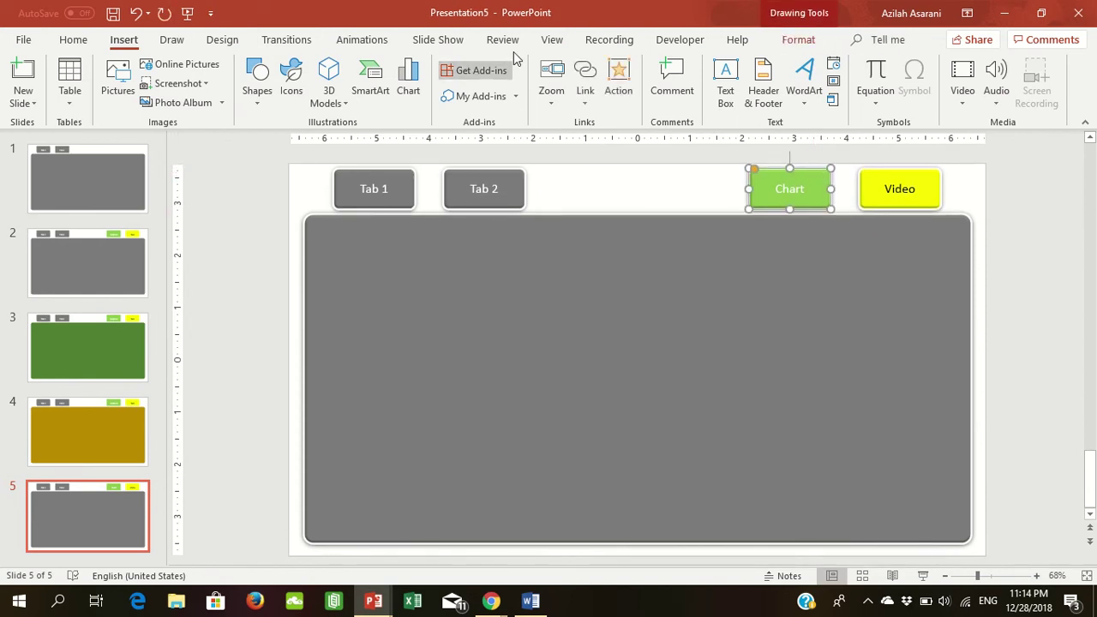
{"action": "left_click", "coordinate": [803, 43]}
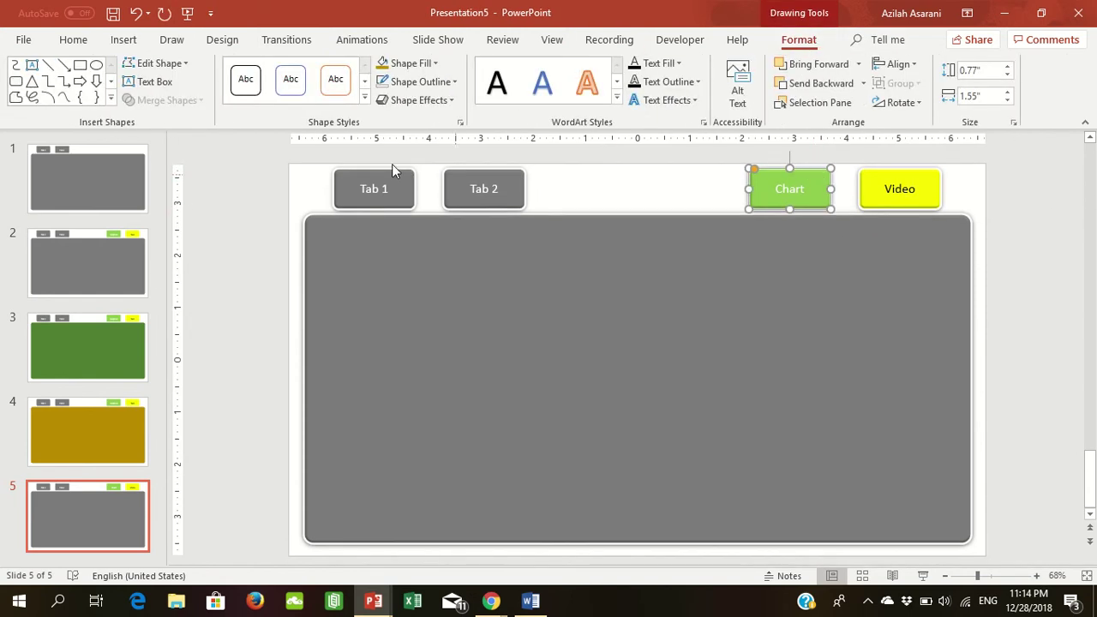
{"action": "left_click", "coordinate": [430, 68]}
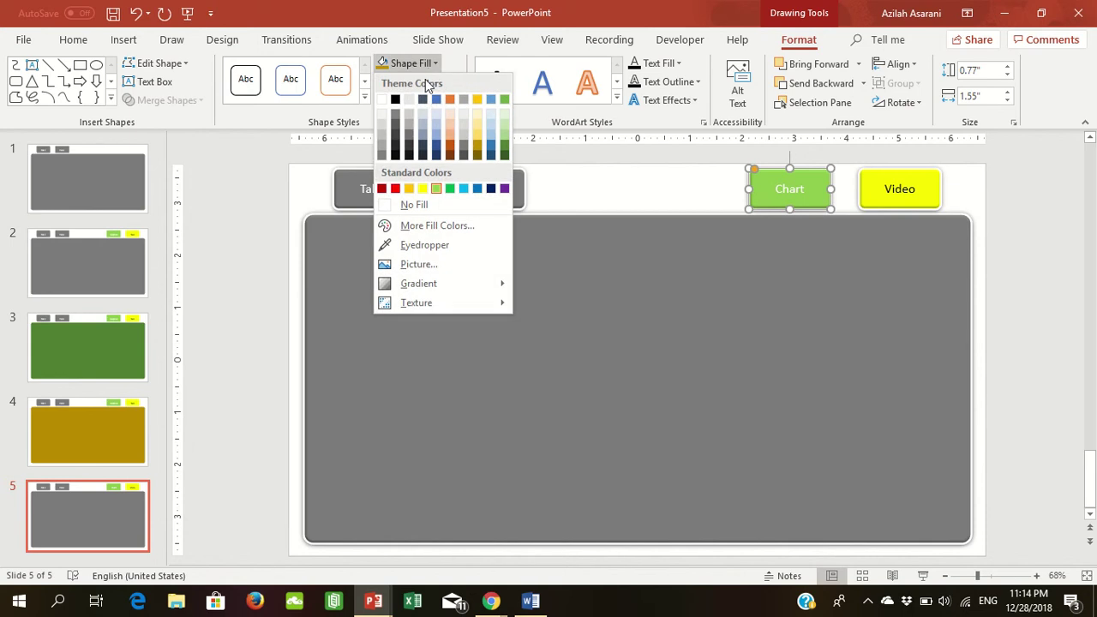
{"action": "left_click", "coordinate": [451, 145]}
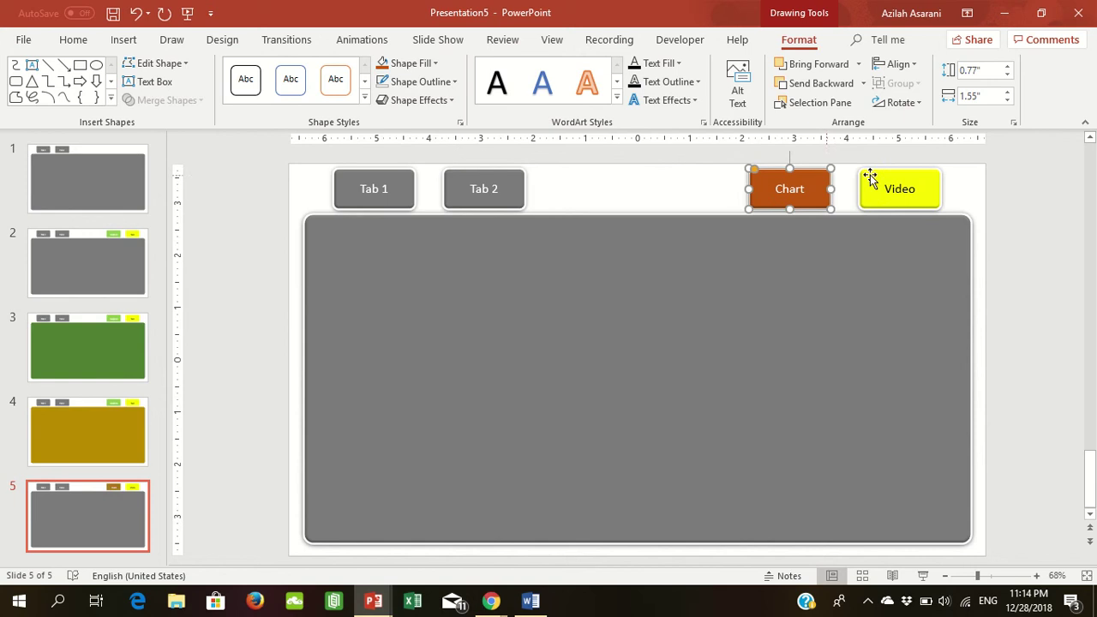
- Fill the Video tab with dark blue and make its label text white
{"action": "left_click", "coordinate": [911, 174]}
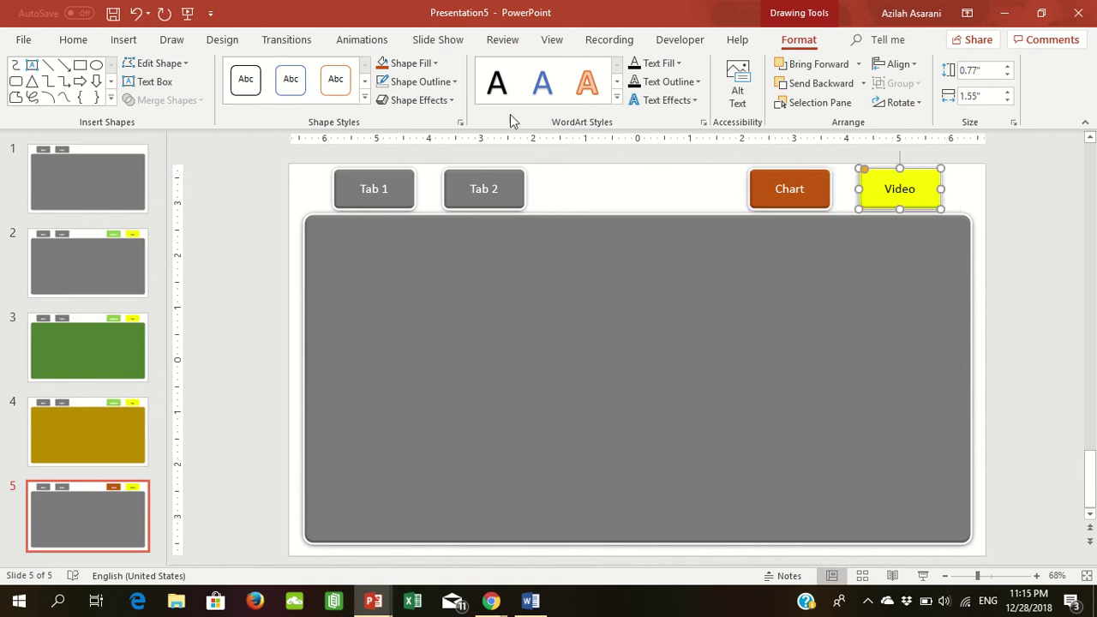
{"action": "left_click", "coordinate": [407, 64]}
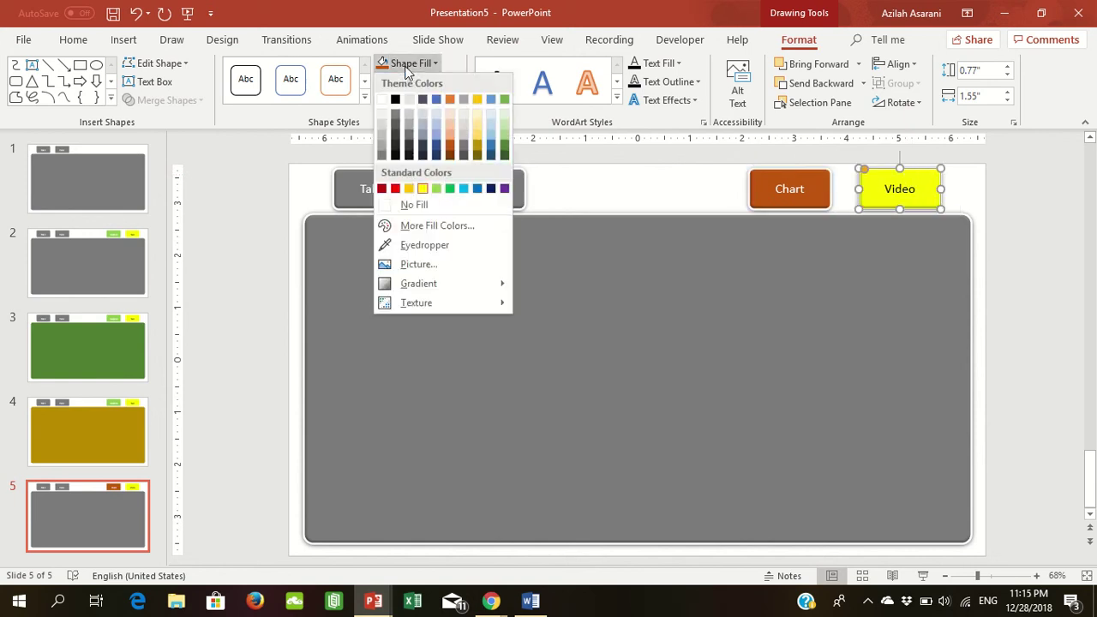
{"action": "left_click", "coordinate": [436, 145]}
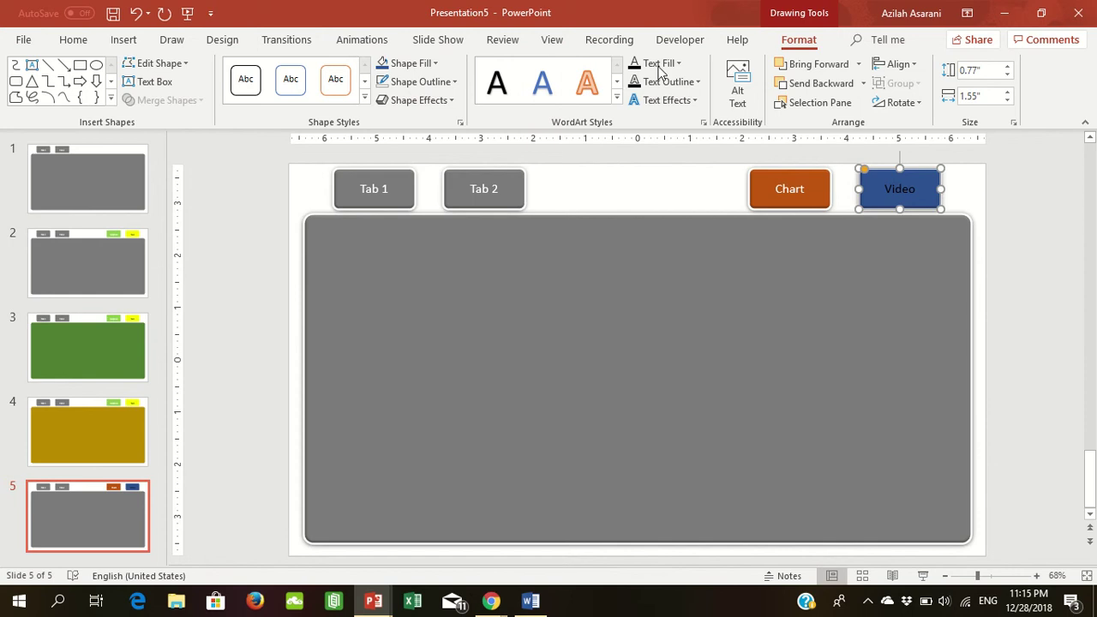
{"action": "left_click", "coordinate": [658, 64]}
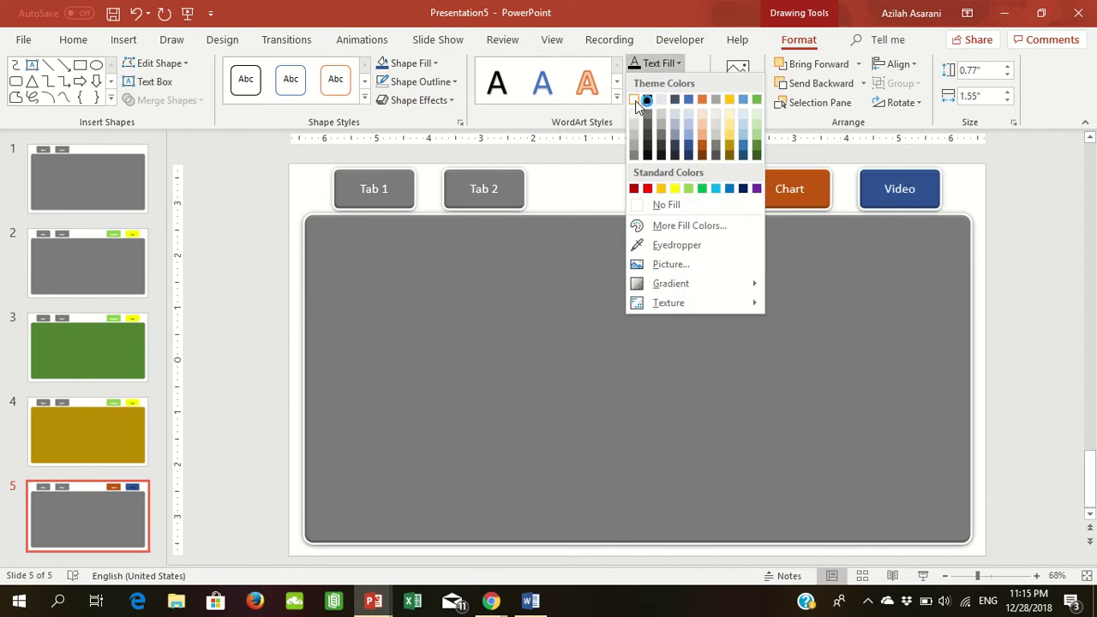
{"action": "left_click", "coordinate": [637, 101]}
{"action": "left_click", "coordinate": [996, 194]}
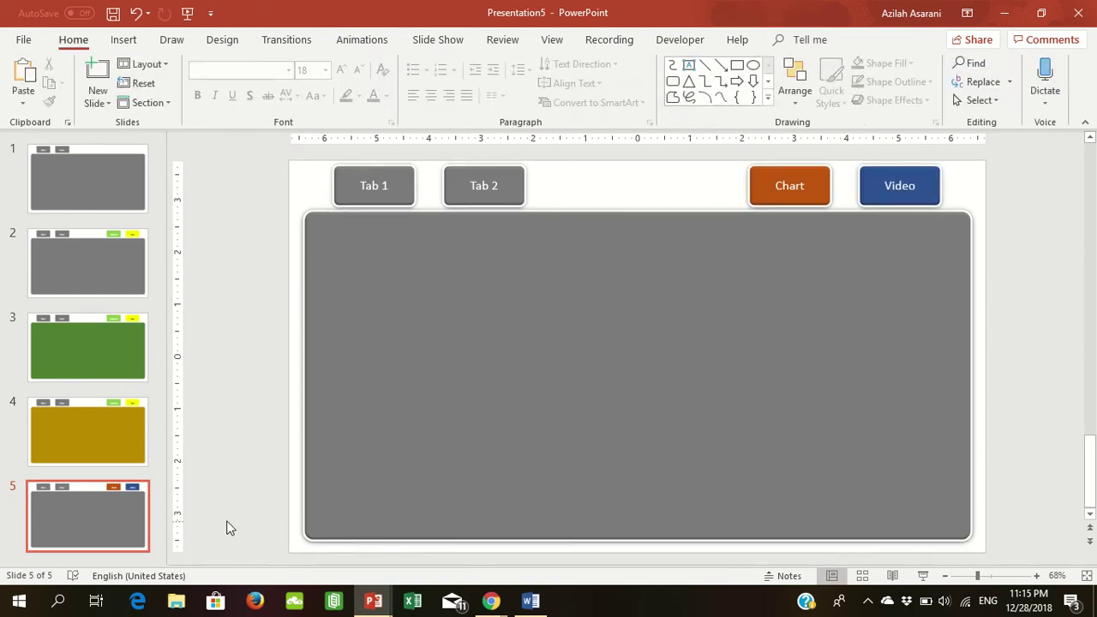
- Duplicate slide 5 twice to create slides 6 and 7
{"action": "left_click", "coordinate": [97, 524]}
{"action": "right_click", "coordinate": [97, 518]}
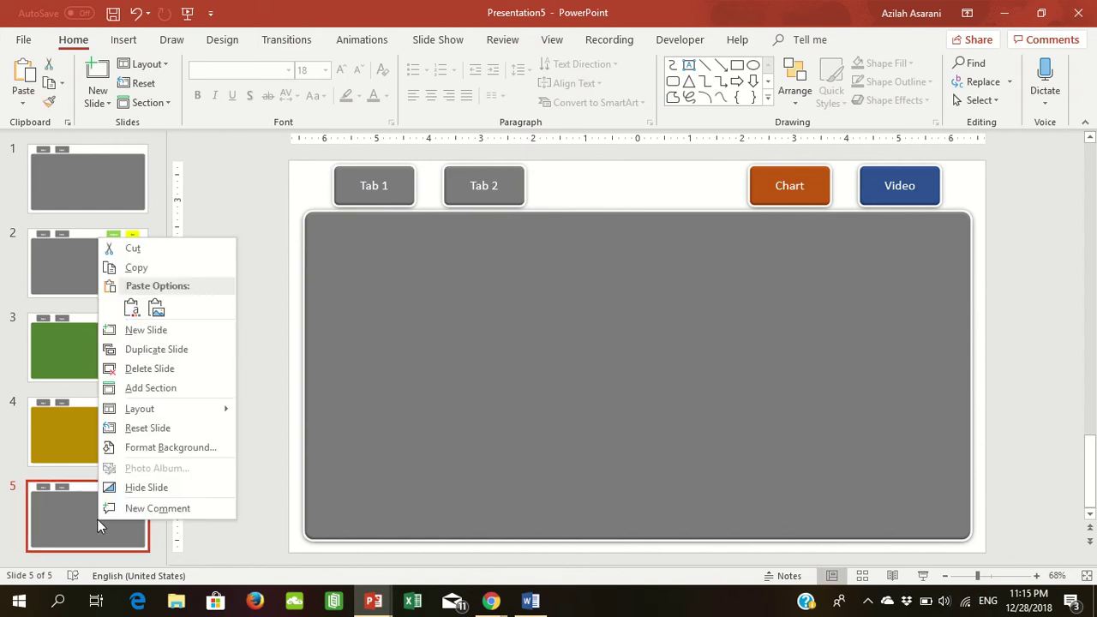
{"action": "key", "text": "Escape"}
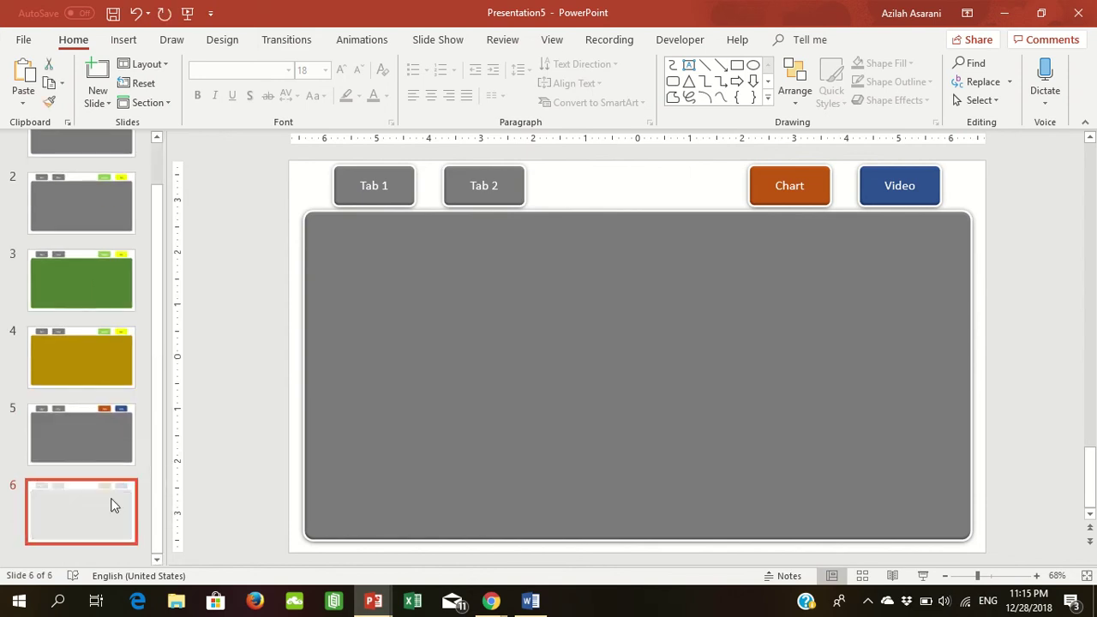
{"action": "right_click", "coordinate": [100, 506]}
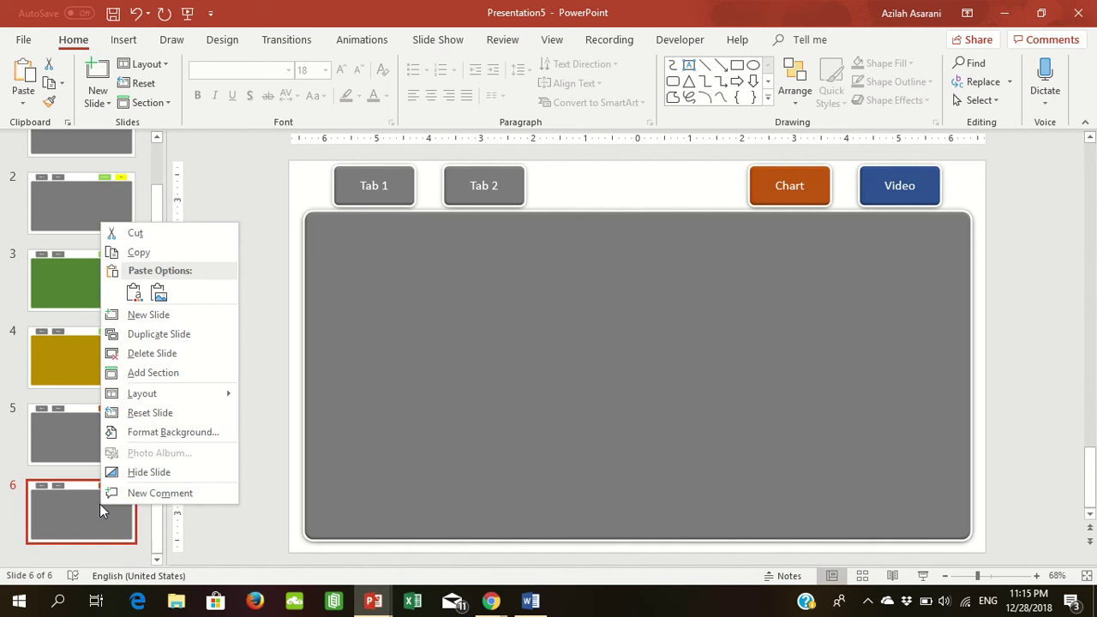
{"action": "left_click", "coordinate": [167, 336]}
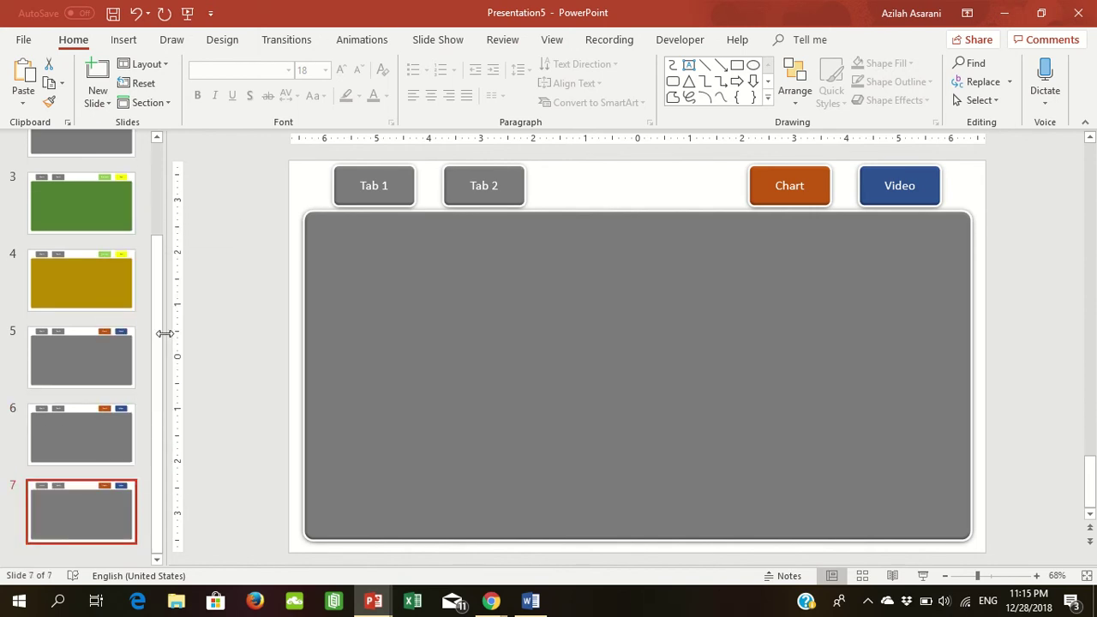
- Fill slide 6's large content panel with dark orange
{"action": "left_click", "coordinate": [114, 424]}
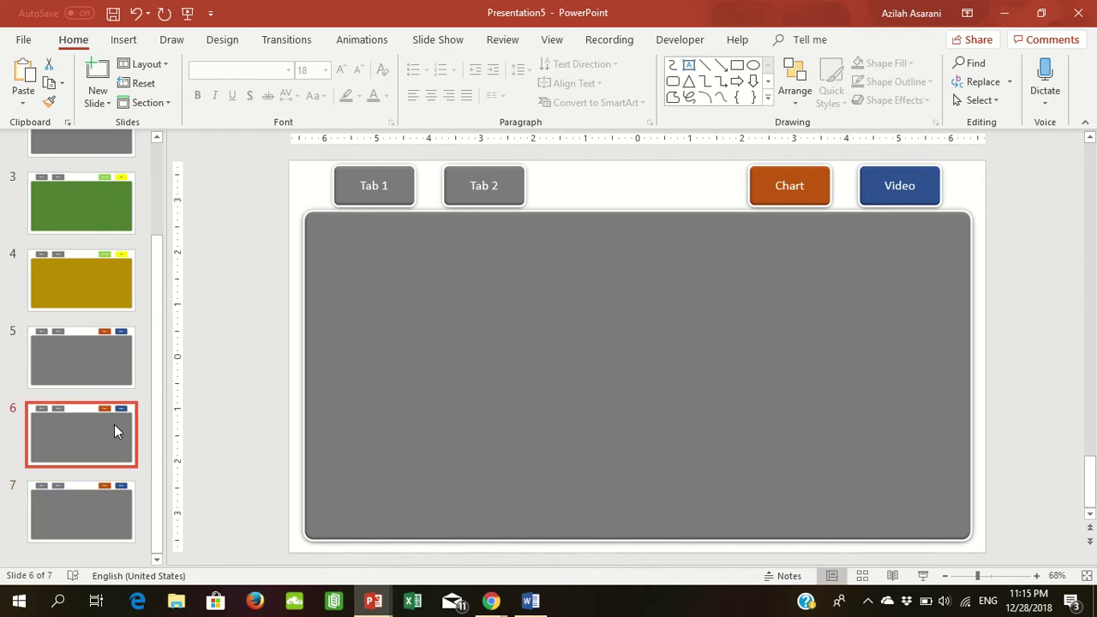
{"action": "left_click", "coordinate": [428, 325]}
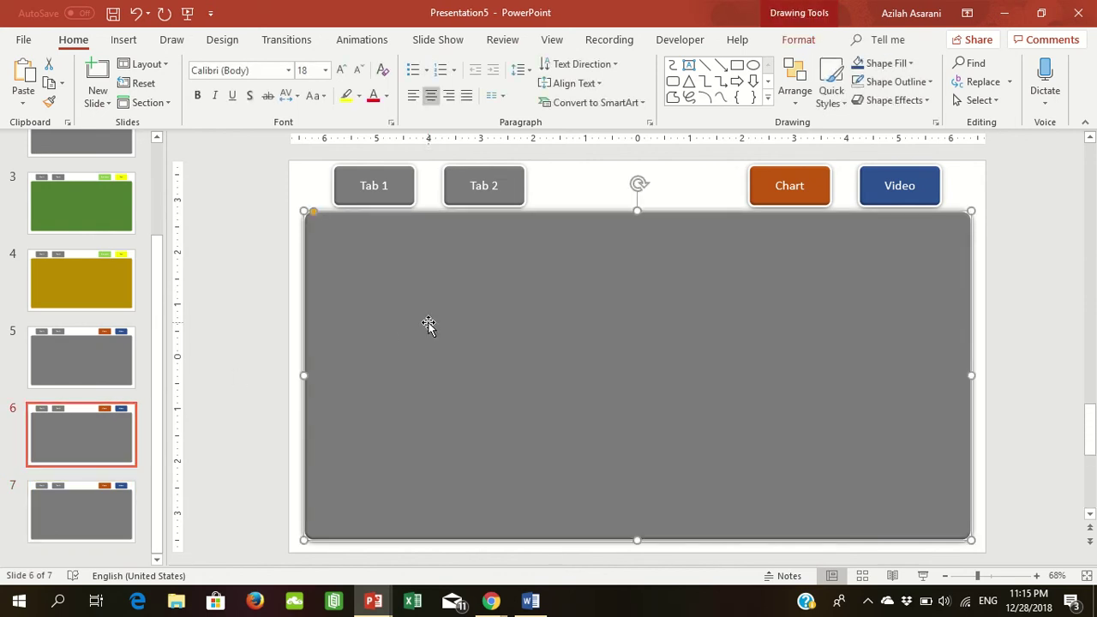
{"action": "left_click", "coordinate": [885, 65]}
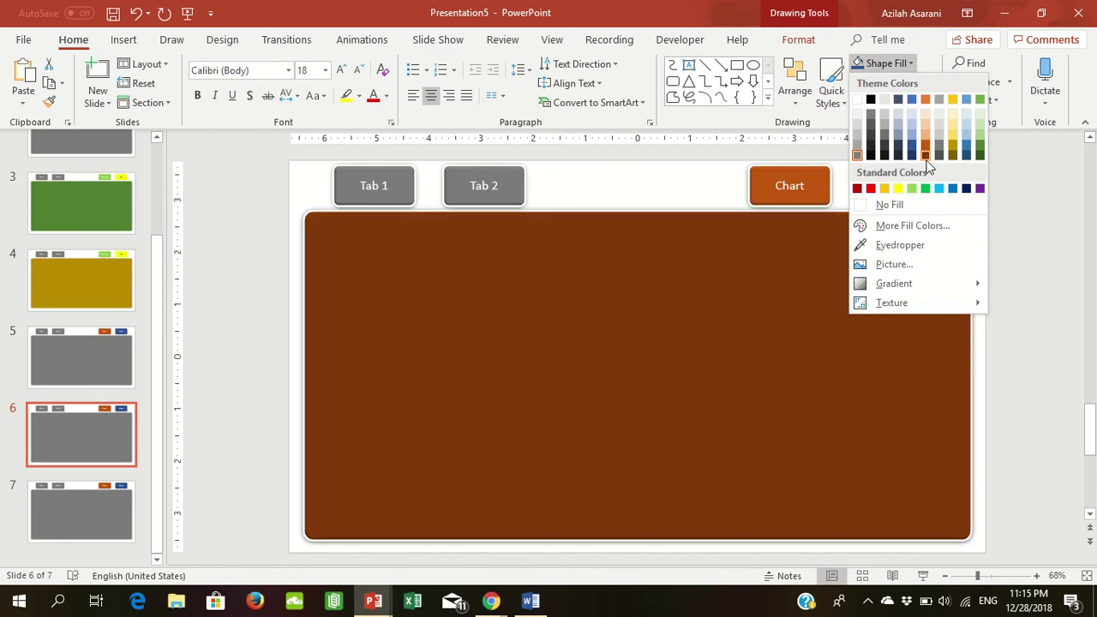
{"action": "left_click", "coordinate": [925, 160]}
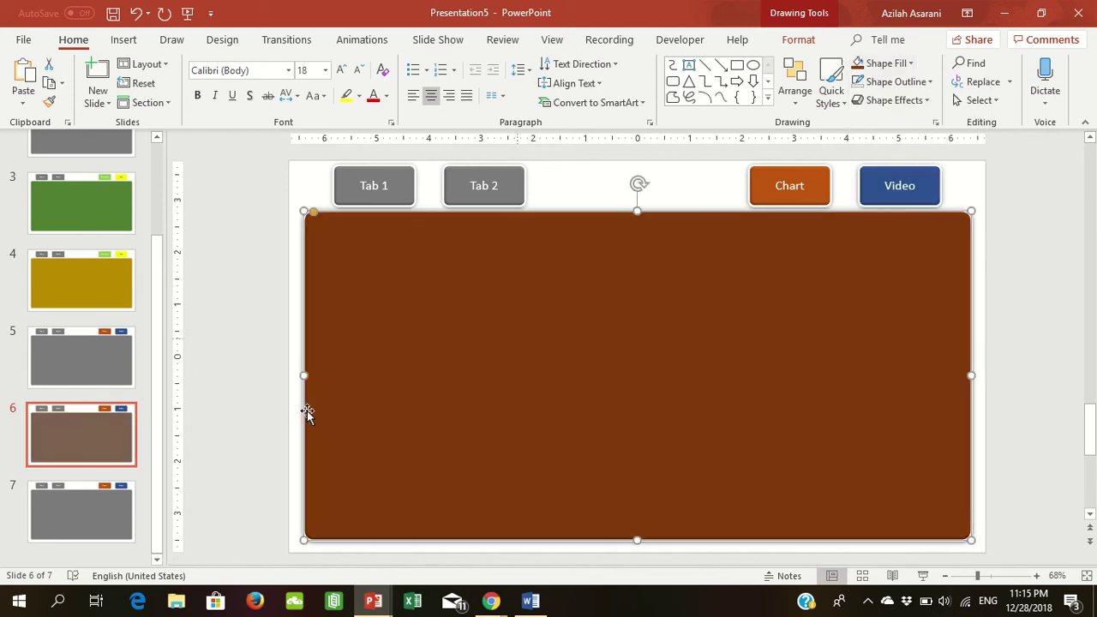
- Fill slide 7's large content panel with dark navy blue
{"action": "left_click", "coordinate": [71, 504]}
{"action": "left_click", "coordinate": [641, 339]}
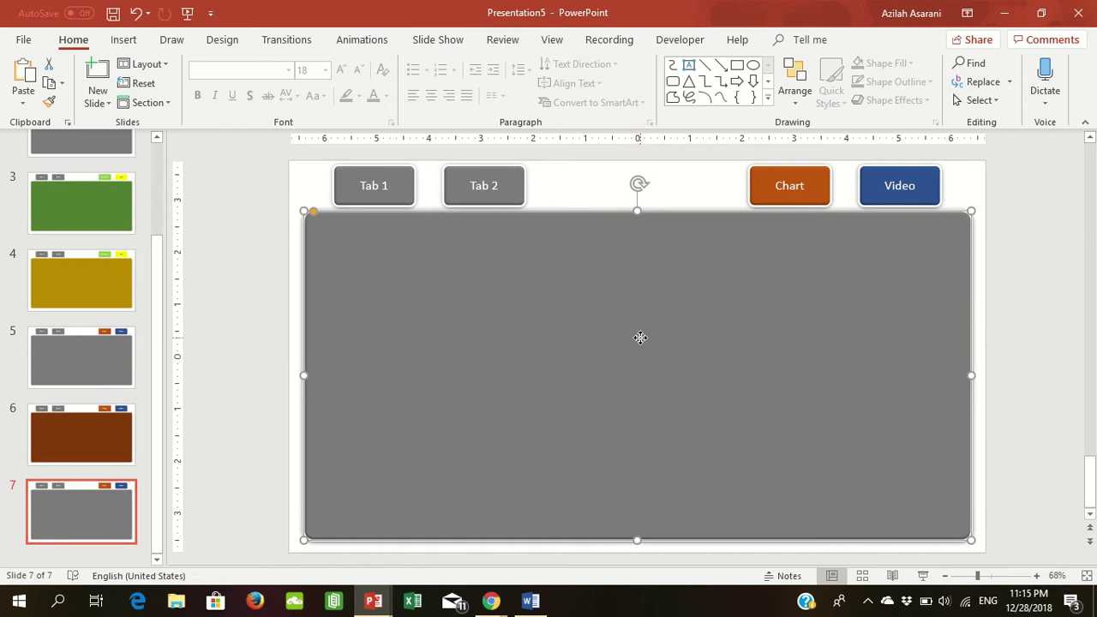
{"action": "left_click", "coordinate": [886, 63]}
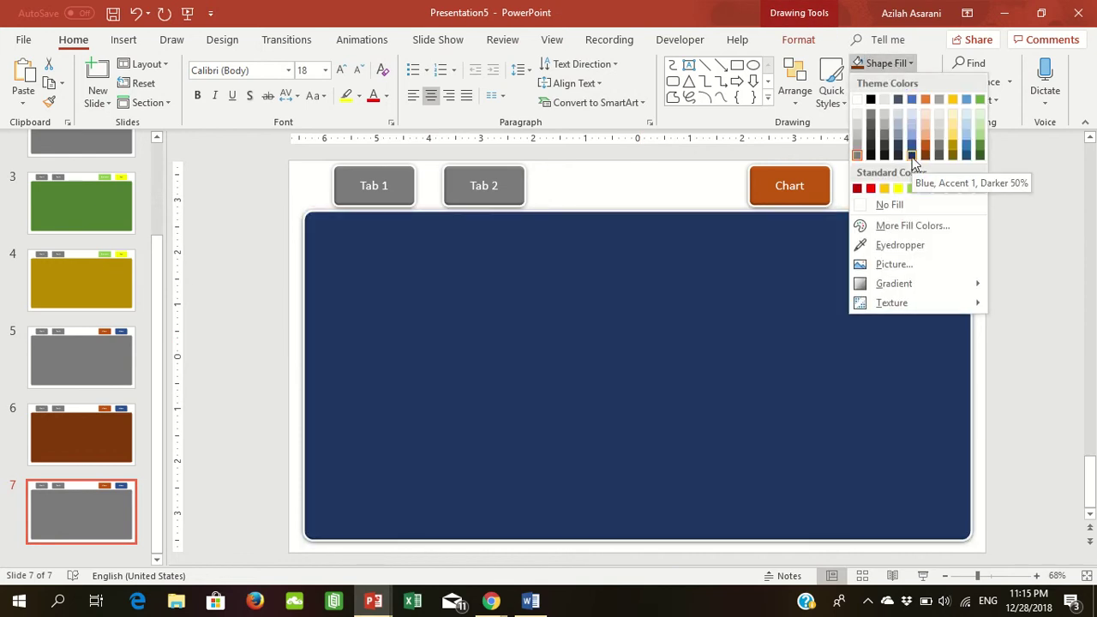
{"action": "left_click", "coordinate": [912, 157]}
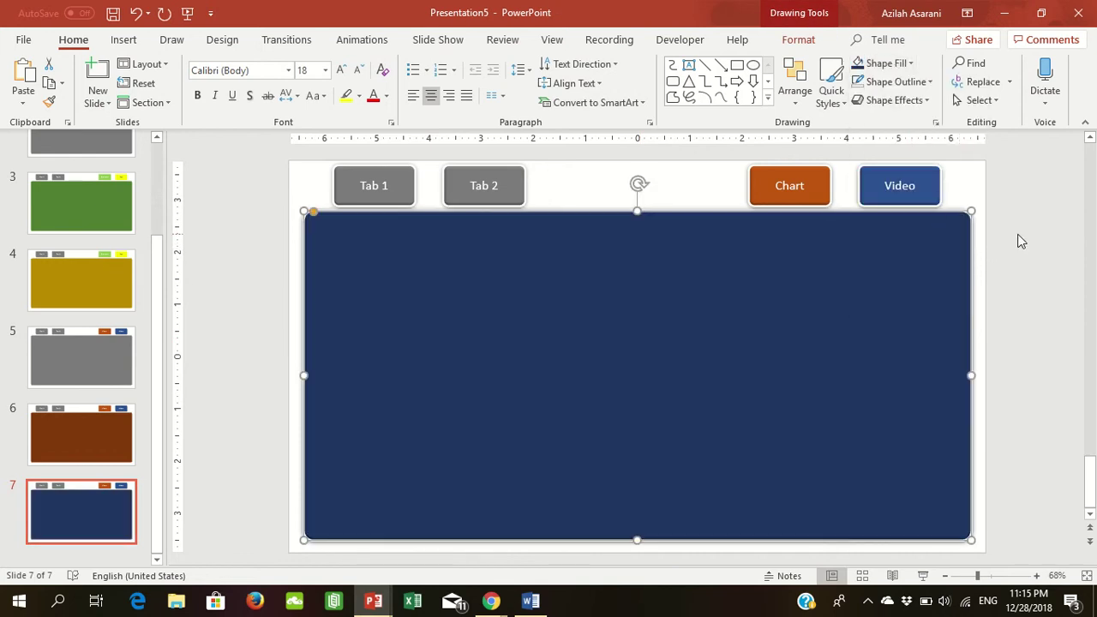
- On slide 5, link the Chart tab to slide 6 and the Video tab to slide 7
{"action": "left_click", "coordinate": [72, 361]}
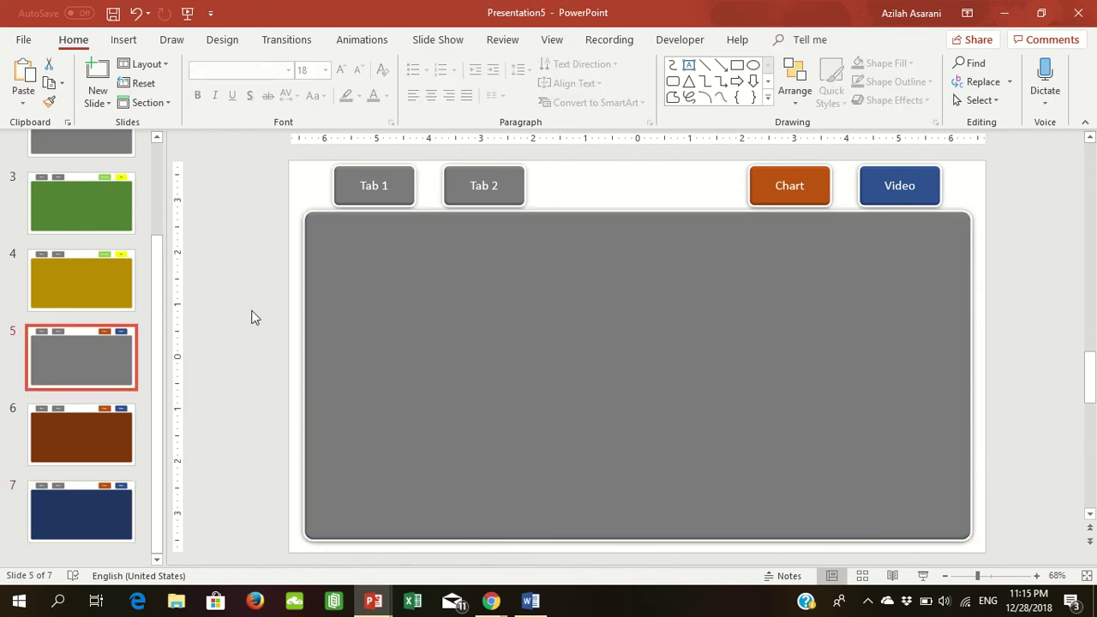
{"action": "left_click", "coordinate": [757, 183]}
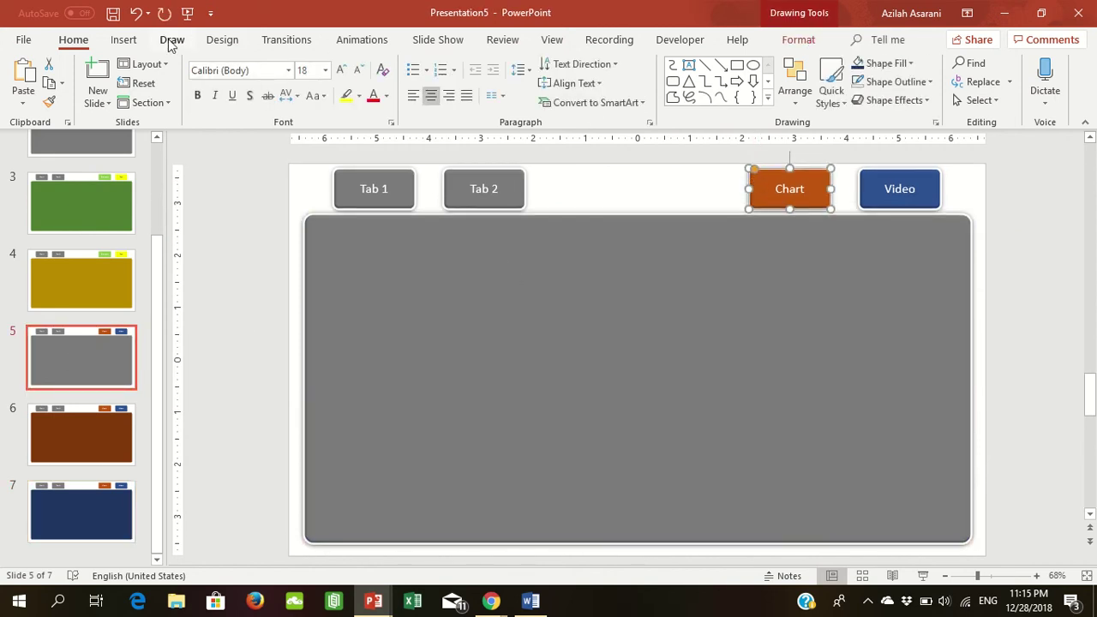
{"action": "left_click", "coordinate": [124, 39]}
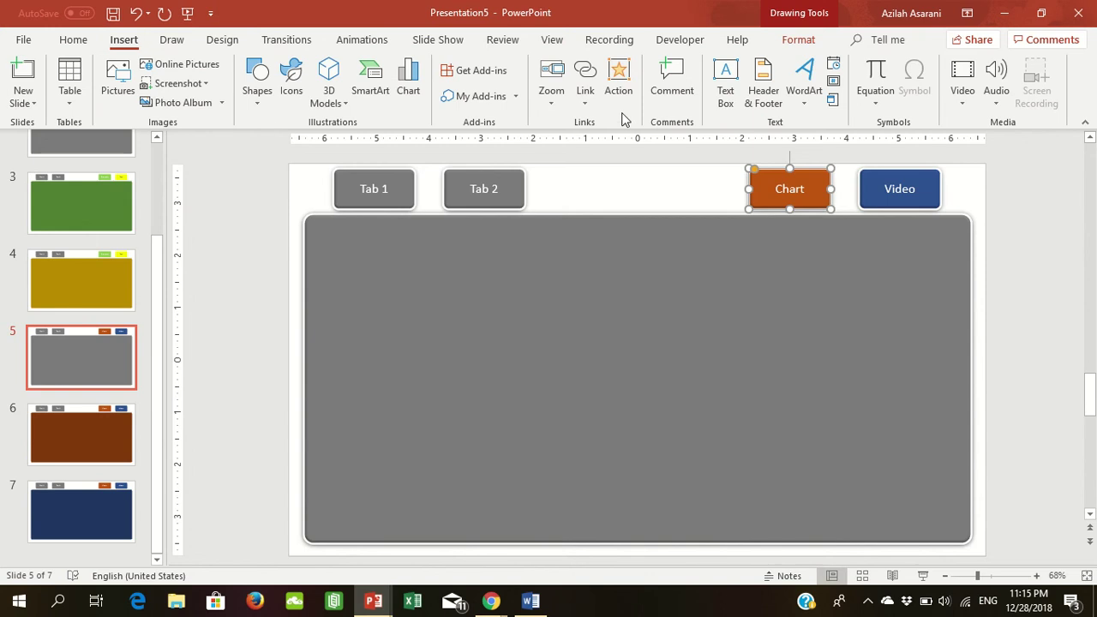
{"action": "left_click", "coordinate": [585, 73]}
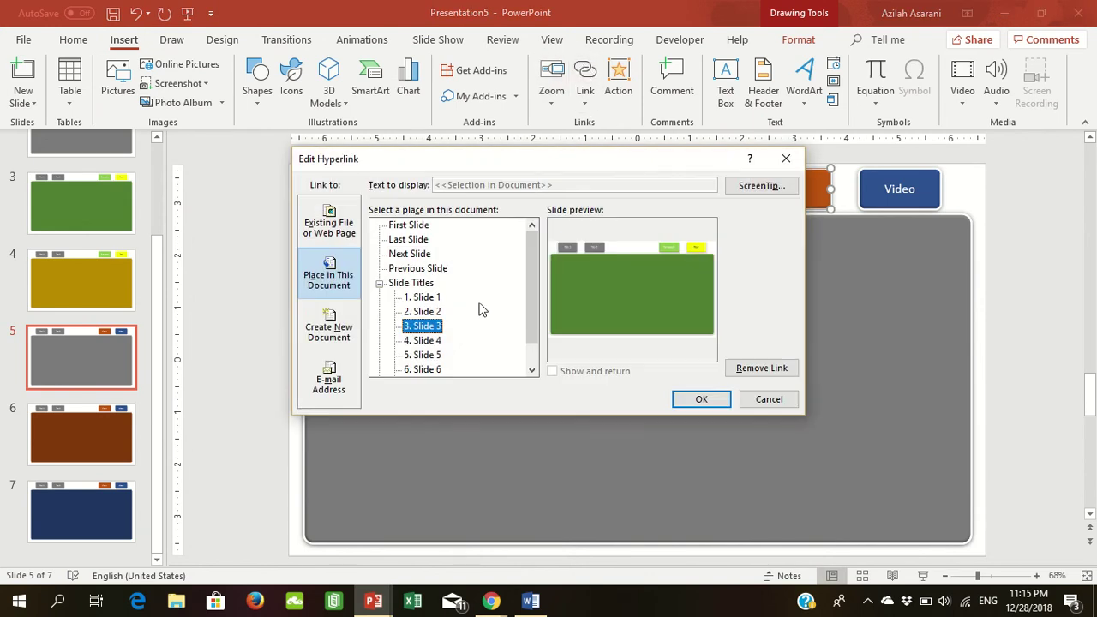
{"action": "left_click", "coordinate": [428, 370]}
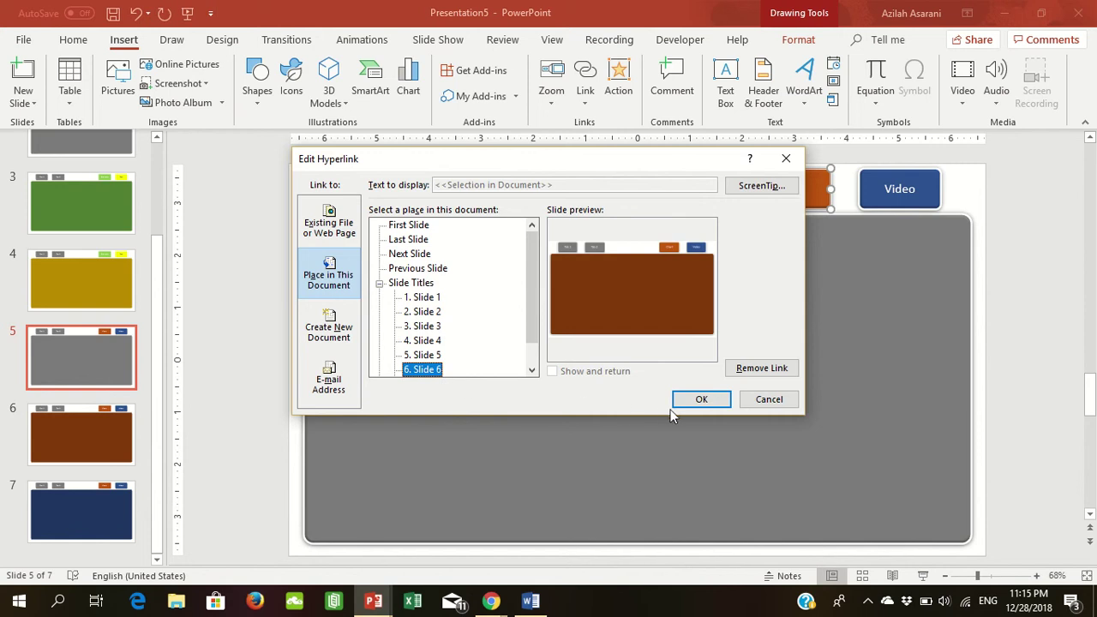
{"action": "left_click", "coordinate": [698, 400]}
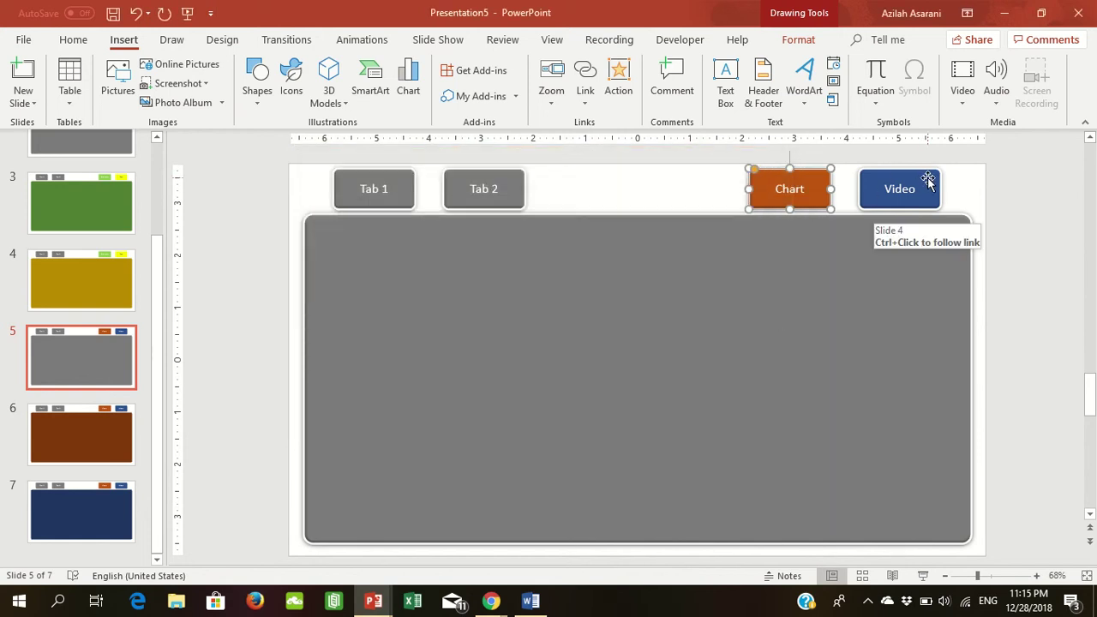
{"action": "left_click", "coordinate": [929, 179]}
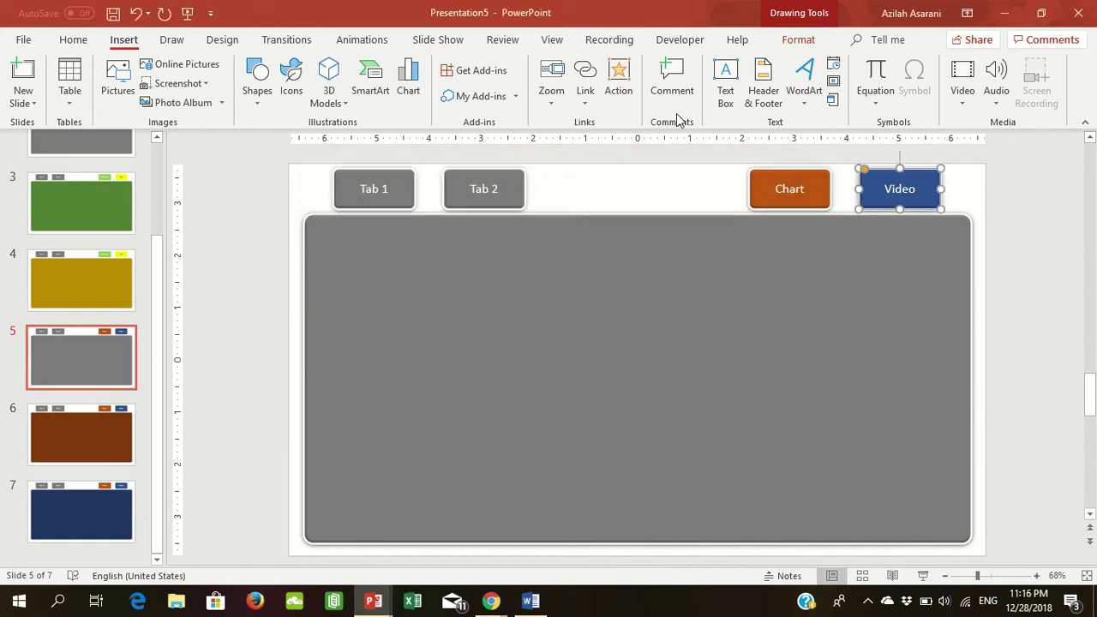
{"action": "left_click", "coordinate": [589, 75]}
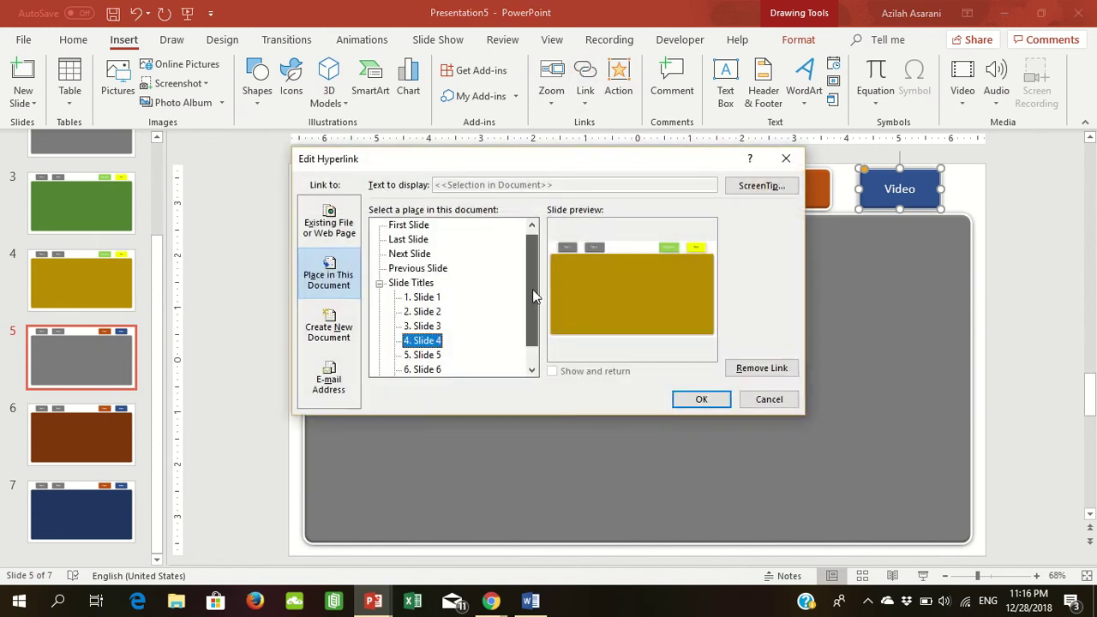
{"action": "scroll", "coordinate": [532, 288], "scroll_direction": "down", "scroll_amount": 1}
{"action": "left_click", "coordinate": [424, 355]}
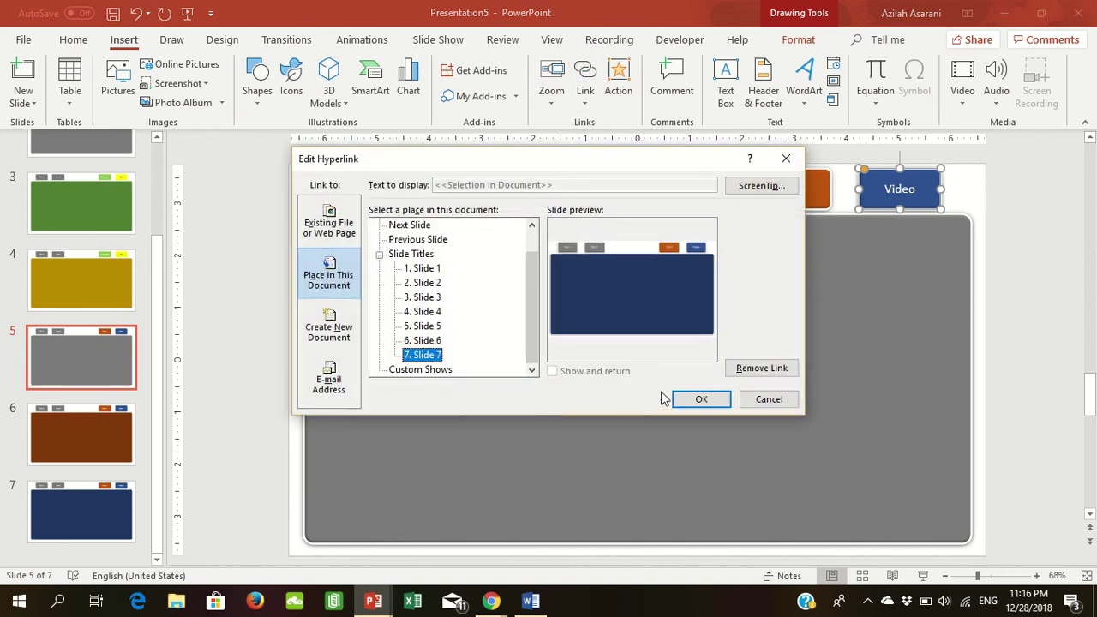
{"action": "left_click", "coordinate": [693, 399]}
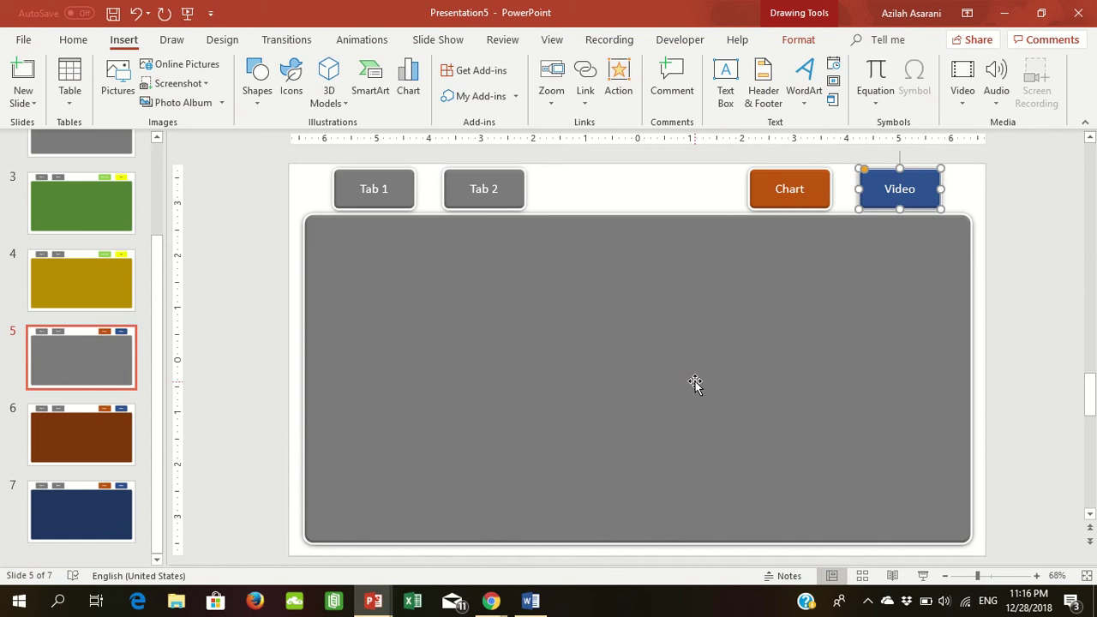
- Link slide 6's Video tab to slide 7 and slide 7's Chart tab to slide 6
{"action": "left_click", "coordinate": [88, 419]}
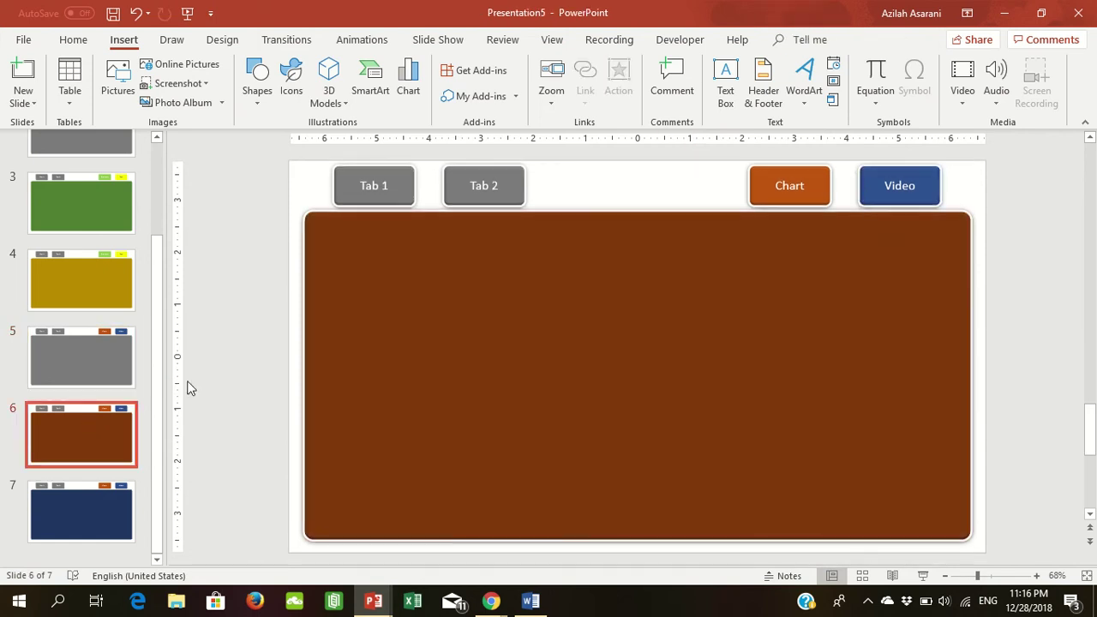
{"action": "left_click", "coordinate": [873, 189]}
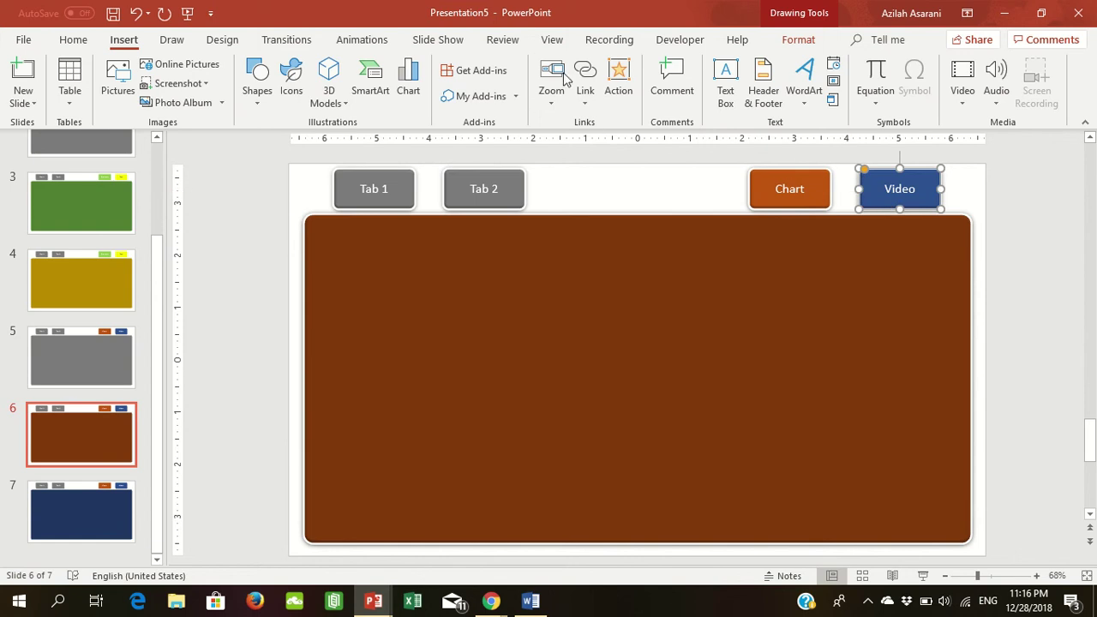
{"action": "left_click", "coordinate": [582, 99]}
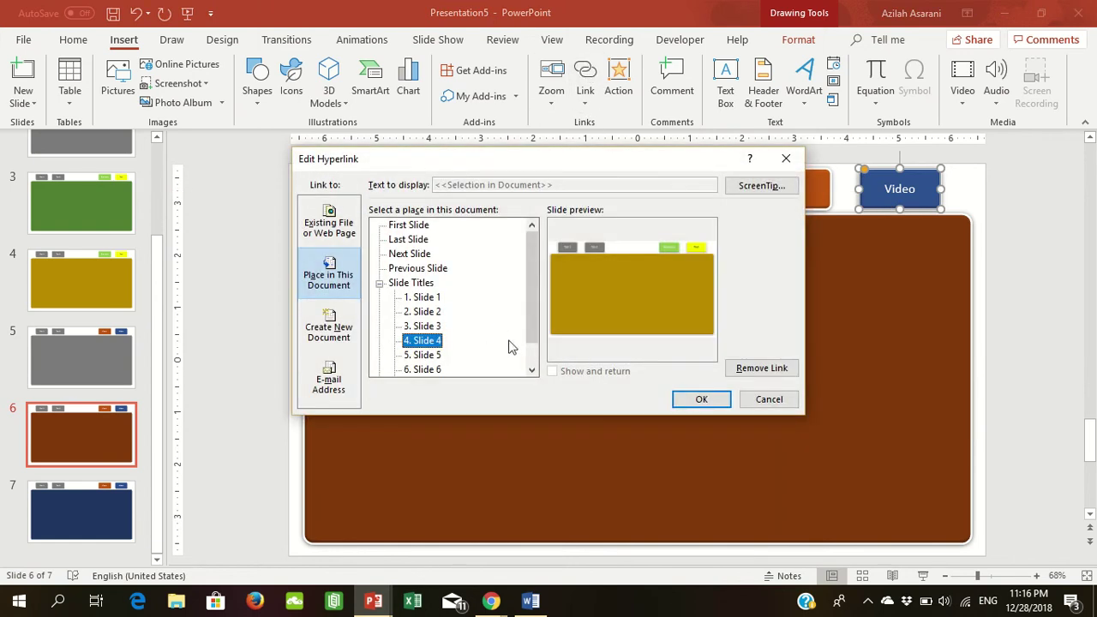
{"action": "left_click_drag", "start_coordinate": [532, 296], "coordinate": [522, 347]}
{"action": "left_click", "coordinate": [428, 355]}
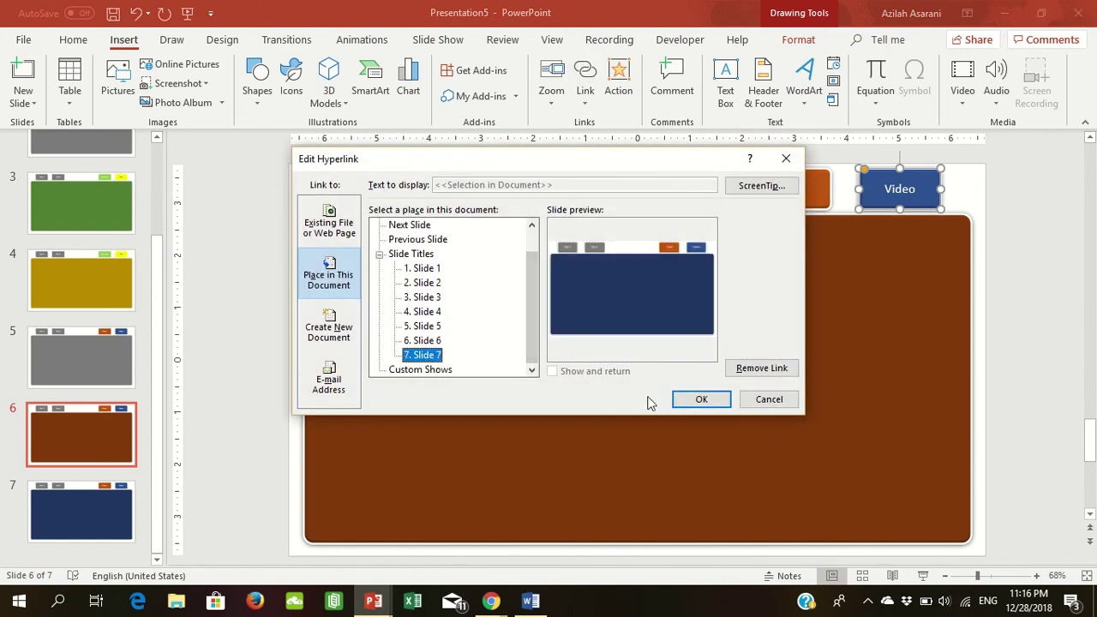
{"action": "left_click", "coordinate": [686, 400]}
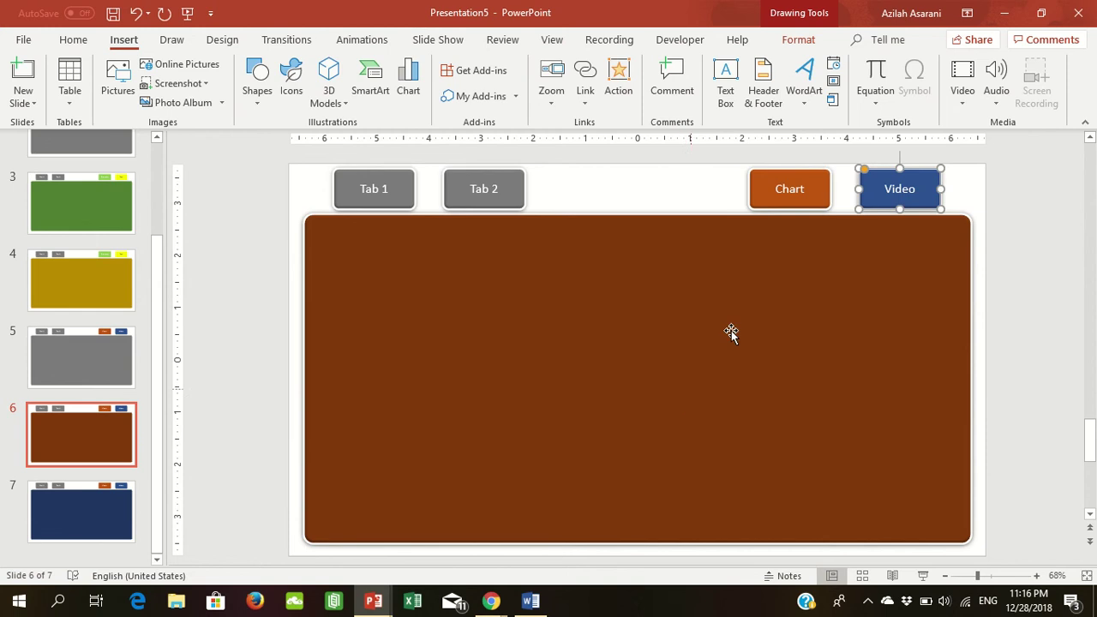
{"action": "left_click", "coordinate": [116, 497]}
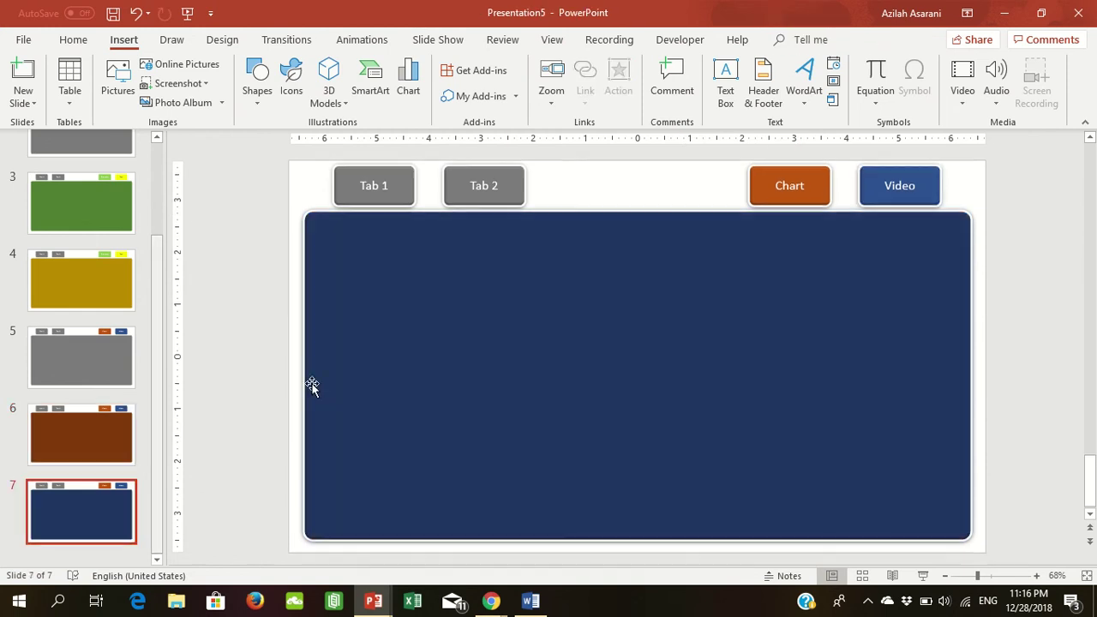
{"action": "left_click", "coordinate": [825, 177]}
{"action": "left_click", "coordinate": [586, 81]}
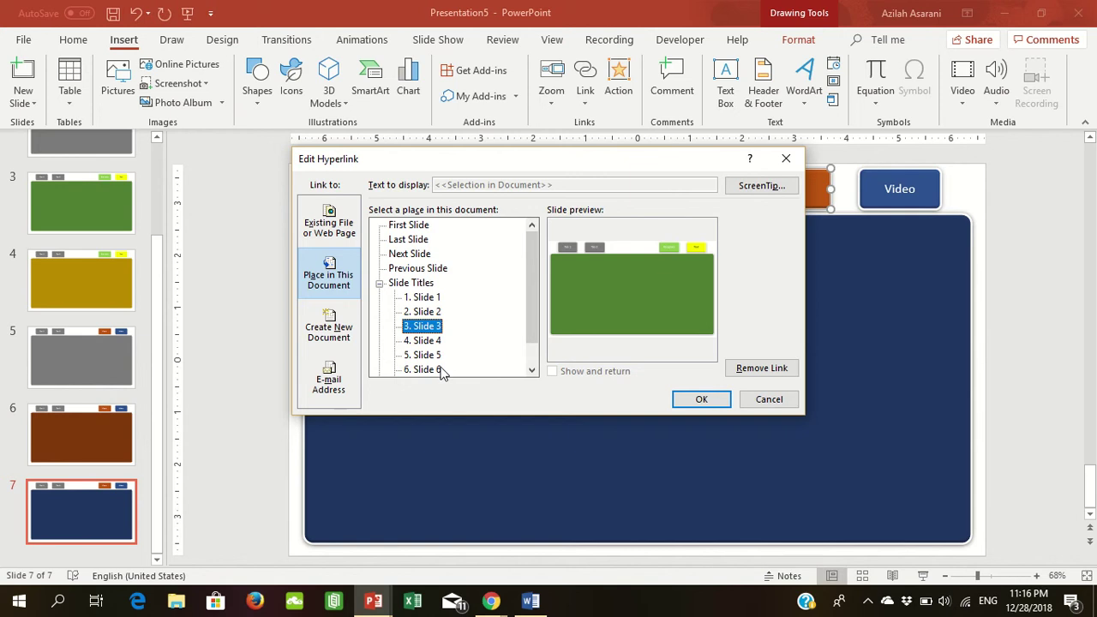
{"action": "left_click", "coordinate": [426, 369]}
{"action": "left_click", "coordinate": [702, 400]}
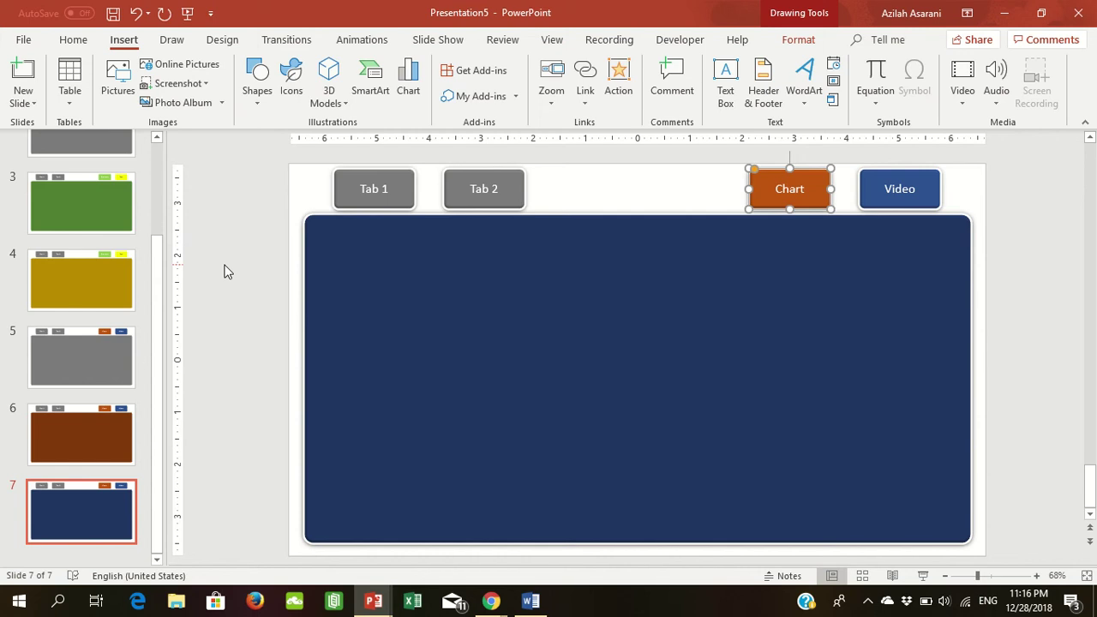
- On slide 2, draw a rounded pill-shaped button between Tab 2 and Graphics
{"action": "left_click", "coordinate": [157, 156]}
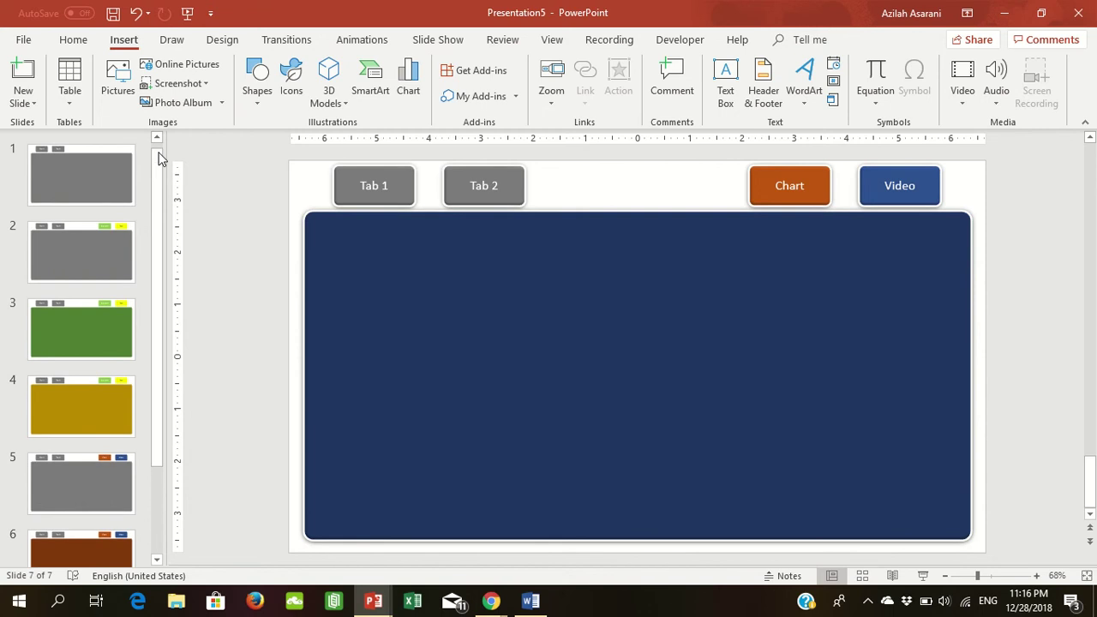
{"action": "left_click", "coordinate": [78, 228]}
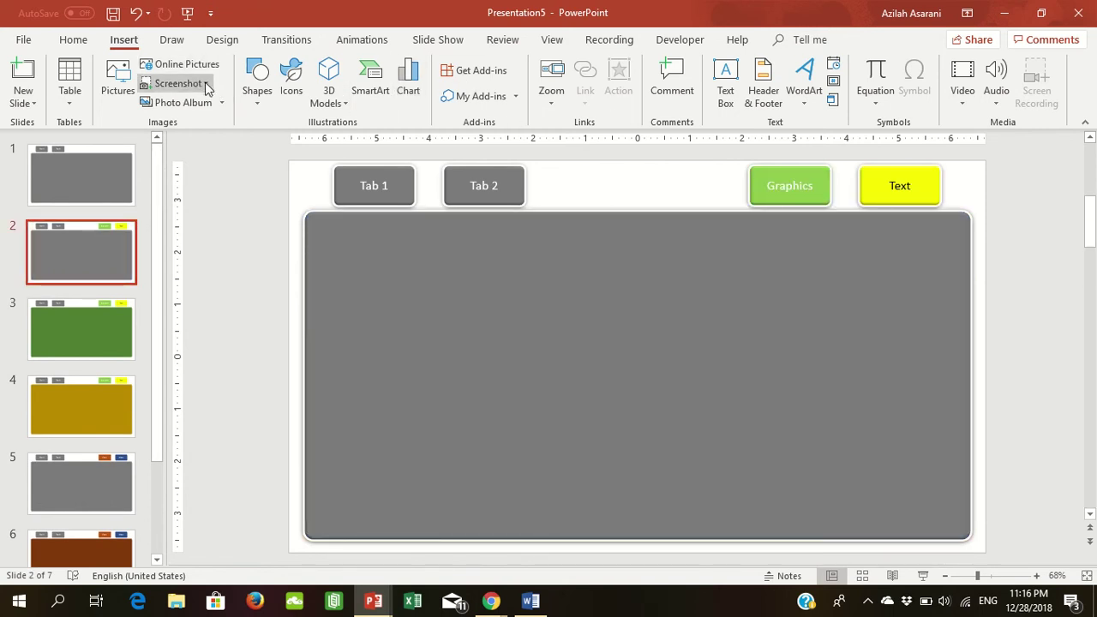
{"action": "left_click", "coordinate": [253, 86]}
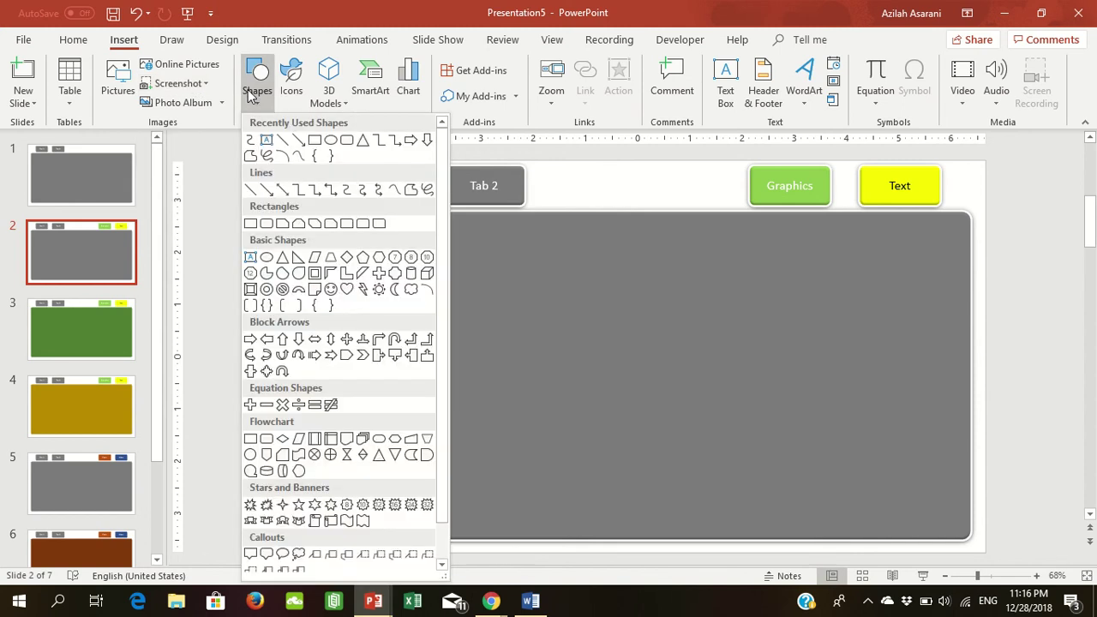
{"action": "left_click", "coordinate": [346, 140]}
{"action": "left_click_drag", "start_coordinate": [559, 166], "coordinate": [710, 206]}
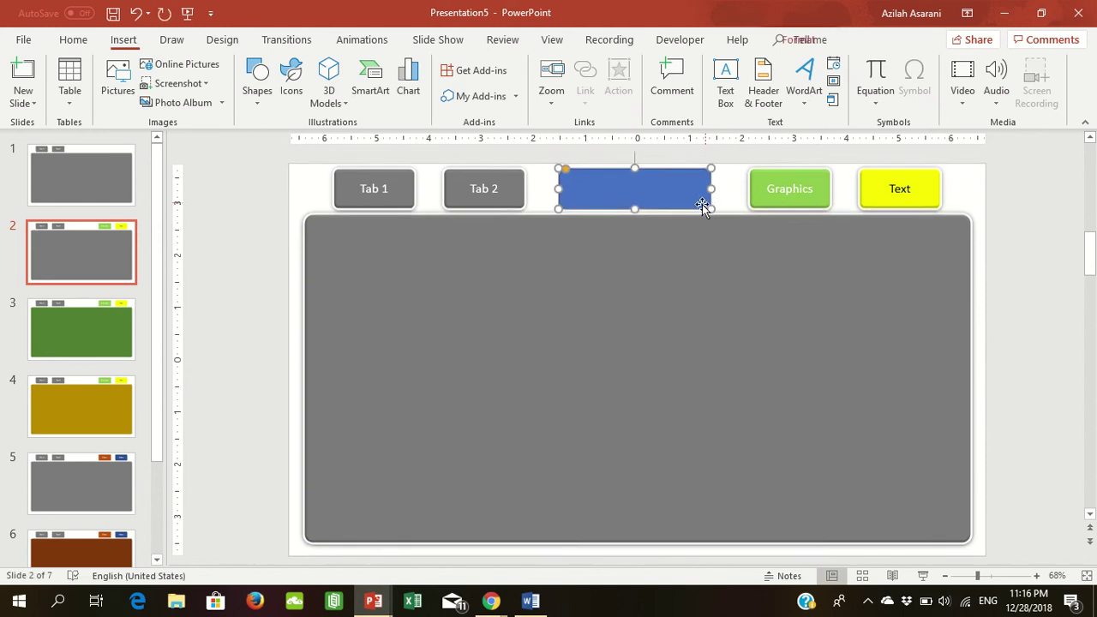
{"action": "left_click_drag", "start_coordinate": [568, 171], "coordinate": [604, 169]}
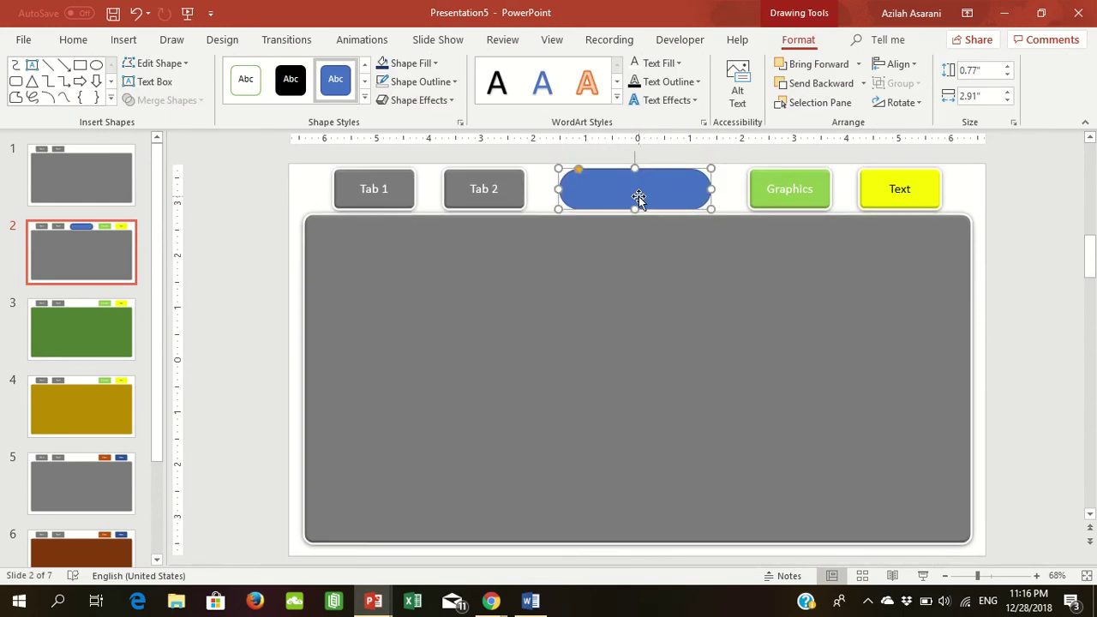
- Apply Preset 1 shape effect to the button and label it 'Main Menu'
{"action": "left_click", "coordinate": [416, 101]}
{"action": "mouse_move", "coordinate": [426, 130]}
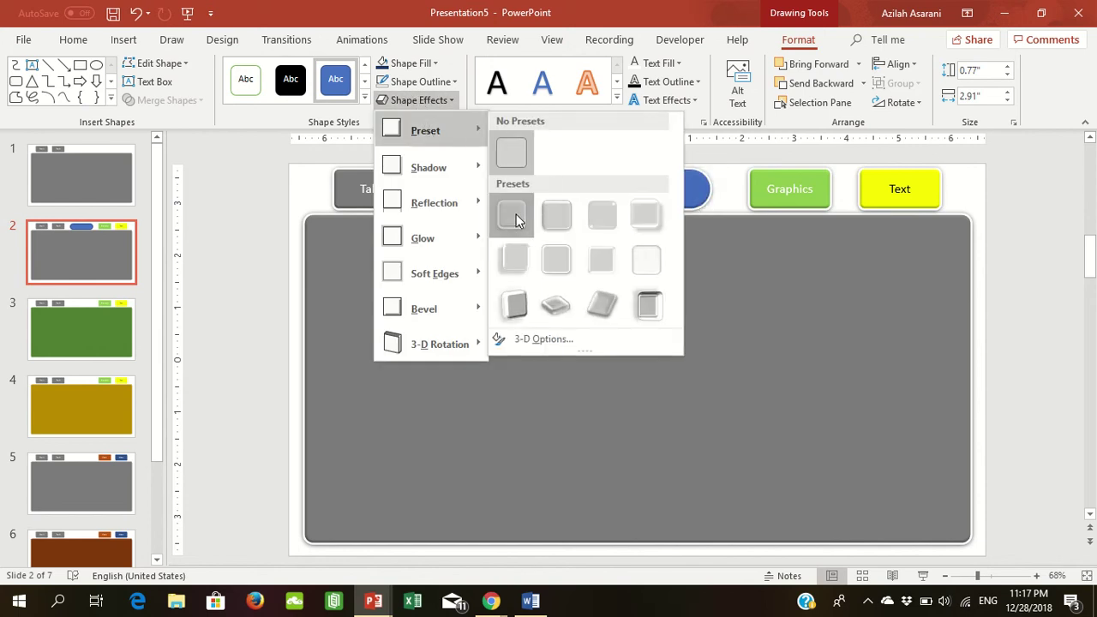
{"action": "left_click", "coordinate": [516, 220]}
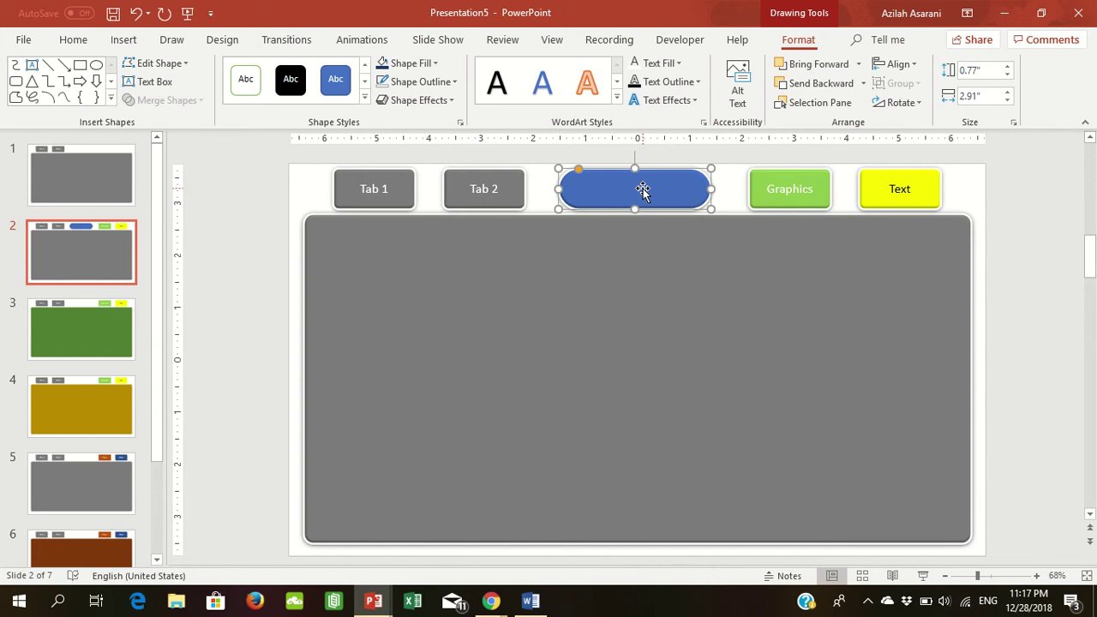
{"action": "type", "text": "Main"}
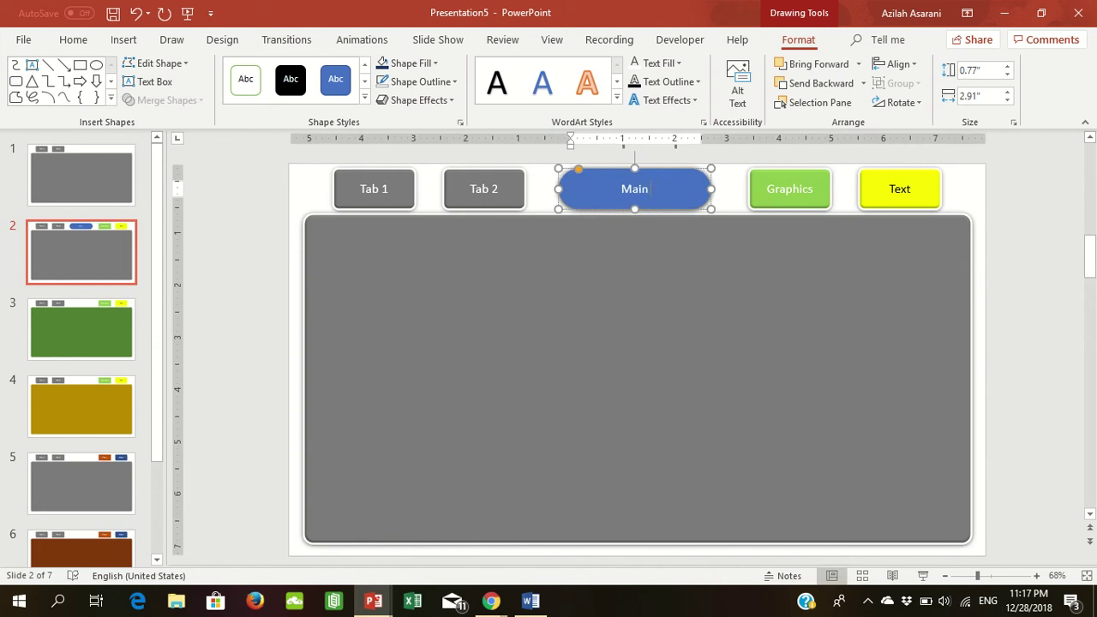
{"action": "type", "text": " Menu"}
{"action": "left_click", "coordinate": [710, 168]}
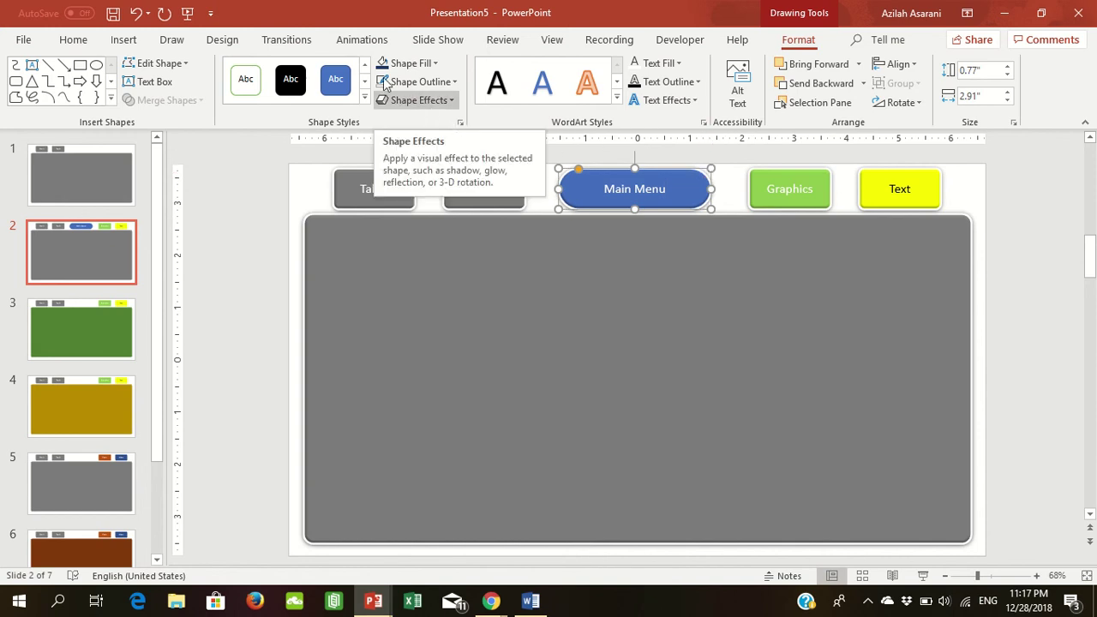
{"action": "left_click", "coordinate": [125, 41]}
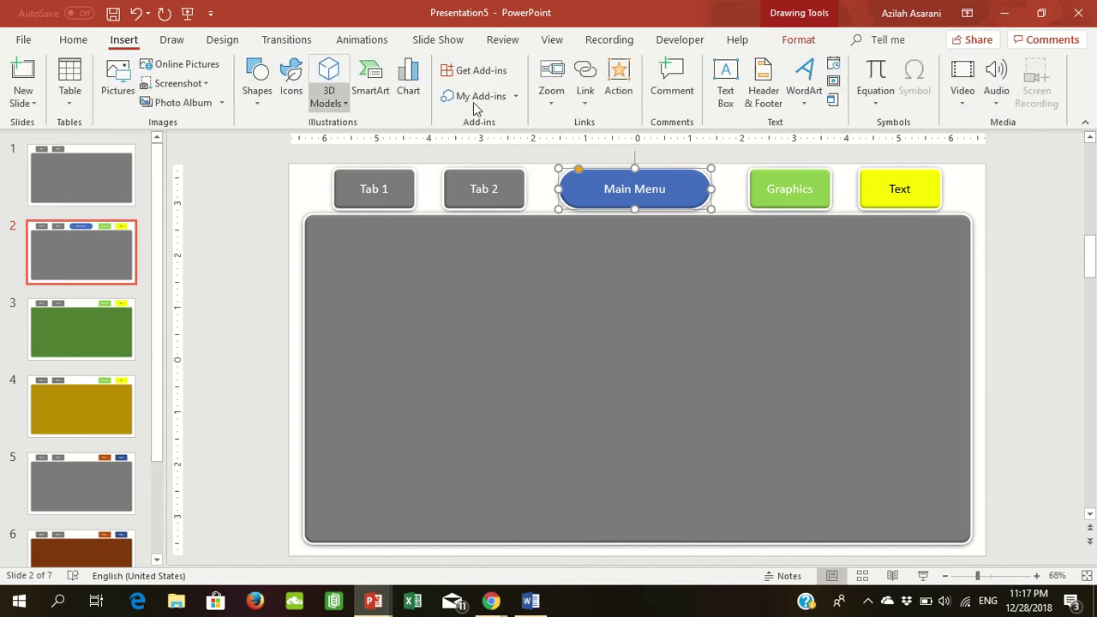
- Hyperlink the Main Menu button to slide 1 and copy it
{"action": "left_click", "coordinate": [583, 75]}
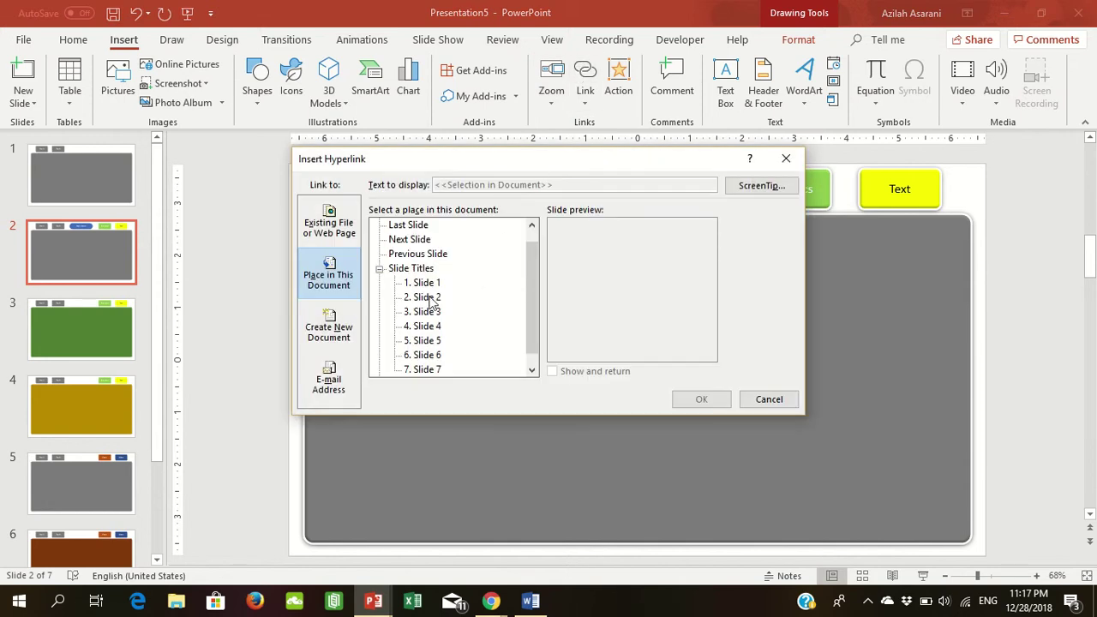
{"action": "left_click", "coordinate": [425, 283]}
{"action": "left_click", "coordinate": [700, 399]}
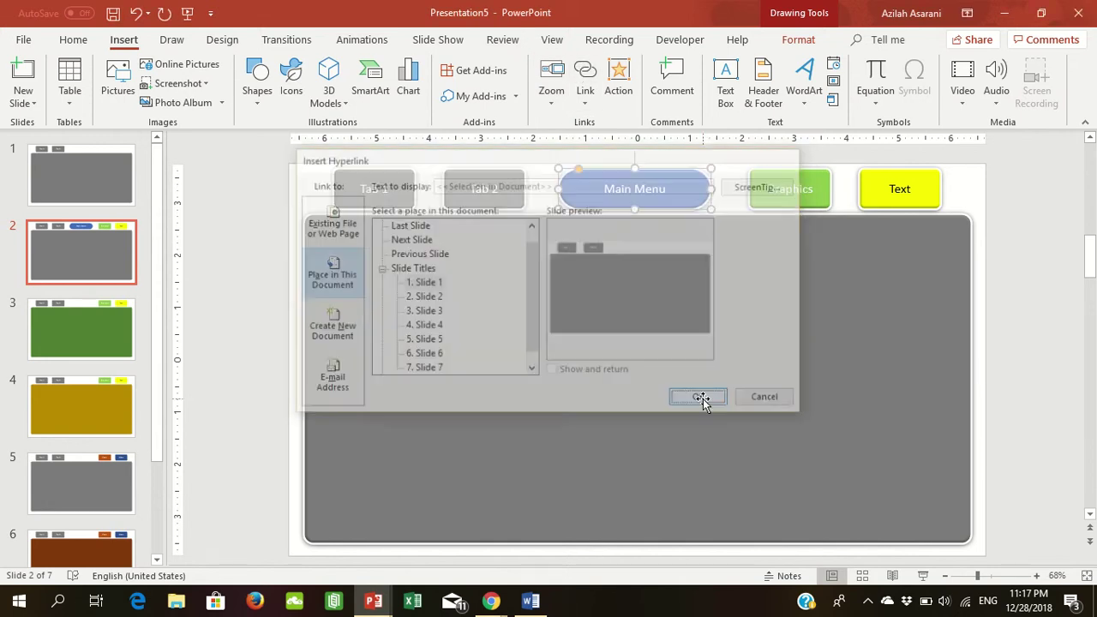
{"action": "right_click", "coordinate": [710, 190]}
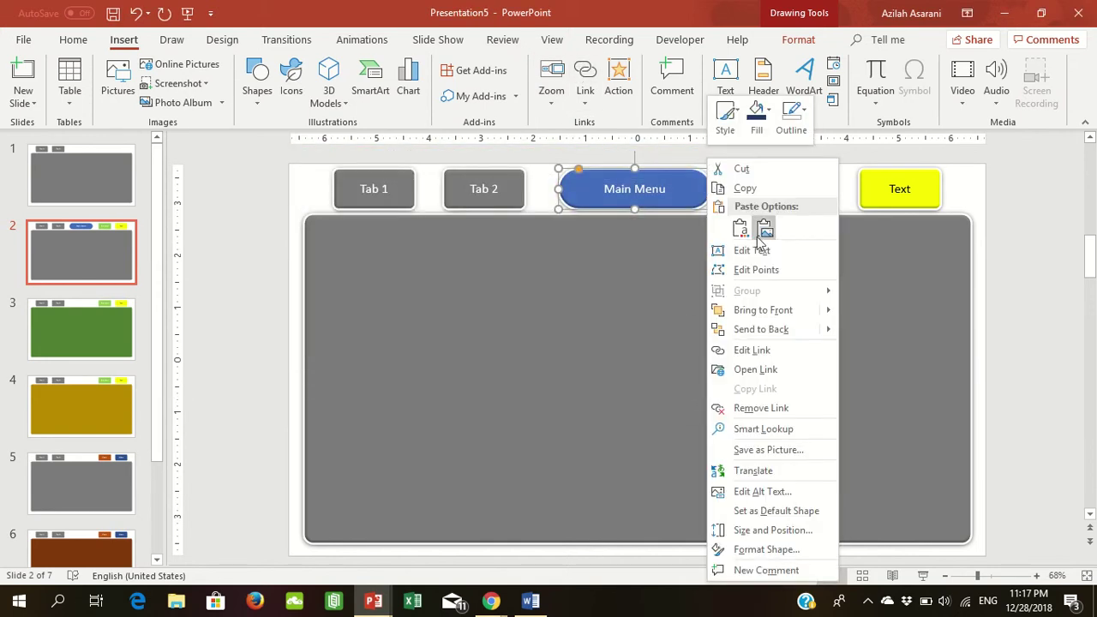
{"action": "left_click", "coordinate": [742, 188]}
- Paste the Main Menu button onto slides 3, 4, 5, 6 and 7
{"action": "left_click", "coordinate": [89, 315]}
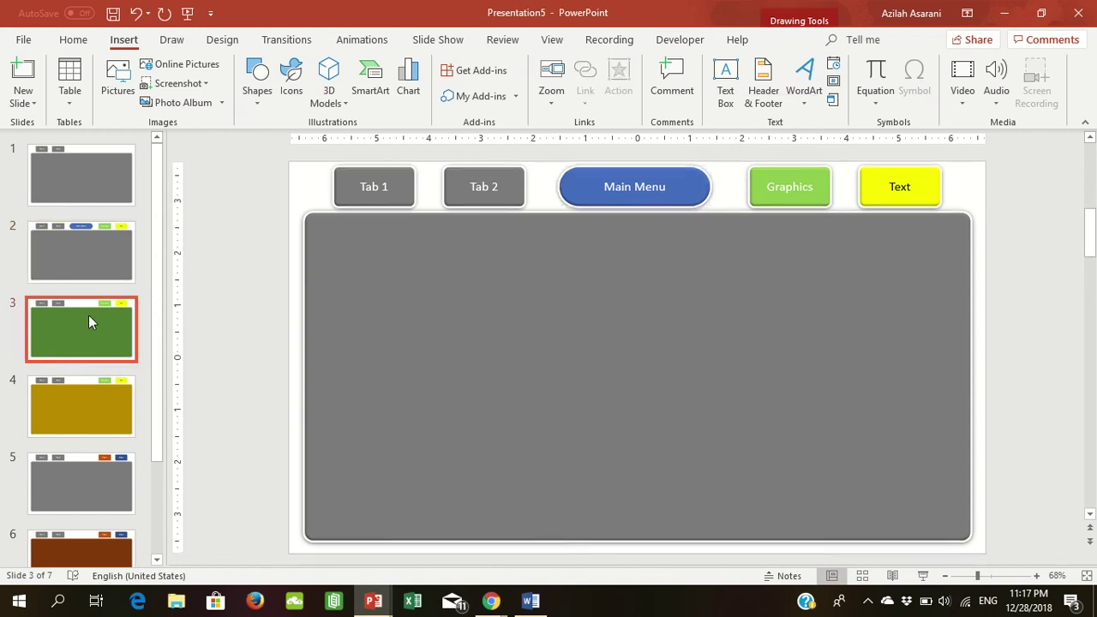
{"action": "left_click", "coordinate": [73, 39]}
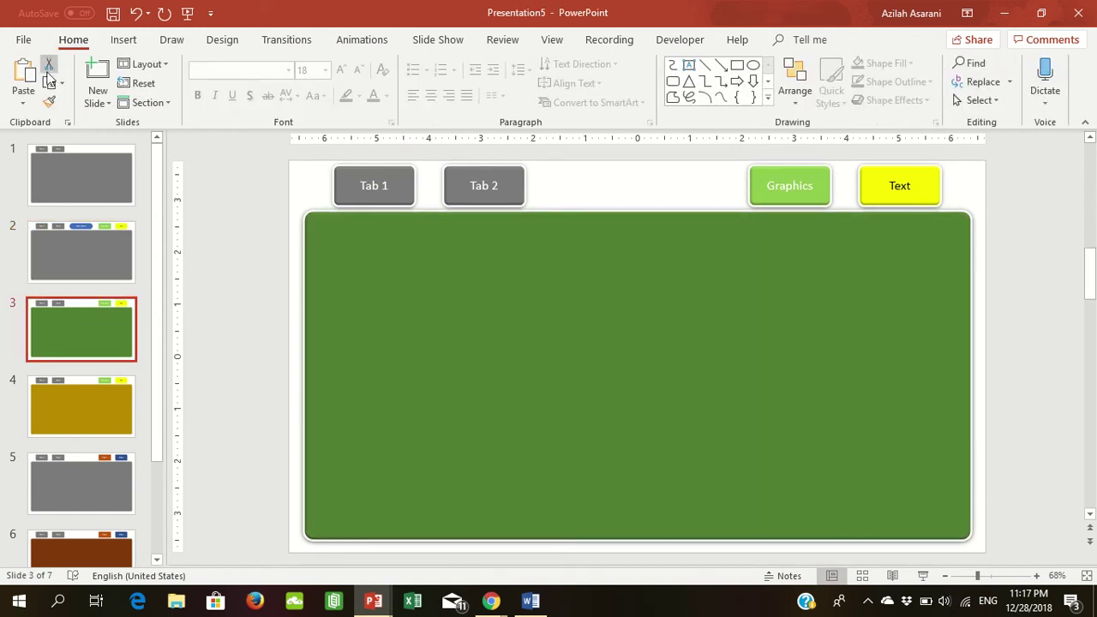
{"action": "left_click", "coordinate": [23, 76]}
{"action": "left_click", "coordinate": [71, 387]}
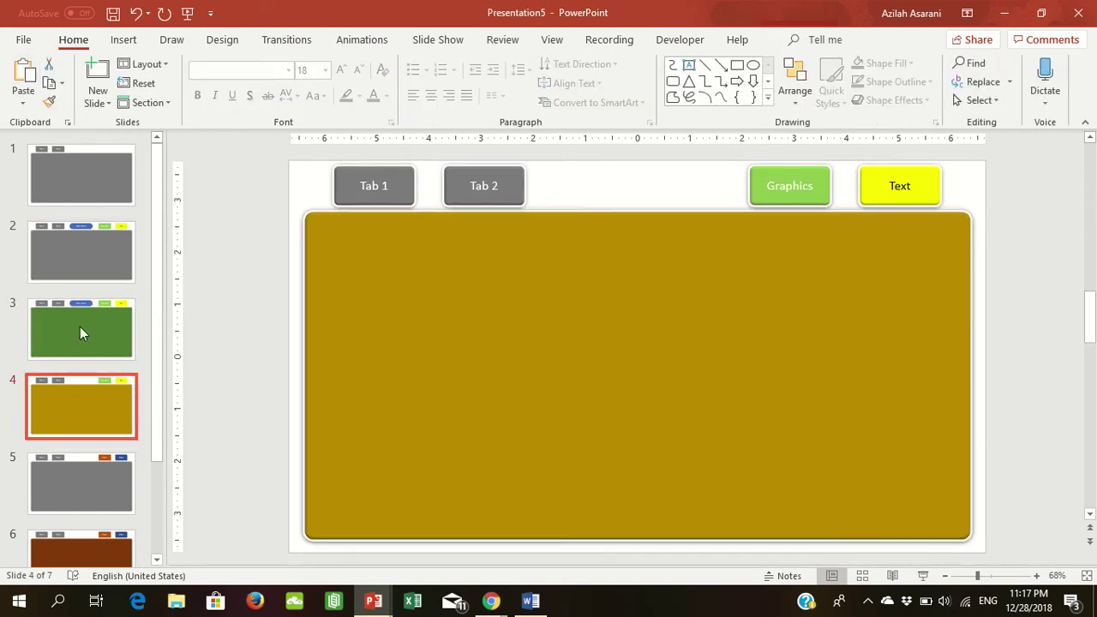
{"action": "left_click", "coordinate": [23, 77]}
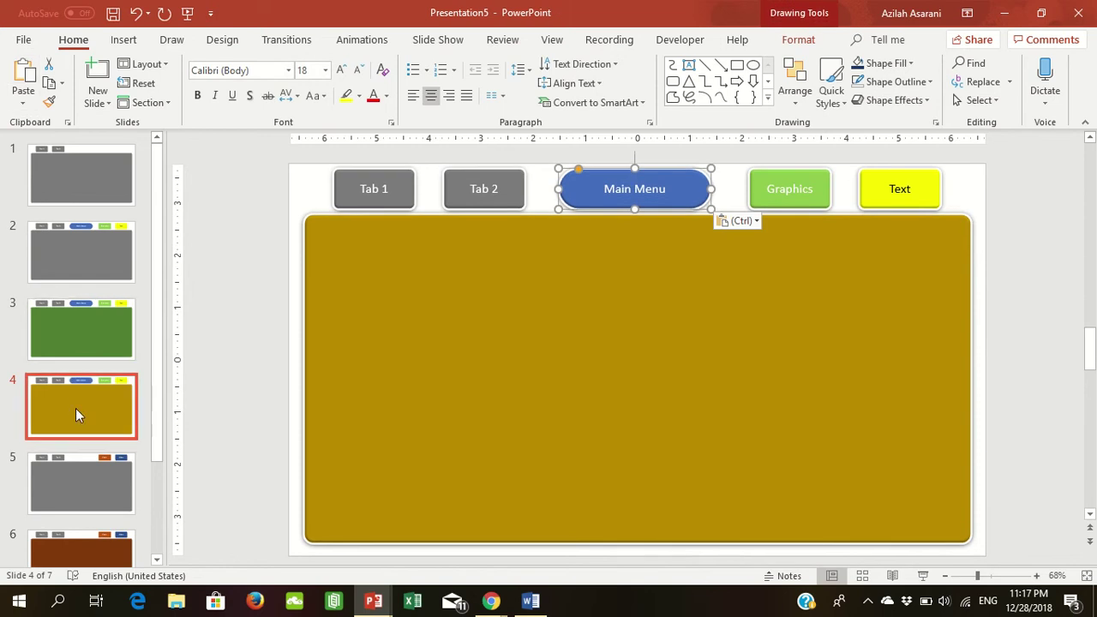
{"action": "left_click", "coordinate": [79, 474]}
{"action": "left_click", "coordinate": [23, 77]}
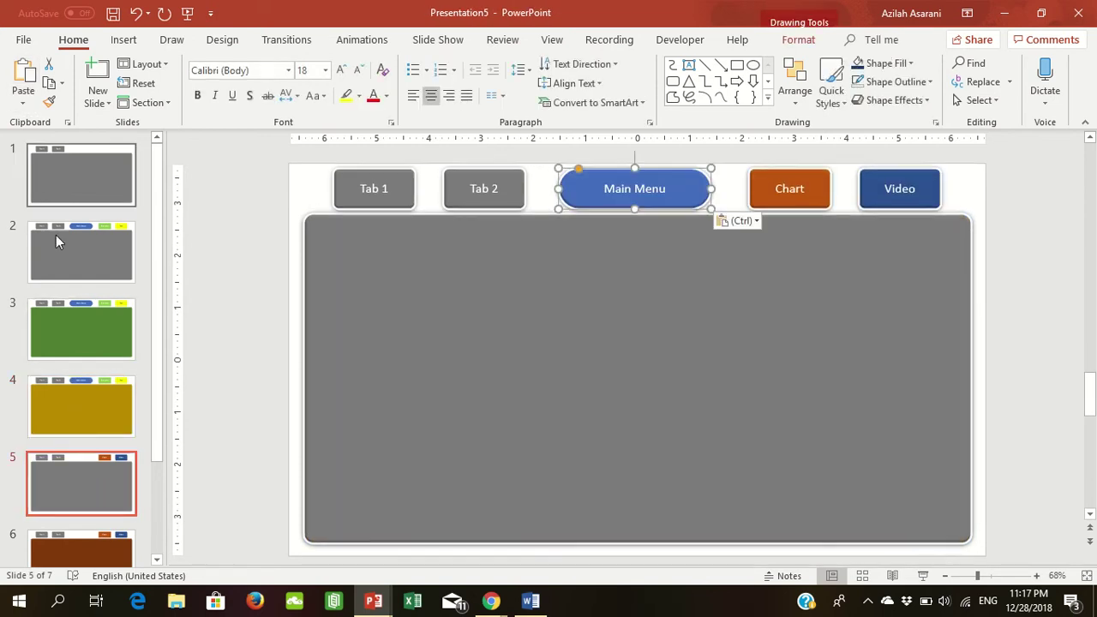
{"action": "left_click", "coordinate": [92, 534]}
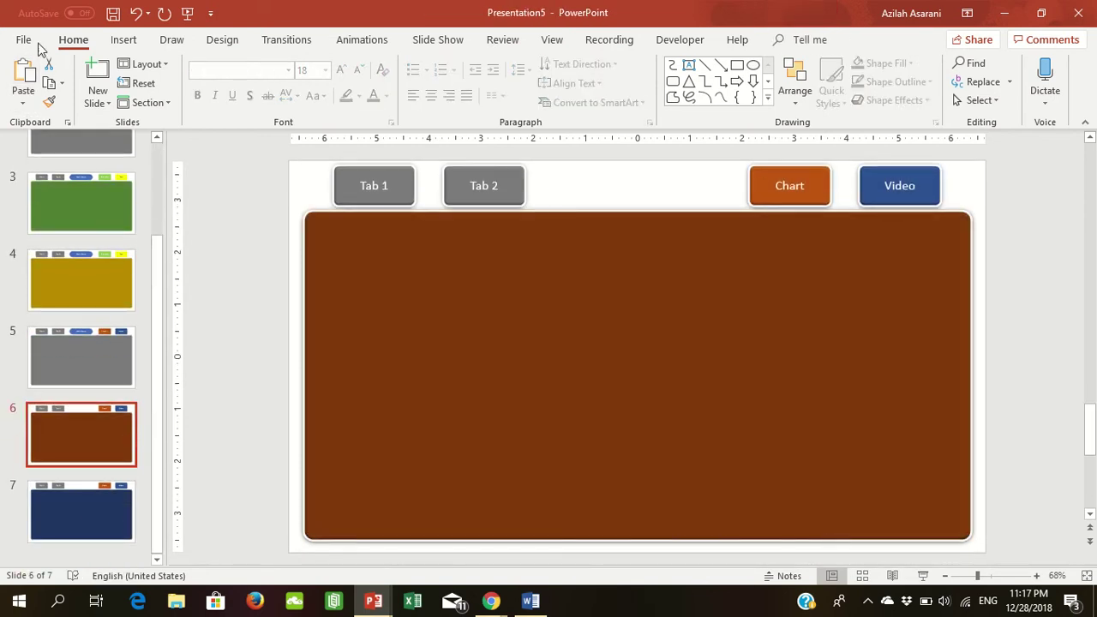
{"action": "left_click", "coordinate": [23, 77]}
{"action": "left_click", "coordinate": [76, 508]}
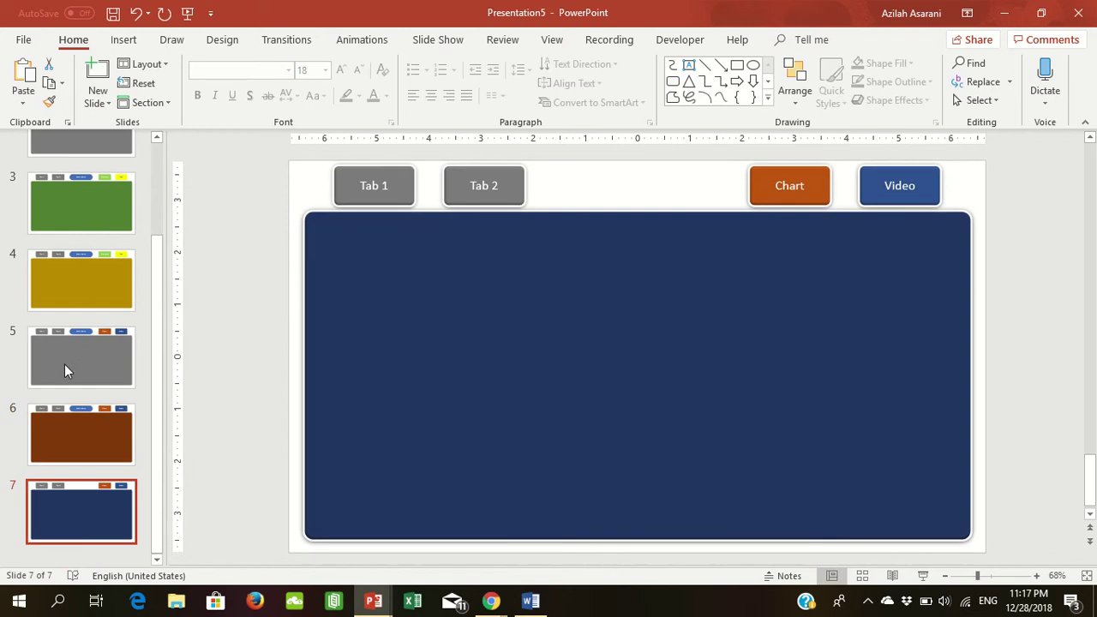
{"action": "left_click", "coordinate": [24, 77]}
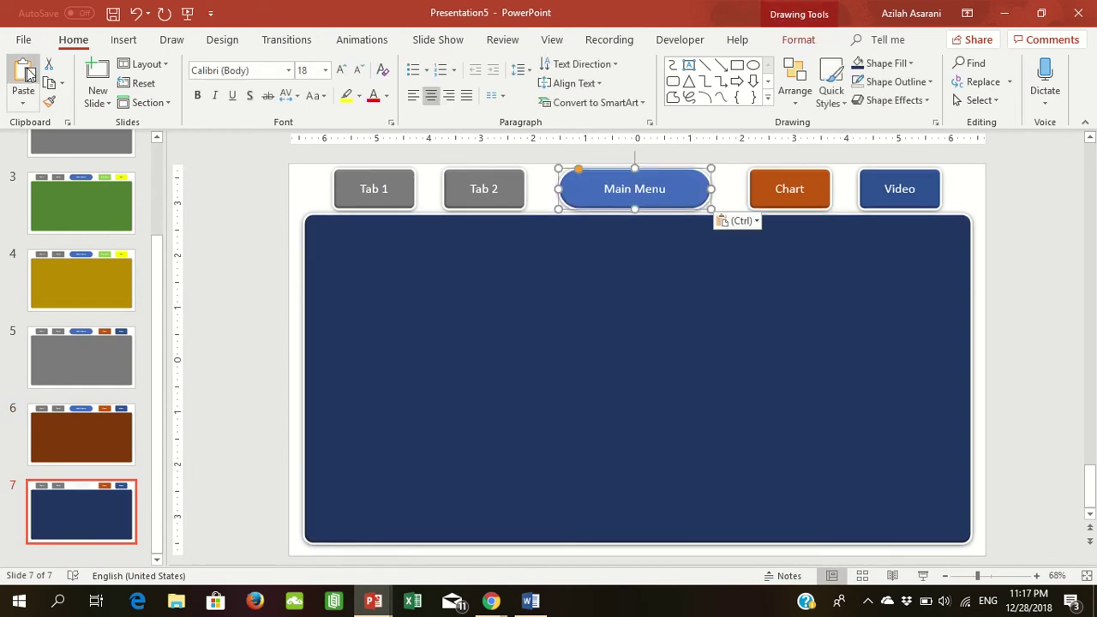
{"action": "left_click", "coordinate": [1022, 257]}
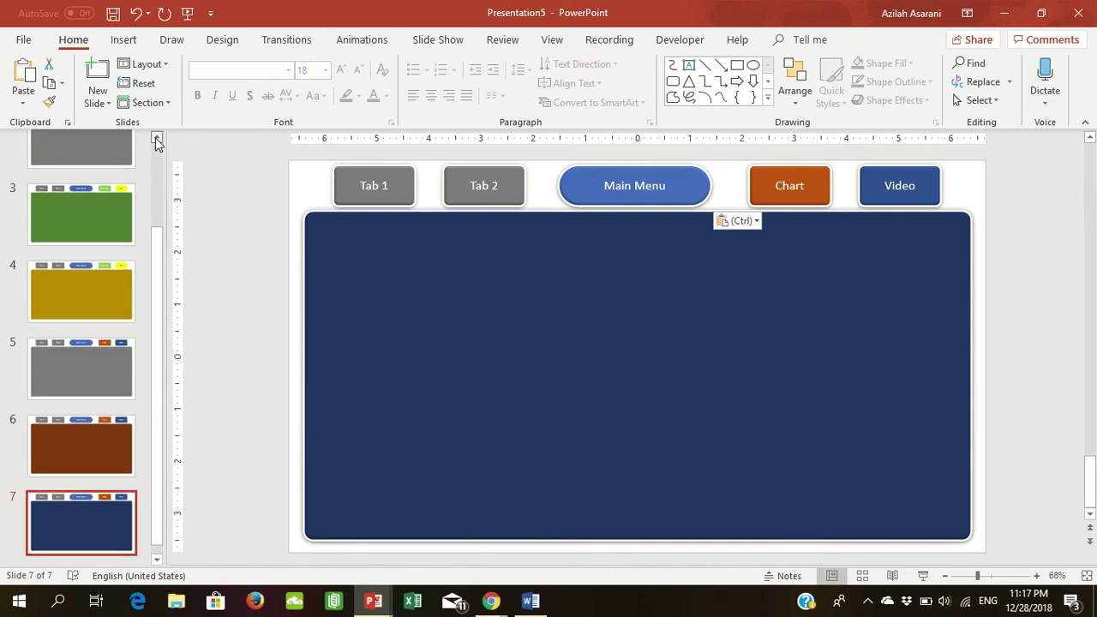
{"action": "scroll", "coordinate": [155, 137], "scroll_direction": "up", "scroll_amount": 5}
- Add WordArt to slide 1 reading 'MAIN MENU' with 'WELCOME TO MY PRESENTATION' on a second line
{"action": "left_click", "coordinate": [89, 173]}
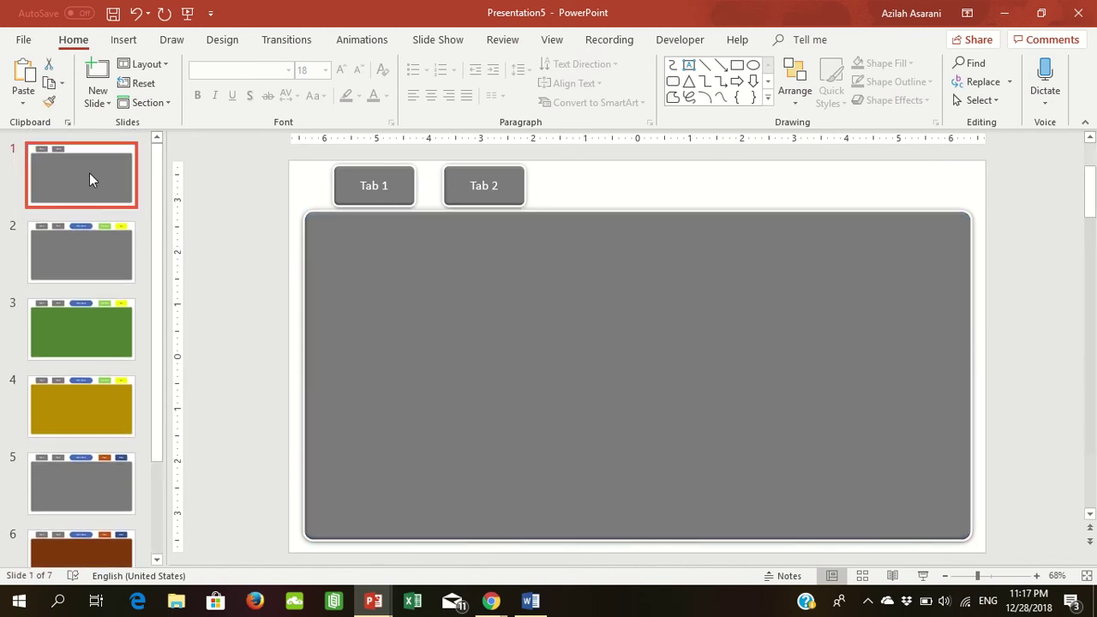
{"action": "left_click", "coordinate": [122, 43]}
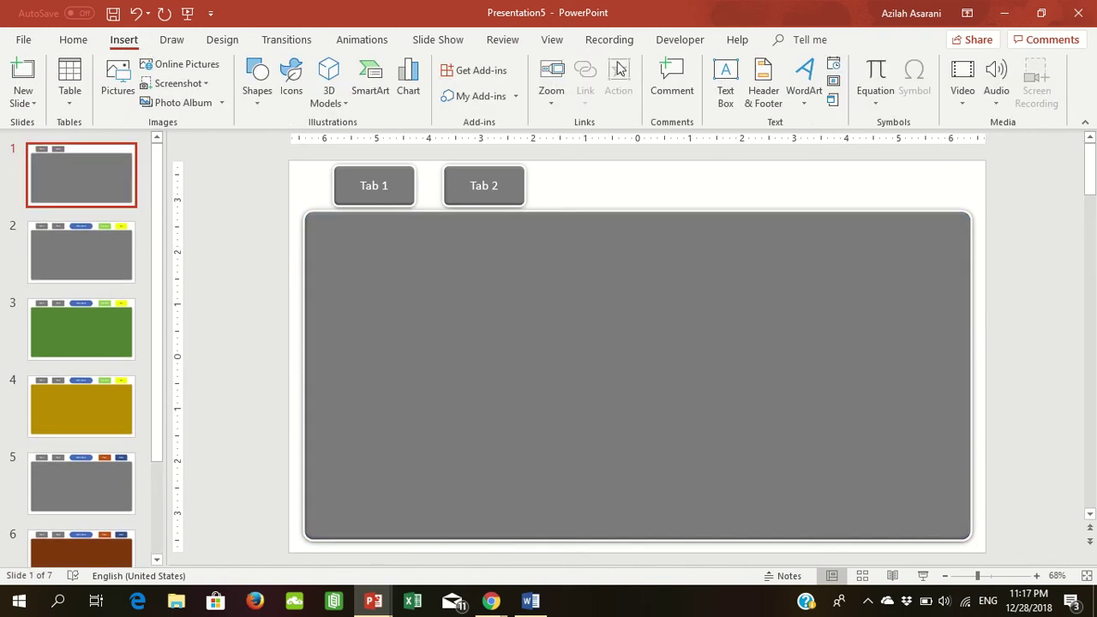
{"action": "left_click", "coordinate": [802, 86]}
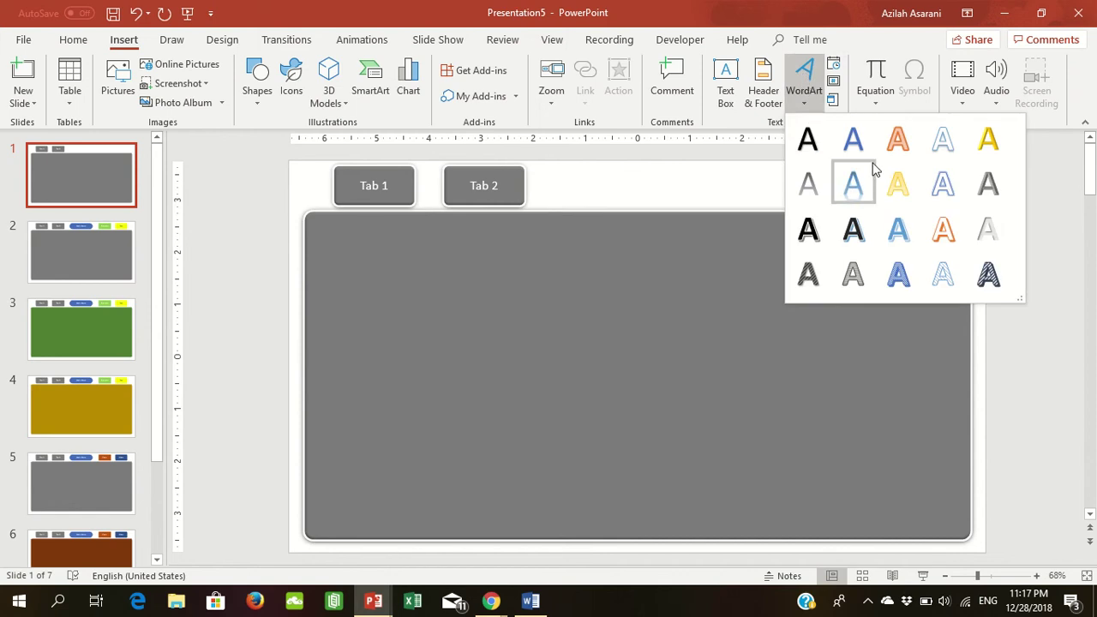
{"action": "left_click", "coordinate": [942, 184]}
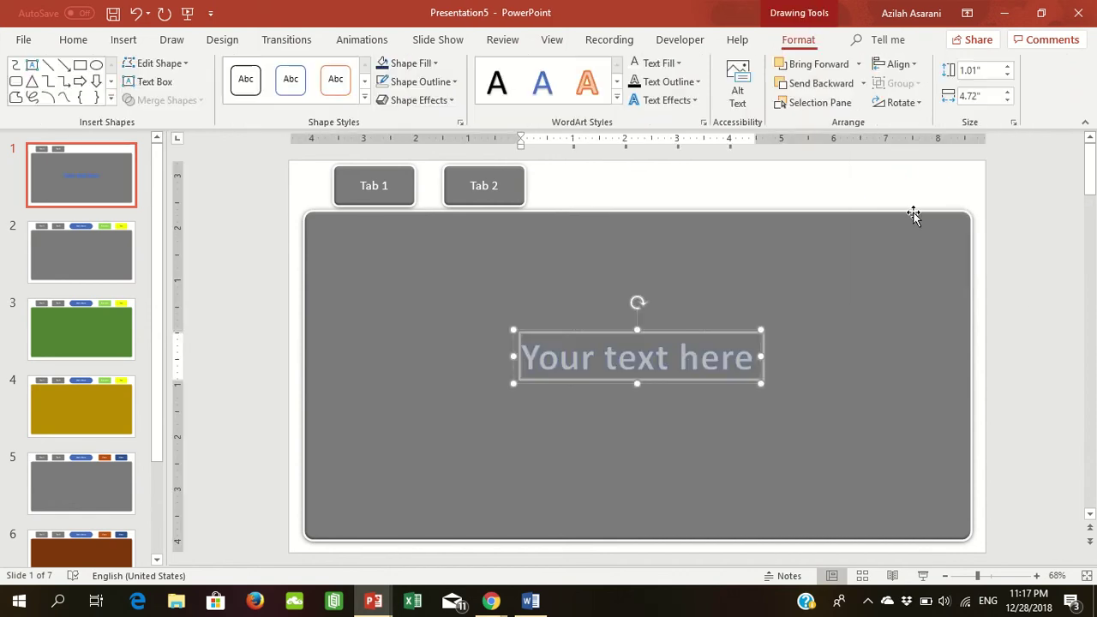
{"action": "key", "text": "Caps_Lock"}
{"action": "type", "text": "MA"}
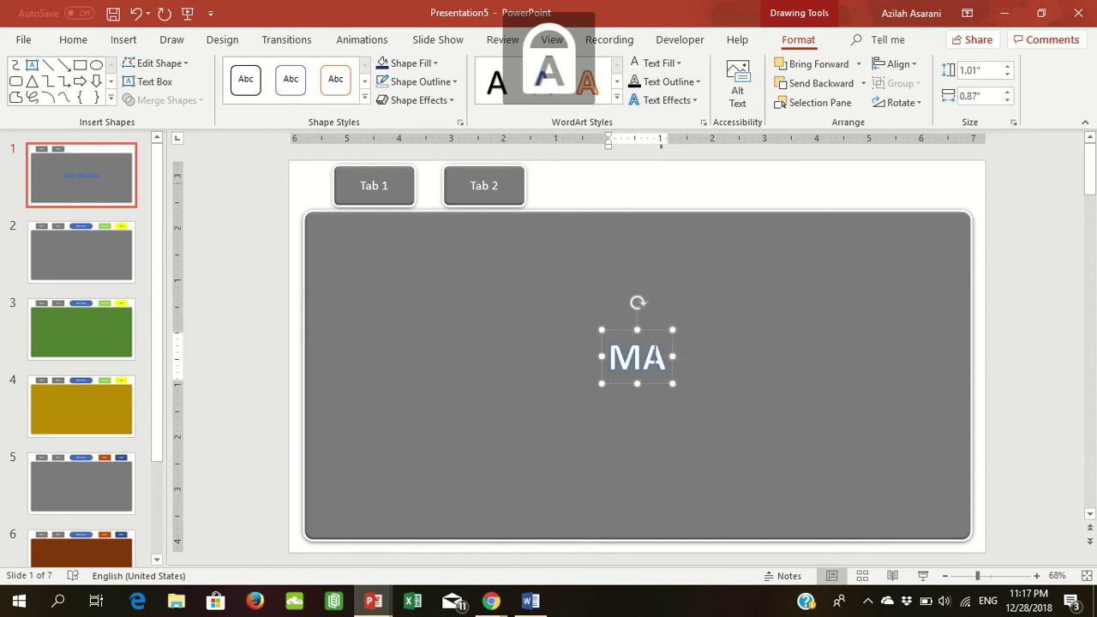
{"action": "type", "text": "IN MENU"}
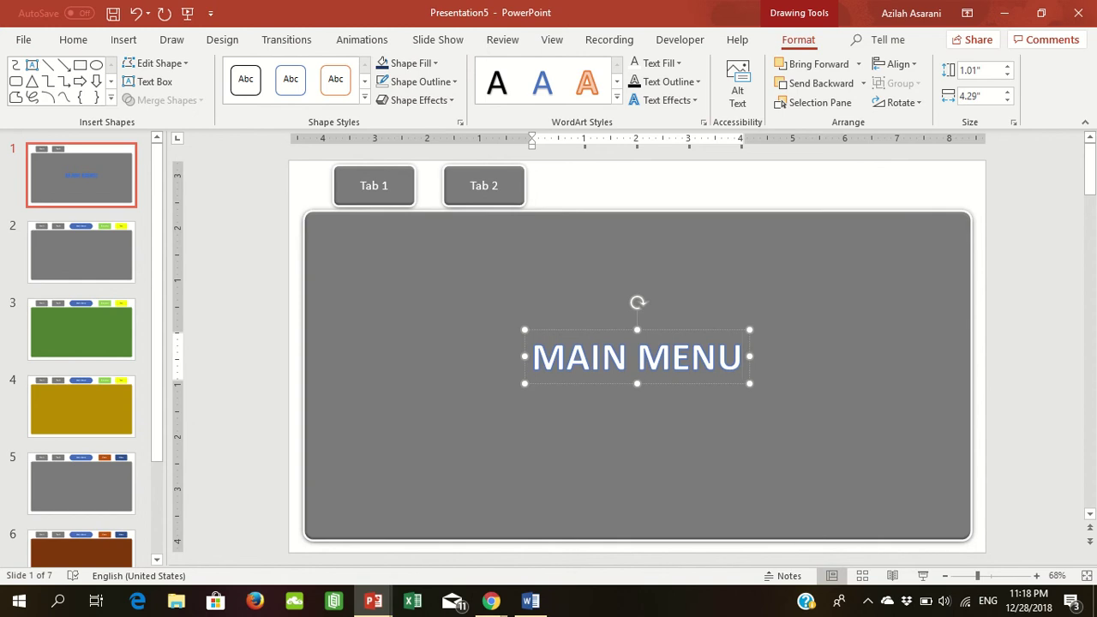
{"action": "key", "text": "Return"}
{"action": "type", "text": "WE"}
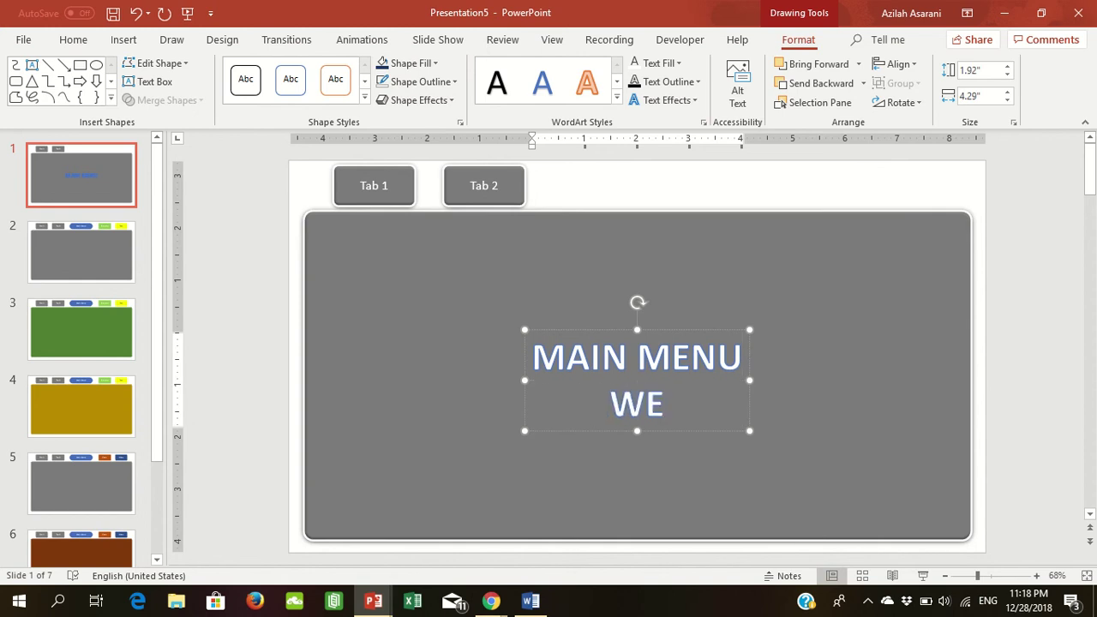
{"action": "type", "text": "LCOME TO"}
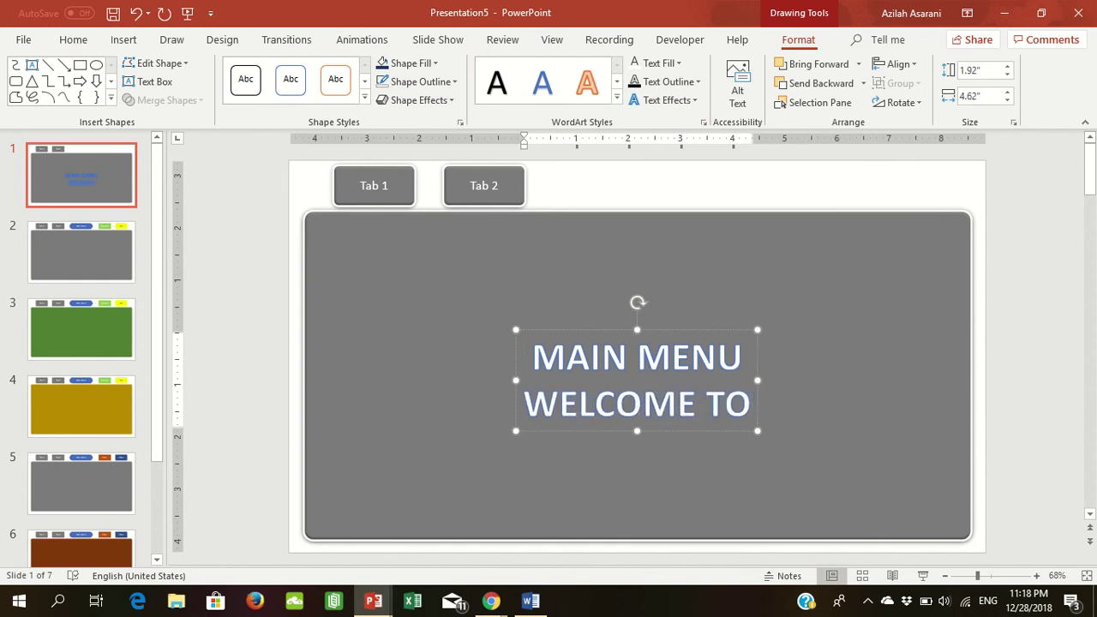
{"action": "type", "text": " MY"}
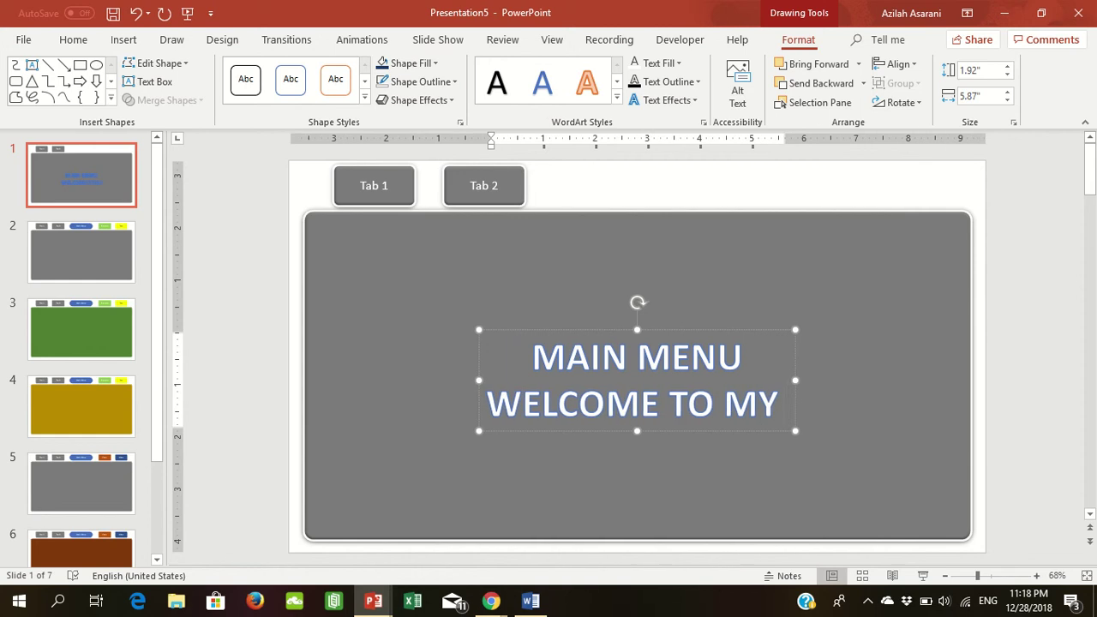
{"action": "type", "text": " PRESENT"}
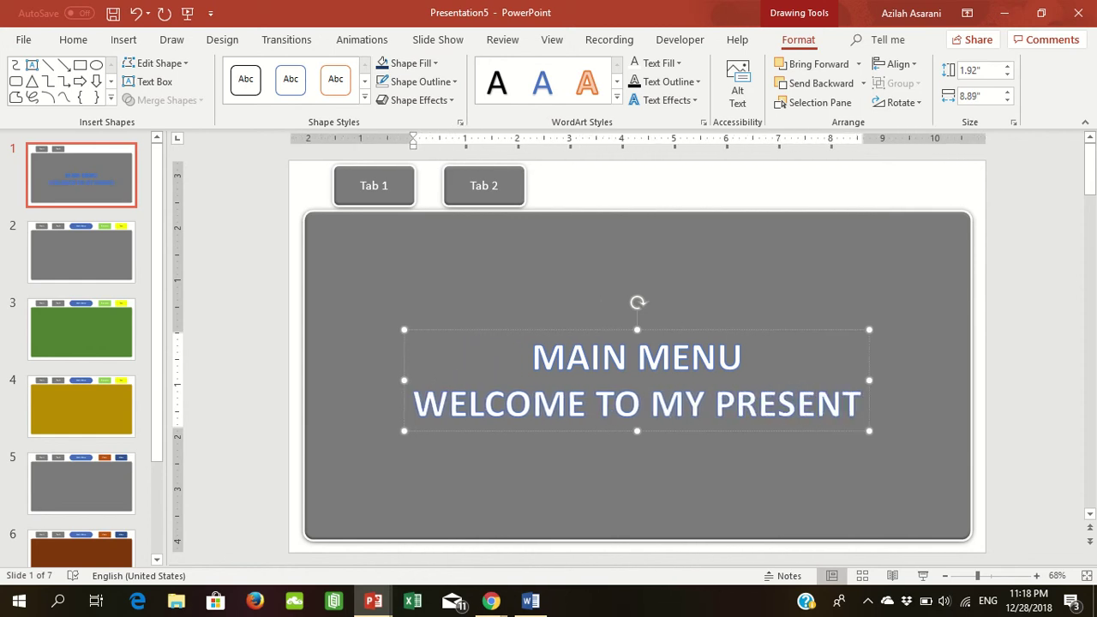
{"action": "type", "text": "ATION"}
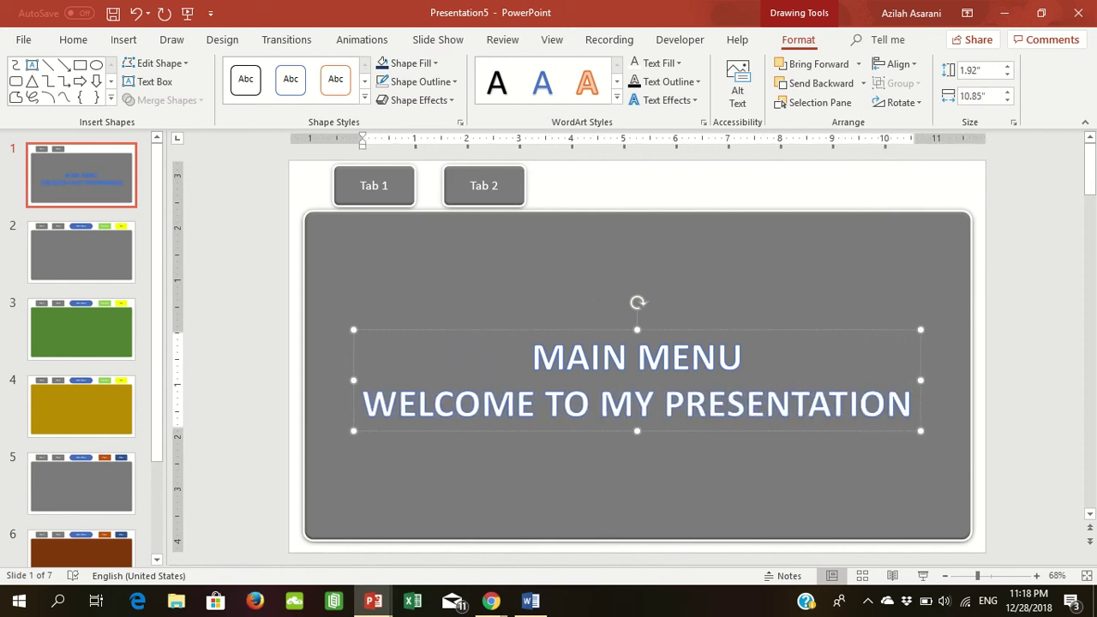
{"action": "left_click", "coordinate": [1029, 316]}
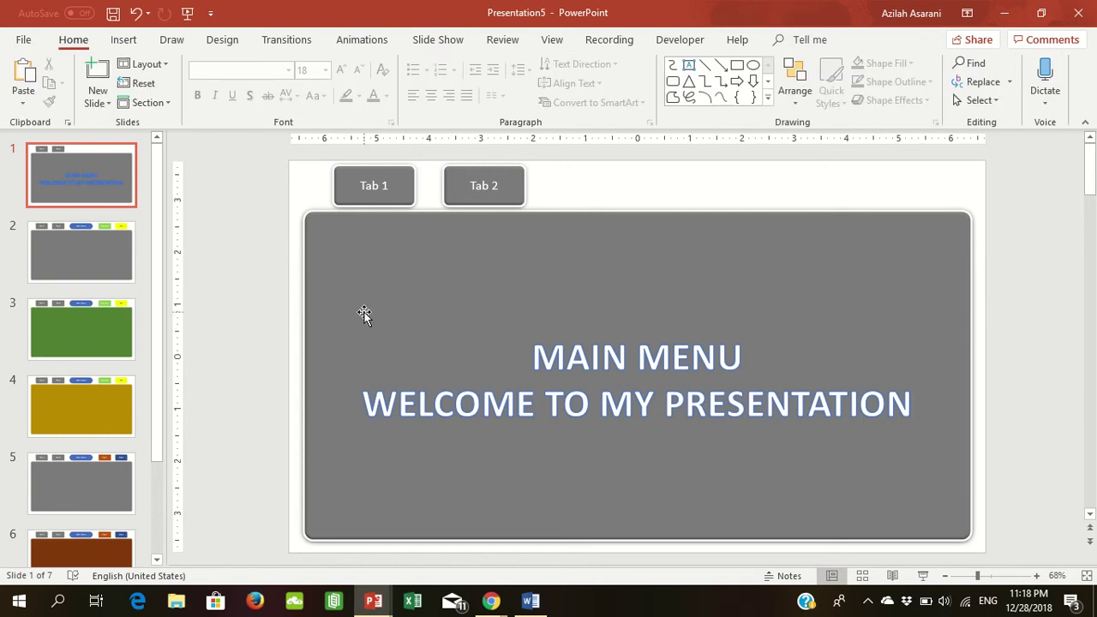
- Paste the slide 1 WordArt title onto slide 2 and reword it to 'YOU ARE ENTERING TAB 1'
{"action": "left_click", "coordinate": [118, 262]}
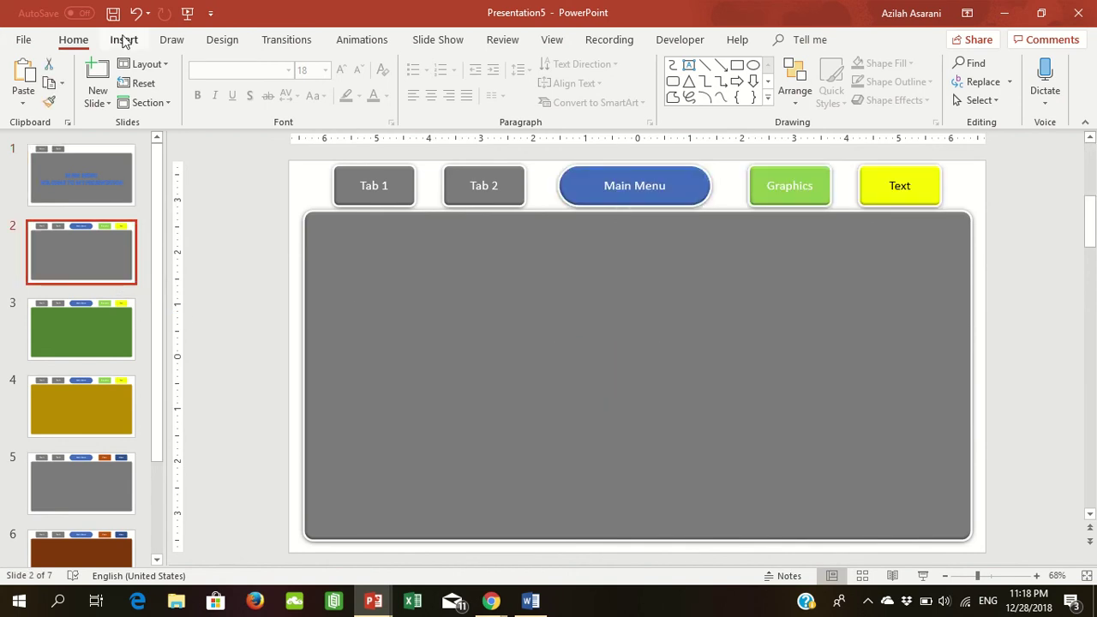
{"action": "left_click", "coordinate": [137, 185]}
{"action": "left_click", "coordinate": [556, 331]}
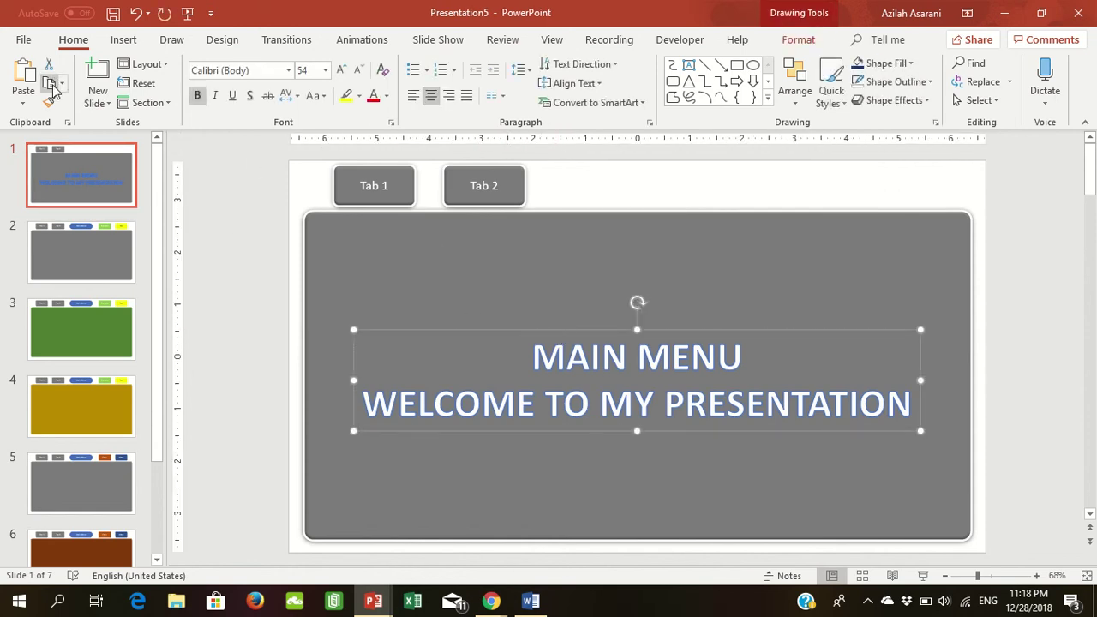
{"action": "left_click", "coordinate": [108, 273]}
{"action": "key", "text": "ctrl+v"}
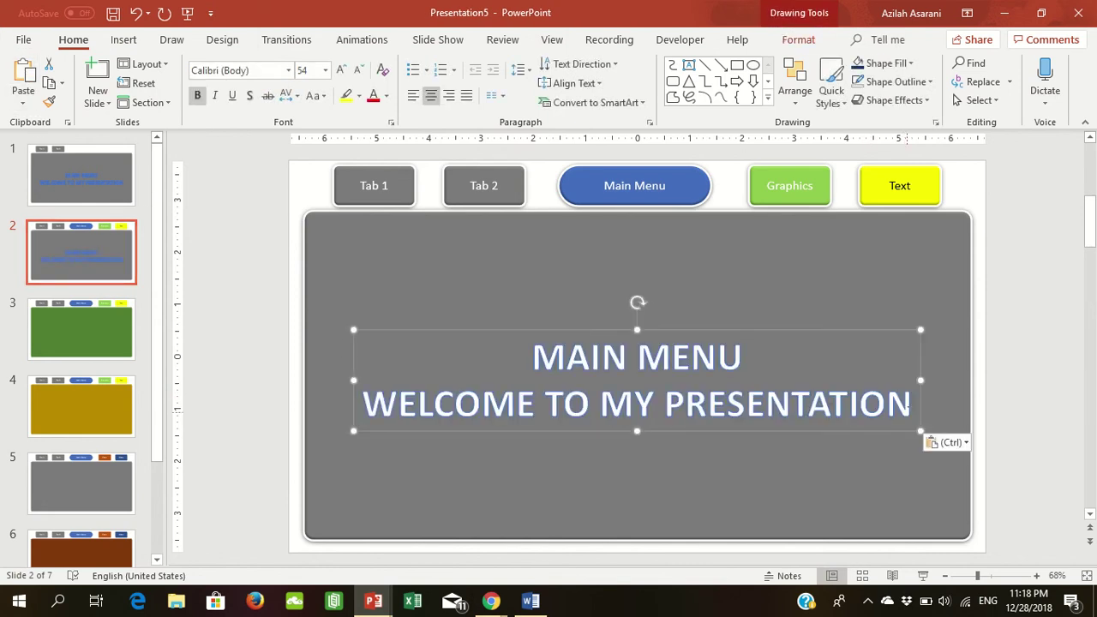
{"action": "left_click_drag", "start_coordinate": [913, 407], "coordinate": [567, 361]}
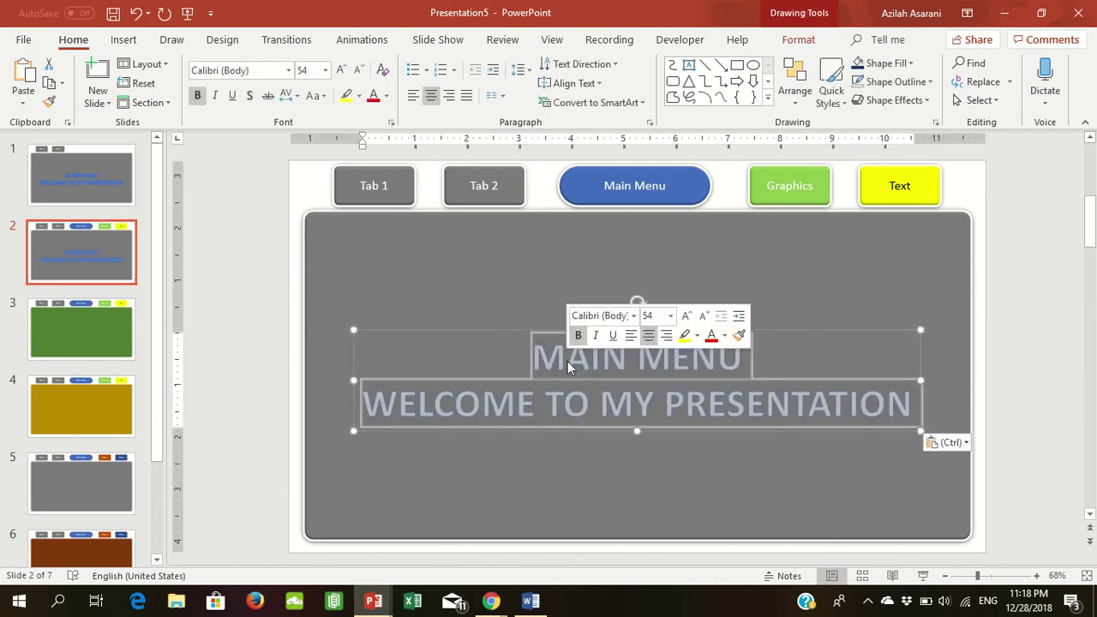
{"action": "type", "text": "YOU "}
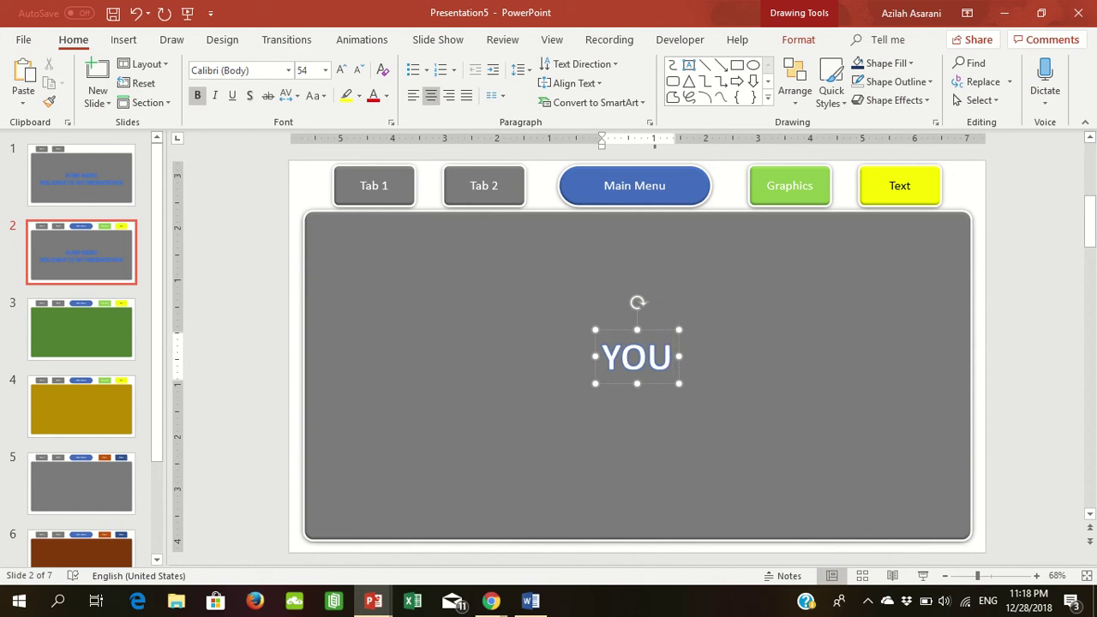
{"action": "type", "text": "ARE ENTE"}
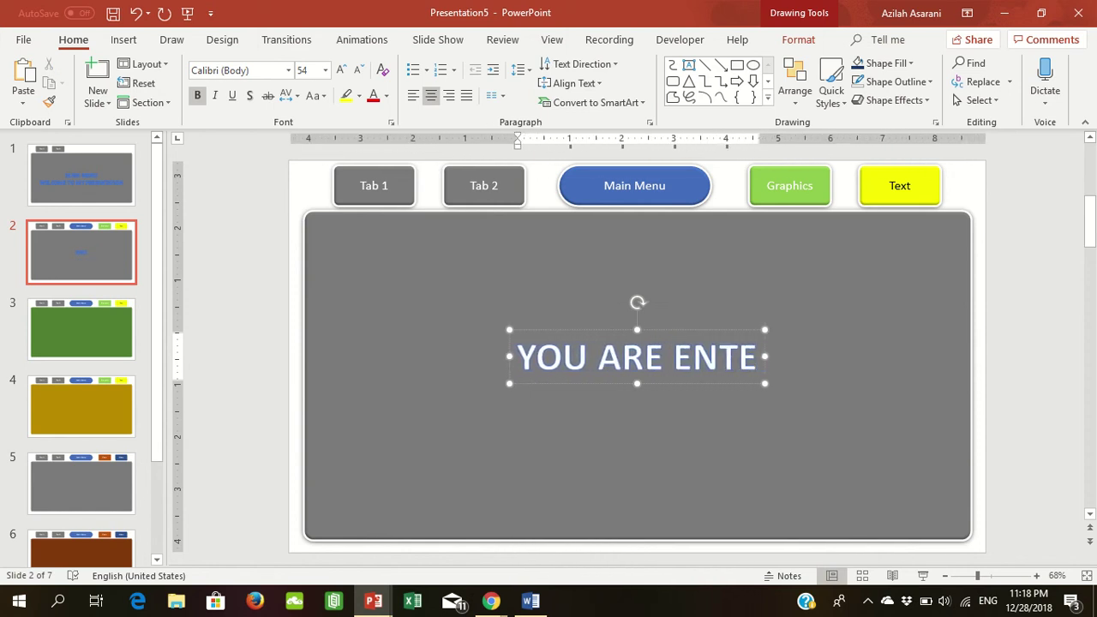
{"action": "type", "text": "RING TAB"}
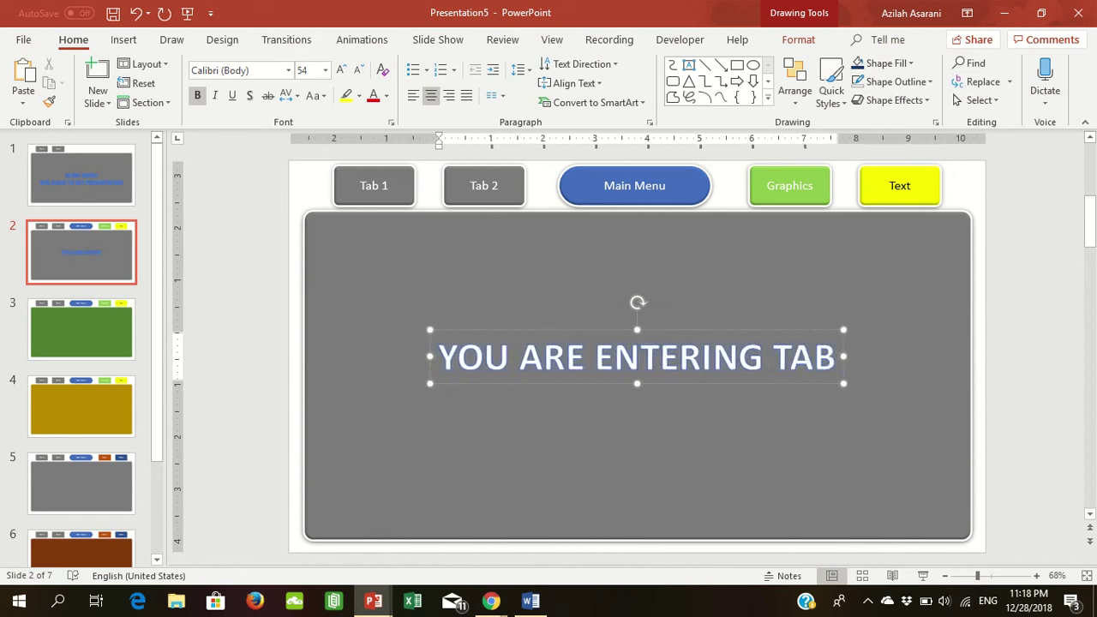
{"action": "type", "text": " 1"}
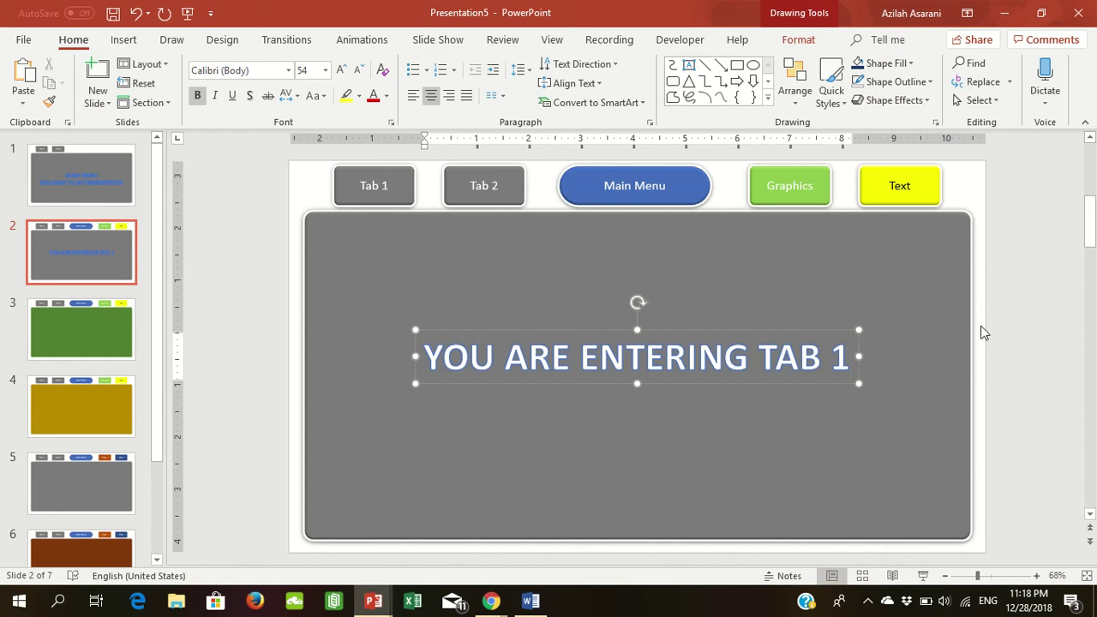
{"action": "left_click", "coordinate": [747, 330]}
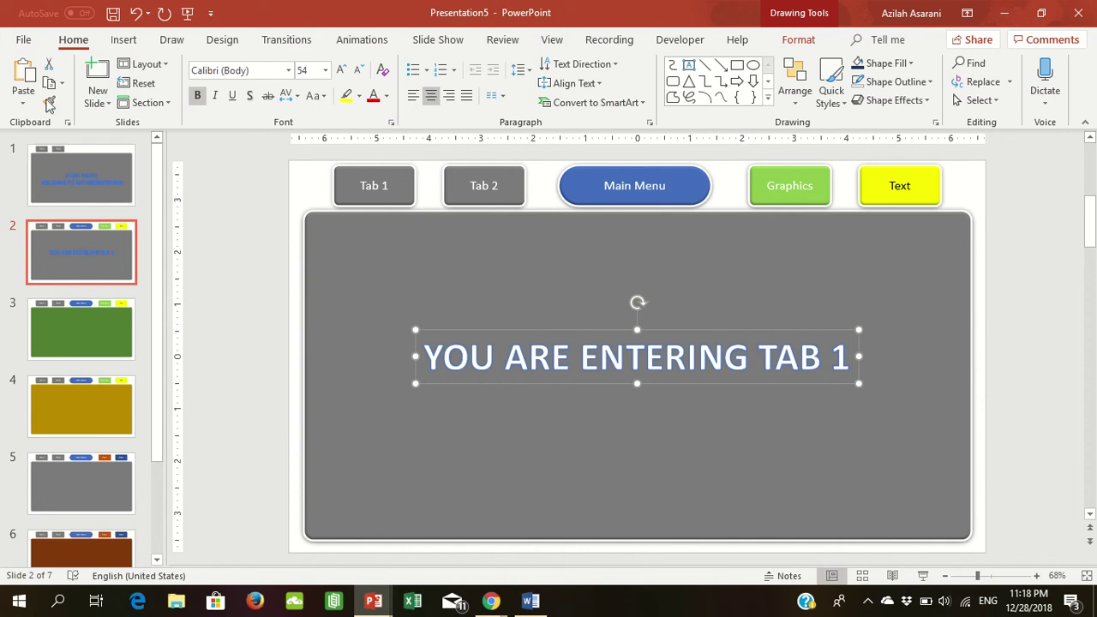
- Paste the heading onto slide 5 and change it to read 'YOU ARE ENTERING TAB 2'
{"action": "left_click", "coordinate": [93, 480]}
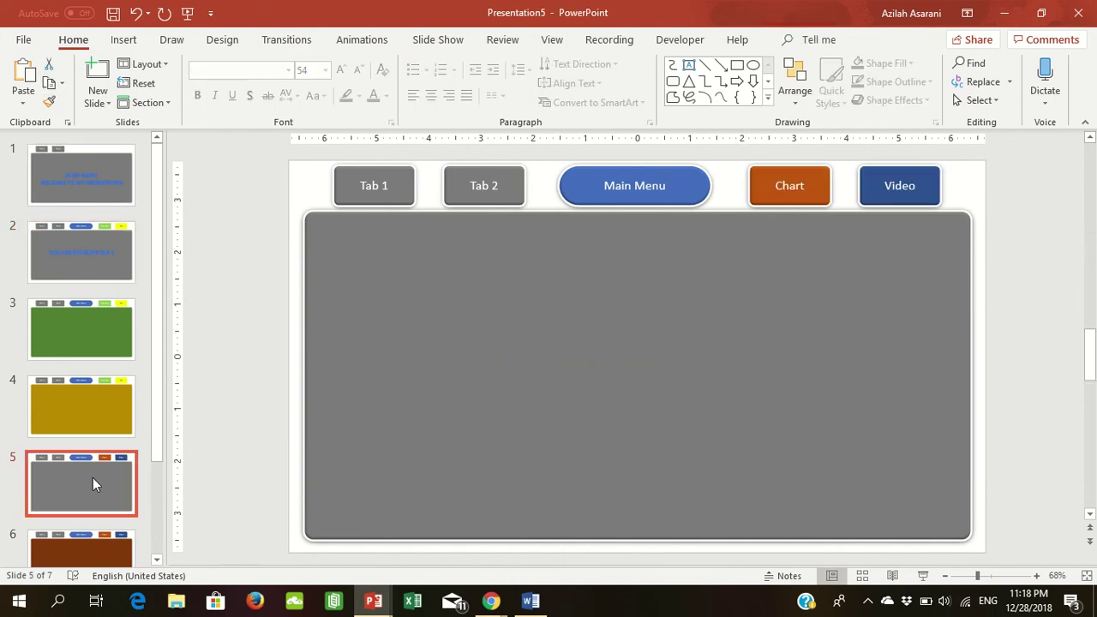
{"action": "left_click", "coordinate": [23, 73]}
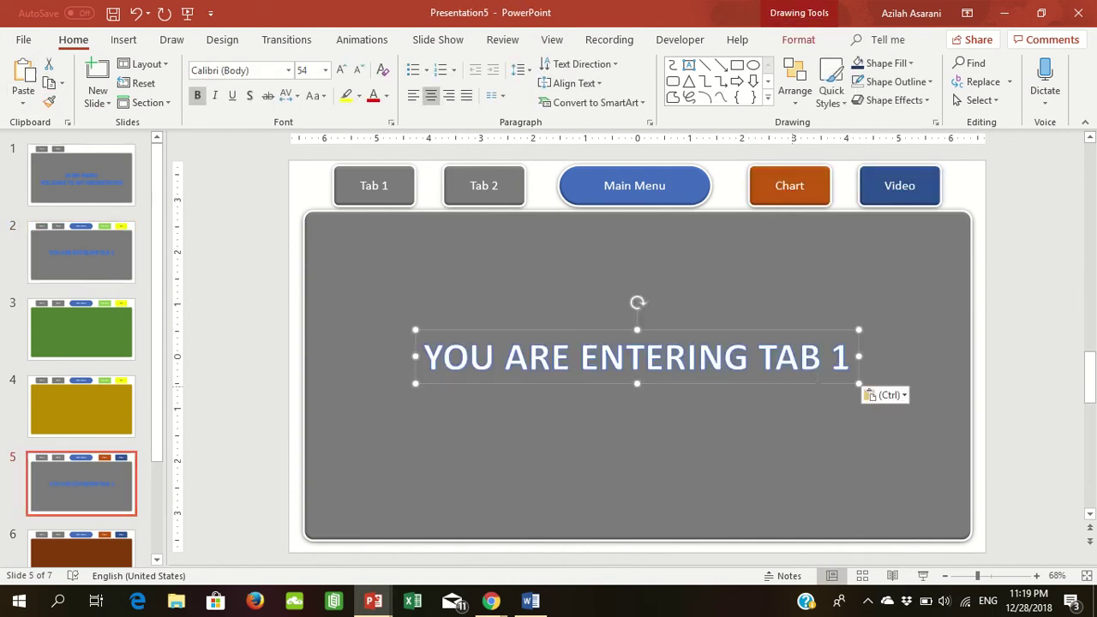
{"action": "left_click", "coordinate": [840, 360]}
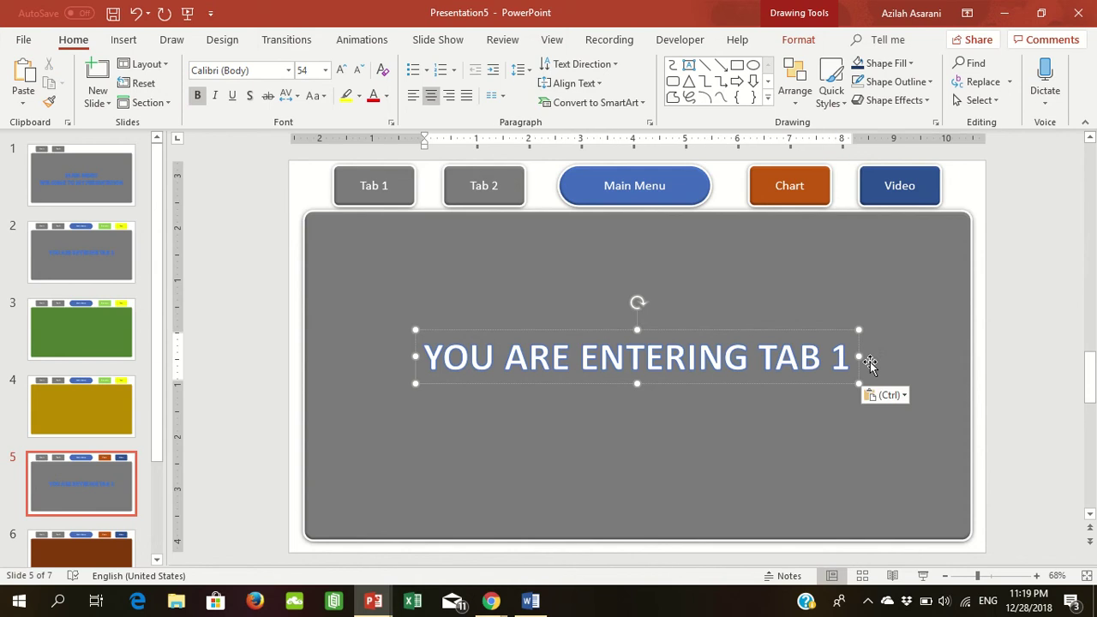
{"action": "key", "text": "BackSpace"}
{"action": "type", "text": "2"}
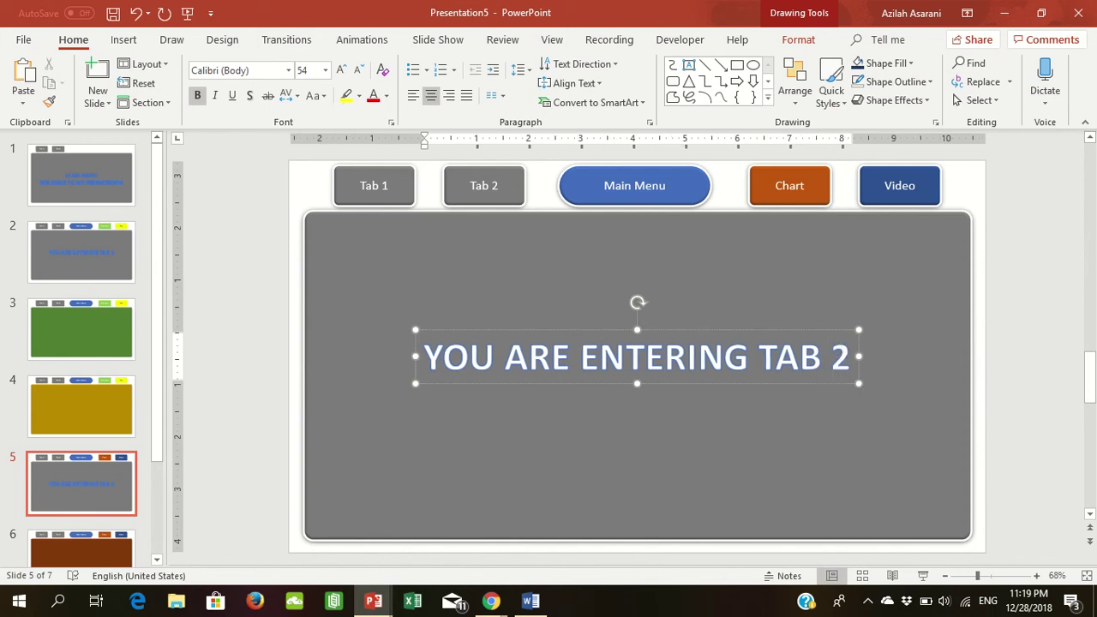
{"action": "left_click", "coordinate": [1033, 330]}
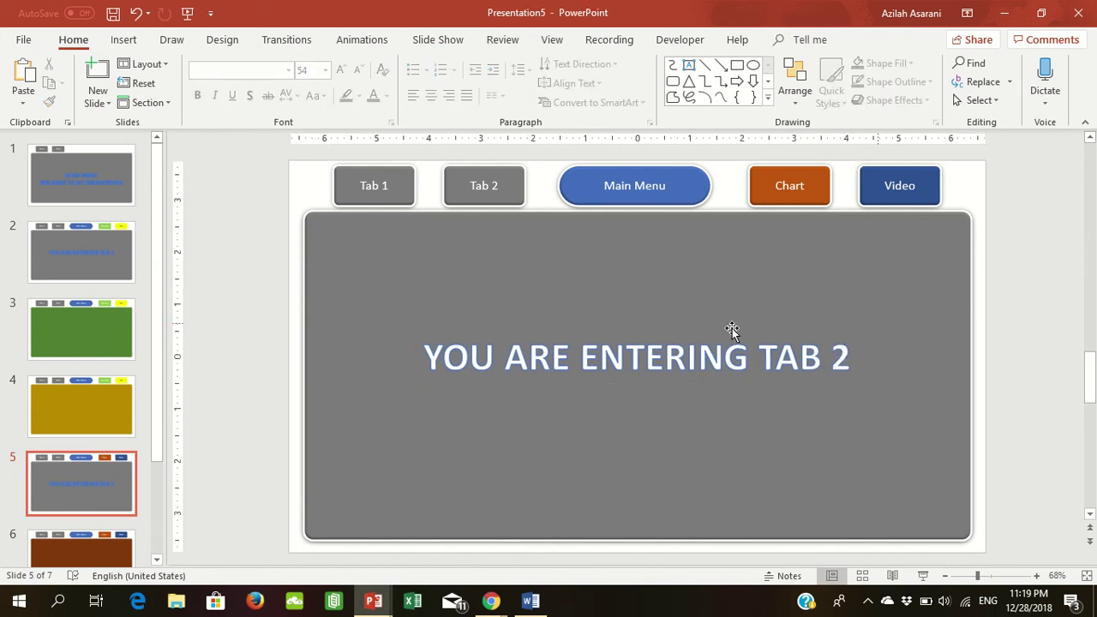
{"action": "left_click", "coordinate": [95, 323]}
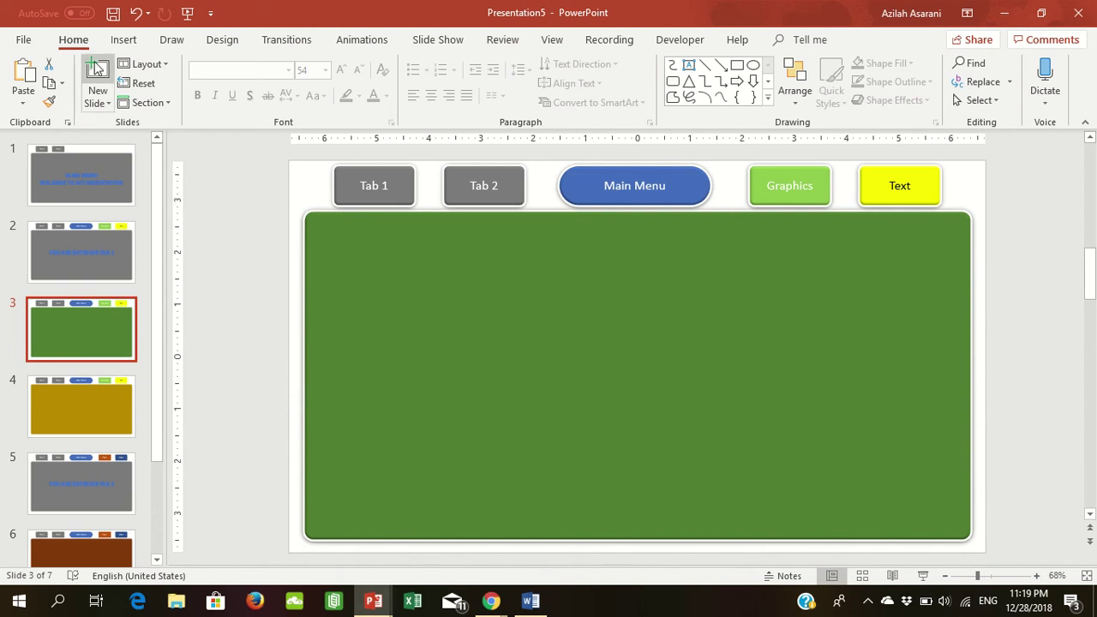
- Insert the banana picture e8nZC on slide 3 and move it to the left side
{"action": "left_click", "coordinate": [115, 44]}
{"action": "left_click", "coordinate": [120, 75]}
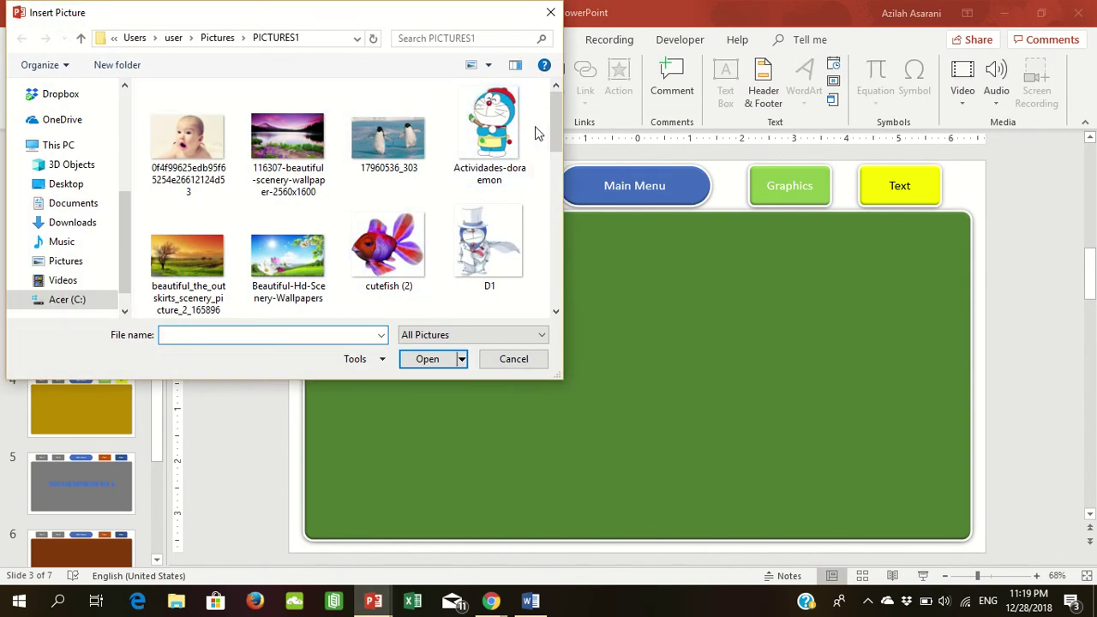
{"action": "mouse_move", "coordinate": [490, 124]}
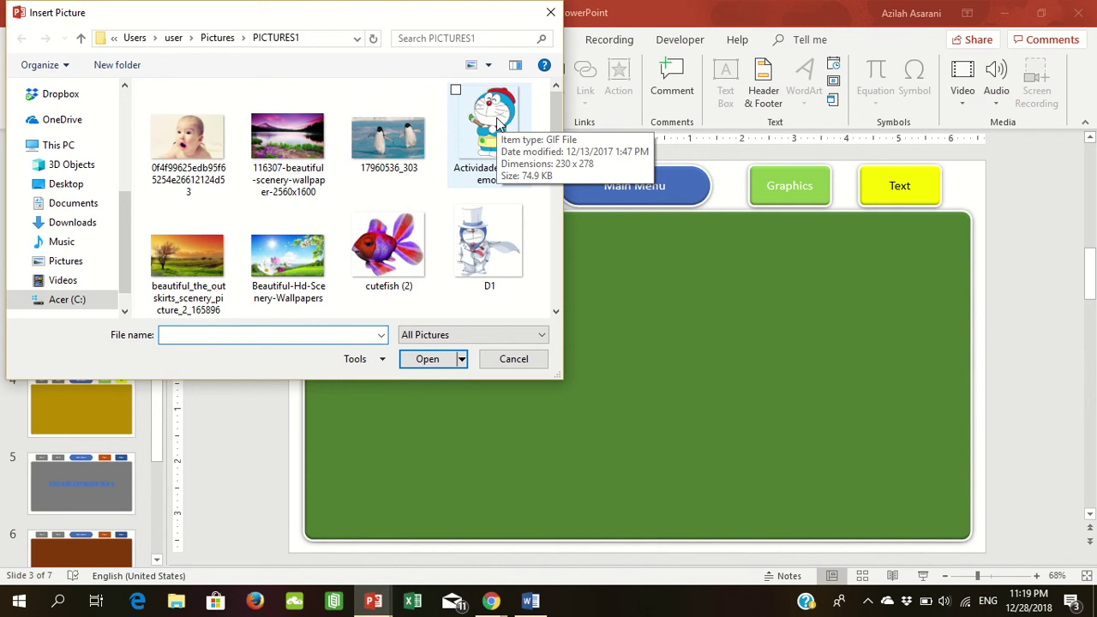
{"action": "left_click", "coordinate": [460, 98]}
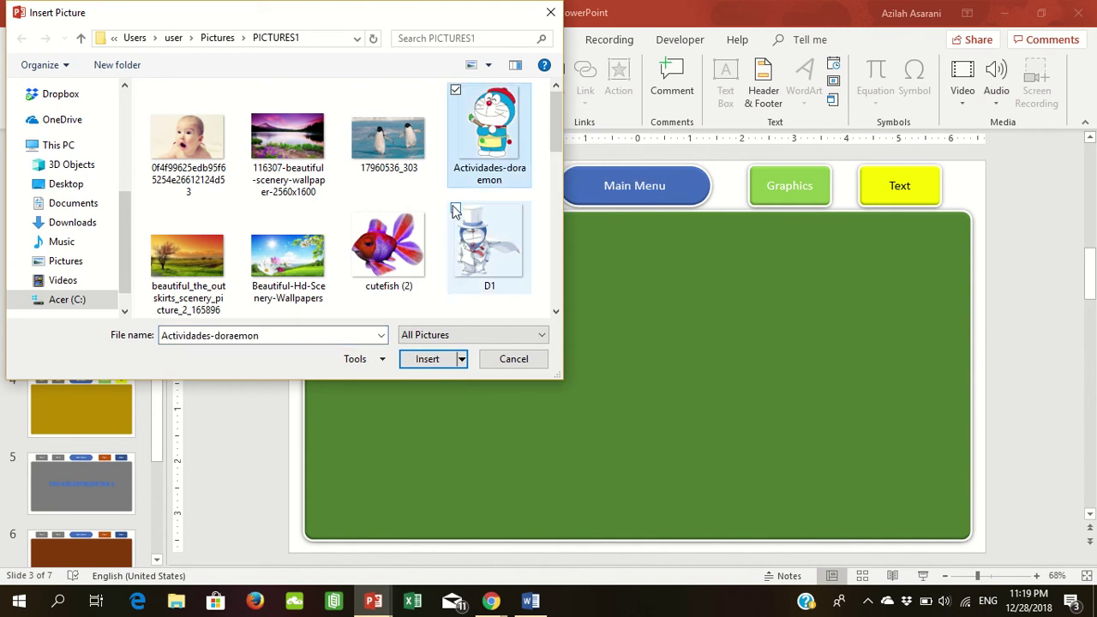
{"action": "left_click_drag", "start_coordinate": [555, 131], "coordinate": [555, 161]}
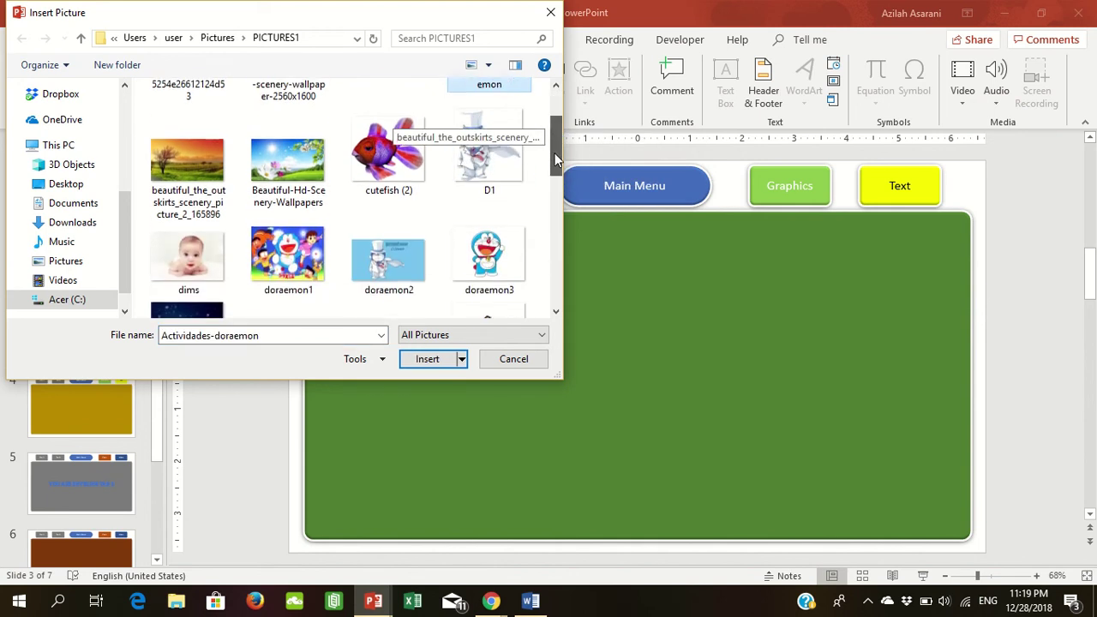
{"action": "left_click", "coordinate": [387, 141]}
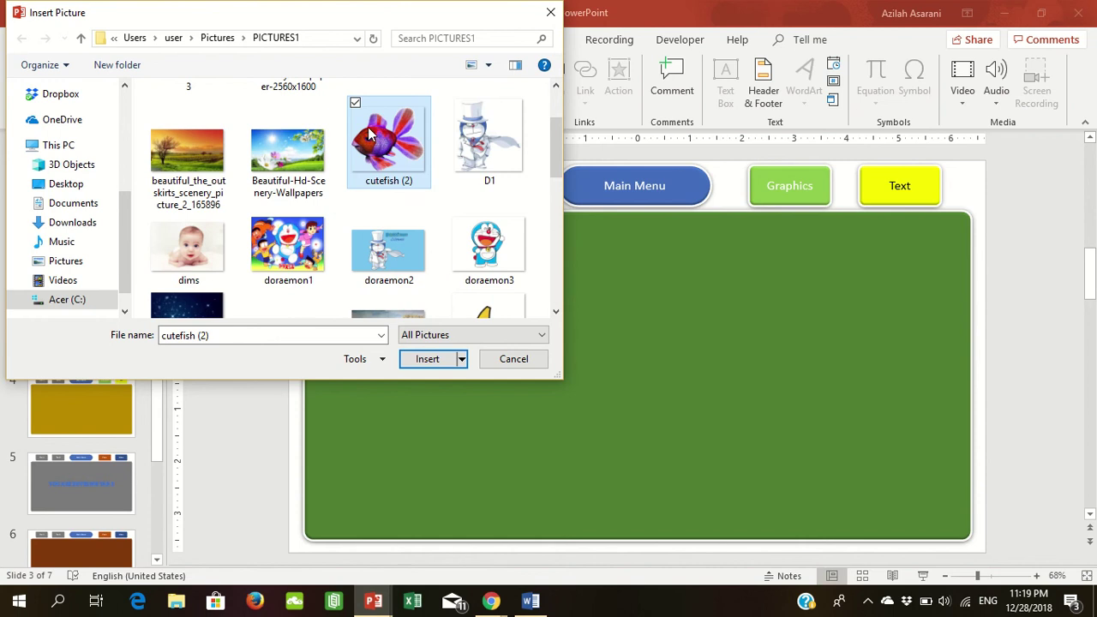
{"action": "left_click_drag", "start_coordinate": [557, 161], "coordinate": [523, 203]}
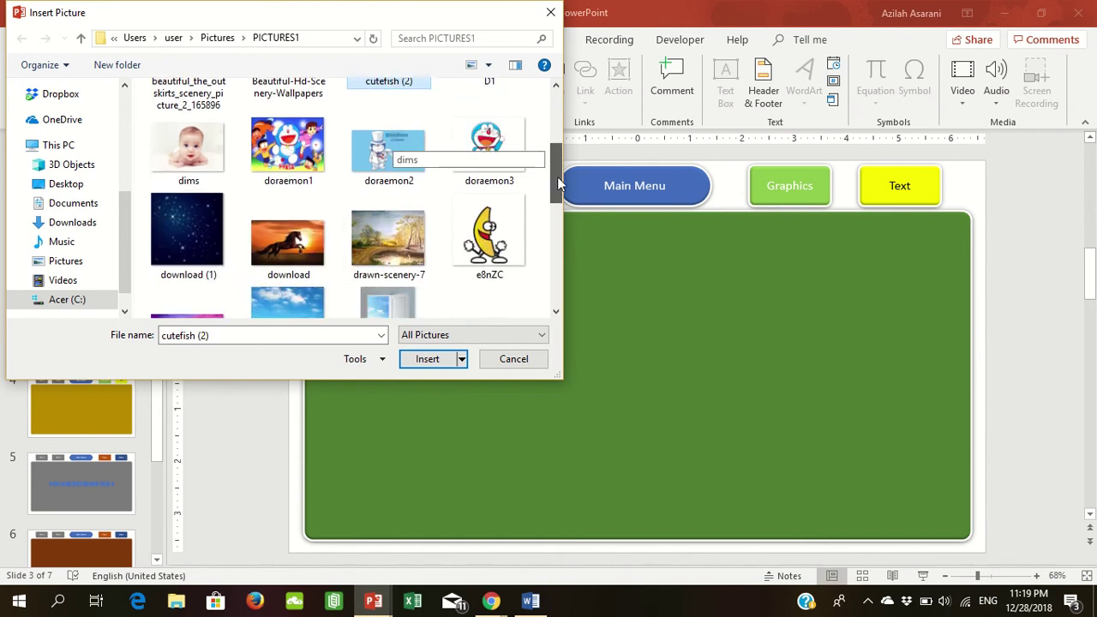
{"action": "left_click", "coordinate": [484, 204]}
{"action": "left_click", "coordinate": [432, 360]}
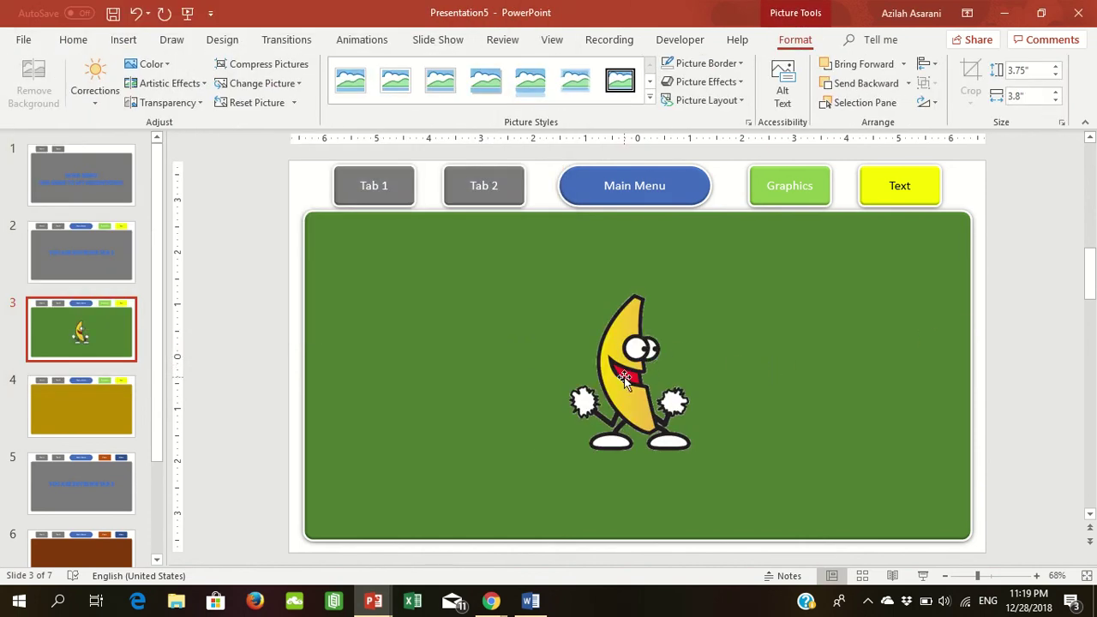
{"action": "left_click_drag", "start_coordinate": [619, 374], "coordinate": [418, 375]}
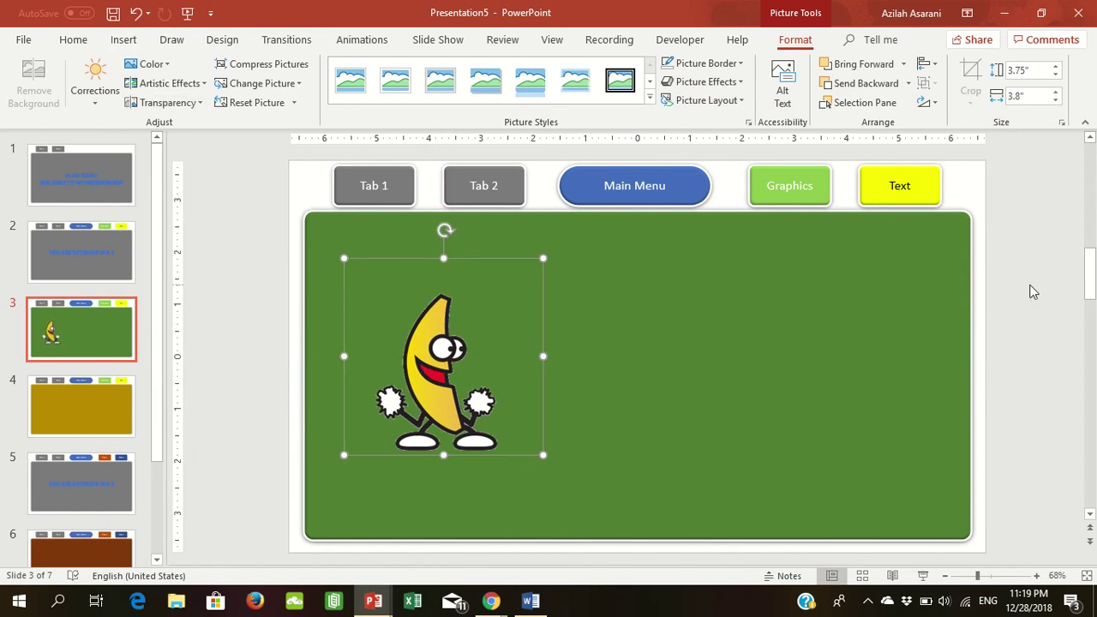
{"action": "left_click", "coordinate": [999, 294]}
{"action": "left_click", "coordinate": [121, 40]}
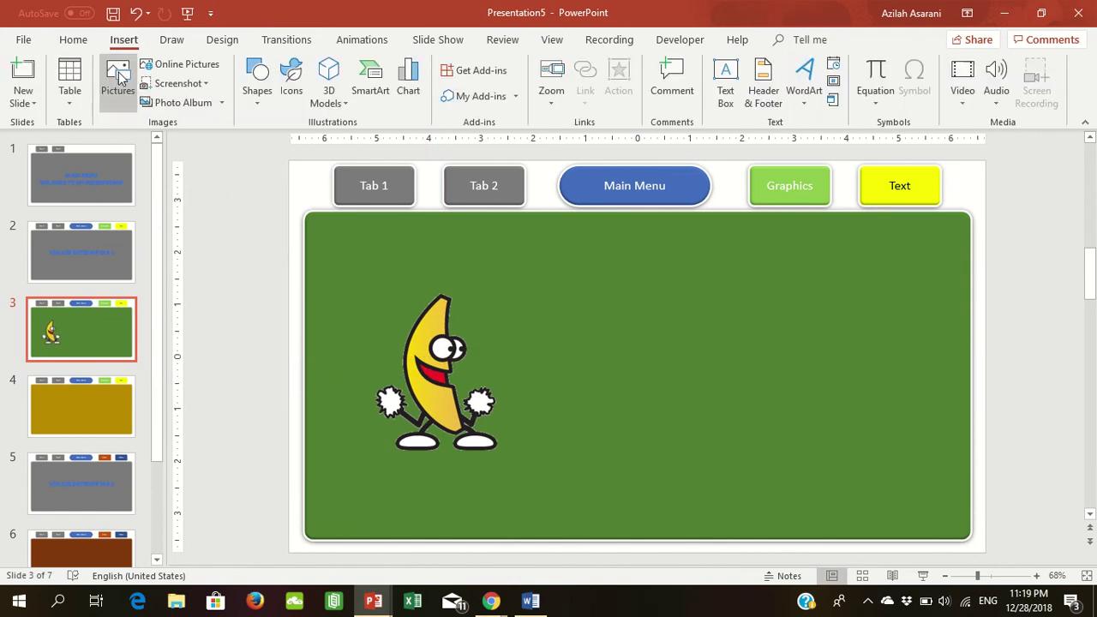
- Insert the Actividades-doraemon picture and nudge it slightly down
{"action": "left_click", "coordinate": [121, 77]}
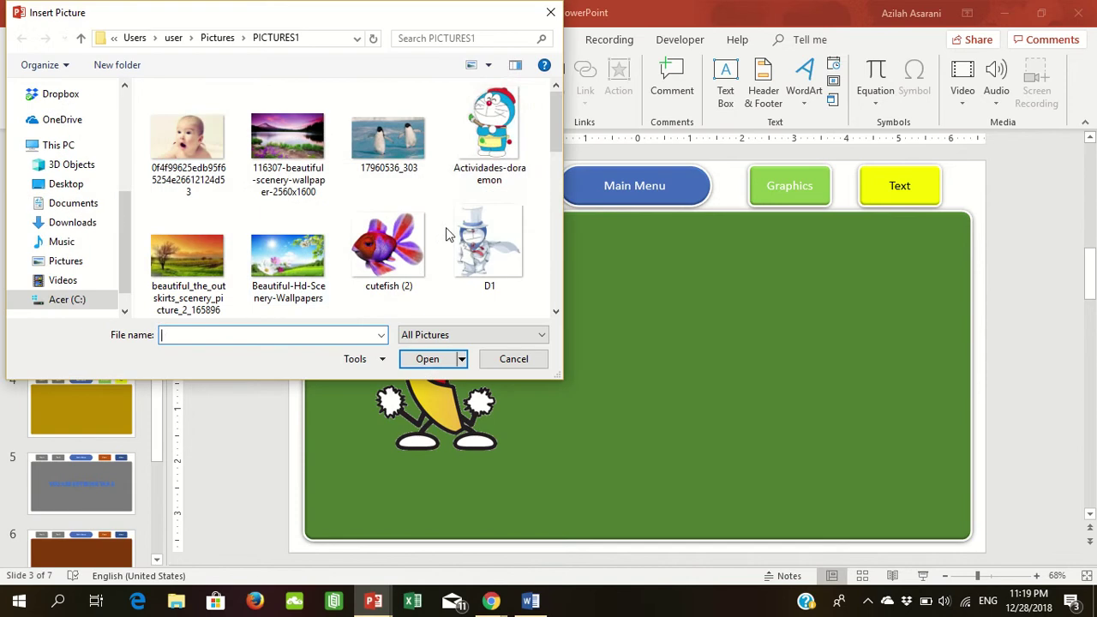
{"action": "left_click", "coordinate": [456, 96]}
{"action": "left_click", "coordinate": [426, 358]}
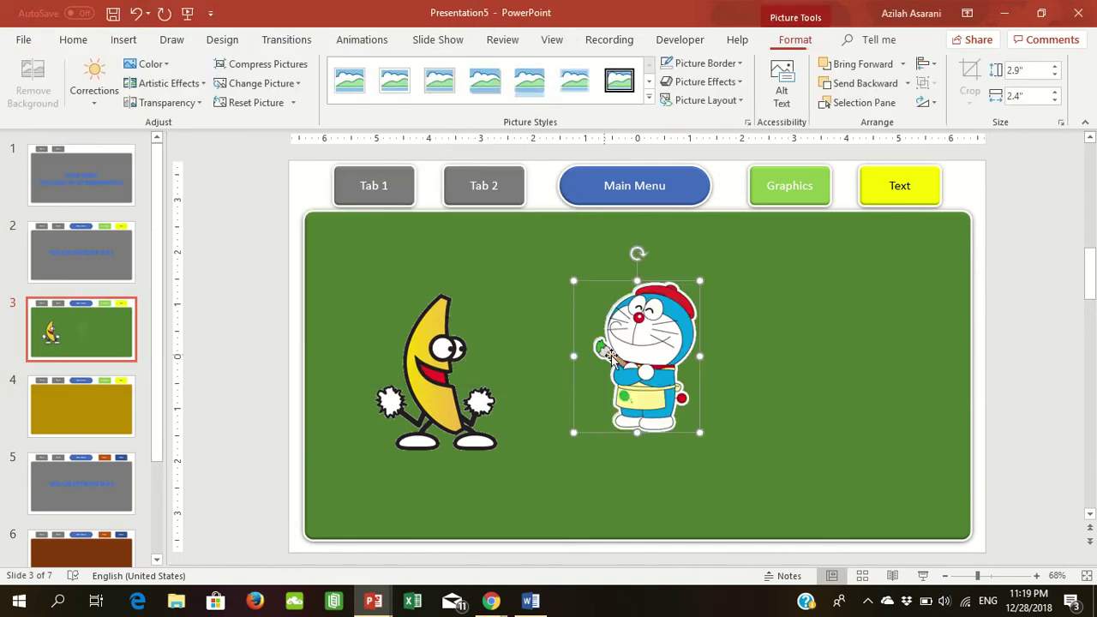
{"action": "mouse_move", "coordinate": [631, 358]}
{"action": "left_mouse_down"}
{"action": "mouse_move", "coordinate": [628, 374]}
{"action": "mouse_move", "coordinate": [610, 371]}
{"action": "left_mouse_up"}
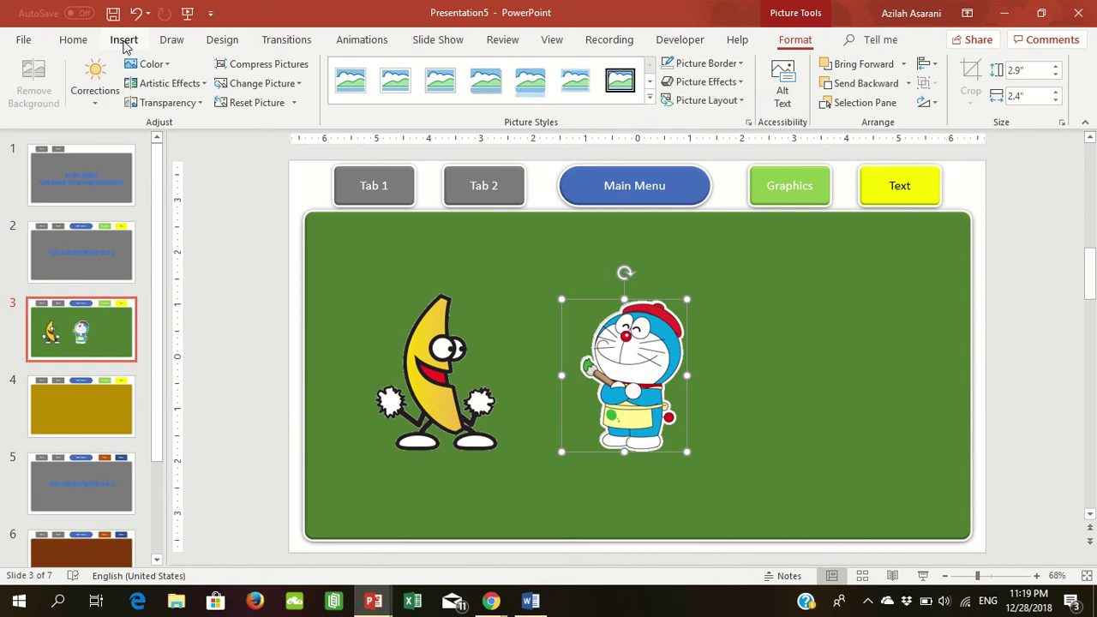
- Insert cutefish (2), shrink it to about 3.07 x 3.48 in, and spread fish and Doraemon beside the banana
{"action": "left_click", "coordinate": [123, 39]}
{"action": "left_click", "coordinate": [116, 84]}
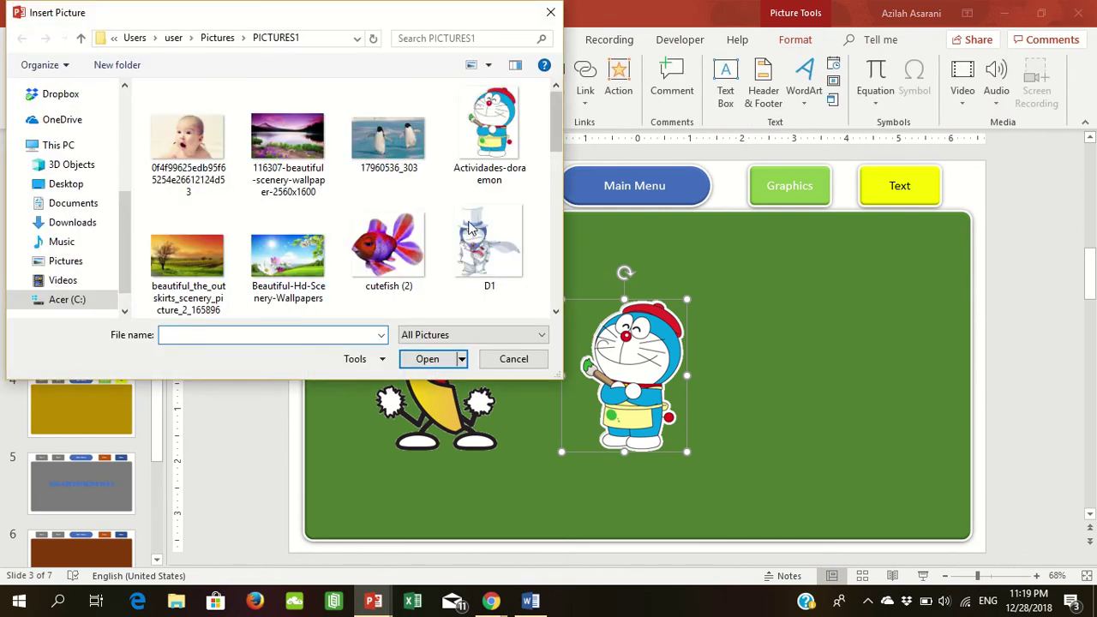
{"action": "left_click", "coordinate": [389, 252]}
{"action": "left_click", "coordinate": [424, 358]}
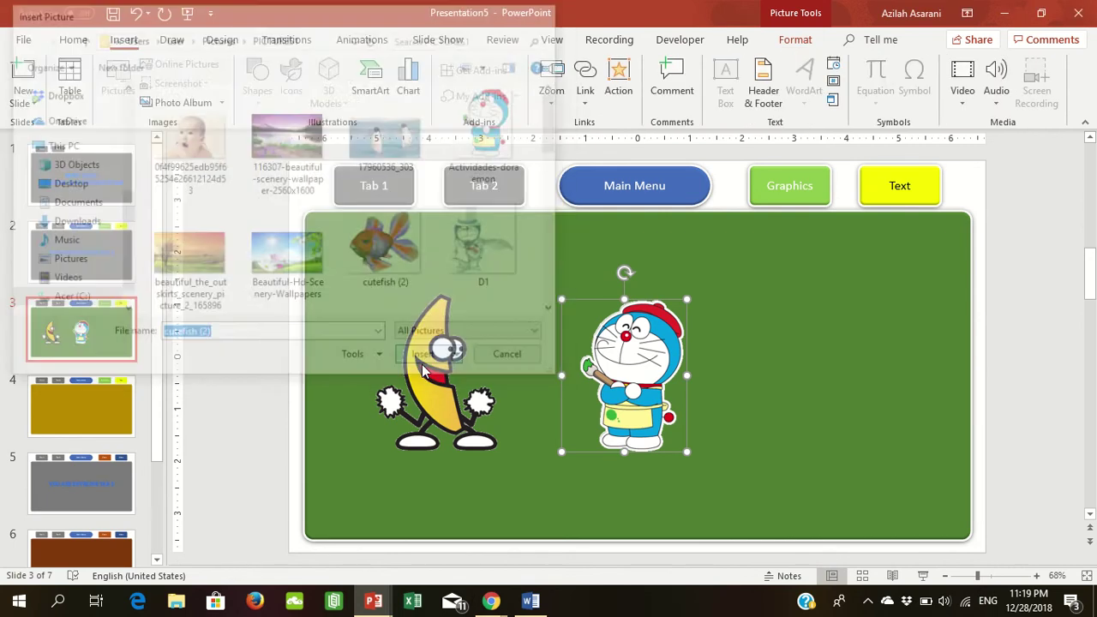
{"action": "left_click_drag", "start_coordinate": [600, 360], "coordinate": [788, 360]}
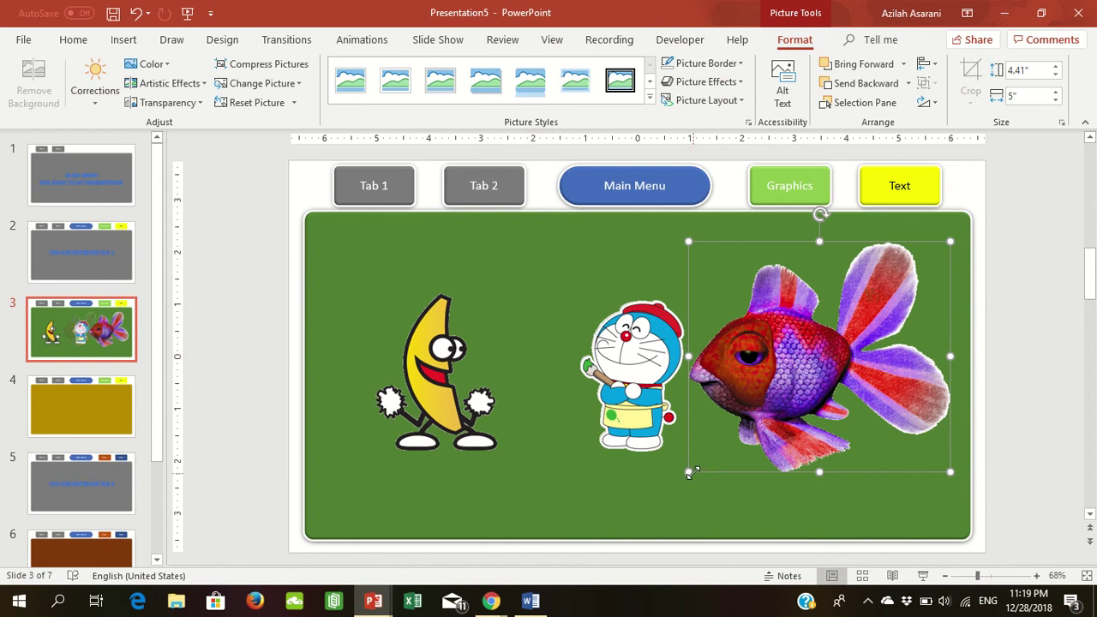
{"action": "left_click_drag", "start_coordinate": [691, 472], "coordinate": [768, 401]}
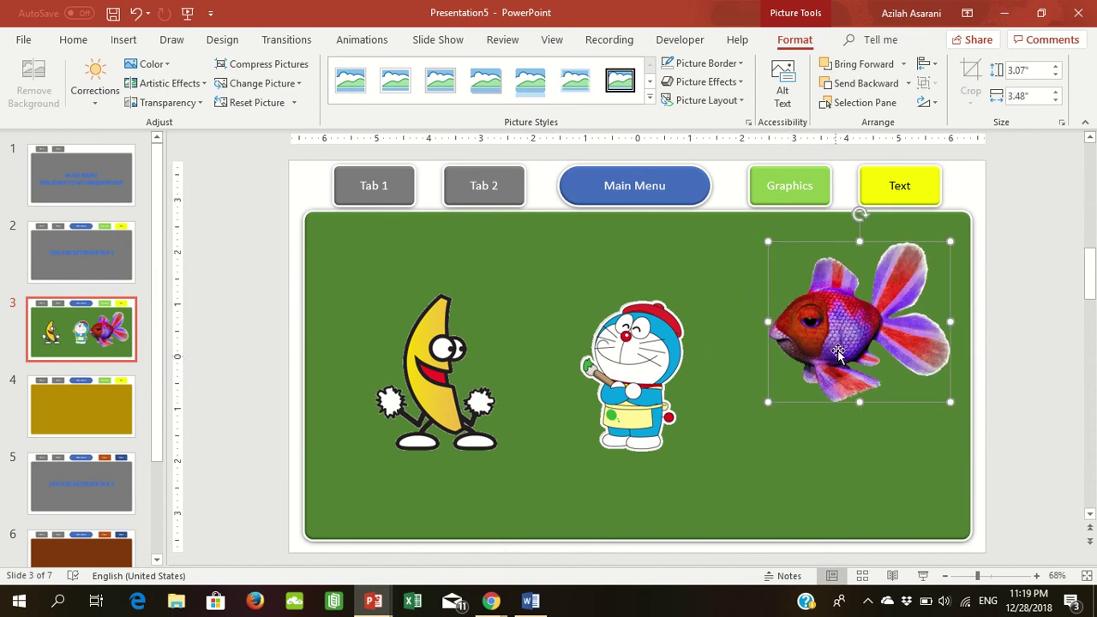
{"action": "mouse_move", "coordinate": [837, 351]}
{"action": "left_mouse_down"}
{"action": "mouse_move", "coordinate": [665, 387]}
{"action": "mouse_move", "coordinate": [570, 389]}
{"action": "left_mouse_up"}
{"action": "left_click", "coordinate": [655, 446]}
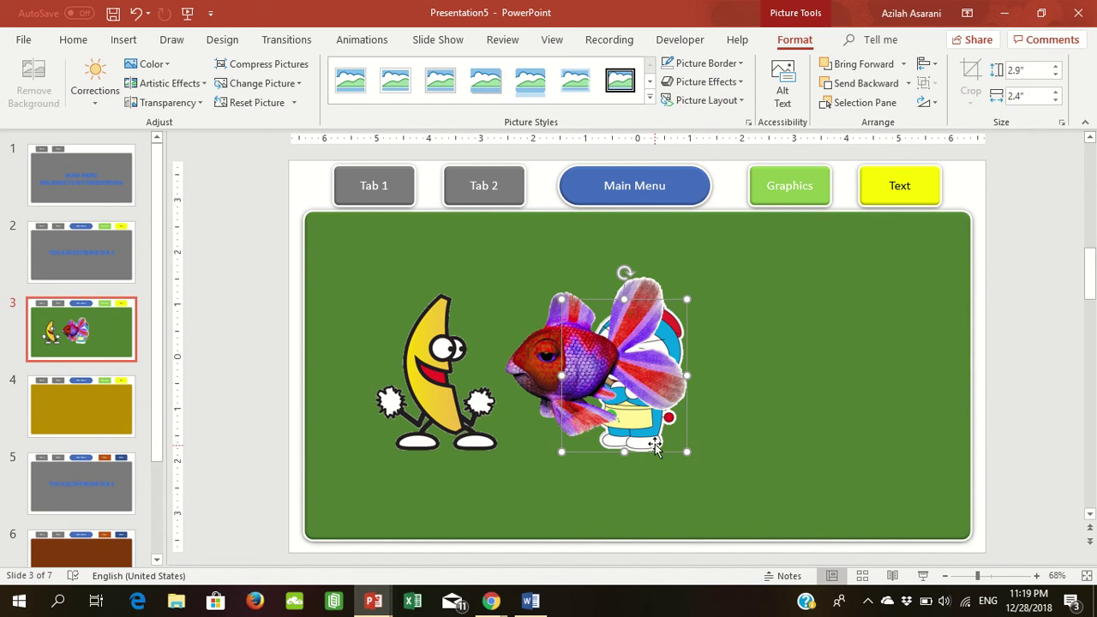
{"action": "mouse_move", "coordinate": [654, 444]}
{"action": "left_mouse_down"}
{"action": "mouse_move", "coordinate": [654, 433]}
{"action": "mouse_move", "coordinate": [848, 443]}
{"action": "left_mouse_up"}
{"action": "left_click_drag", "start_coordinate": [561, 360], "coordinate": [604, 381]}
{"action": "left_click", "coordinate": [95, 417]}
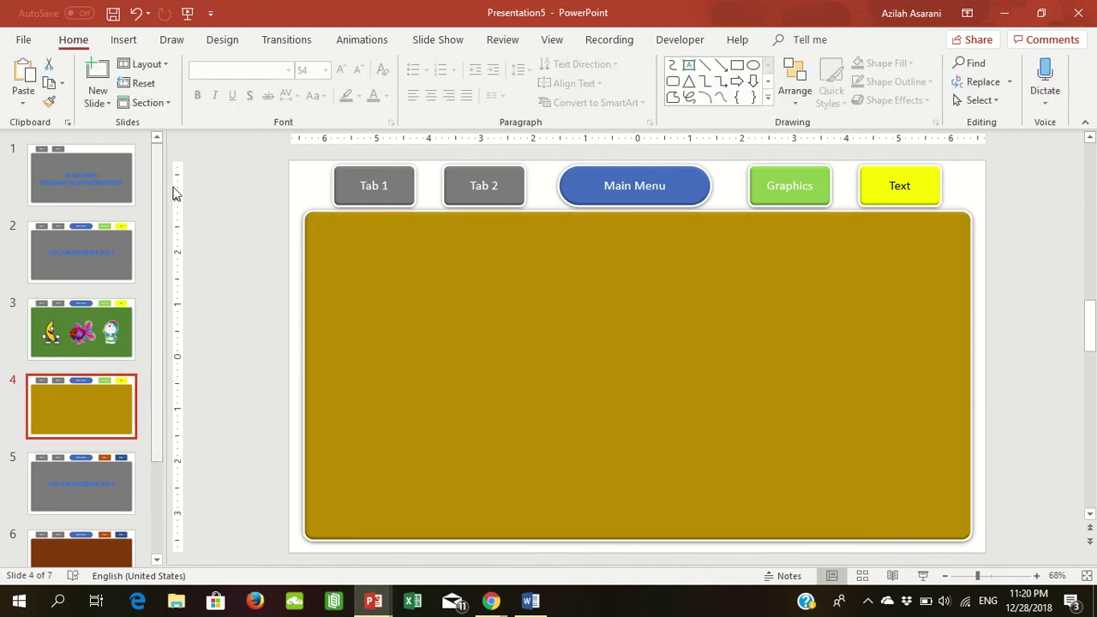
- Add plain black WordArt reading 'THIS IS WORD ART' to slide 4 and nudge it slightly down
{"action": "left_click", "coordinate": [123, 40]}
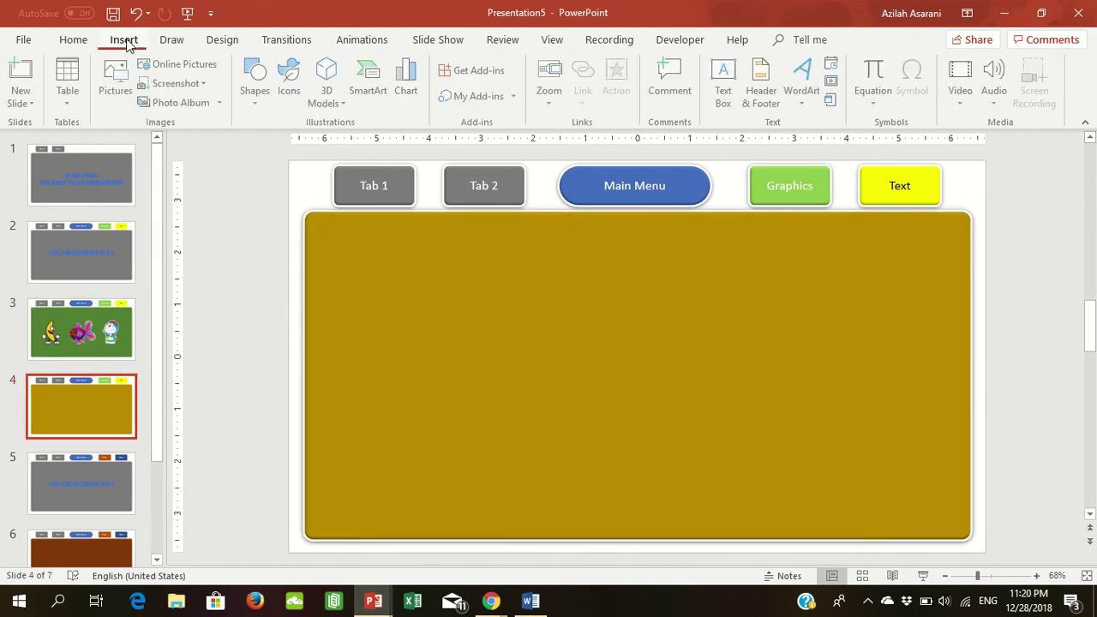
{"action": "left_click", "coordinate": [804, 90]}
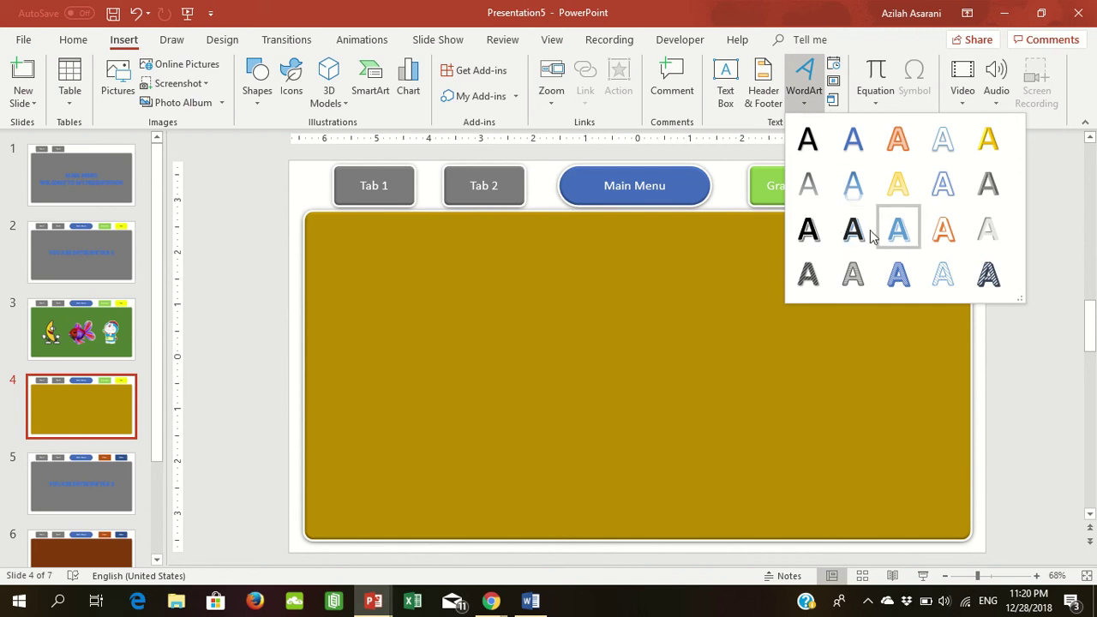
{"action": "left_click", "coordinate": [809, 143]}
{"action": "type", "text": "T"}
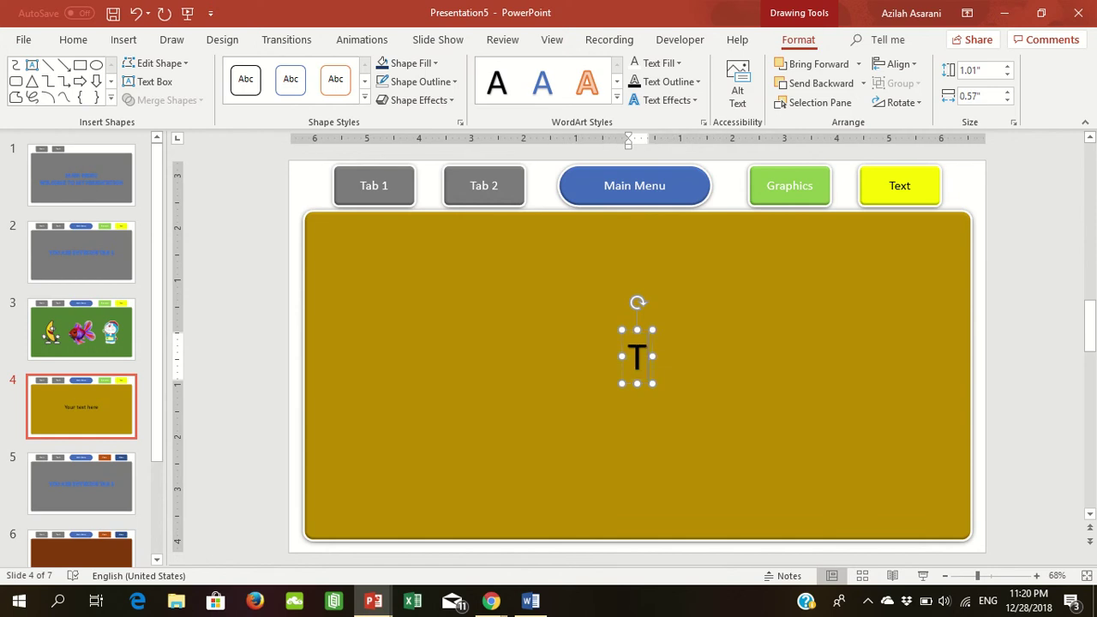
{"action": "type", "text": "HIS IS W"}
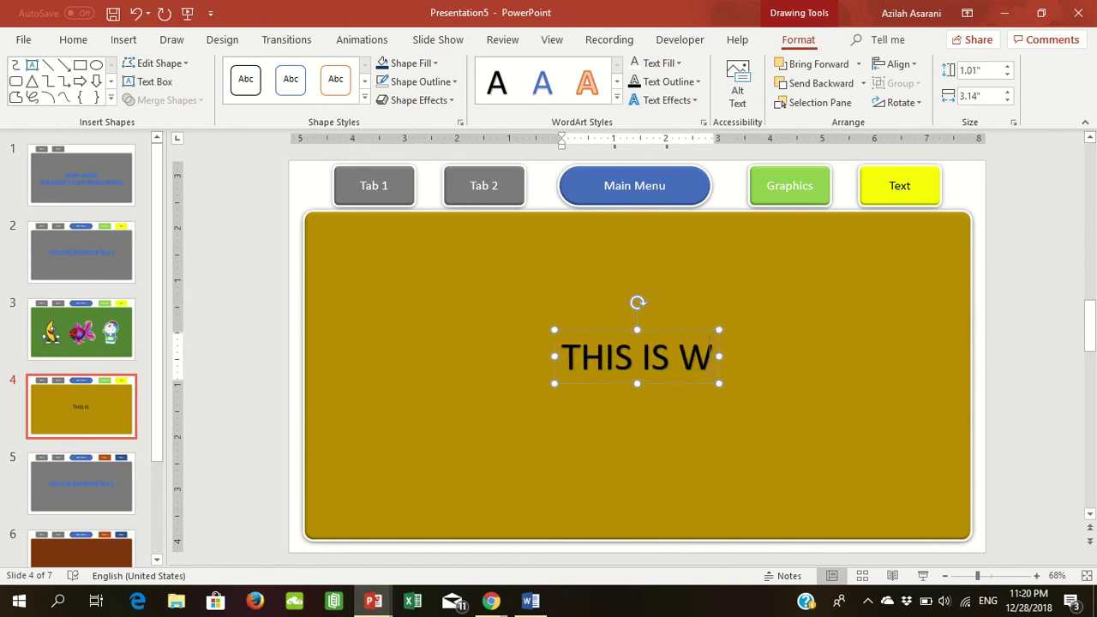
{"action": "type", "text": "ORD ARE"}
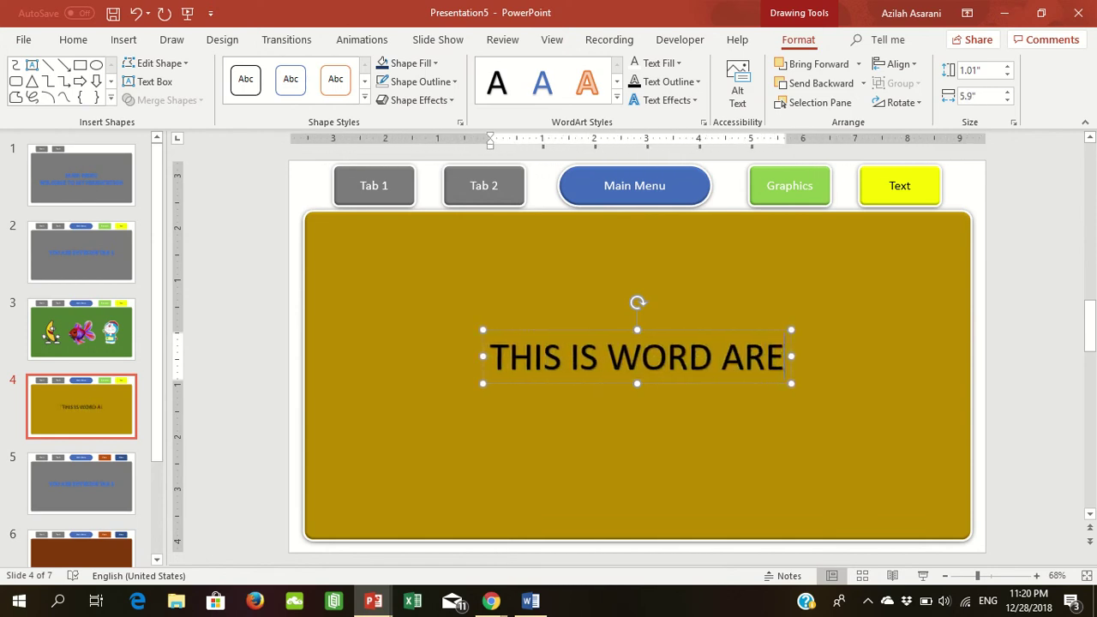
{"action": "key", "text": "BackSpace"}
{"action": "type", "text": "T"}
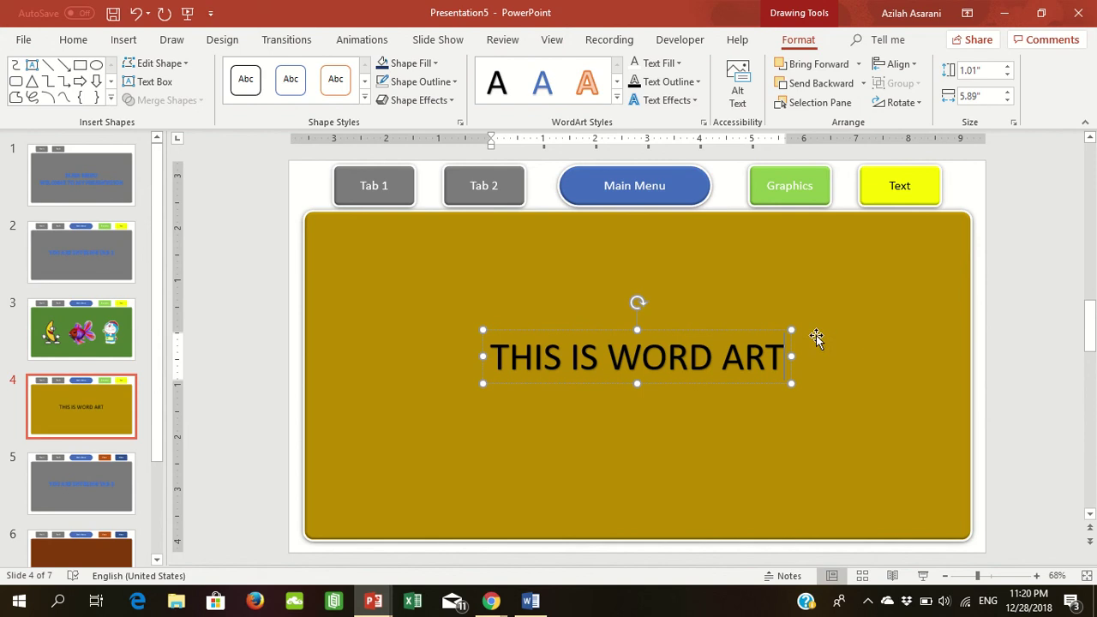
{"action": "left_click", "coordinate": [788, 331]}
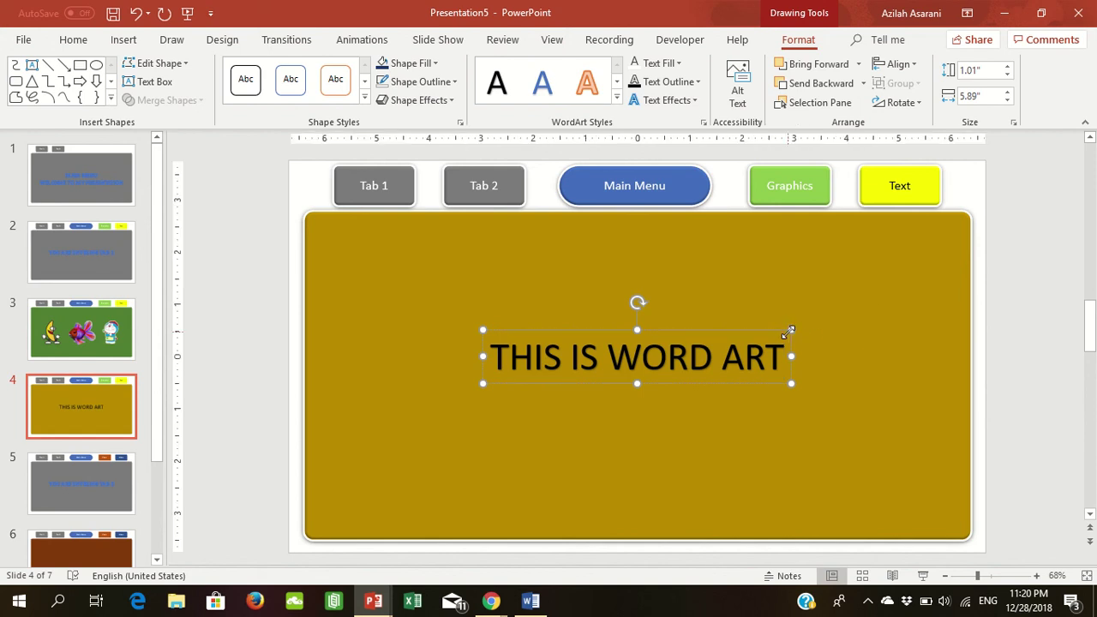
{"action": "left_click_drag", "start_coordinate": [753, 329], "coordinate": [753, 348]}
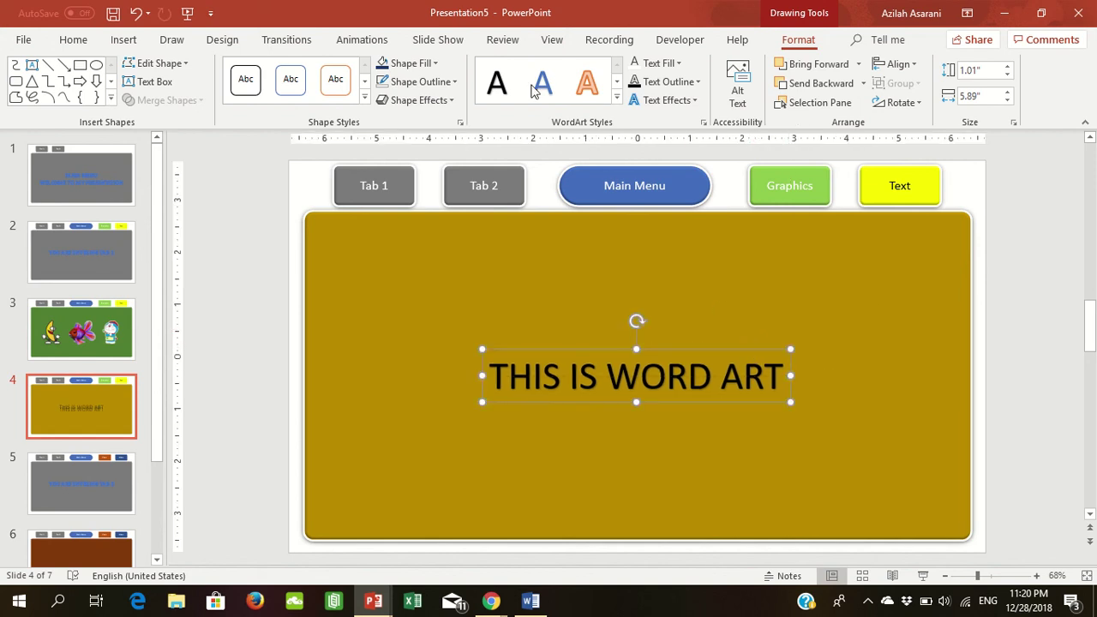
- Expand the Animations gallery to show all entrance, emphasis and exit effects
{"action": "left_click", "coordinate": [347, 41]}
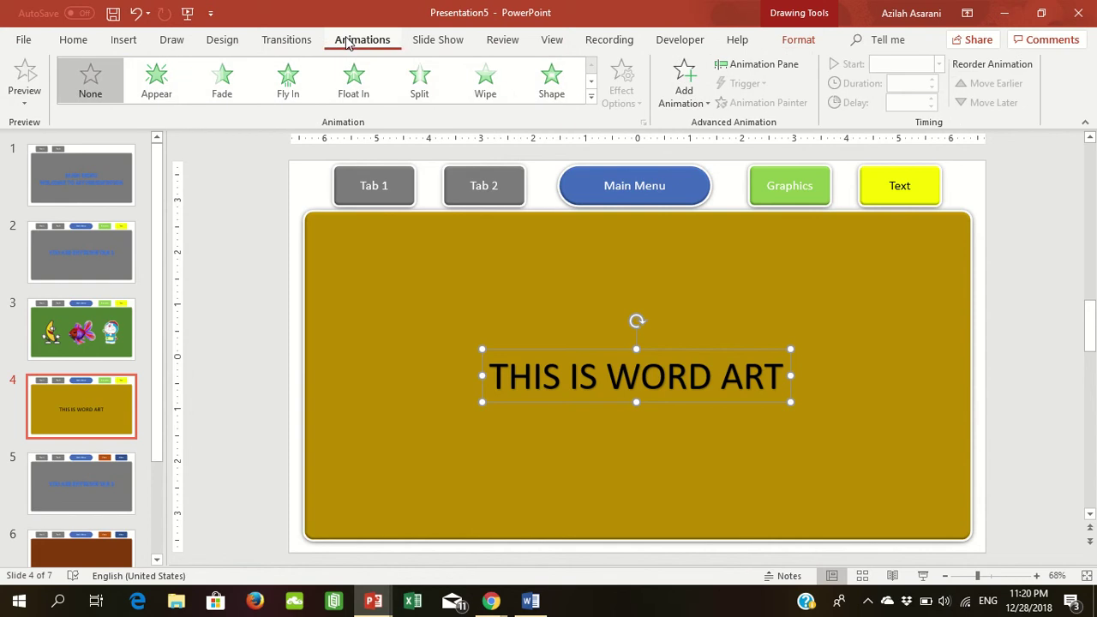
{"action": "left_click", "coordinate": [590, 97]}
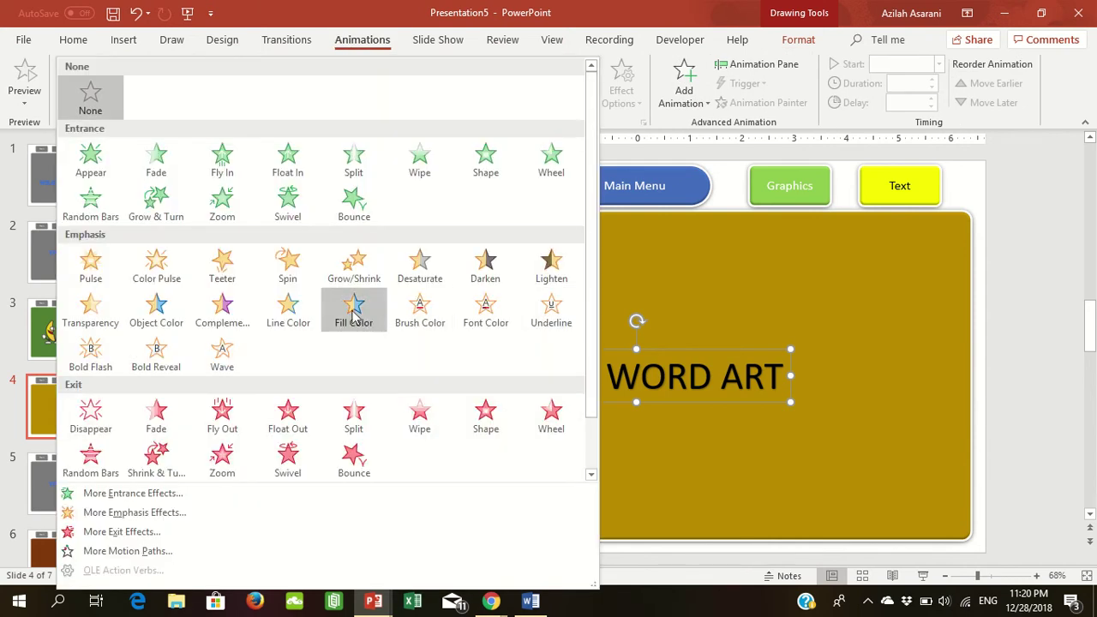
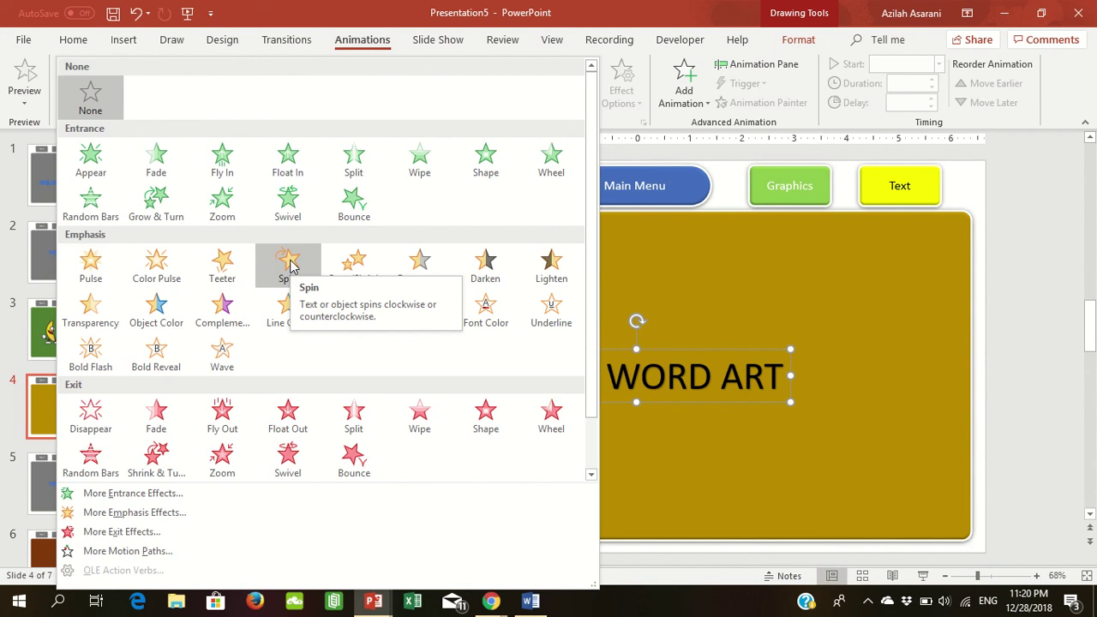
- Apply the Wave emphasis to the slide 4 word art, repeating 10 times and starting With Previous
{"action": "left_click", "coordinate": [222, 351]}
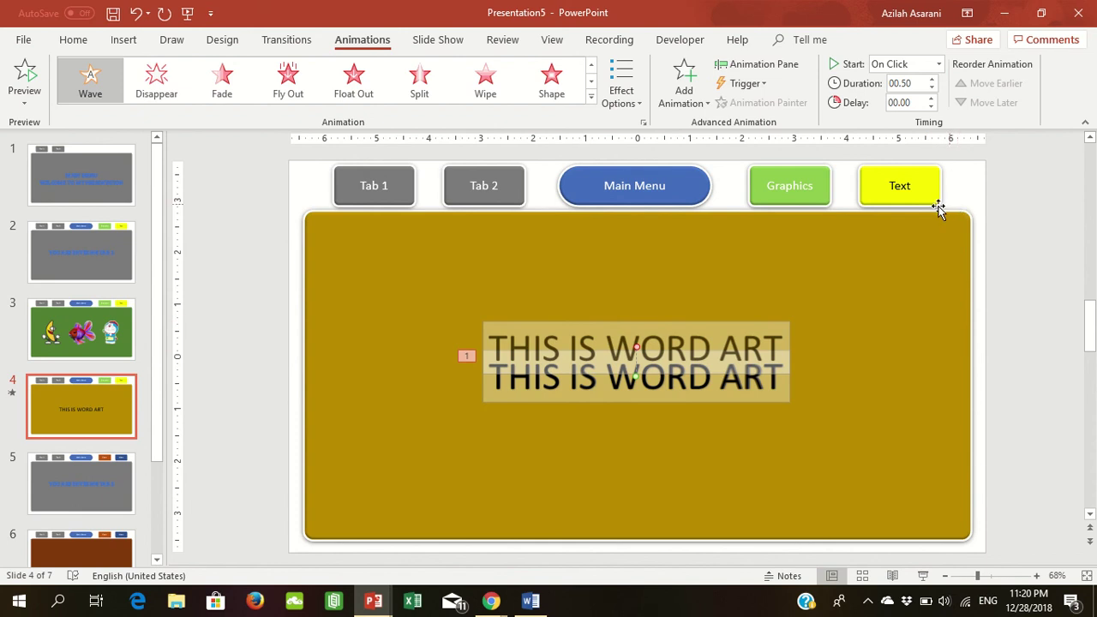
{"action": "left_click", "coordinate": [785, 69]}
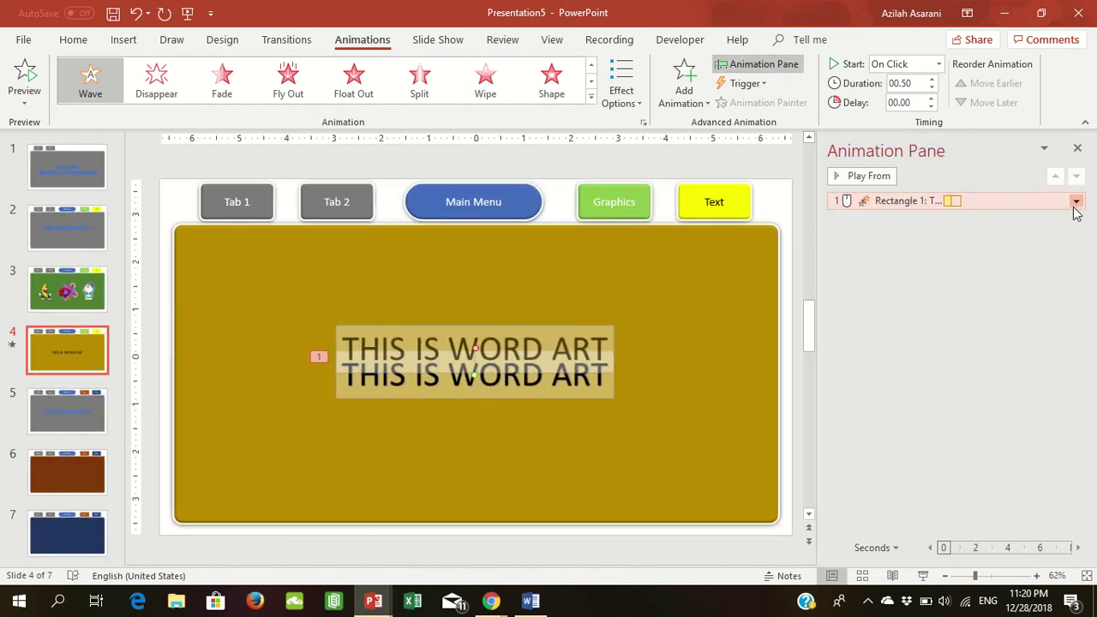
{"action": "left_click", "coordinate": [1075, 200]}
{"action": "left_click", "coordinate": [983, 294]}
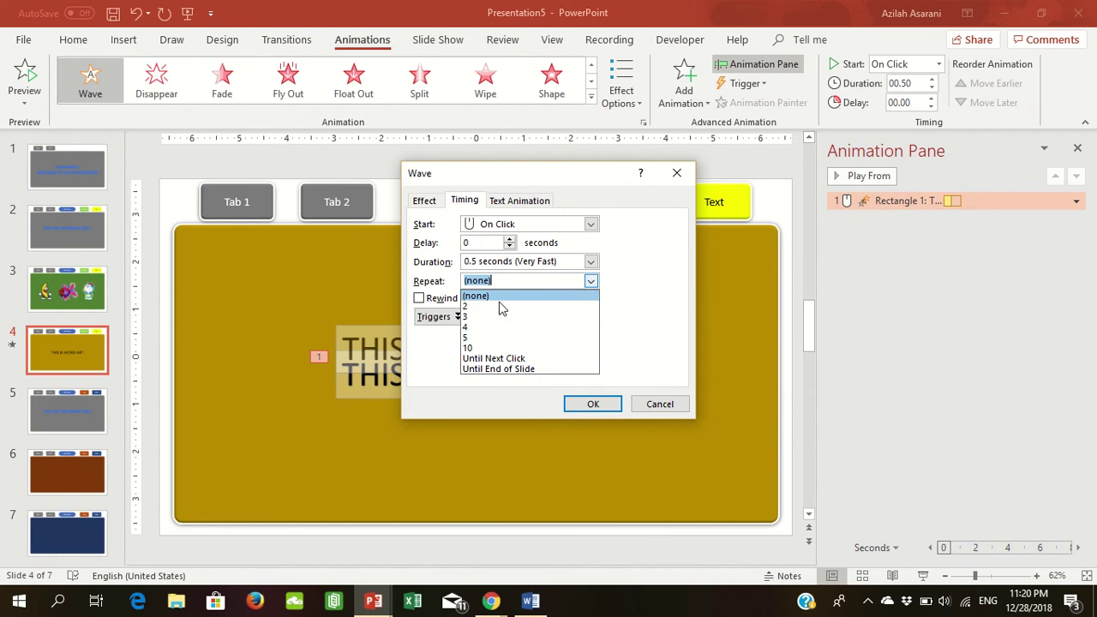
{"action": "left_click", "coordinate": [481, 348]}
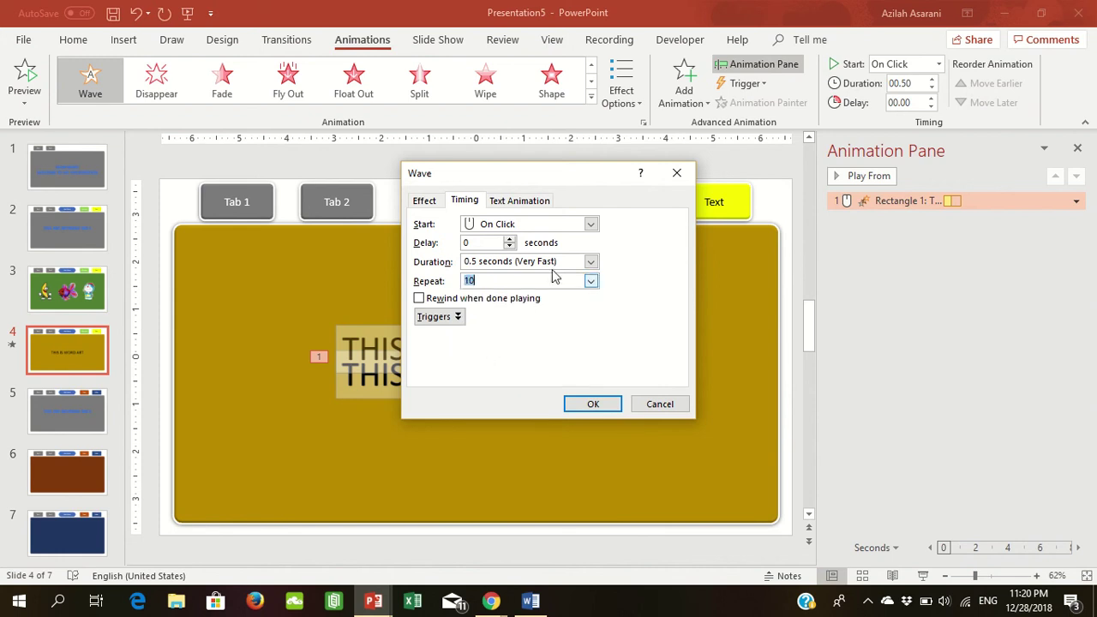
{"action": "left_click", "coordinate": [590, 225]}
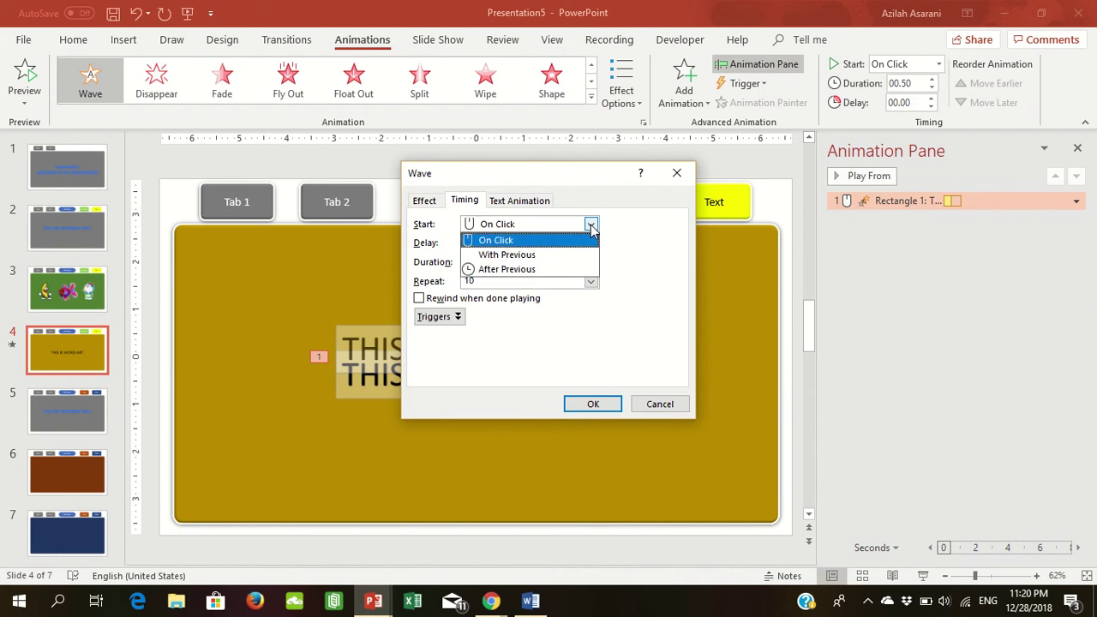
{"action": "left_click", "coordinate": [518, 255]}
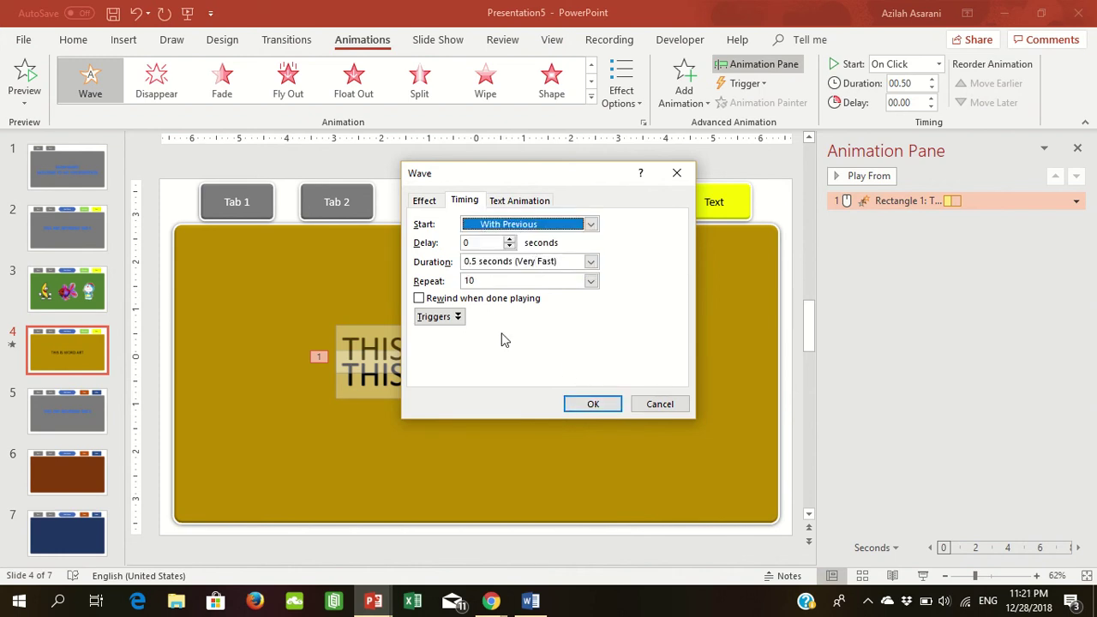
{"action": "left_click", "coordinate": [424, 298]}
{"action": "left_click", "coordinate": [599, 406]}
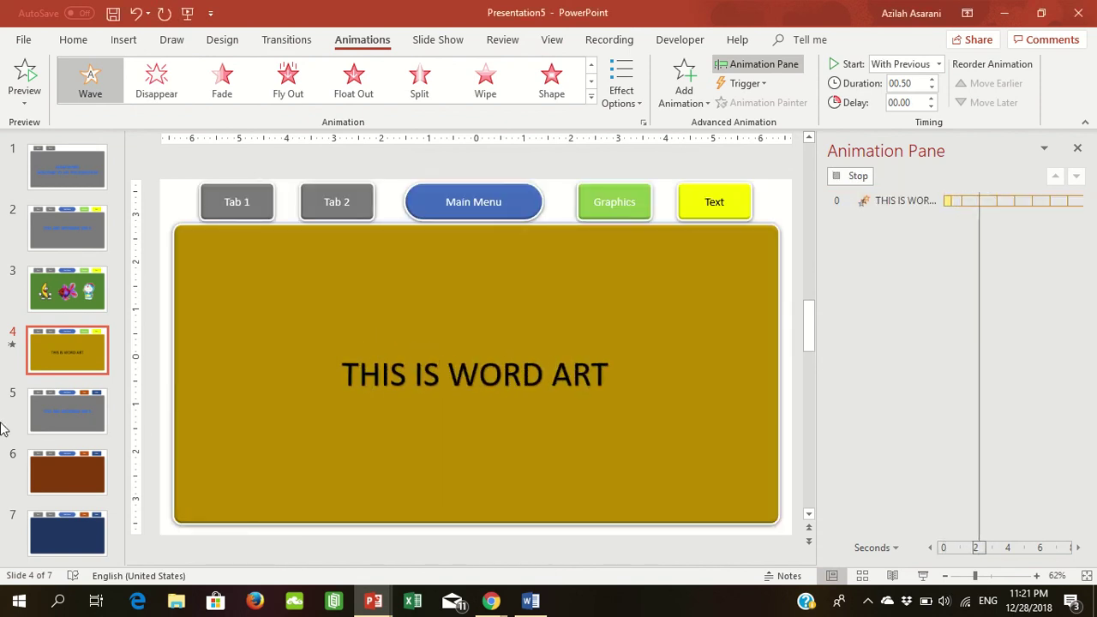
- Insert a clustered column chart on slide 6 and give it chart style 4
{"action": "left_click", "coordinate": [69, 469]}
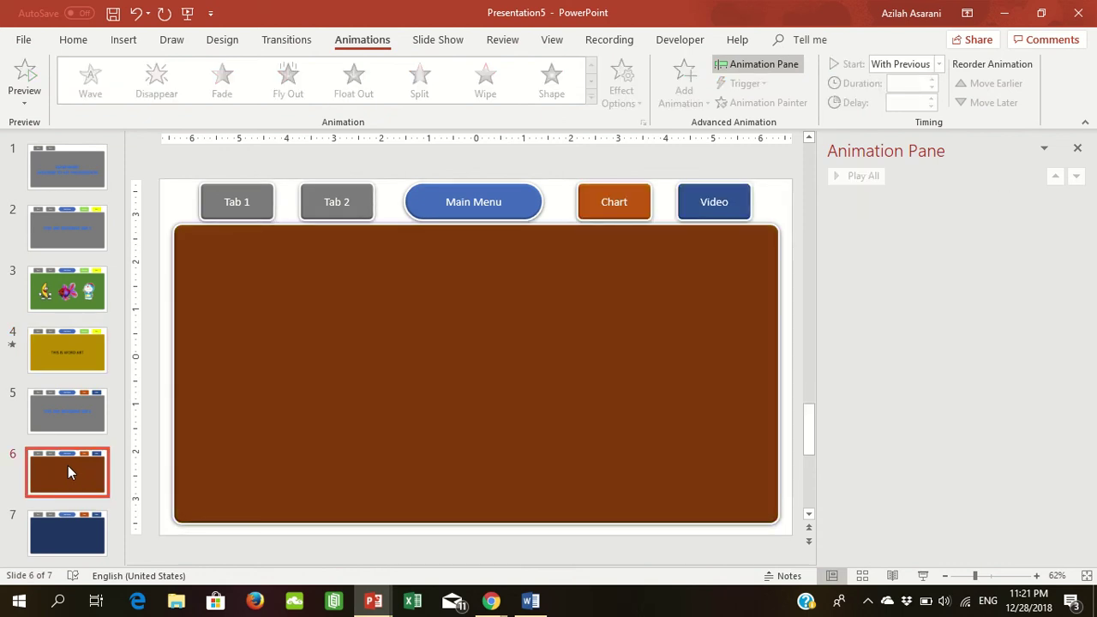
{"action": "left_click", "coordinate": [123, 40]}
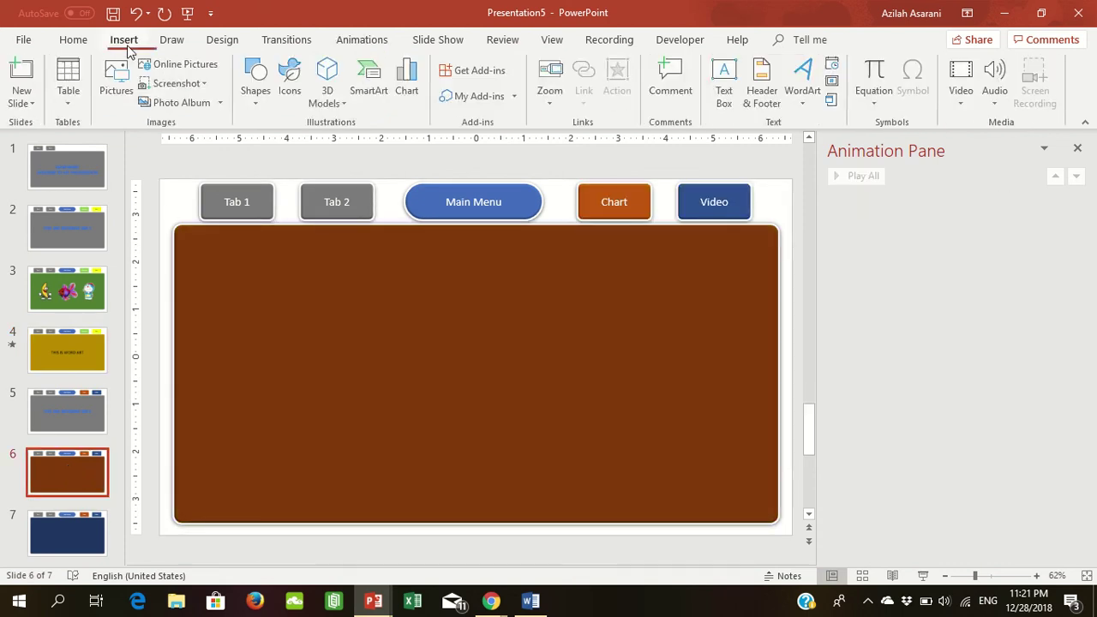
{"action": "left_click", "coordinate": [409, 79]}
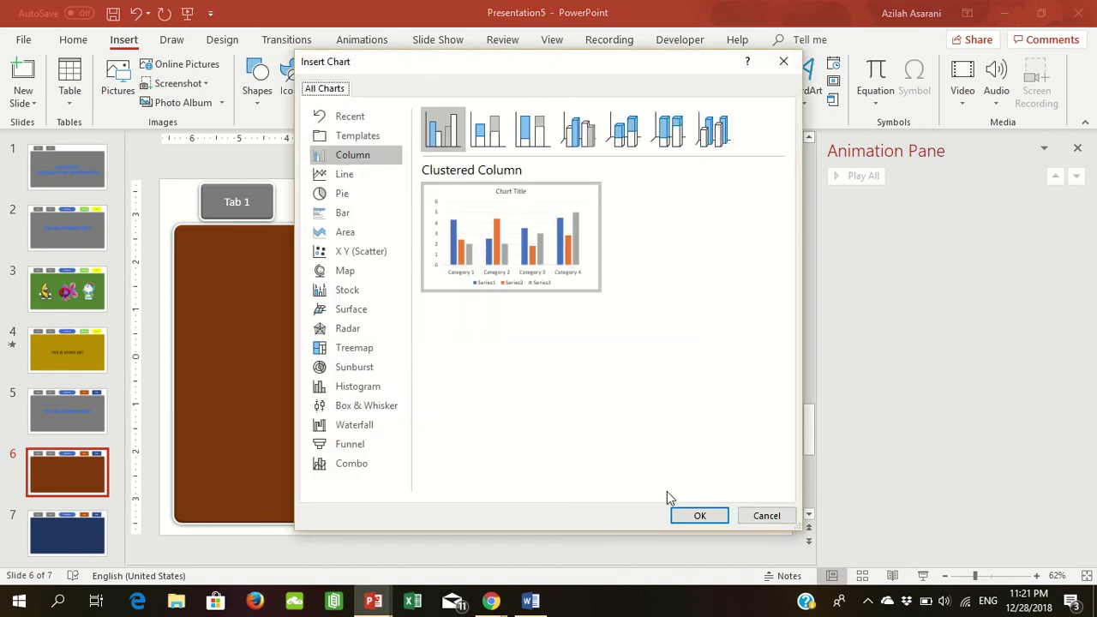
{"action": "left_click", "coordinate": [699, 515]}
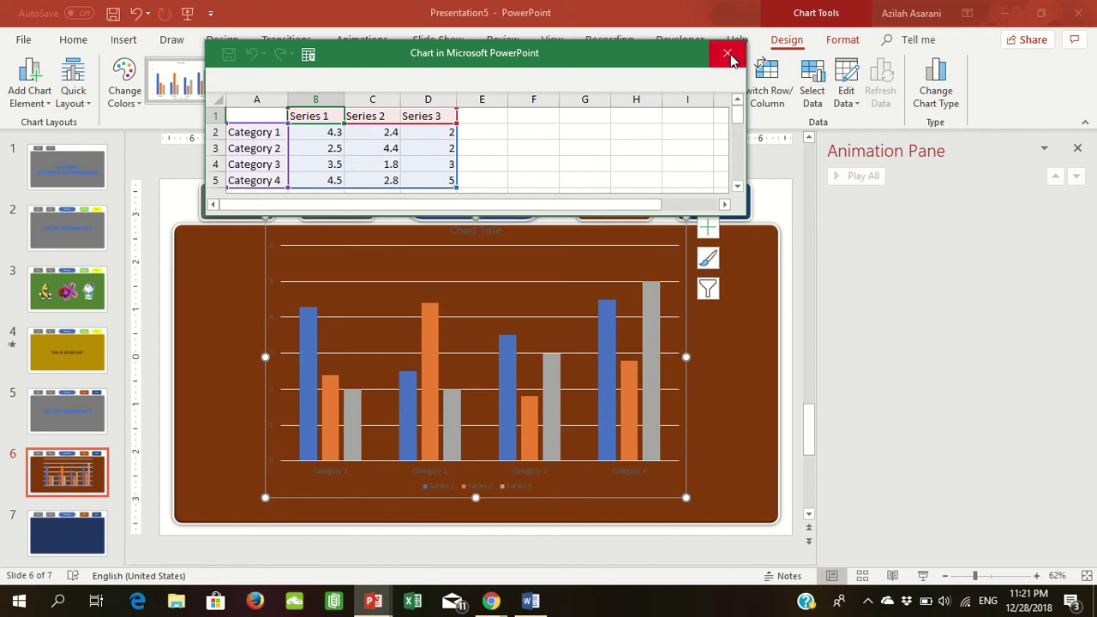
{"action": "left_click", "coordinate": [730, 53]}
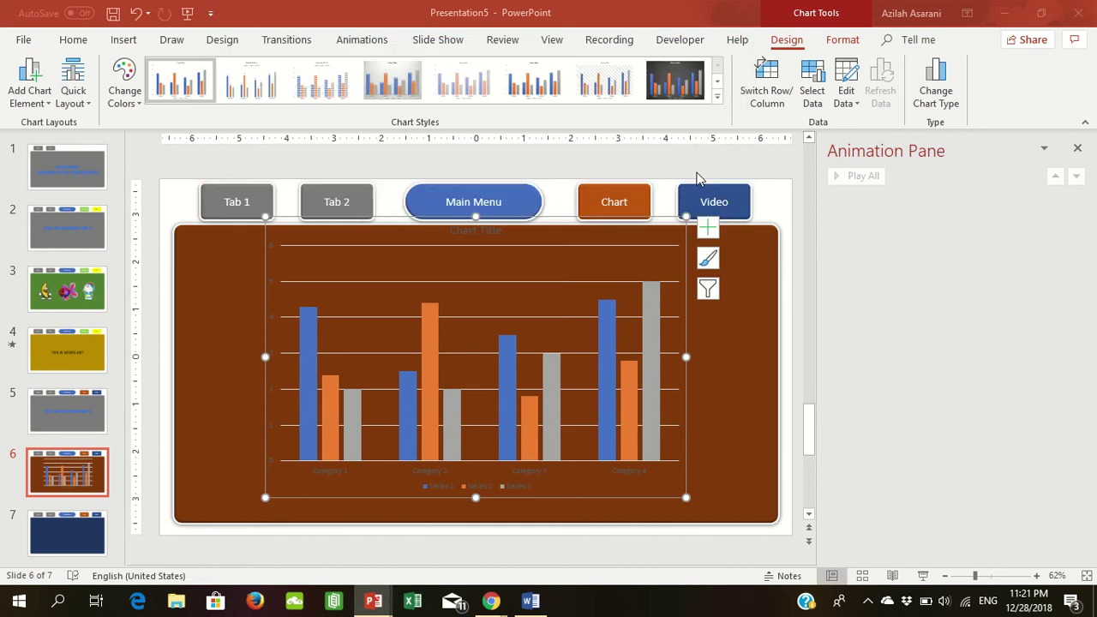
{"action": "left_click", "coordinate": [392, 81]}
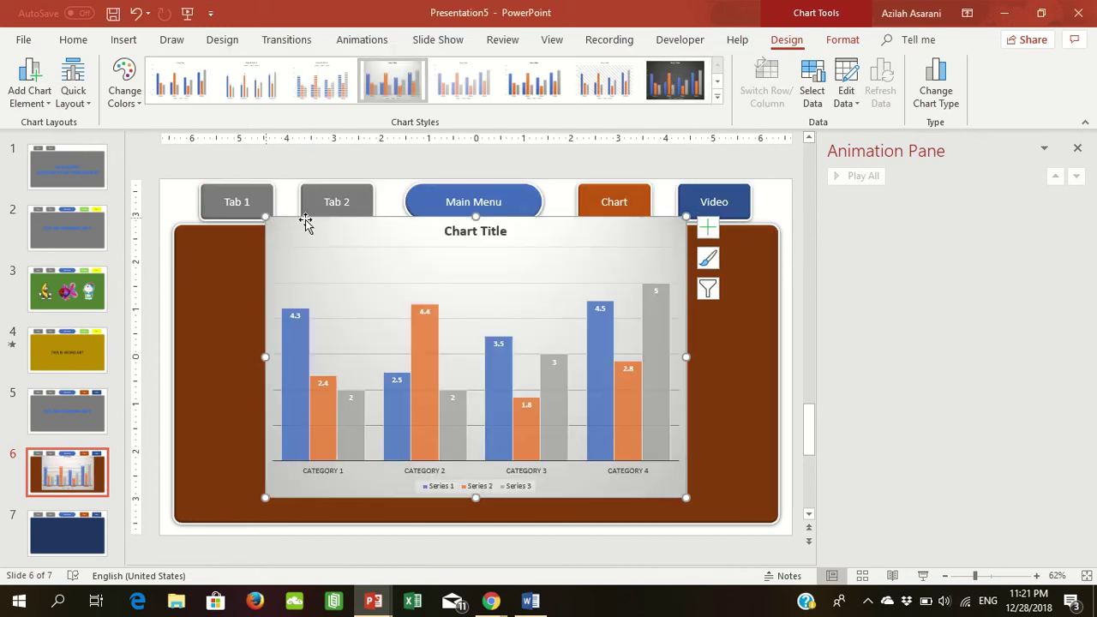
- Move the chart below the tab buttons and retitle it 'This is a chart'
{"action": "left_click_drag", "start_coordinate": [460, 216], "coordinate": [465, 271]}
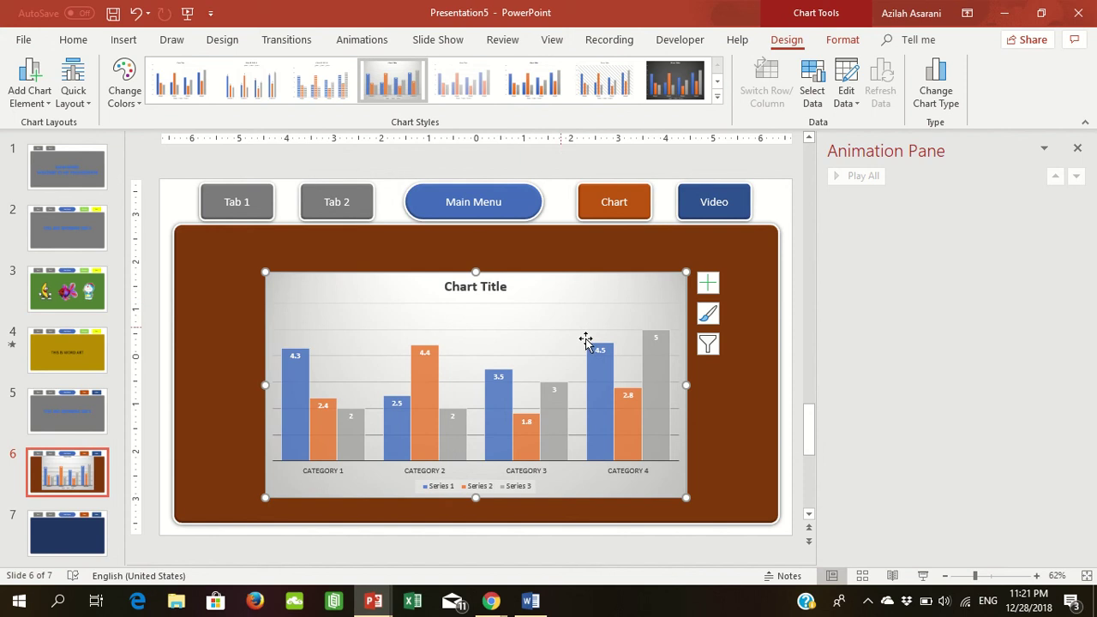
{"action": "left_click", "coordinate": [479, 291]}
{"action": "left_click", "coordinate": [479, 288]}
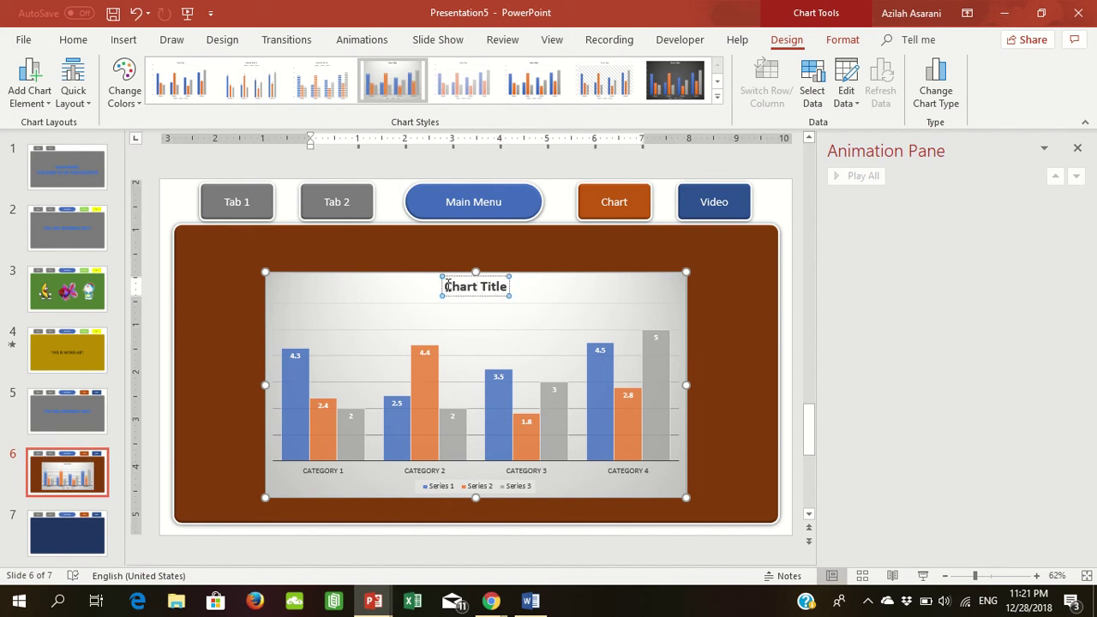
{"action": "left_click_drag", "start_coordinate": [446, 286], "coordinate": [532, 283]}
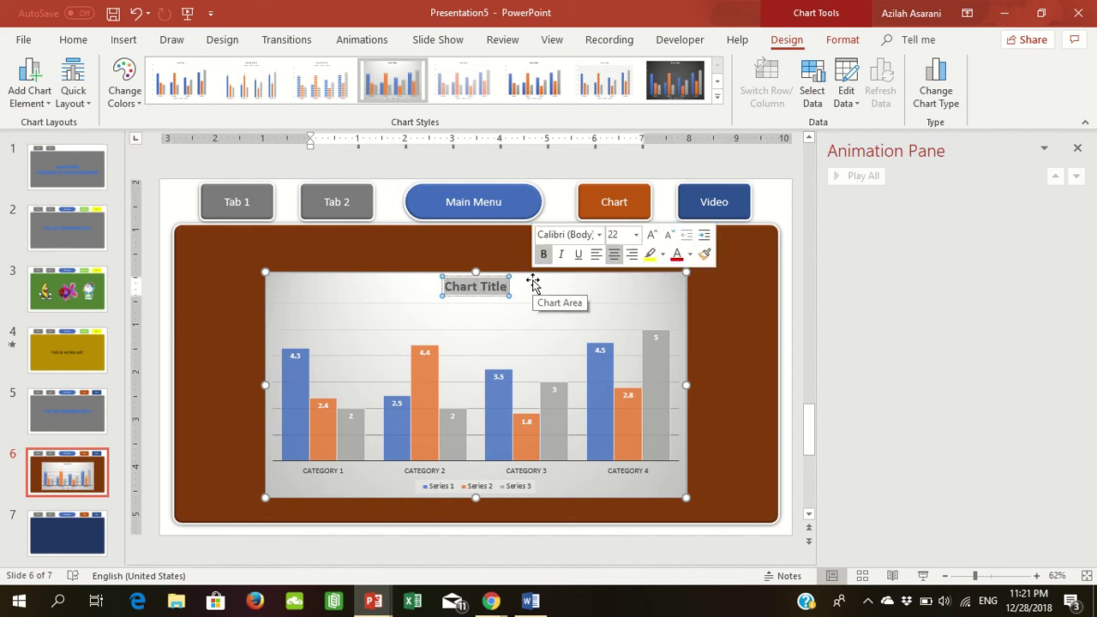
{"action": "type", "text": "tHIS"}
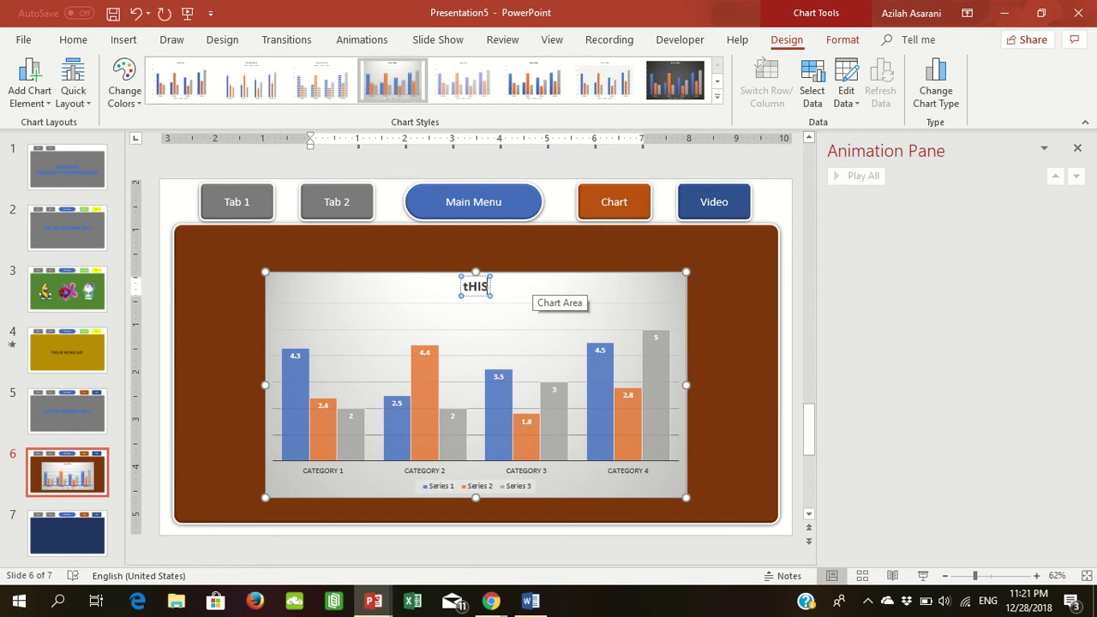
{"action": "key", "text": "BackSpace"}
{"action": "key", "text": "BackSpace"}
{"action": "key", "text": "BackSpace"}
{"action": "key", "text": "BackSpace"}
{"action": "type", "text": "T"}
{"action": "key", "text": "Caps_Lock"}
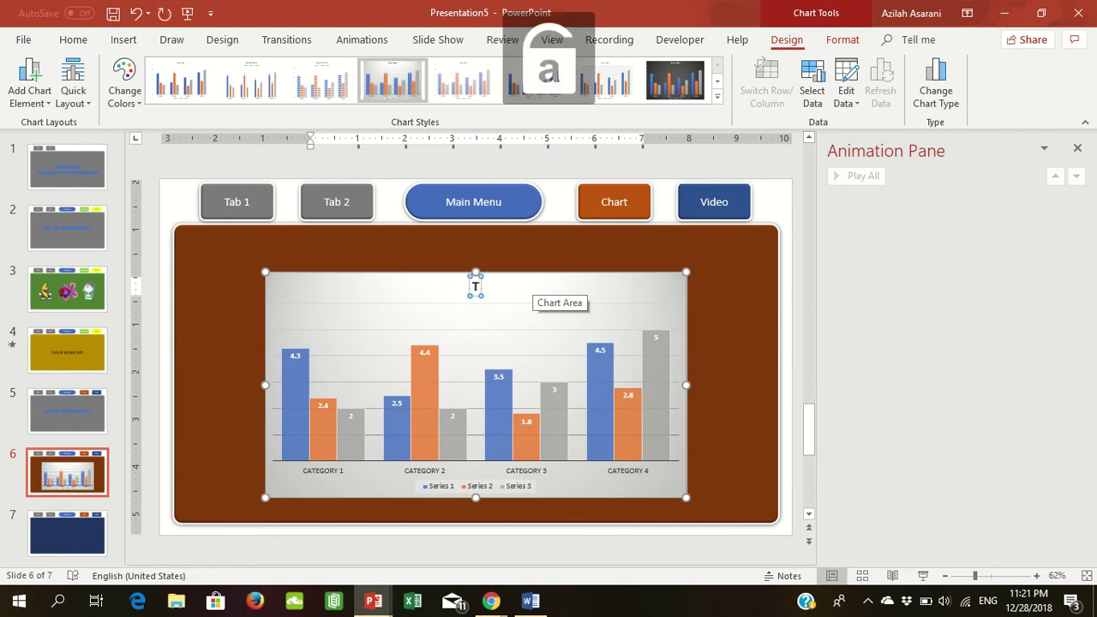
{"action": "type", "text": "his is a"}
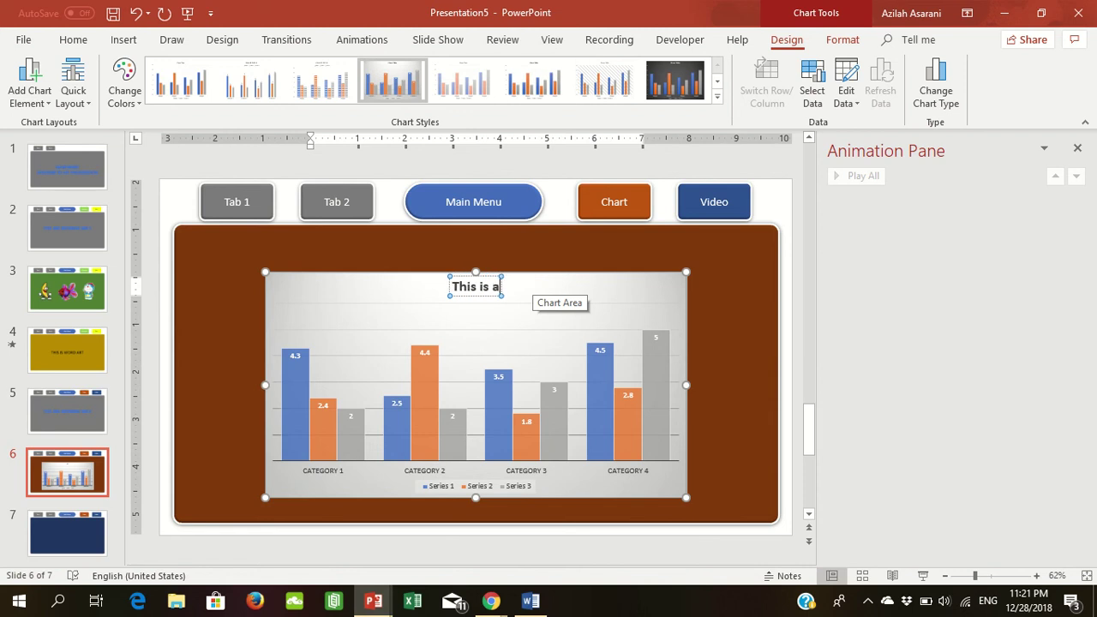
{"action": "type", "text": " chart"}
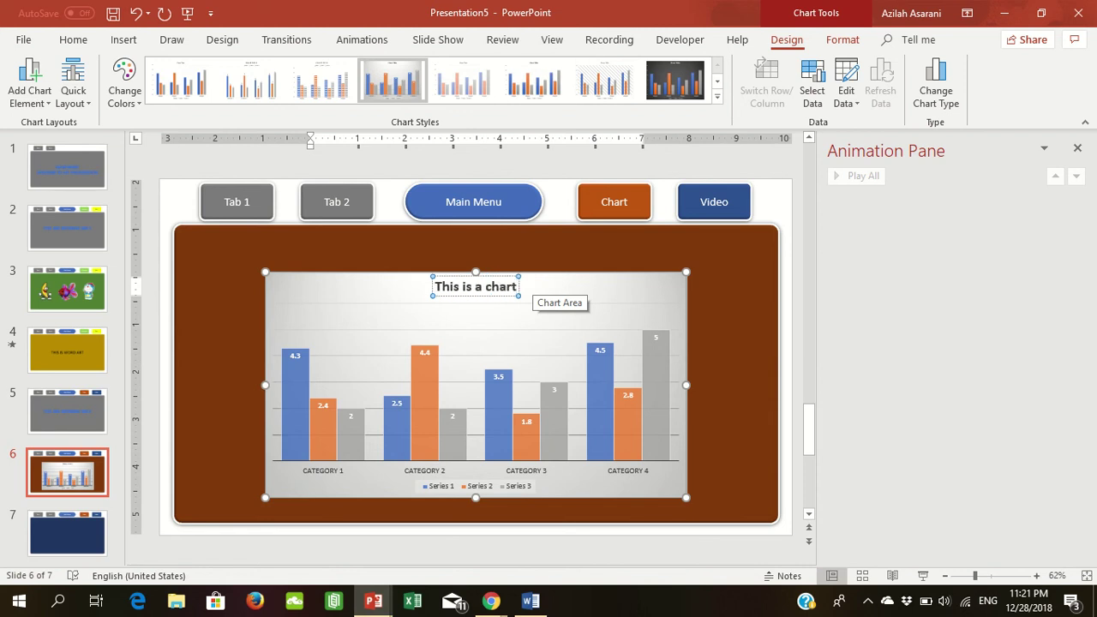
{"action": "left_click", "coordinate": [782, 198]}
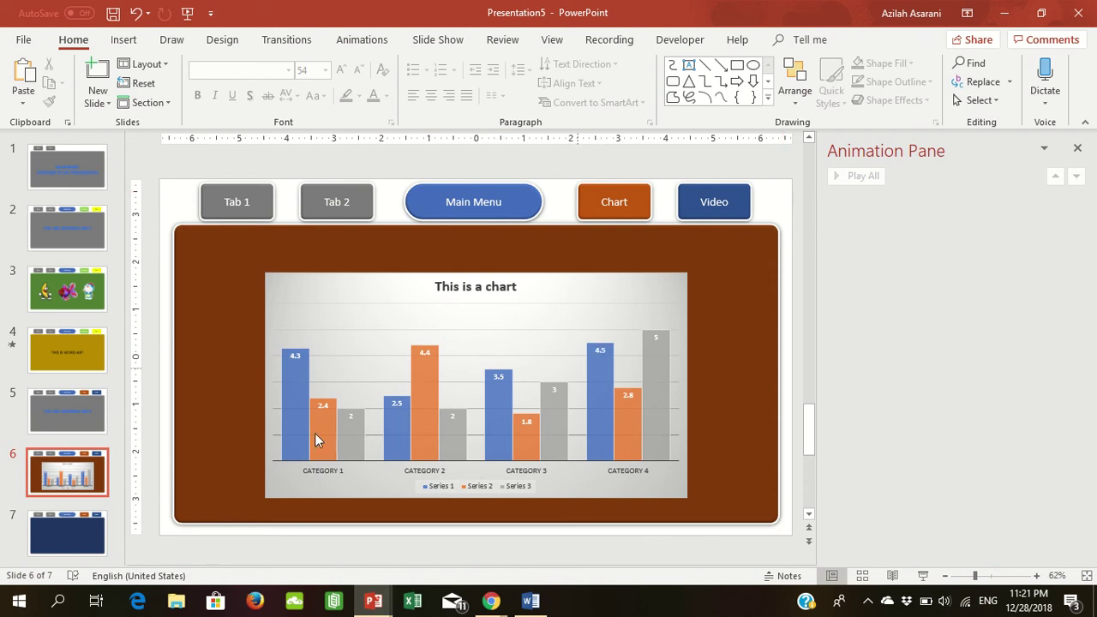
- Give the slide 6 chart a Float In entrance that starts With Previous
{"action": "left_click", "coordinate": [298, 381]}
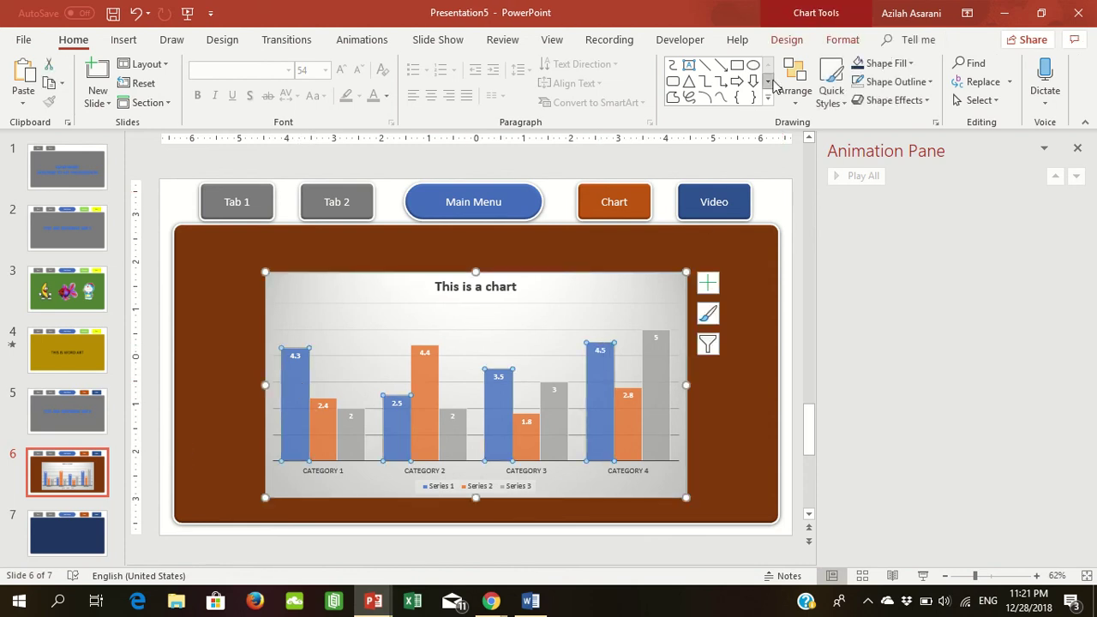
{"action": "left_click", "coordinate": [361, 42]}
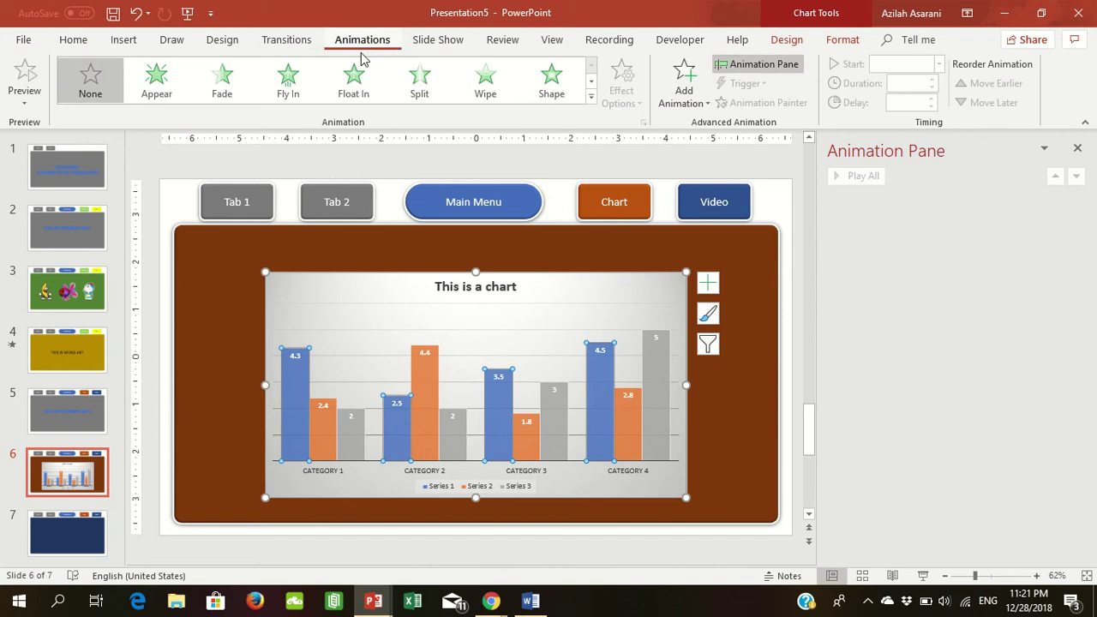
{"action": "left_click", "coordinate": [590, 97]}
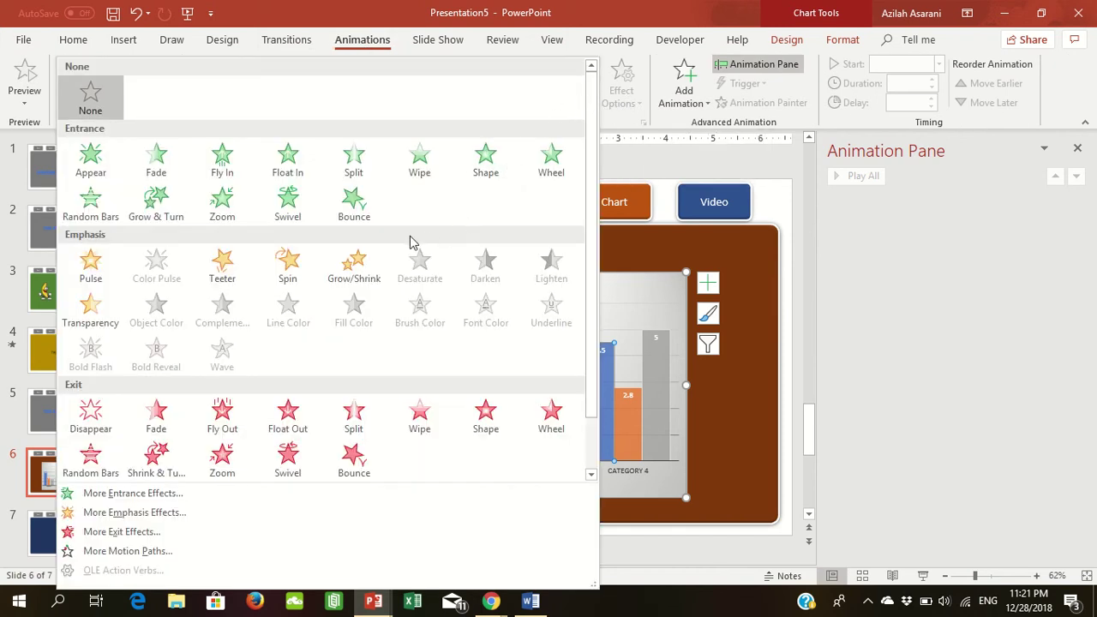
{"action": "left_click", "coordinate": [289, 161]}
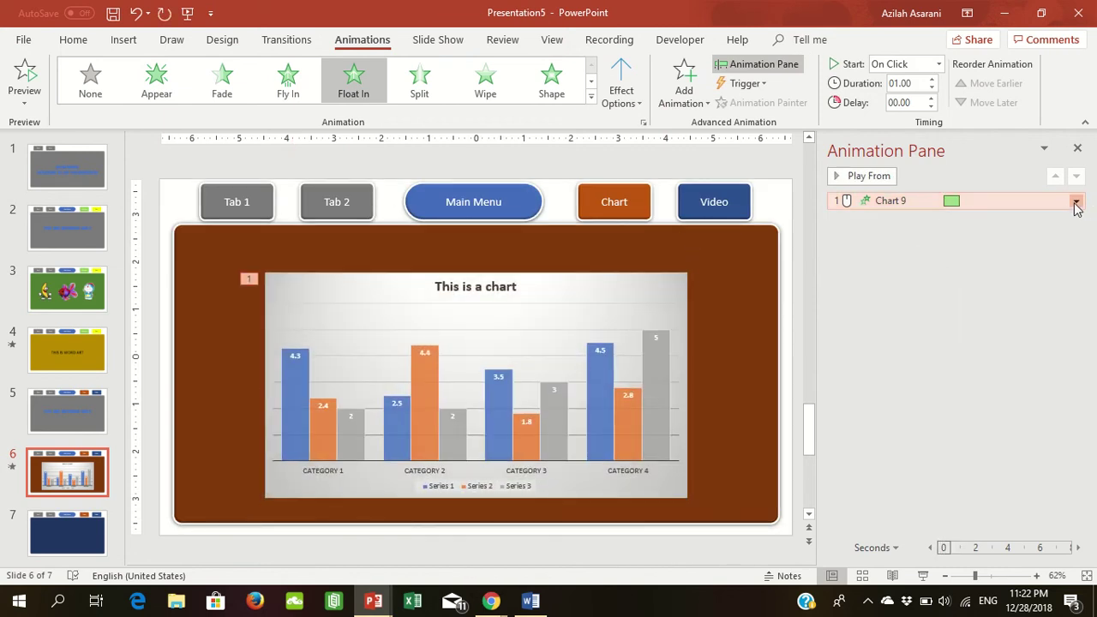
{"action": "left_click", "coordinate": [1076, 201]}
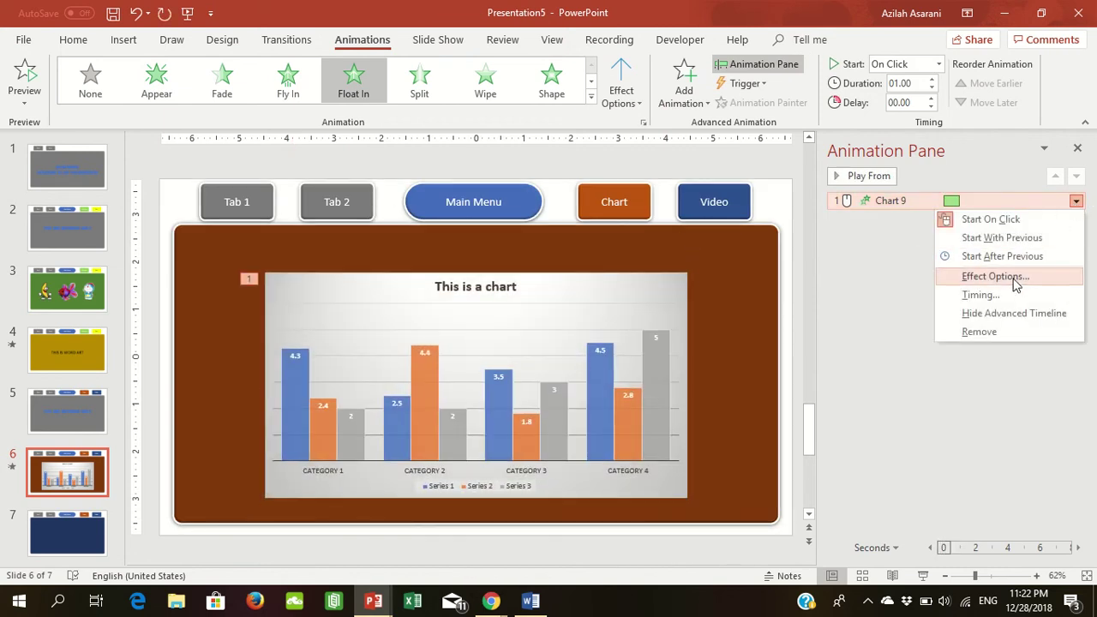
{"action": "left_click", "coordinate": [1002, 238]}
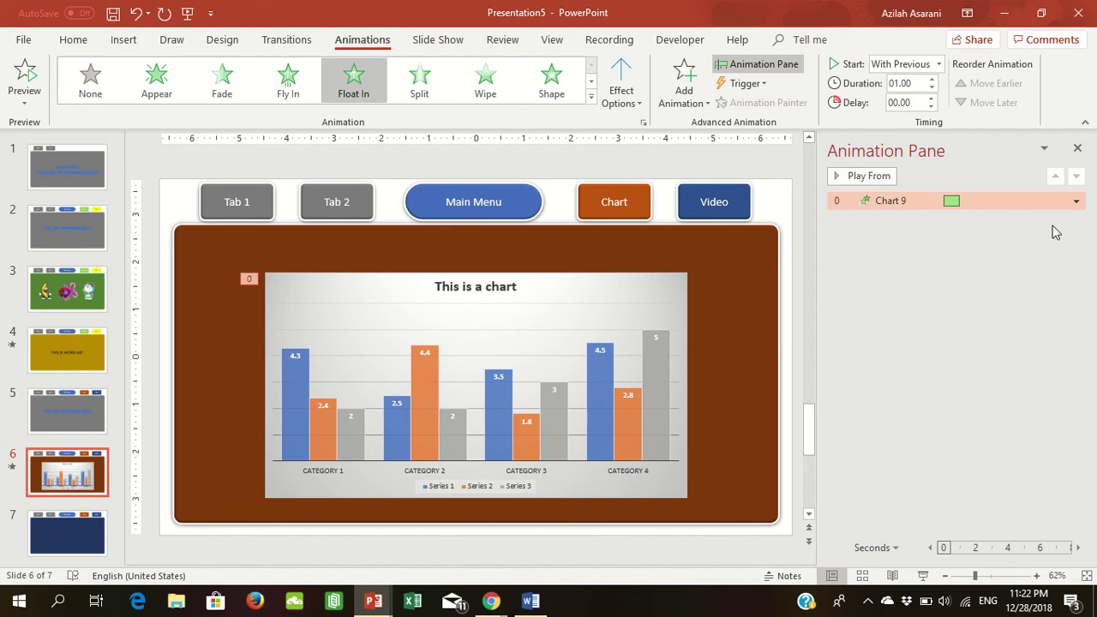
{"action": "left_click", "coordinate": [1076, 202]}
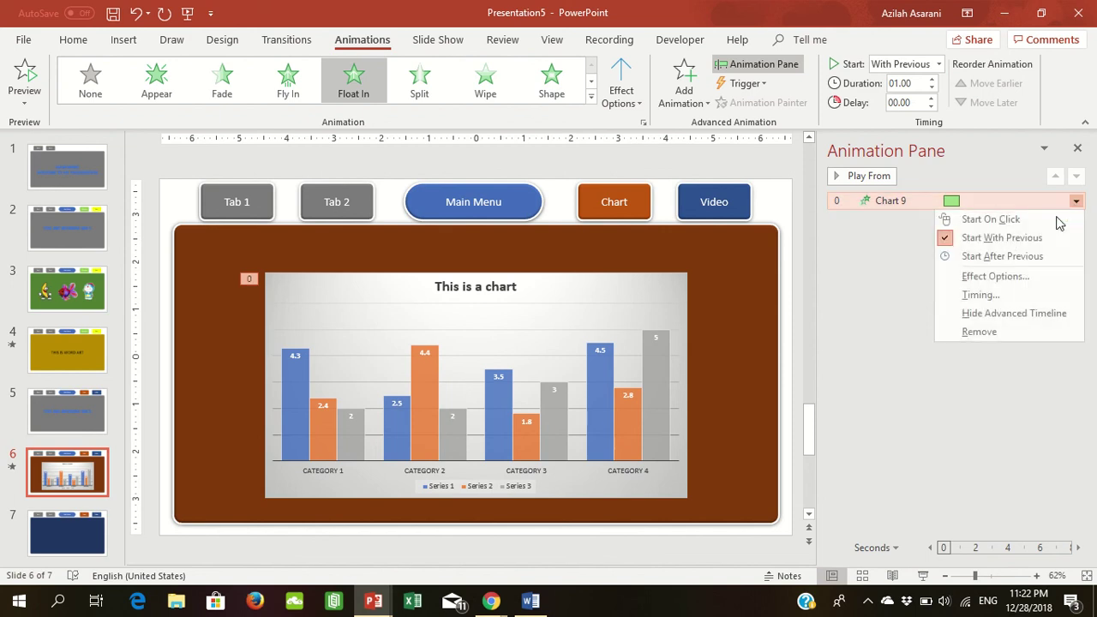
- Set the chart animation to group By Series
{"action": "left_click", "coordinate": [1002, 294]}
{"action": "left_click", "coordinate": [545, 202]}
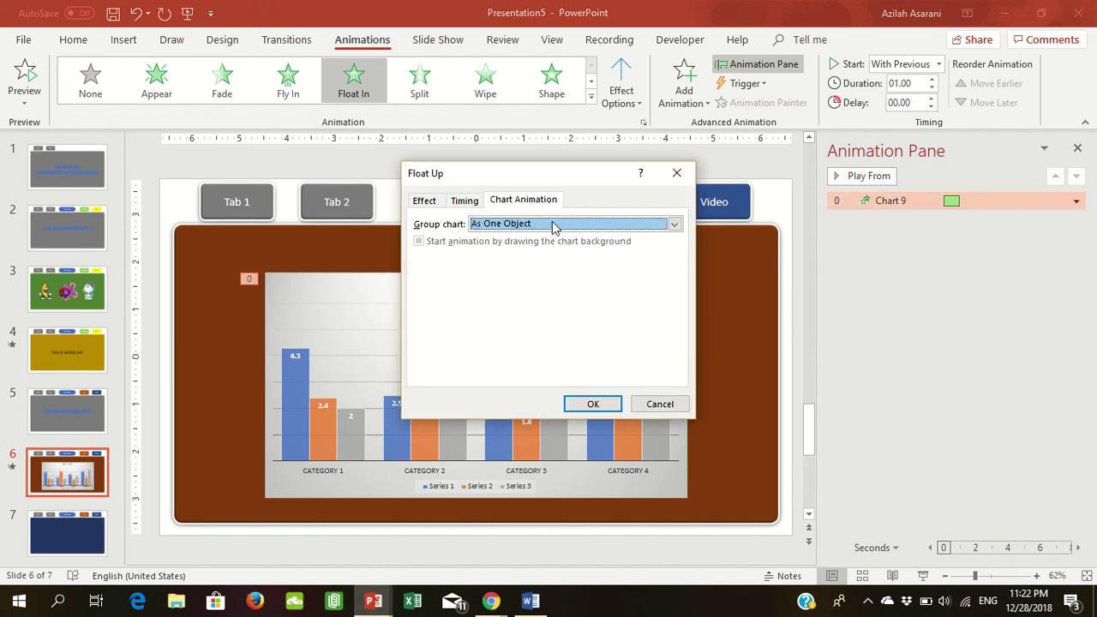
{"action": "left_click", "coordinate": [625, 225]}
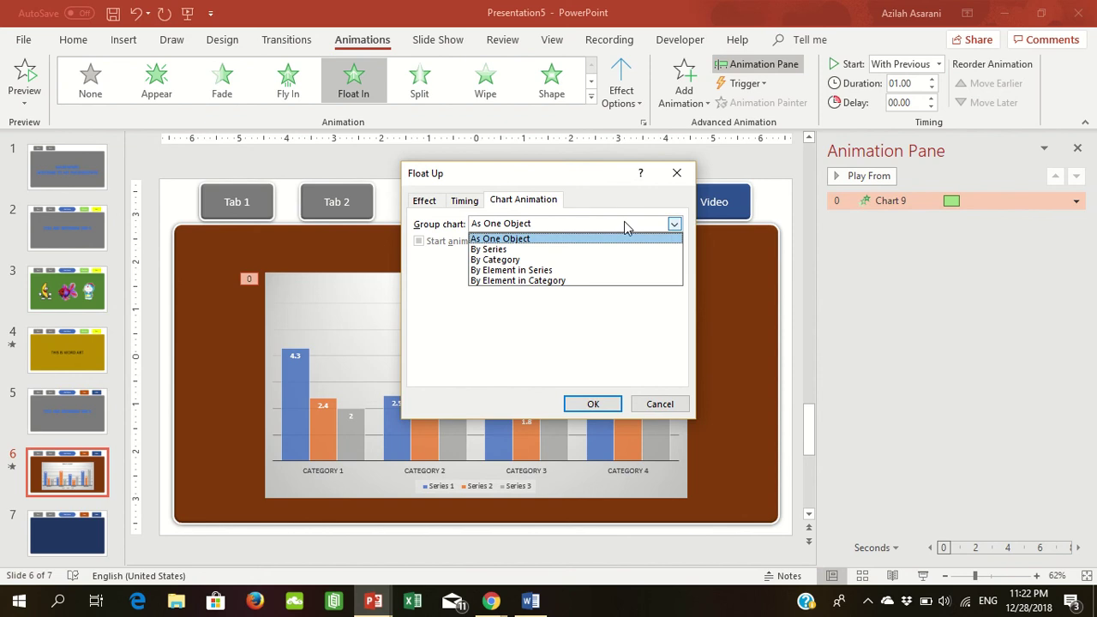
{"action": "left_click", "coordinate": [570, 249]}
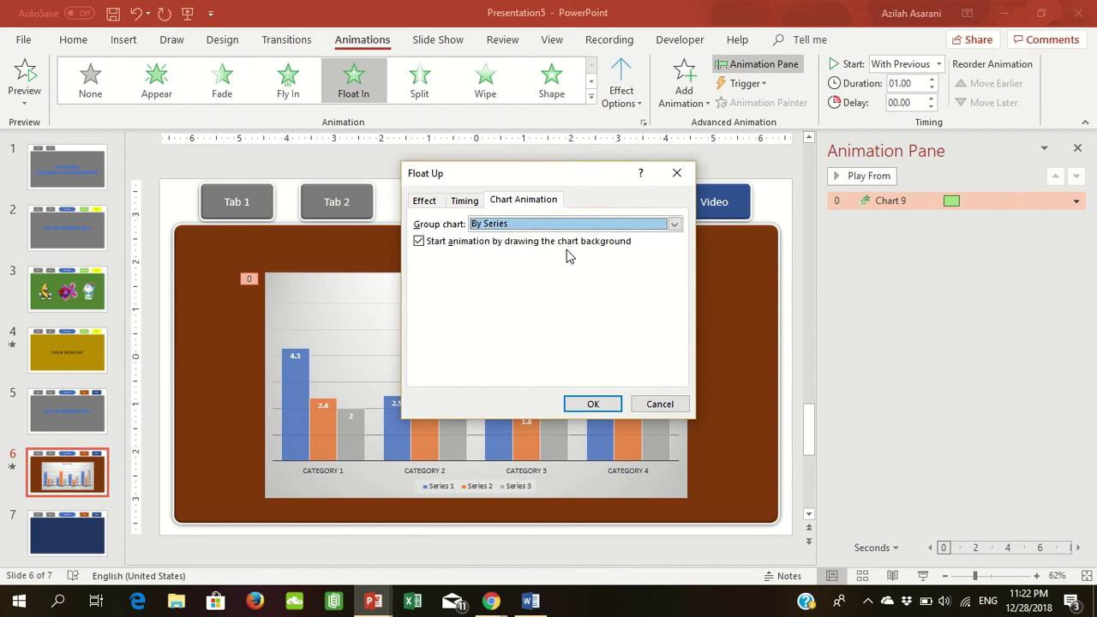
{"action": "left_click", "coordinate": [598, 403]}
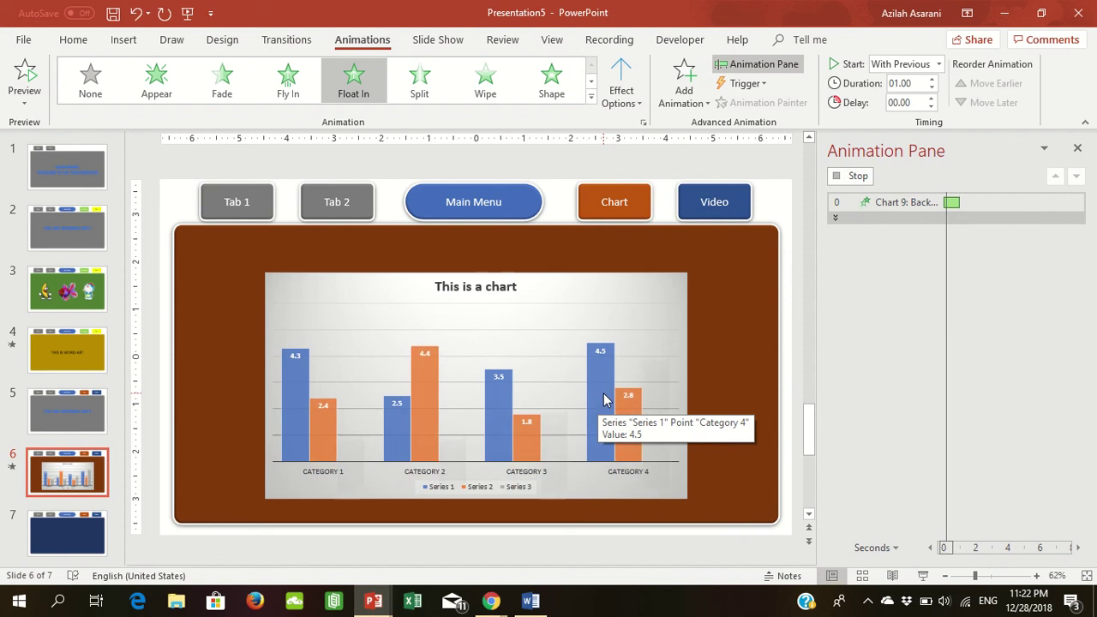
- Stop animating the chart background first, and set Repeat to 5 starting With Previous
{"action": "left_click", "coordinate": [1076, 202]}
{"action": "left_click", "coordinate": [932, 297]}
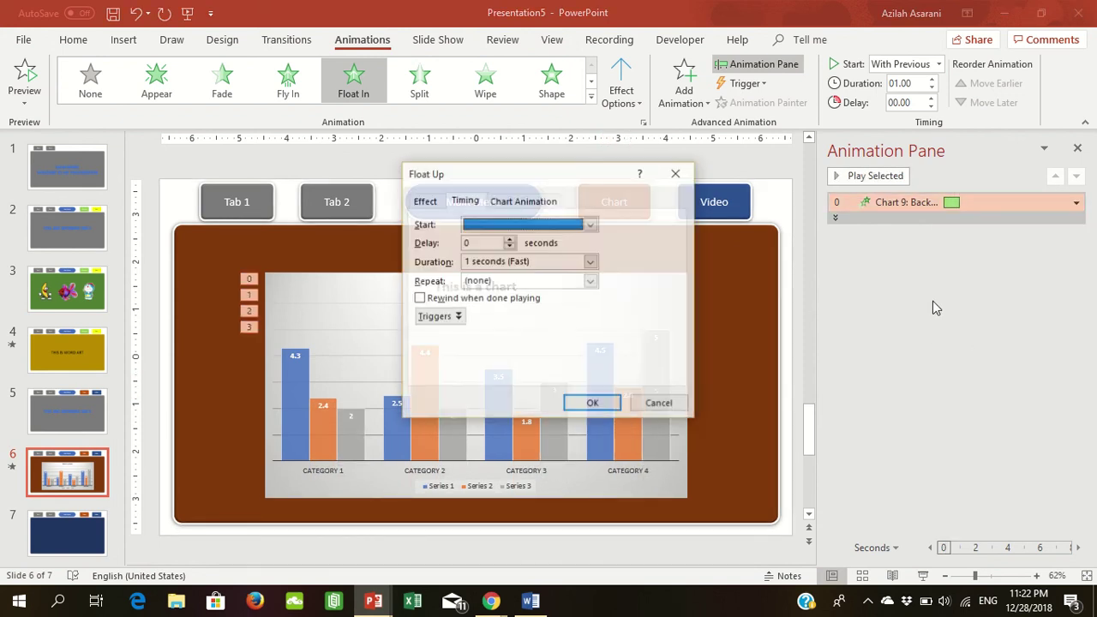
{"action": "left_click", "coordinate": [525, 200]}
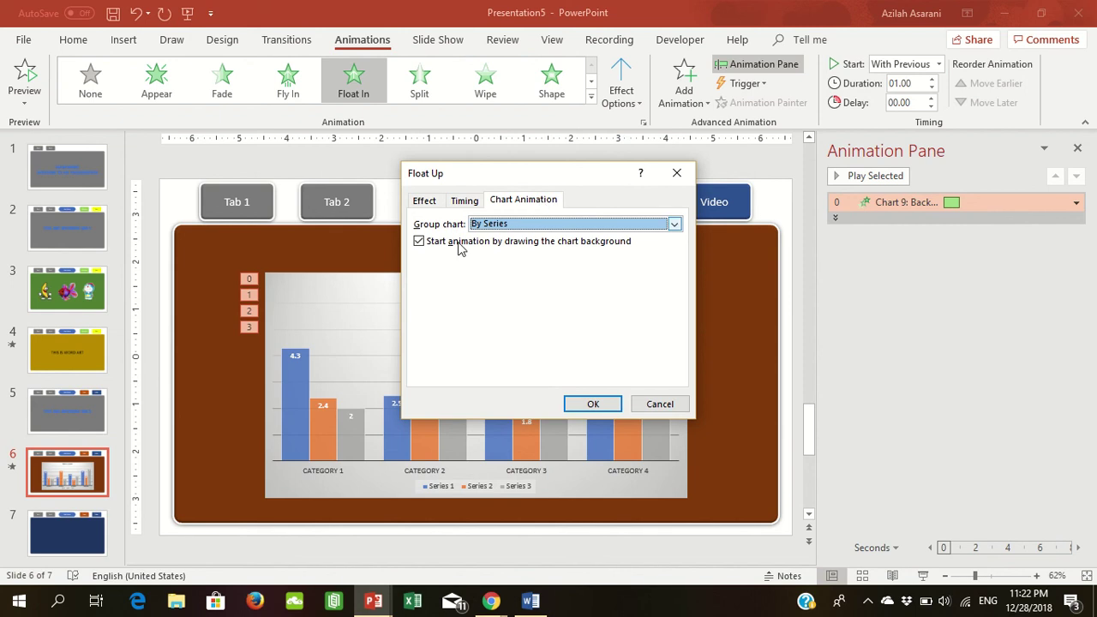
{"action": "left_click", "coordinate": [418, 241]}
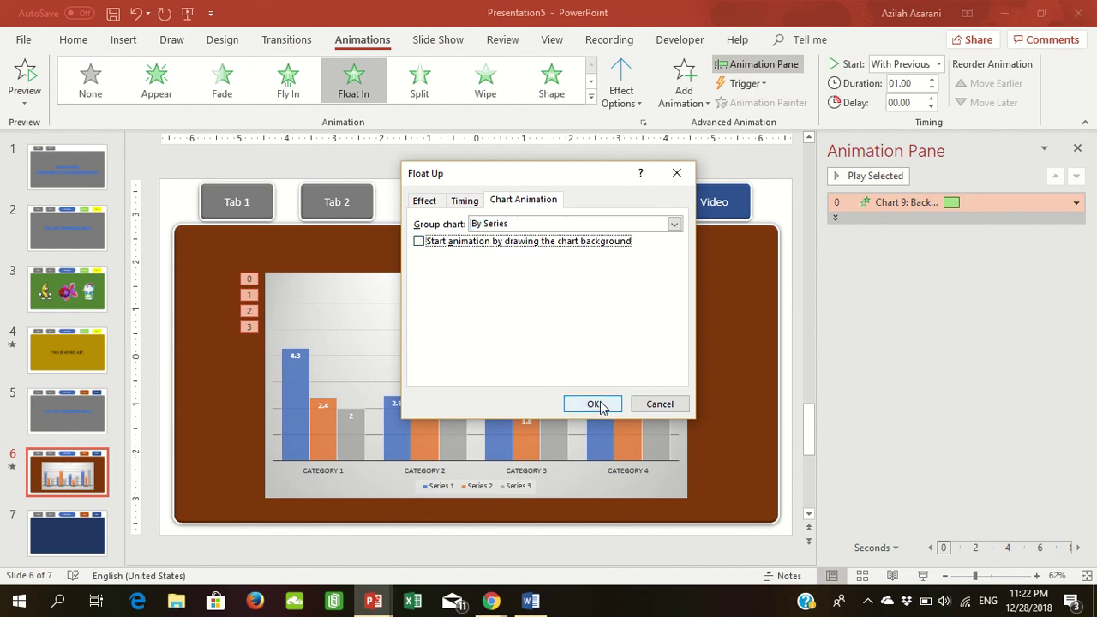
{"action": "left_click", "coordinate": [467, 199]}
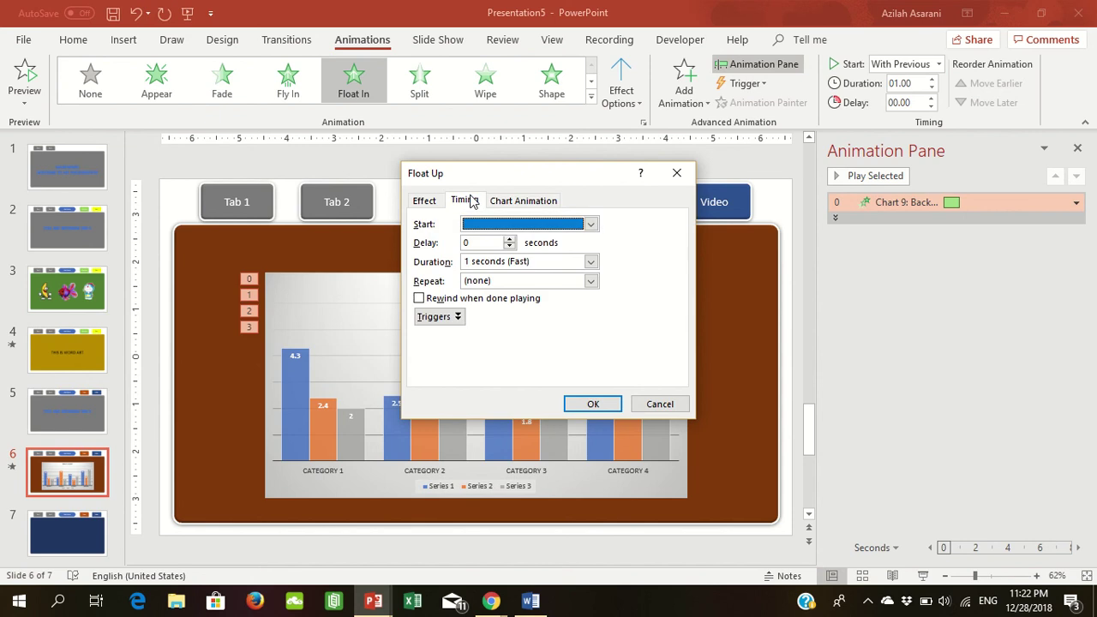
{"action": "left_click", "coordinate": [591, 282]}
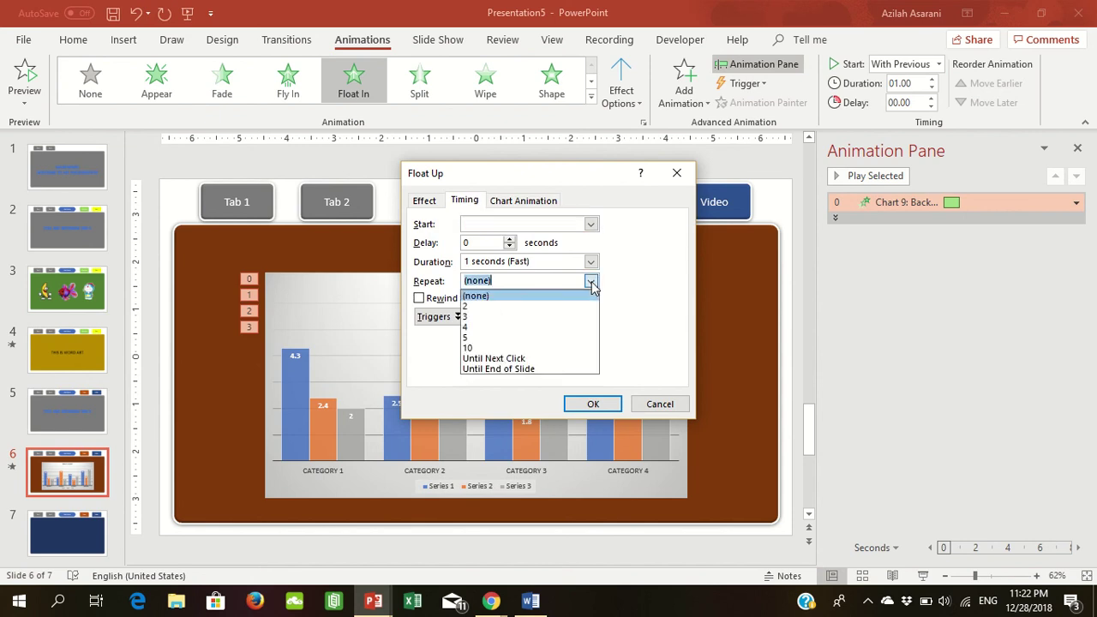
{"action": "left_click", "coordinate": [492, 337]}
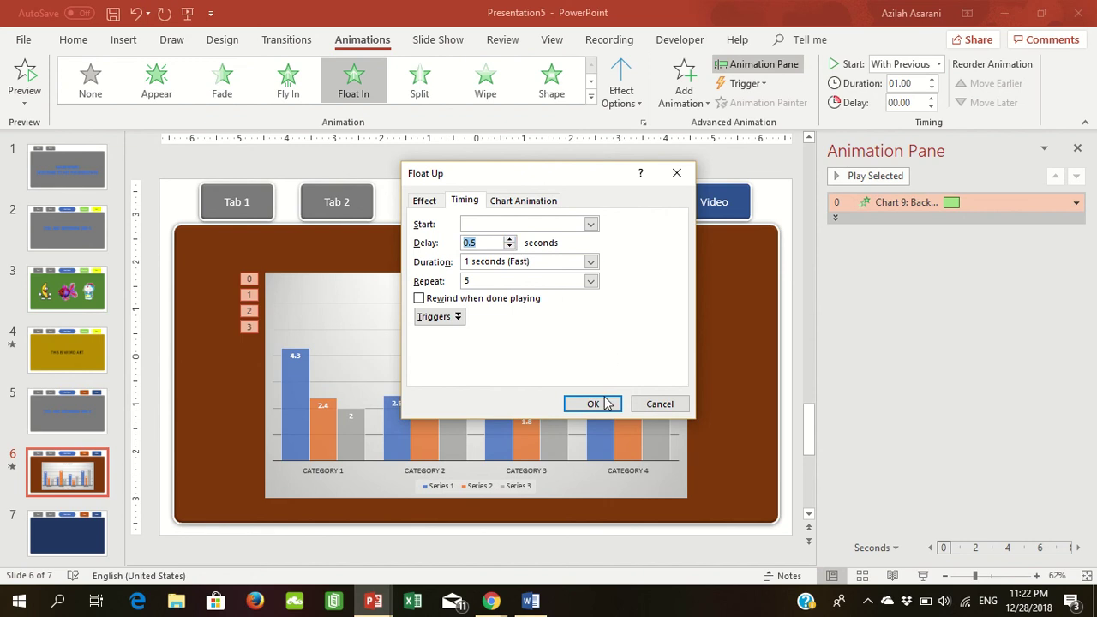
{"action": "left_click", "coordinate": [590, 224]}
{"action": "left_click", "coordinate": [548, 255]}
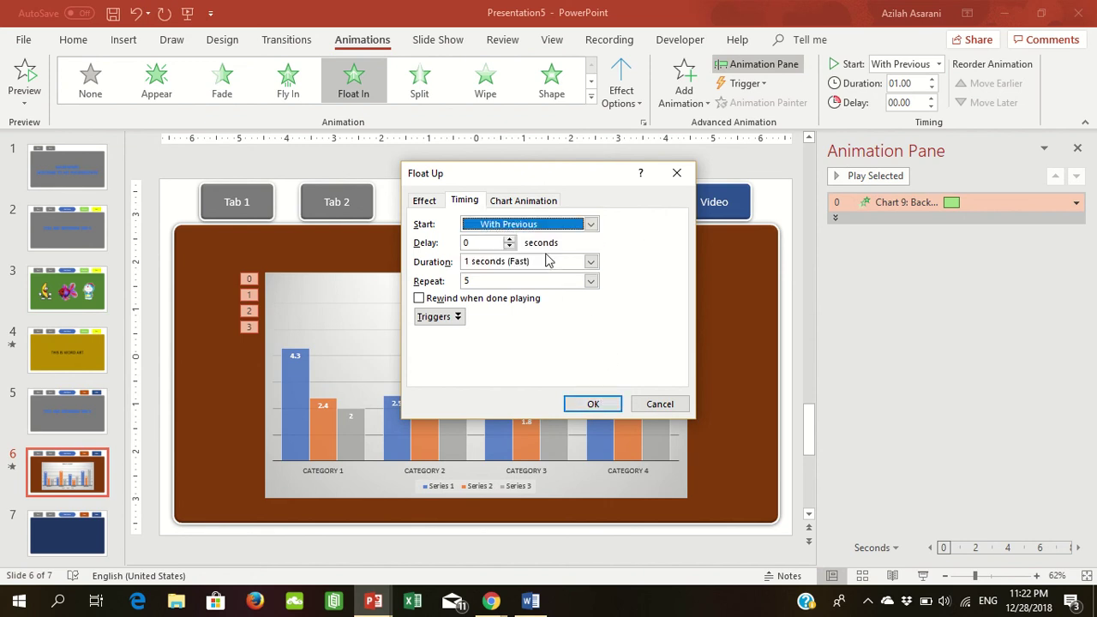
{"action": "left_click", "coordinate": [594, 405]}
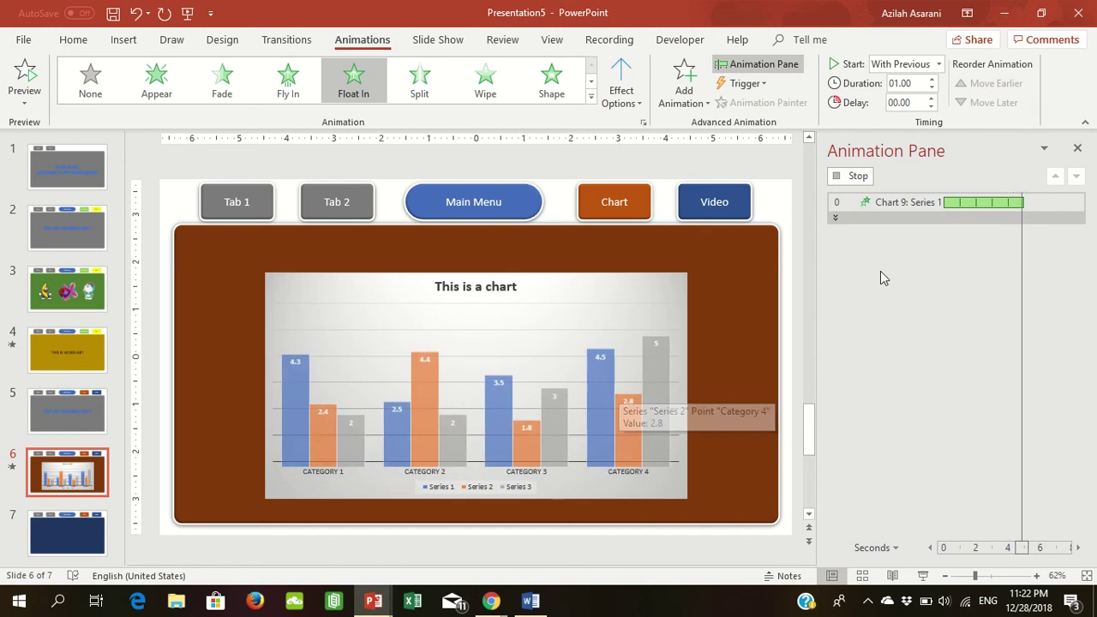
- Change the chart animation grouping to By Element in Series
{"action": "left_click", "coordinate": [1075, 202]}
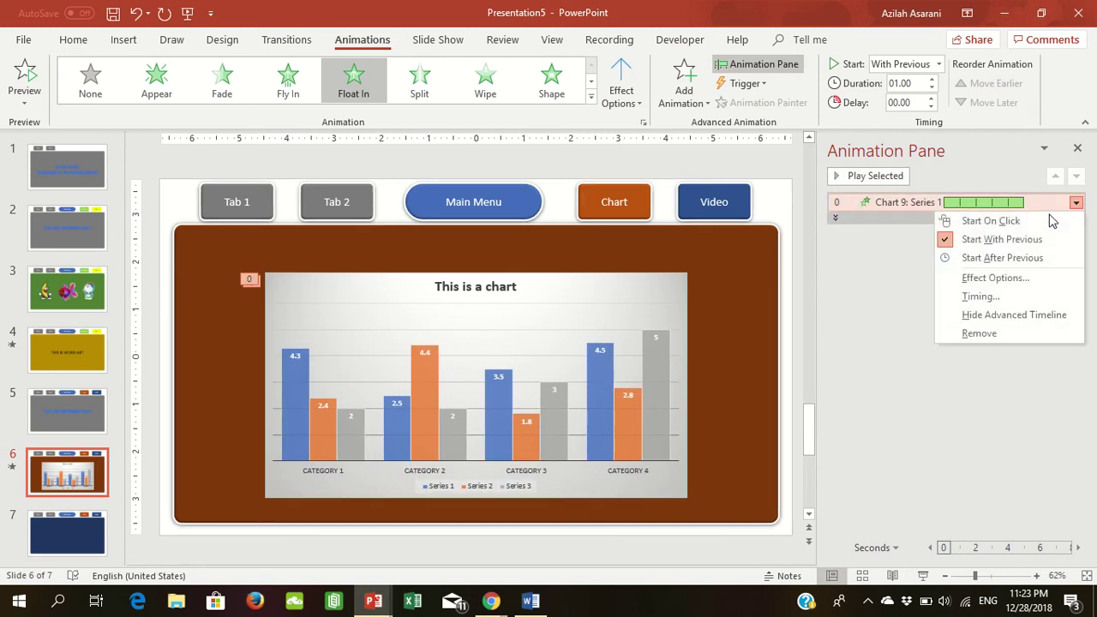
{"action": "left_click", "coordinate": [1003, 296]}
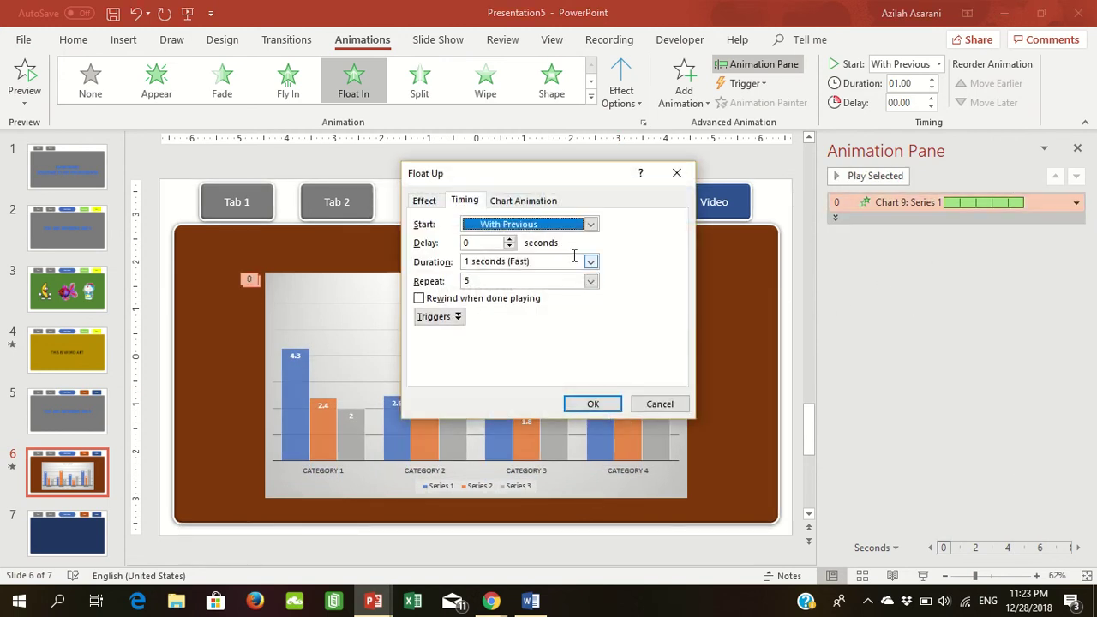
{"action": "left_click", "coordinate": [548, 202]}
{"action": "left_click", "coordinate": [673, 224]}
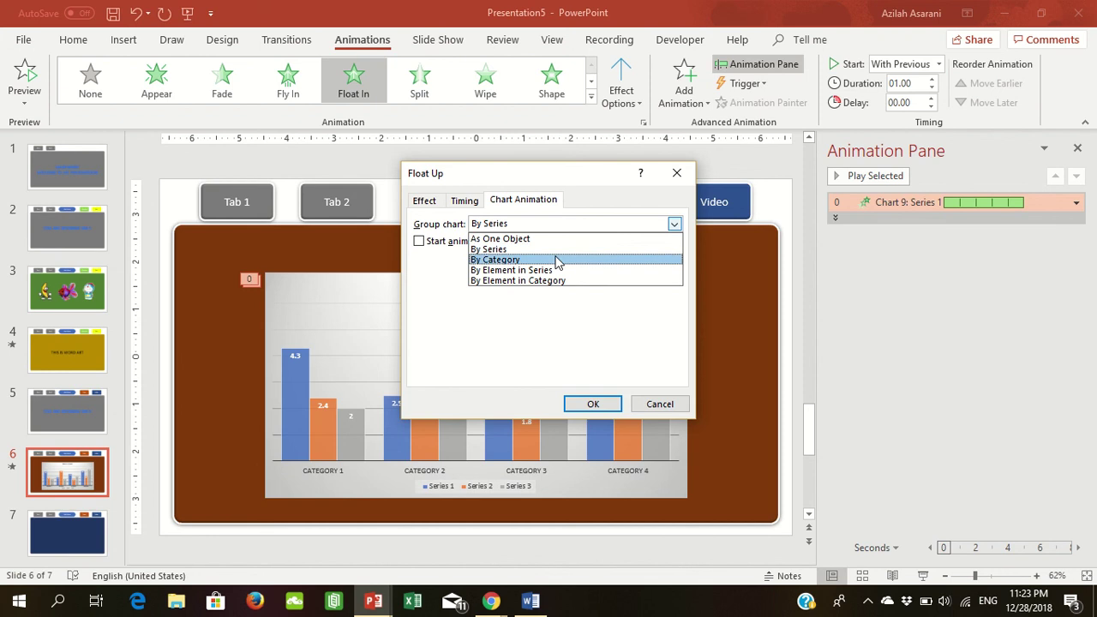
{"action": "left_click", "coordinate": [554, 260]}
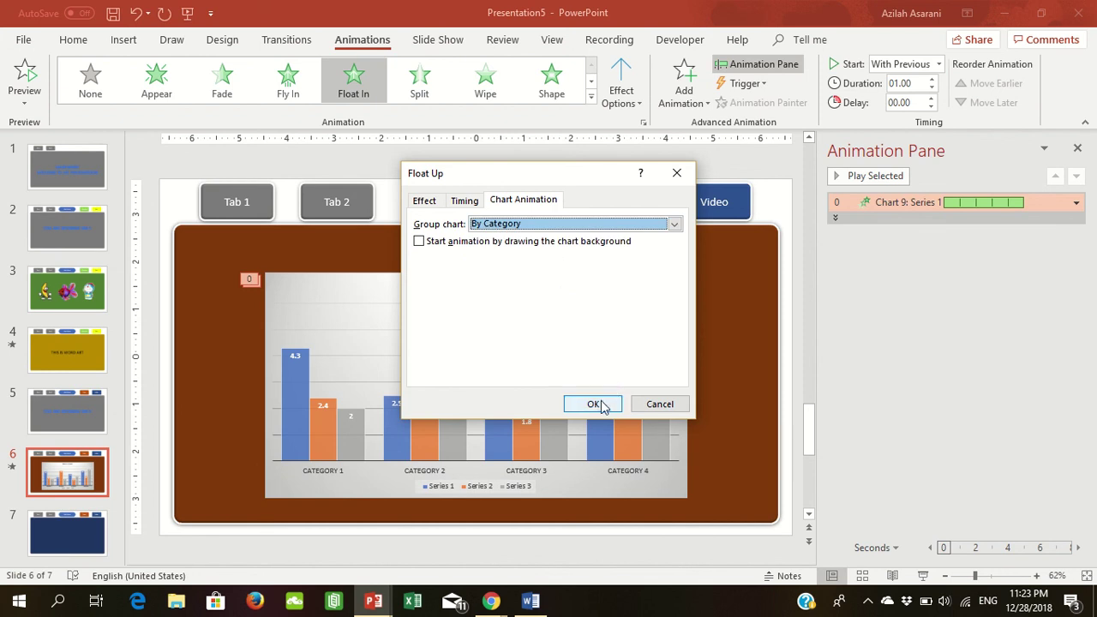
{"action": "left_click", "coordinate": [674, 223]}
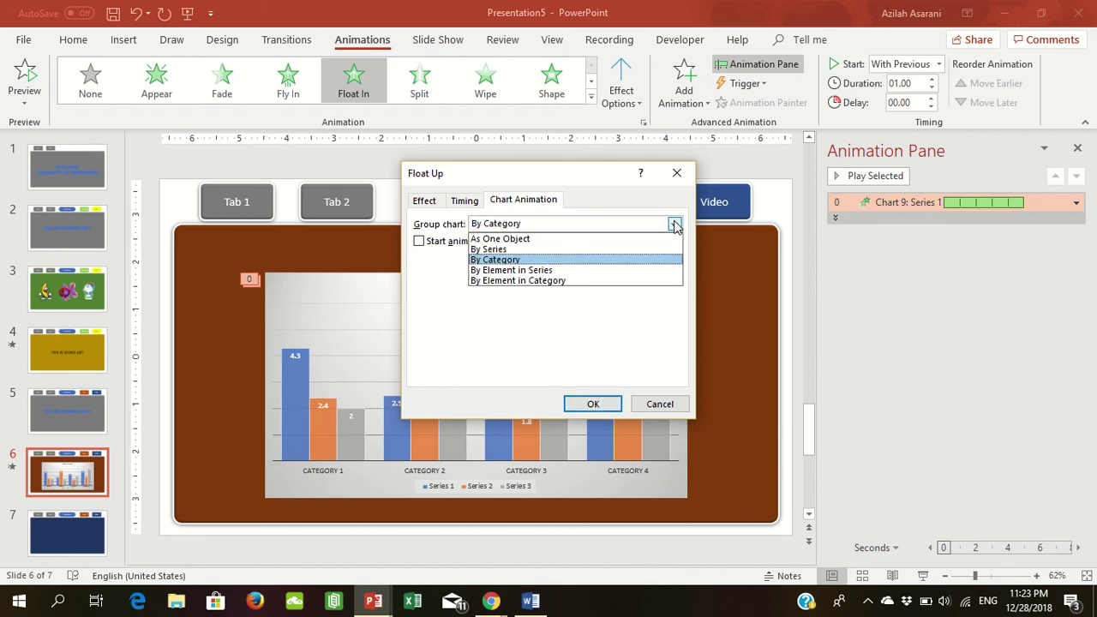
{"action": "left_click", "coordinate": [446, 274]}
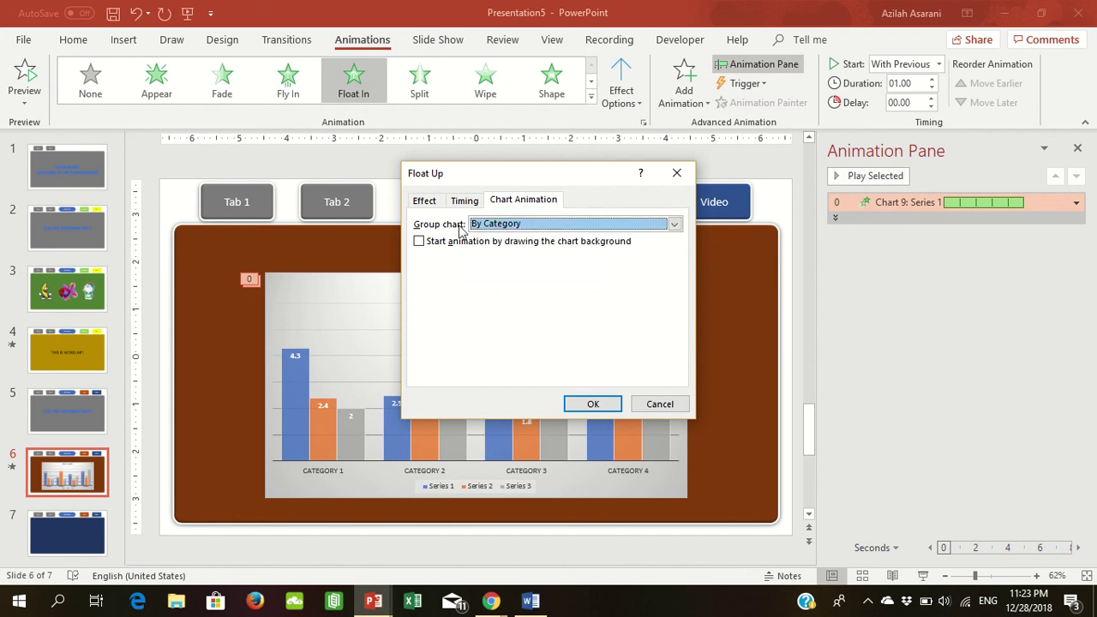
{"action": "left_click", "coordinate": [569, 223]}
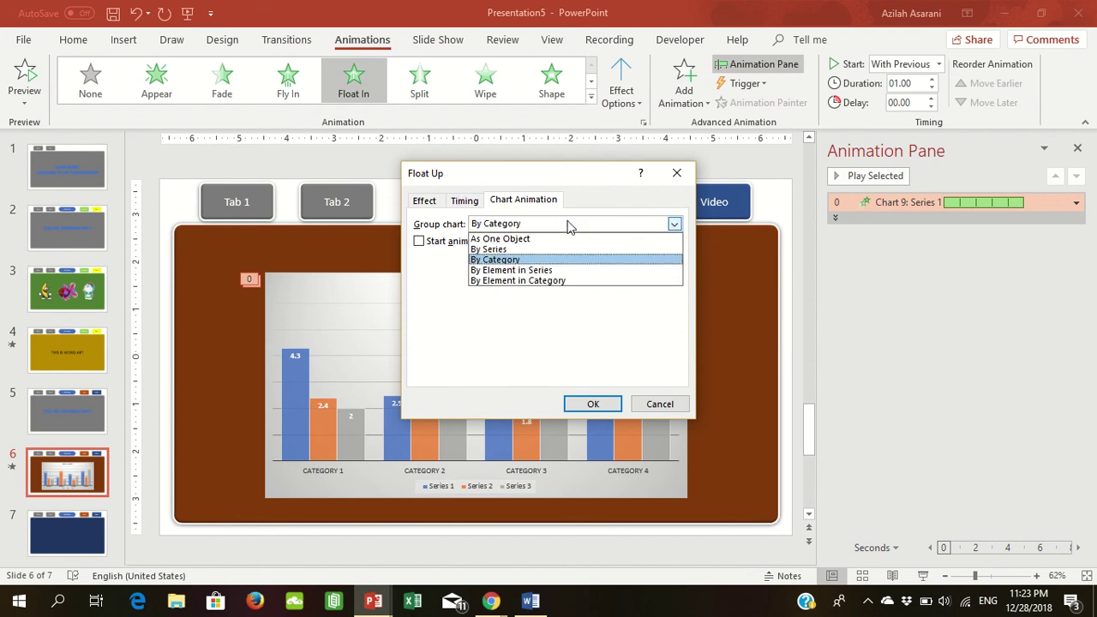
{"action": "left_click", "coordinate": [546, 272]}
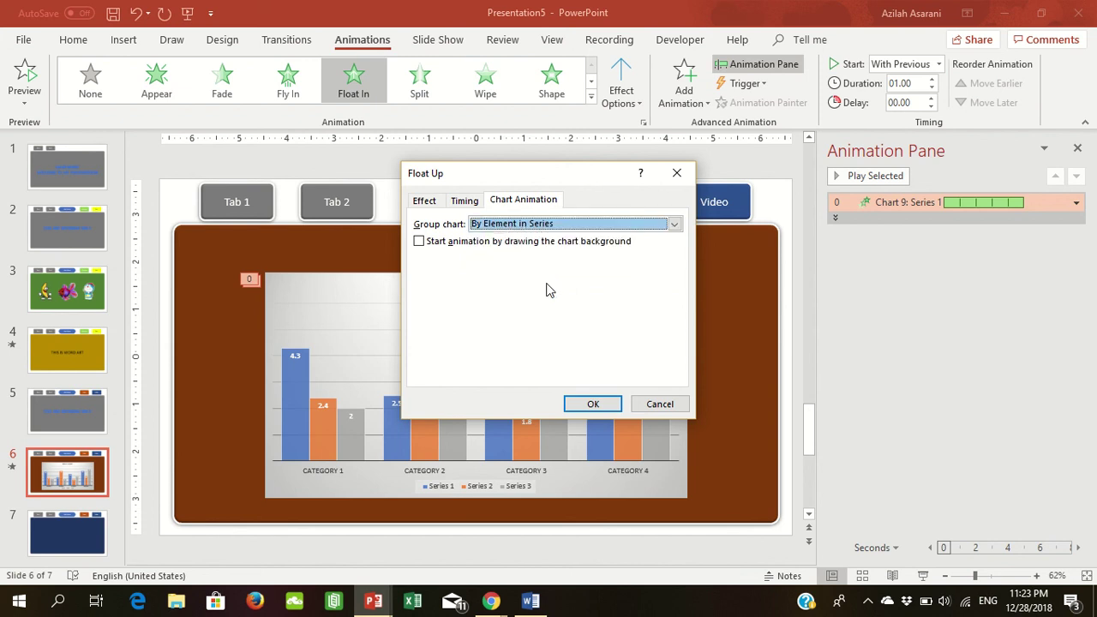
{"action": "left_click", "coordinate": [590, 406]}
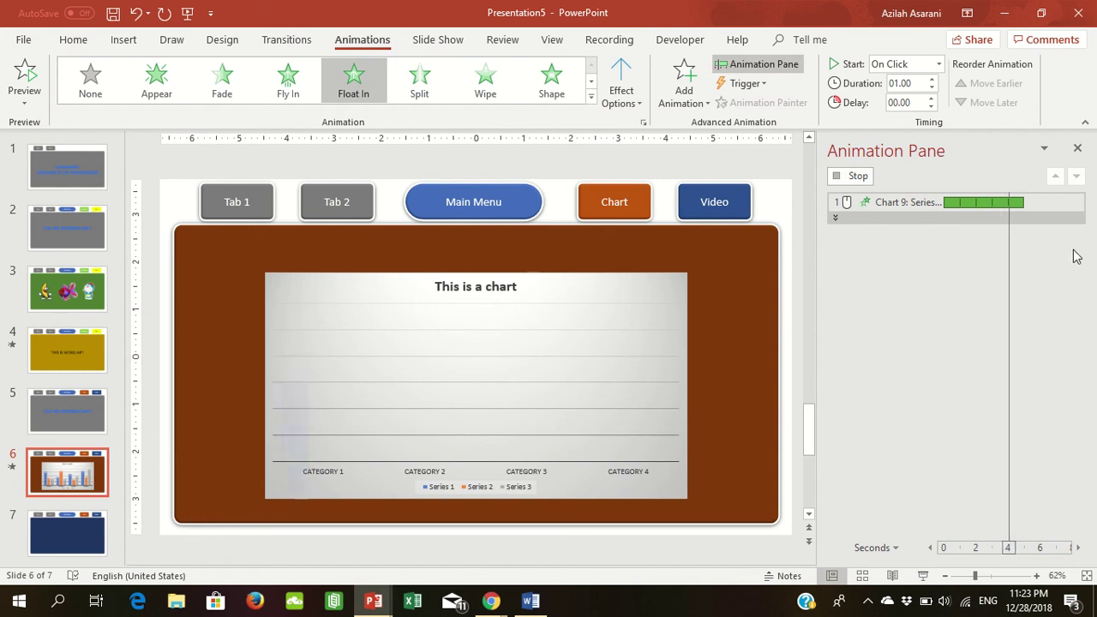
- Set the chart animation to start With Previous after a 0.5-second delay, with a repeat count chosen
{"action": "left_click", "coordinate": [1075, 202]}
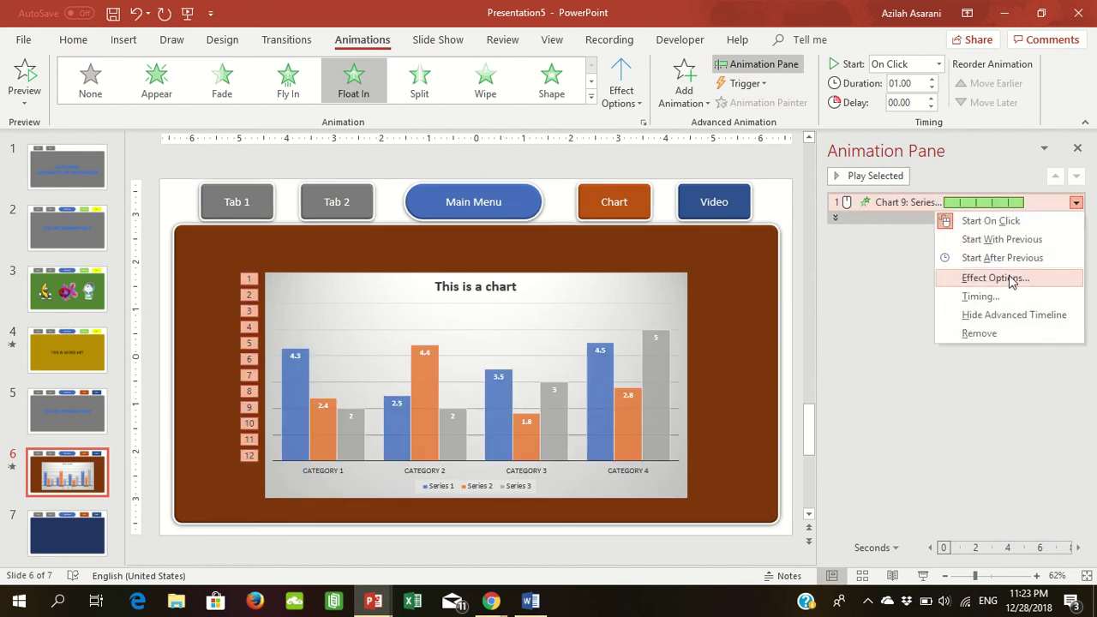
{"action": "left_click", "coordinate": [1009, 295]}
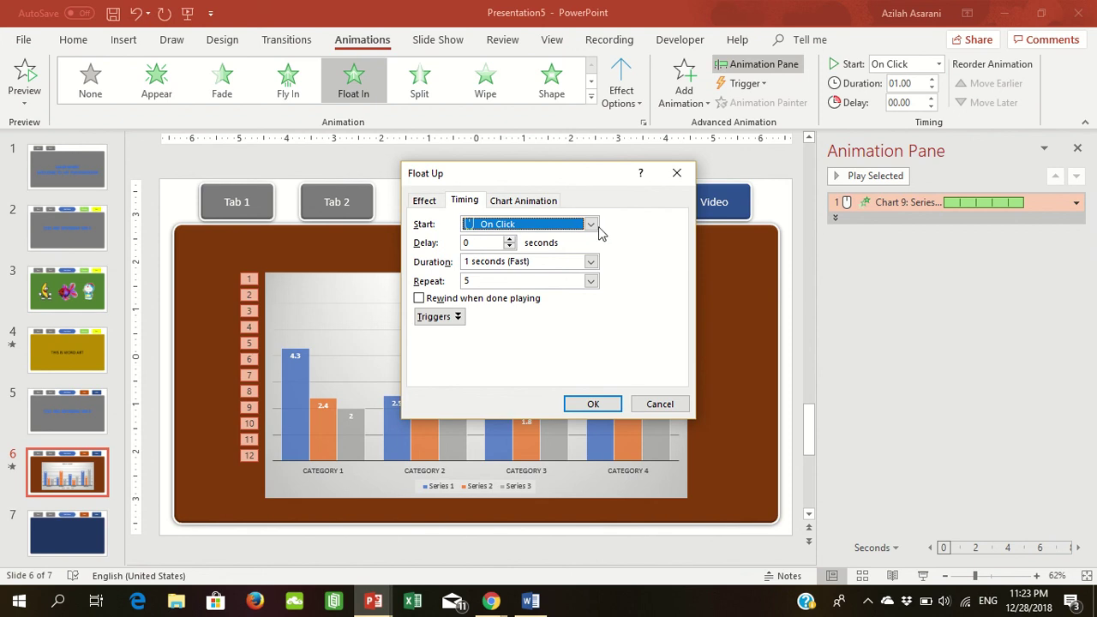
{"action": "left_click", "coordinate": [590, 225]}
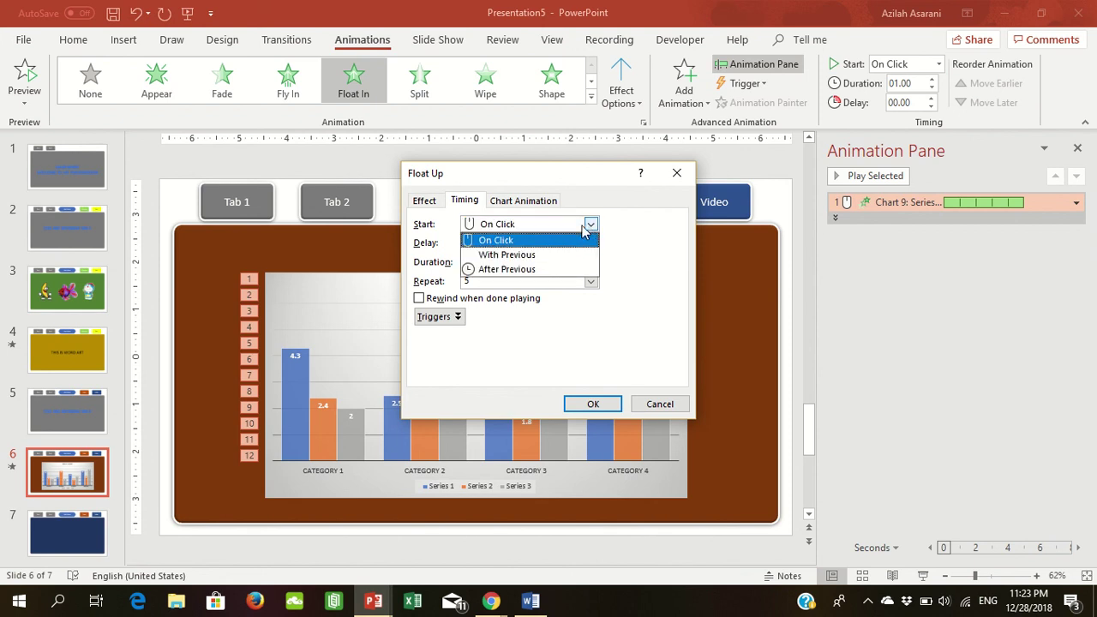
{"action": "left_click", "coordinate": [524, 252]}
{"action": "left_click", "coordinate": [510, 239]}
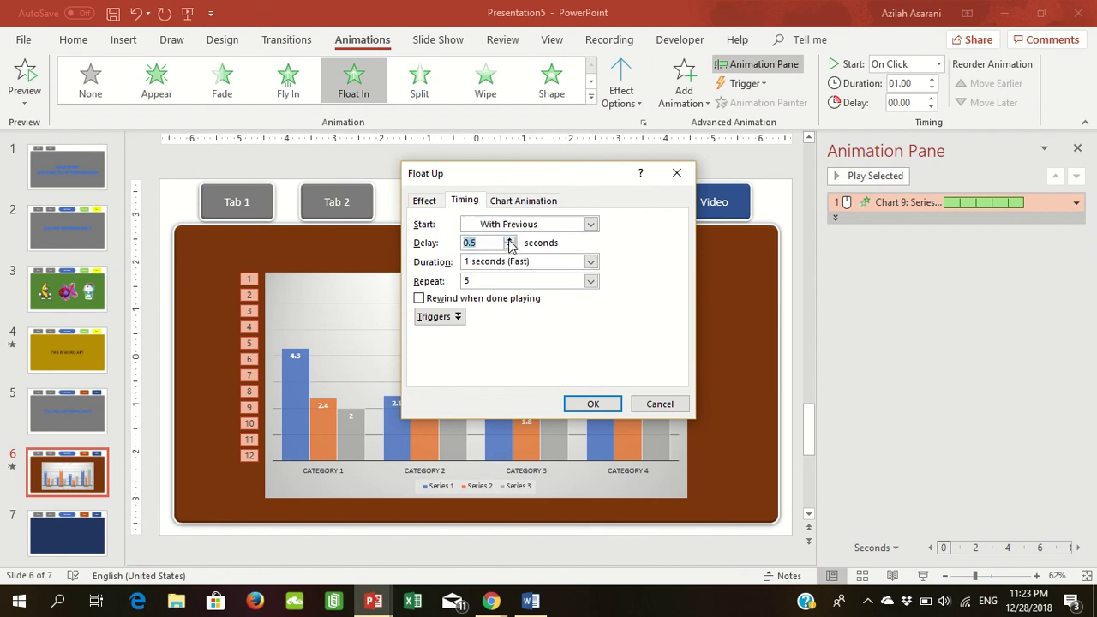
{"action": "left_click", "coordinate": [590, 281]}
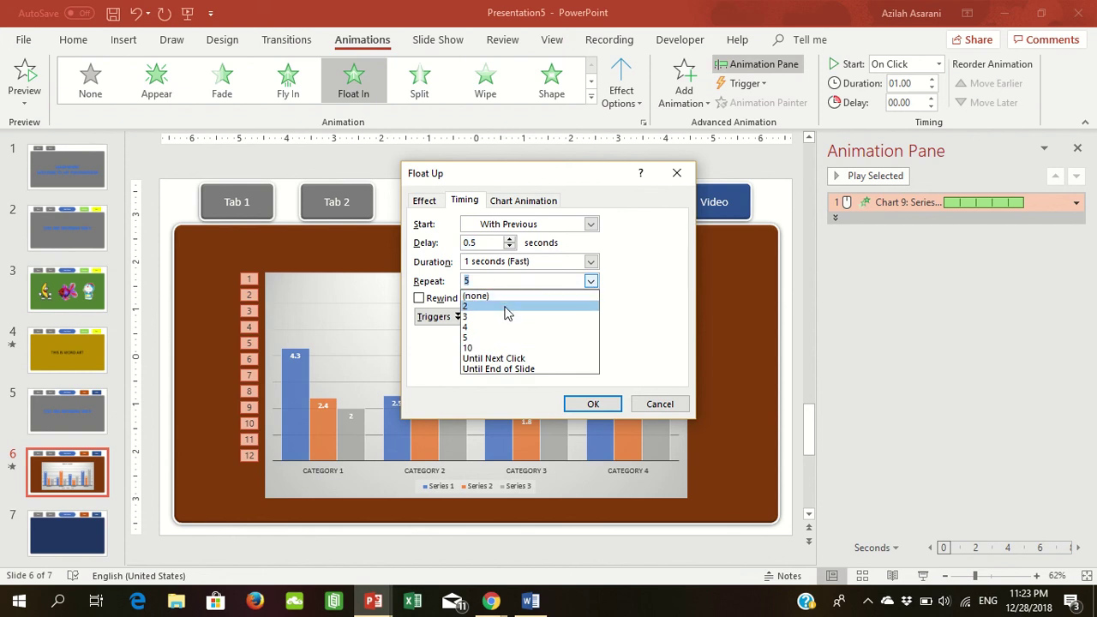
{"action": "left_click", "coordinate": [504, 309]}
{"action": "left_click", "coordinate": [596, 404]}
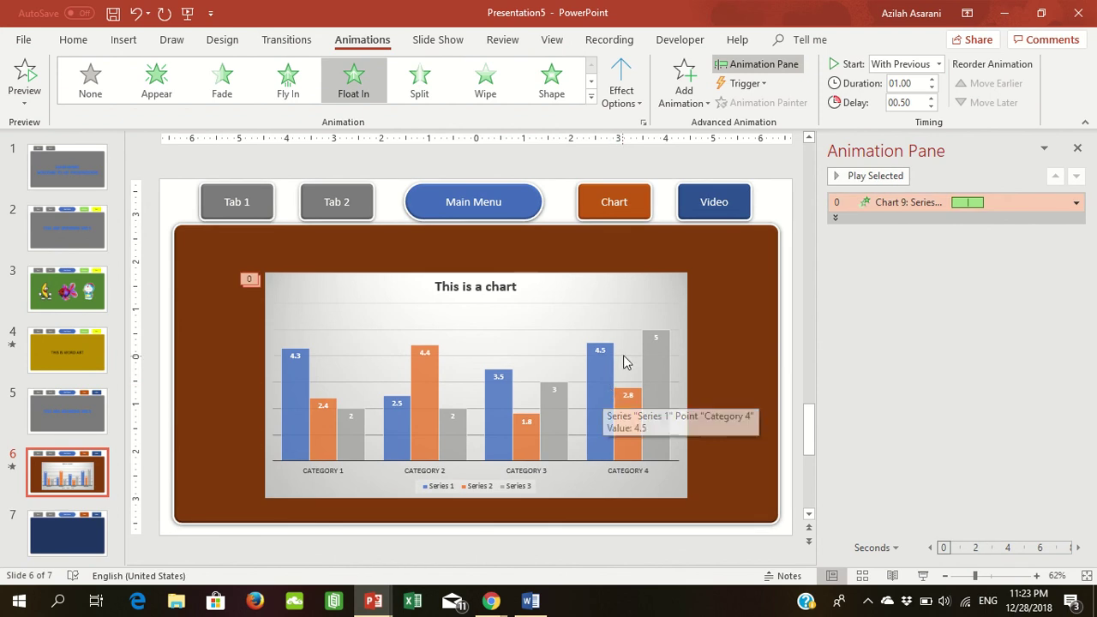
- On slide 7, begin inserting a video stored on this device
{"action": "left_click", "coordinate": [79, 538]}
{"action": "left_click", "coordinate": [122, 40]}
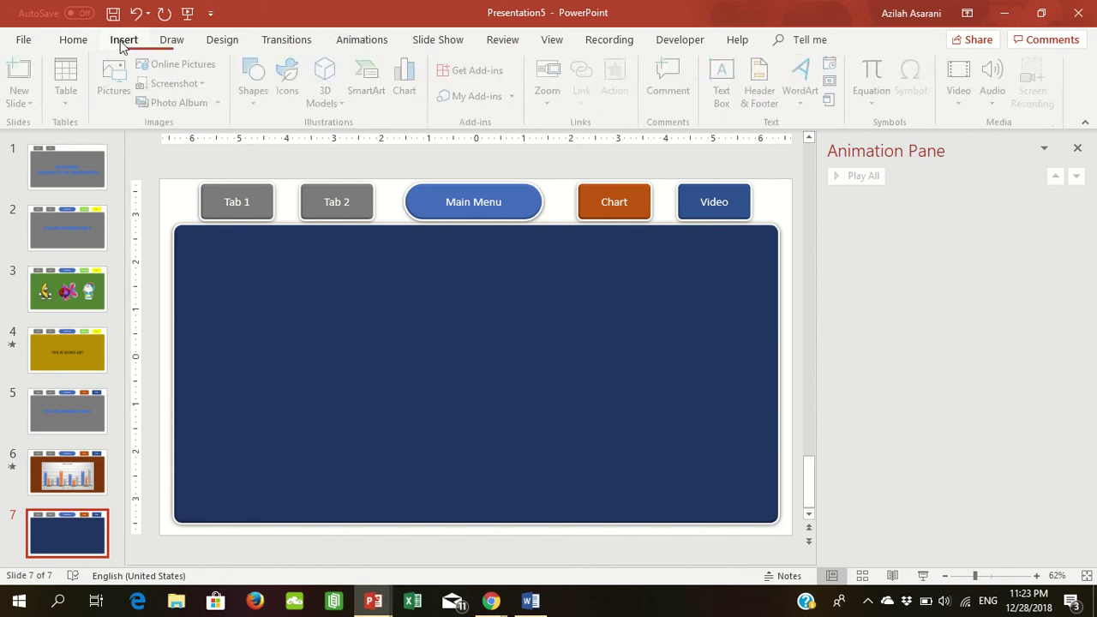
{"action": "left_click", "coordinate": [963, 89]}
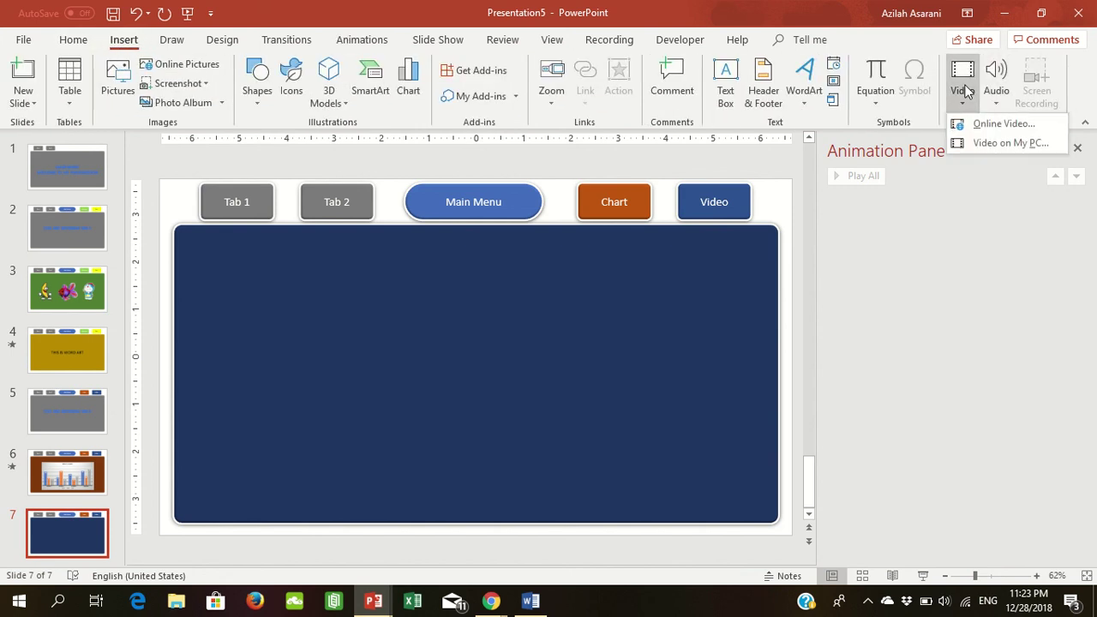
{"action": "left_click", "coordinate": [991, 144]}
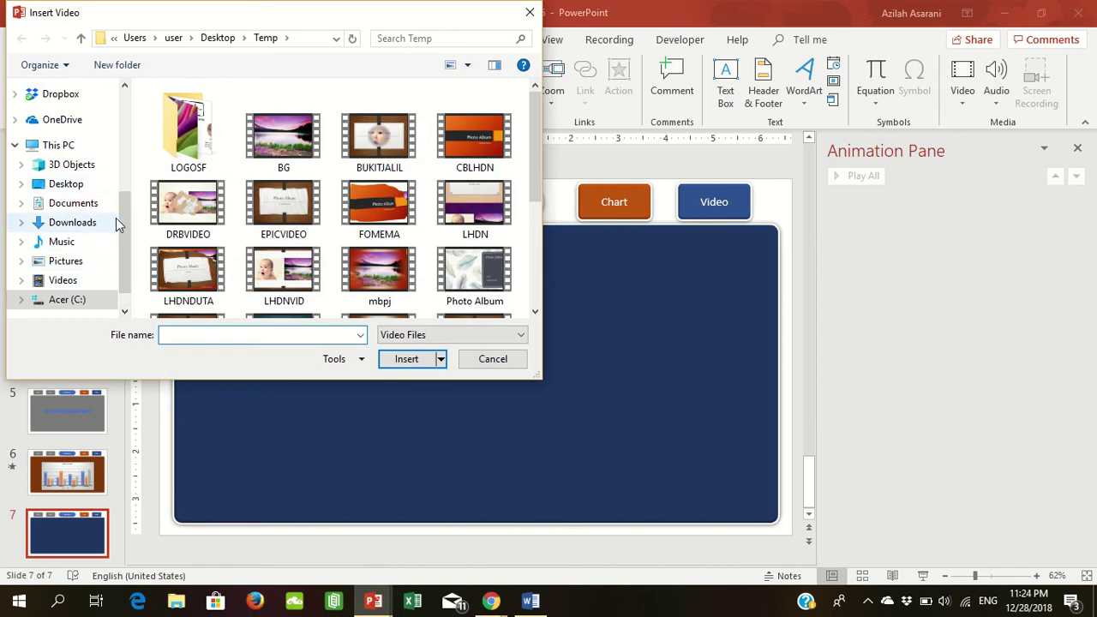
- Browse to Videos\Movavi Video Editor\Media Content\Video and insert the hearts clip
{"action": "left_click", "coordinate": [60, 280]}
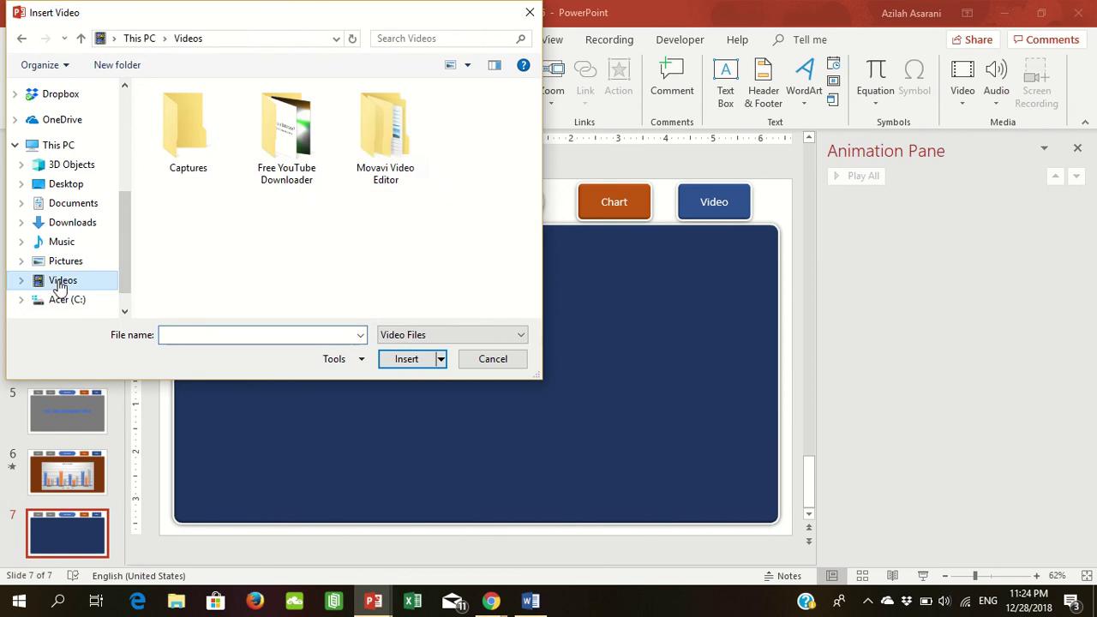
{"action": "double_click", "coordinate": [383, 147]}
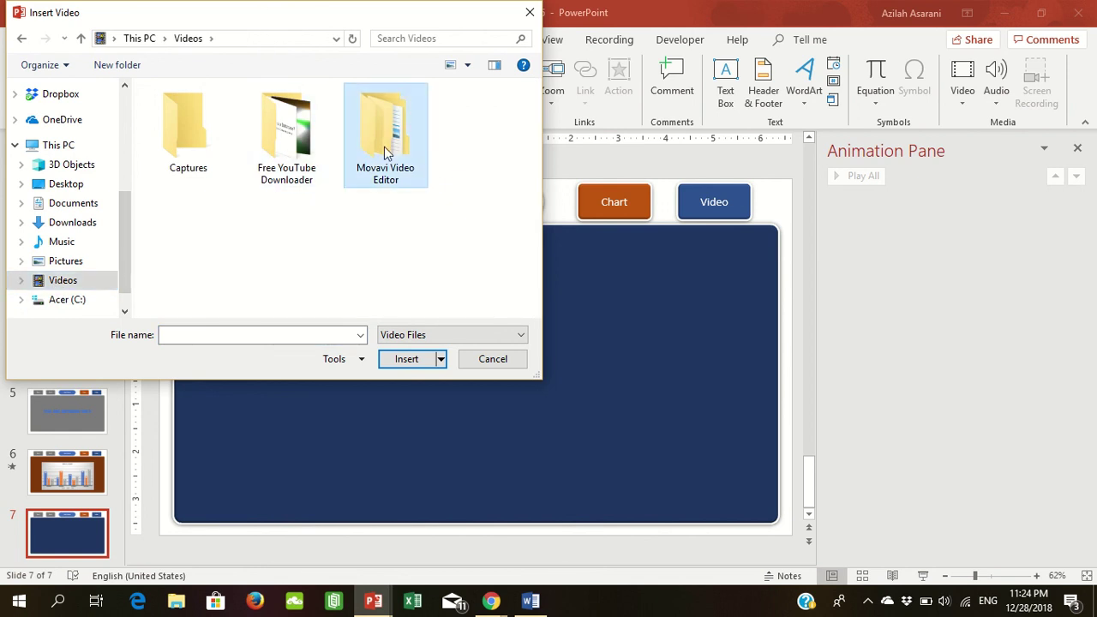
{"action": "left_click", "coordinate": [292, 150]}
{"action": "double_click", "coordinate": [291, 150]}
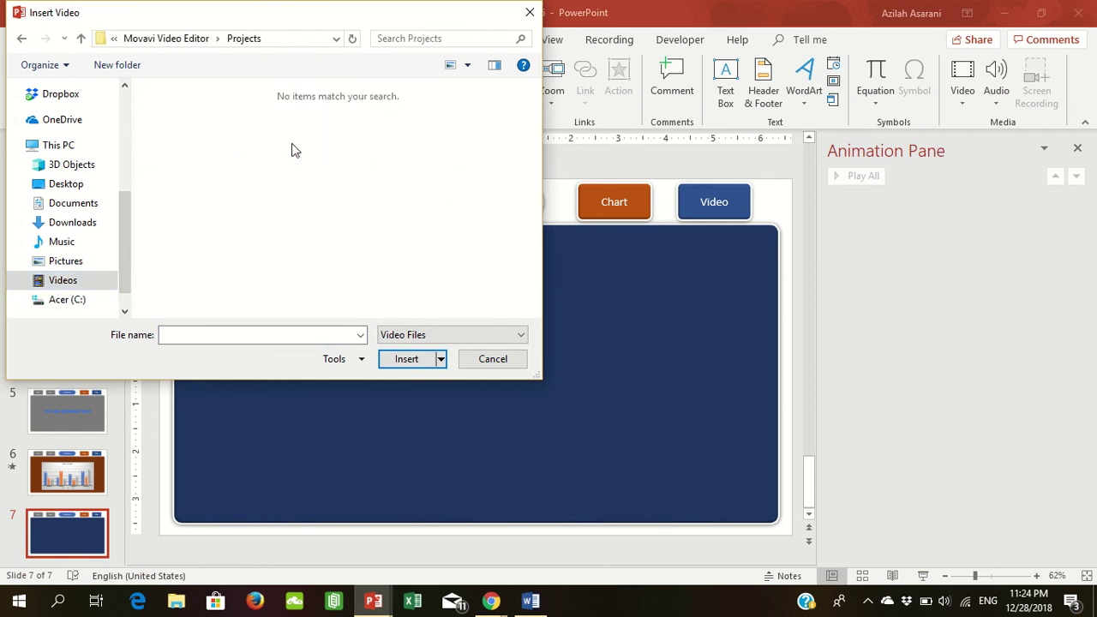
{"action": "left_click", "coordinate": [177, 38]}
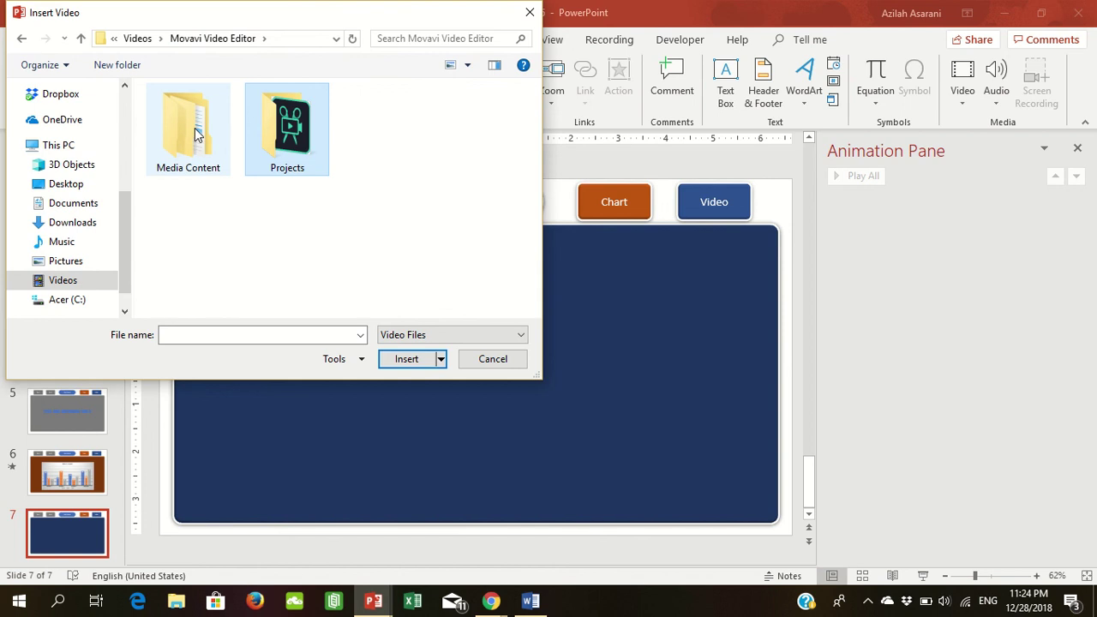
{"action": "double_click", "coordinate": [199, 128]}
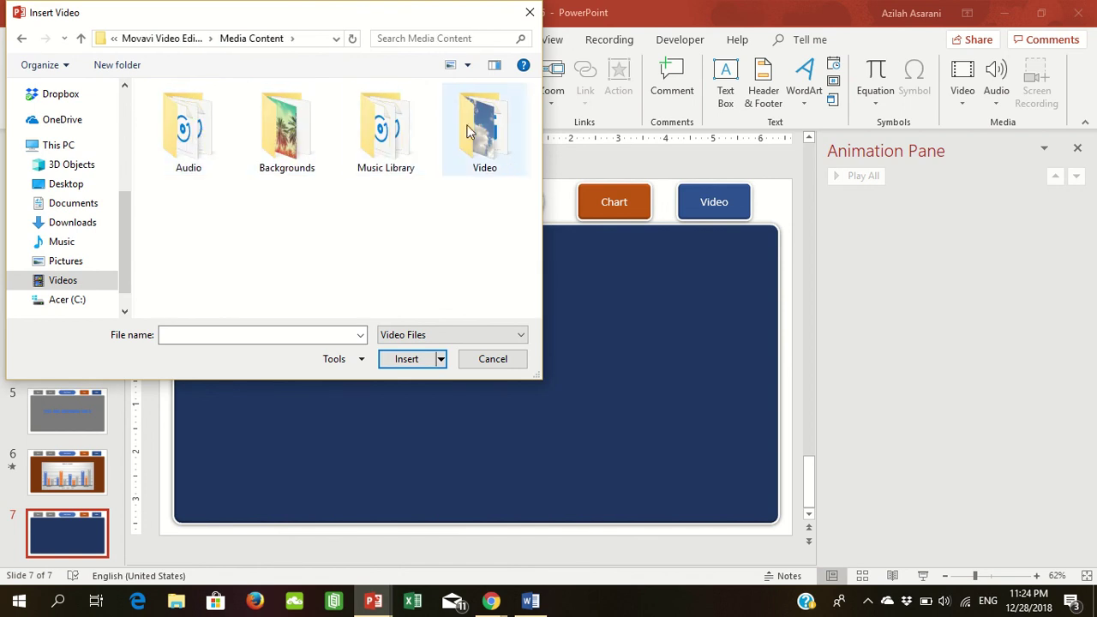
{"action": "double_click", "coordinate": [488, 129]}
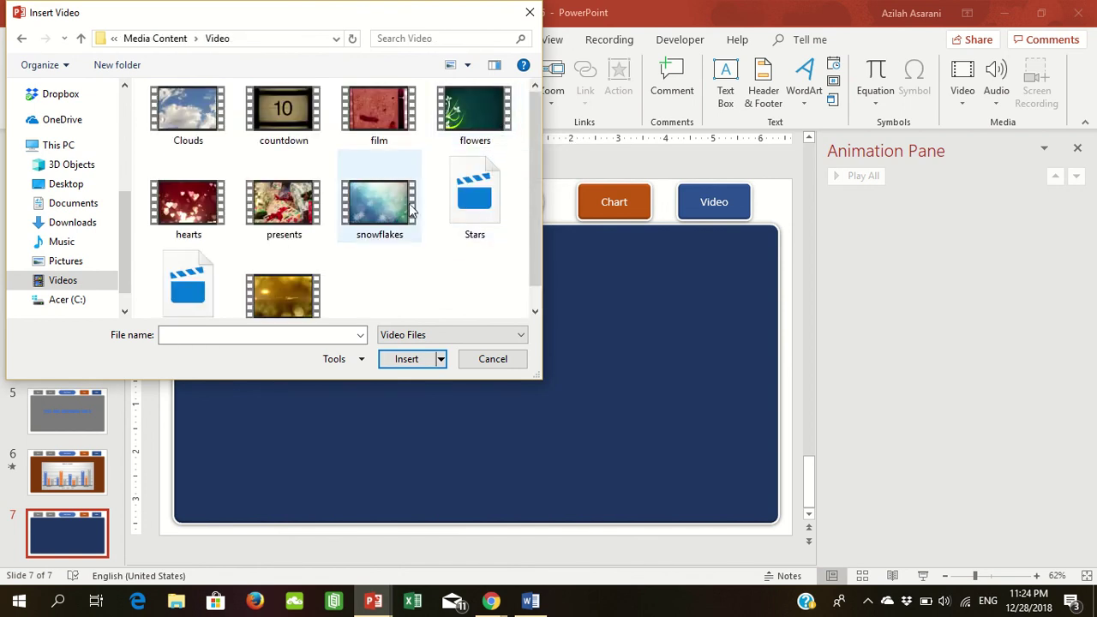
{"action": "left_click", "coordinate": [188, 206]}
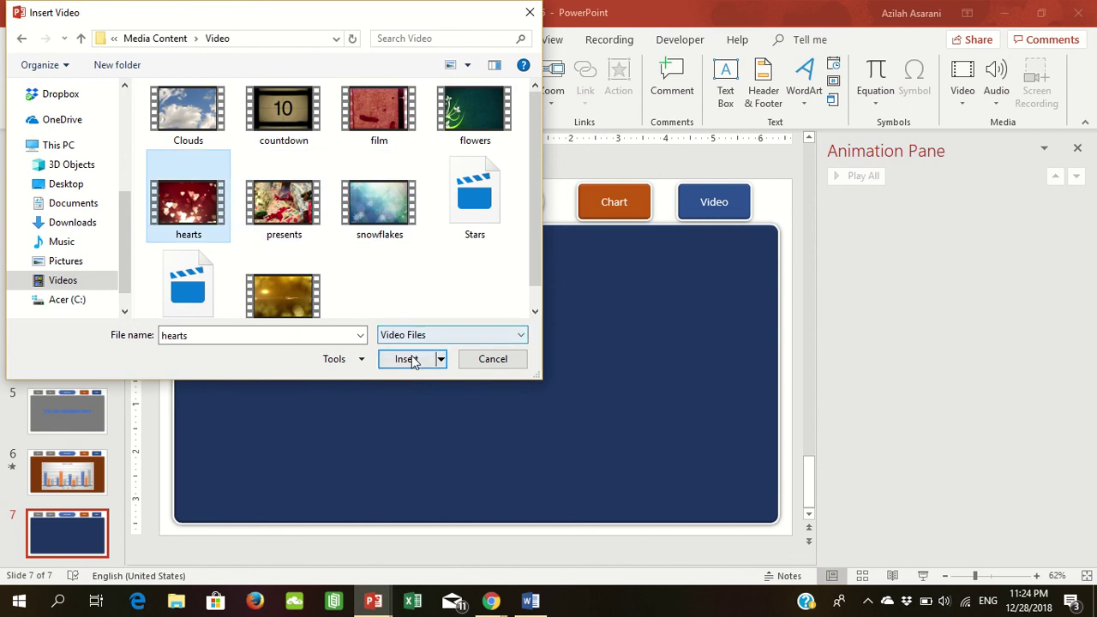
{"action": "left_click", "coordinate": [407, 359]}
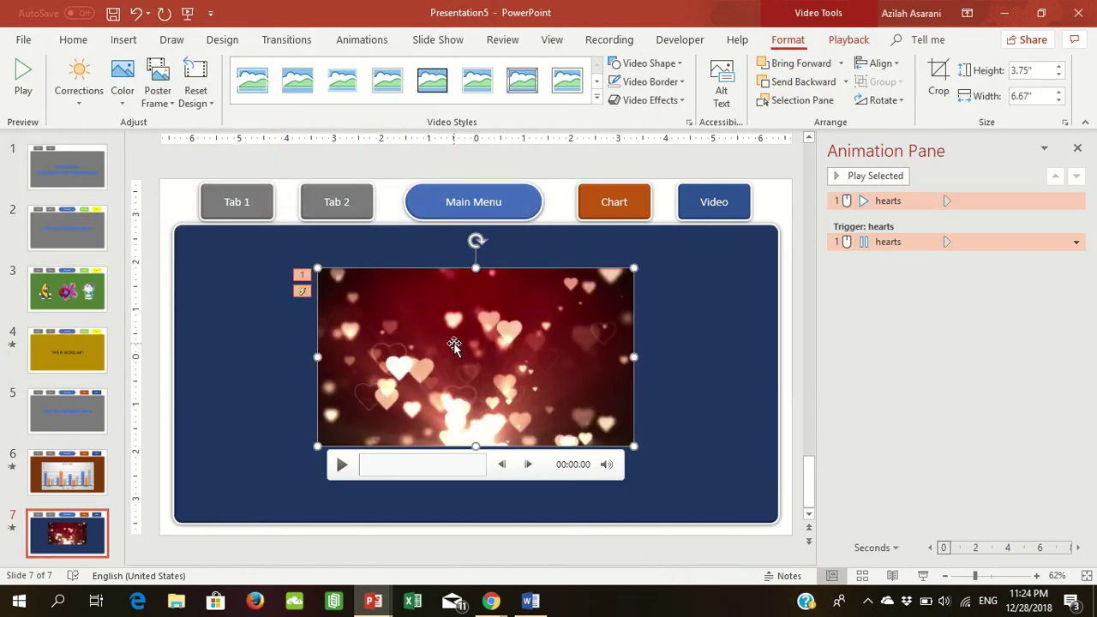
- Set the hearts video to start Automatically, then enlarge it and move it lower
{"action": "left_click", "coordinate": [846, 40]}
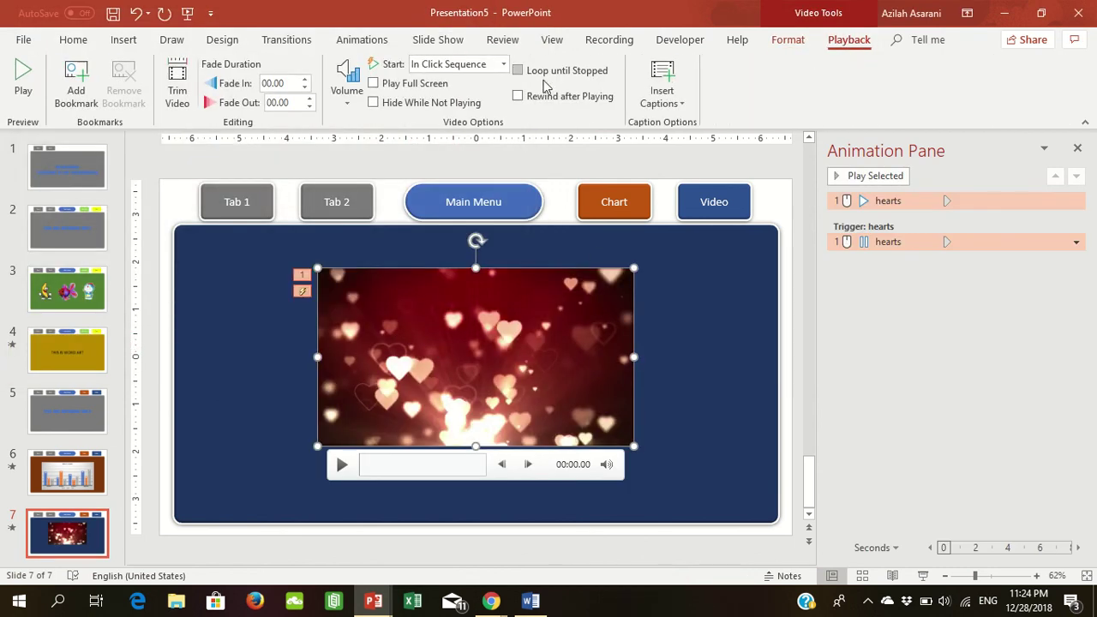
{"action": "left_click", "coordinate": [504, 65]}
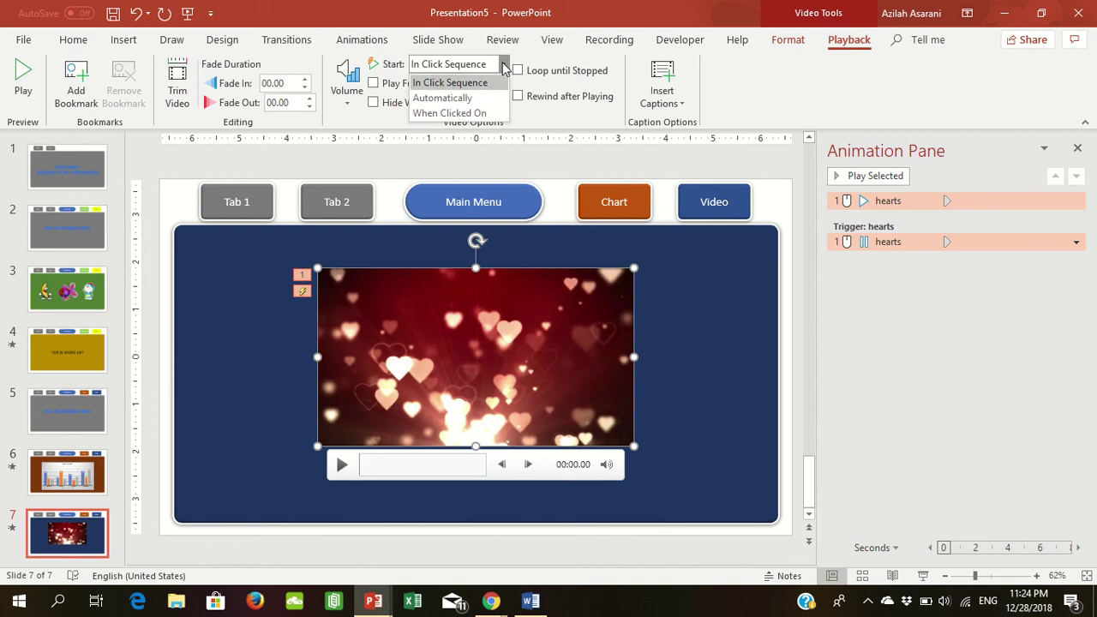
{"action": "left_click", "coordinate": [464, 100]}
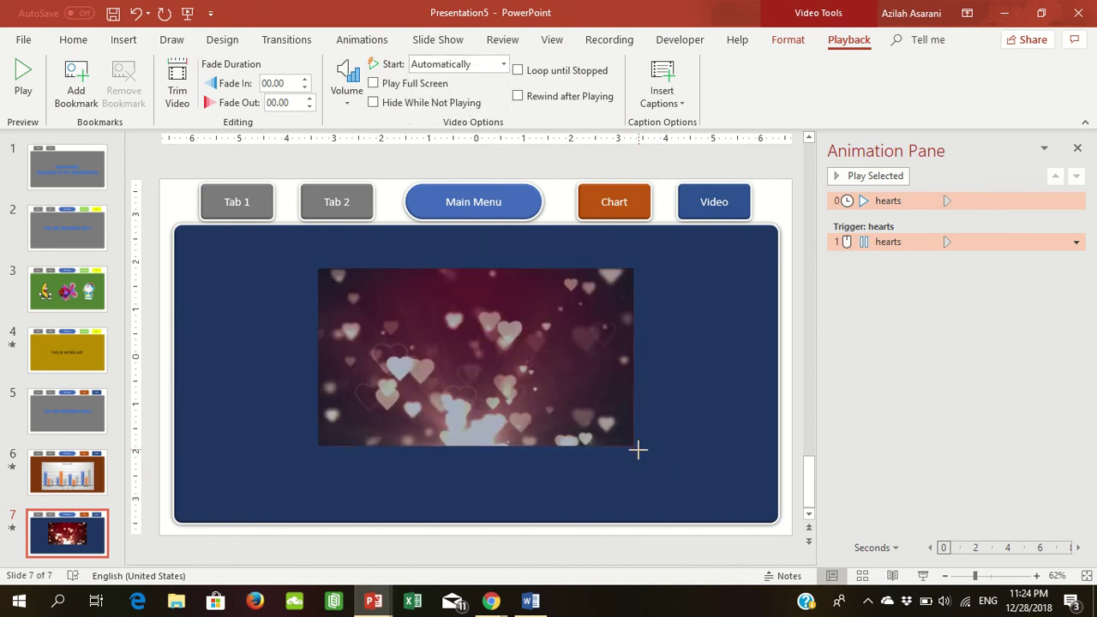
{"action": "left_click_drag", "start_coordinate": [635, 446], "coordinate": [659, 460]}
{"action": "left_click_drag", "start_coordinate": [519, 317], "coordinate": [526, 333]}
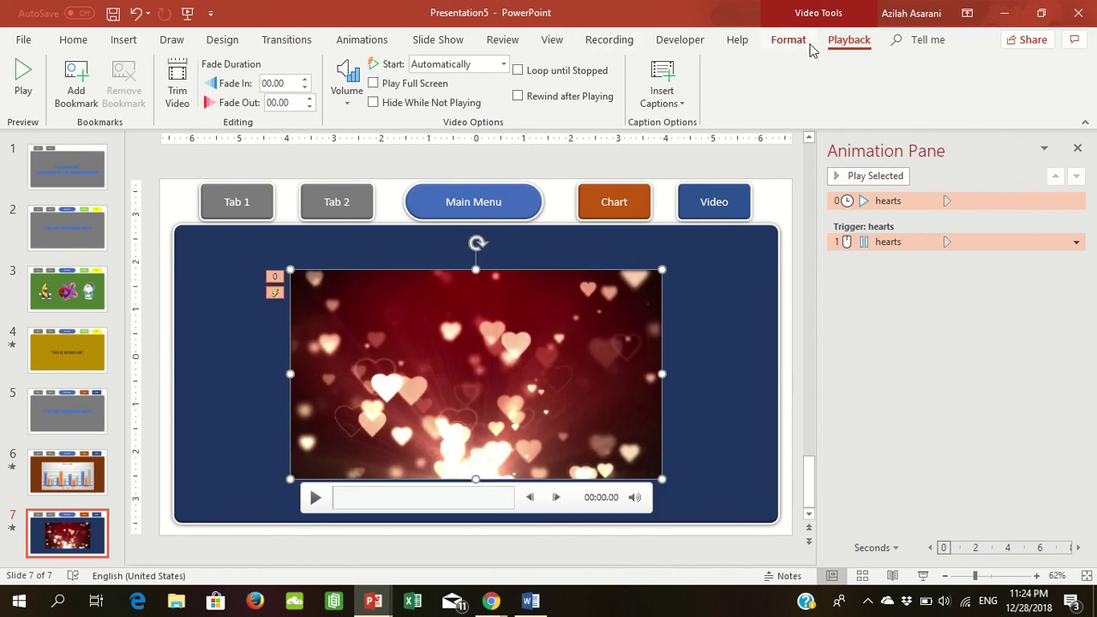
- Apply the Rotated, White video style and nudge the framed video into place
{"action": "left_click", "coordinate": [781, 43]}
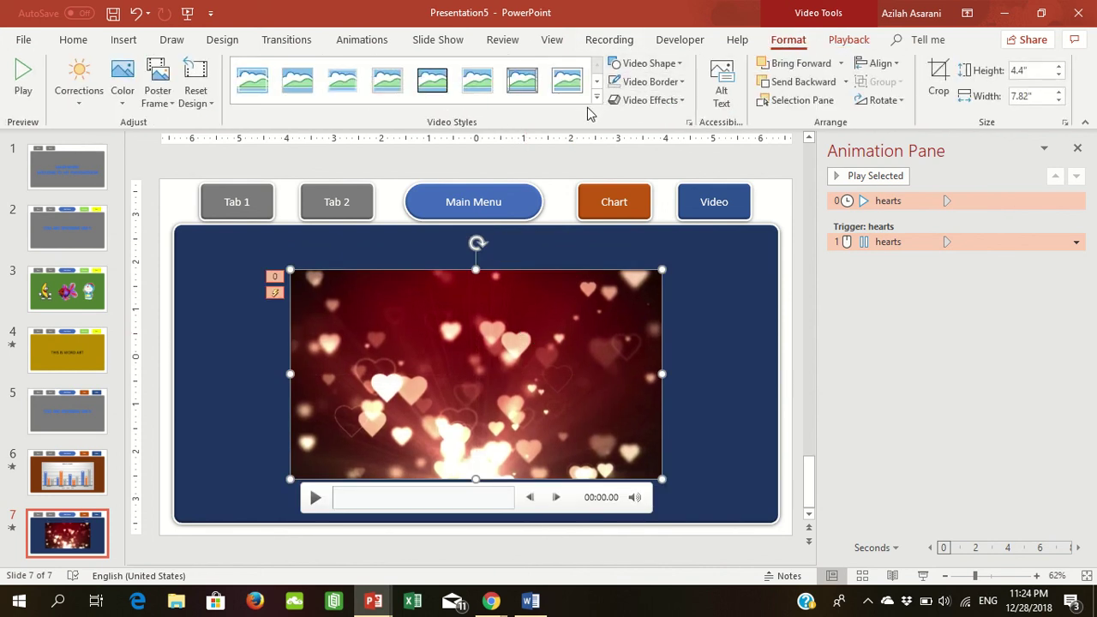
{"action": "left_click", "coordinate": [597, 102]}
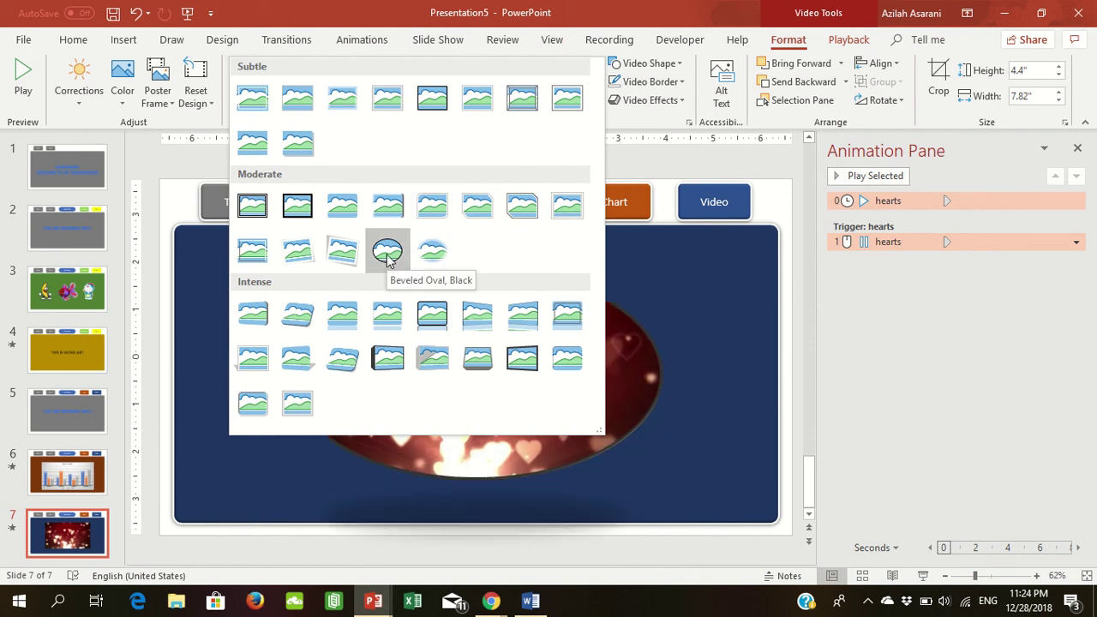
{"action": "left_click", "coordinate": [346, 247]}
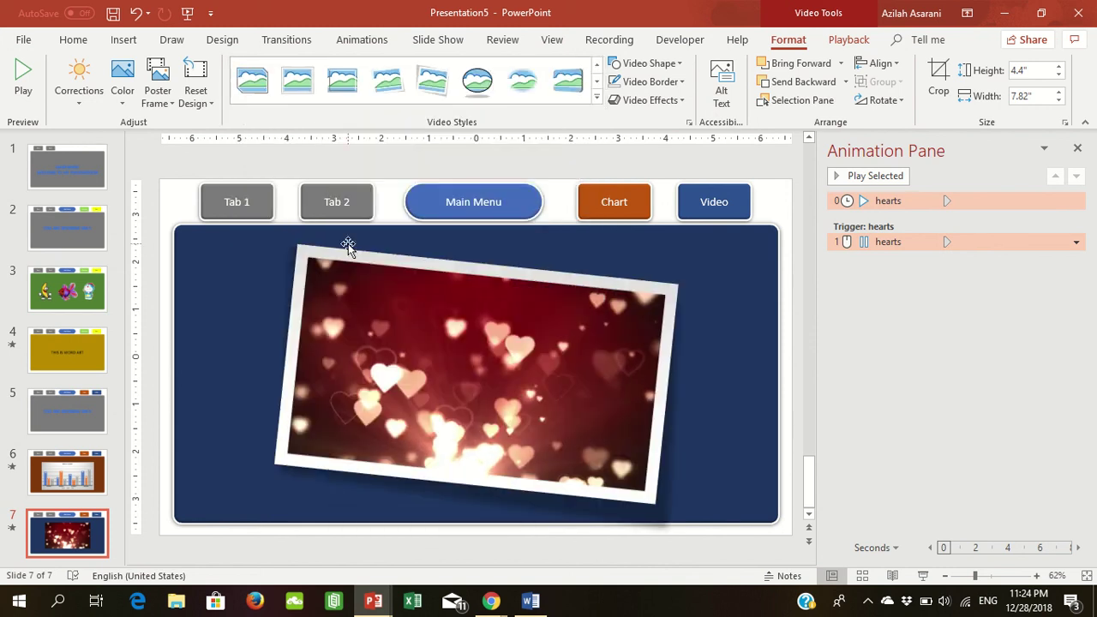
{"action": "left_click", "coordinate": [848, 41]}
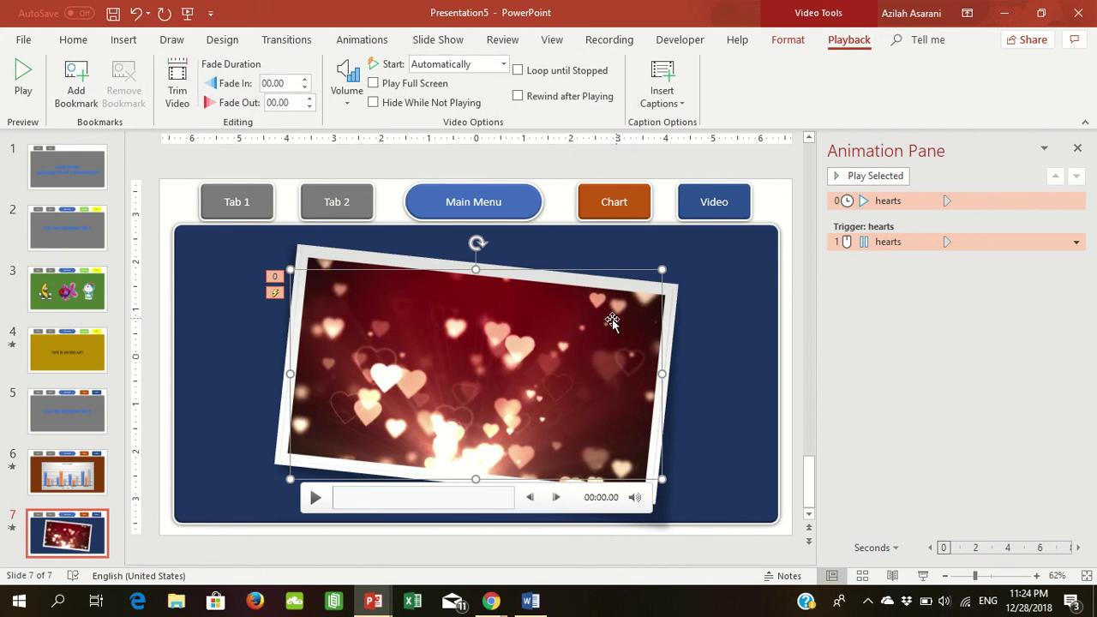
{"action": "left_click_drag", "start_coordinate": [585, 312], "coordinate": [582, 304]}
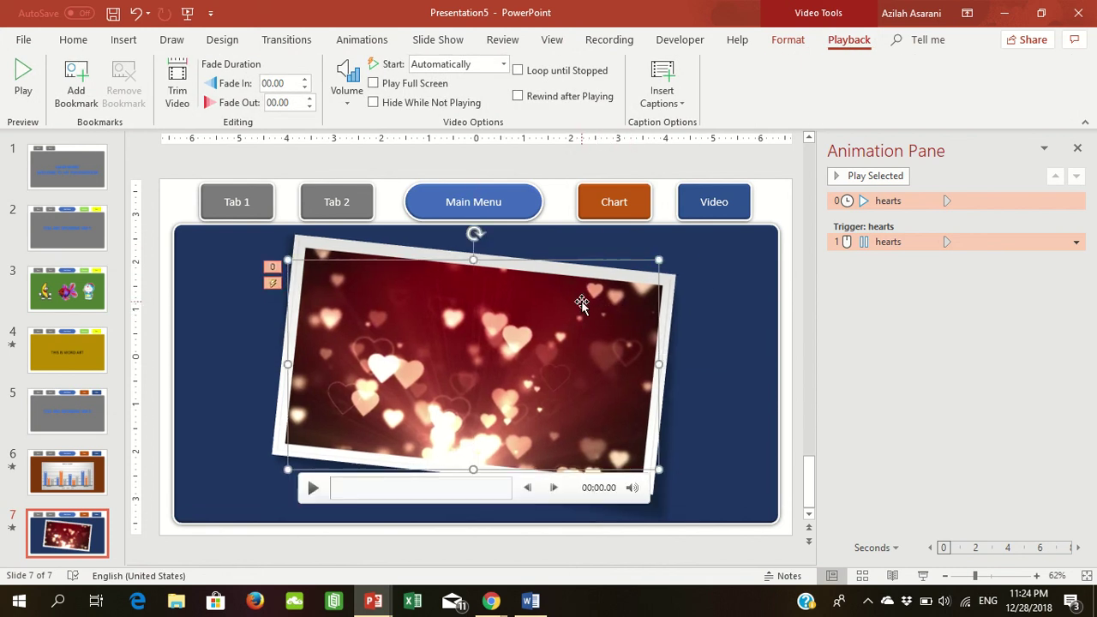
{"action": "left_click", "coordinate": [791, 202]}
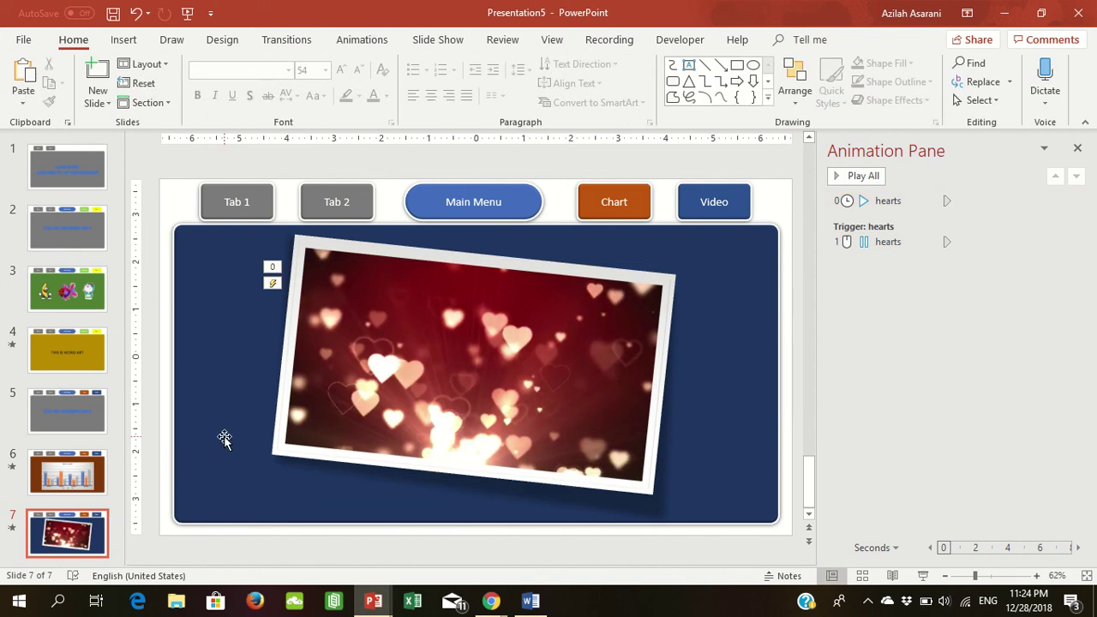
- Start the slideshow from slide 1 and test the Tab 1, Graphics and Text links
{"action": "left_click", "coordinate": [104, 174]}
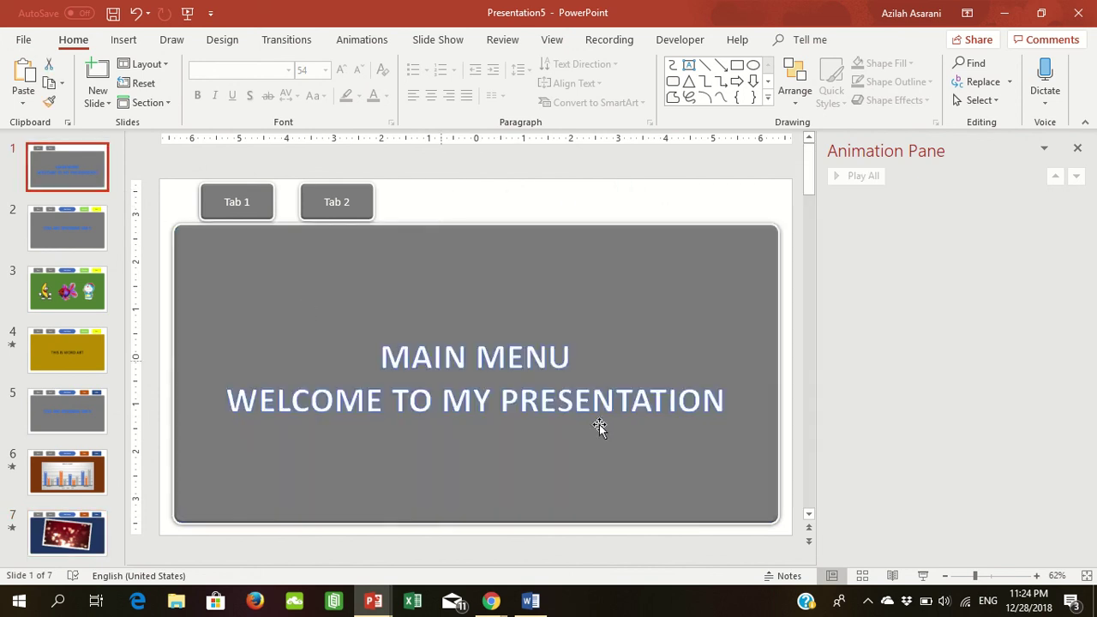
{"action": "left_click", "coordinate": [923, 576]}
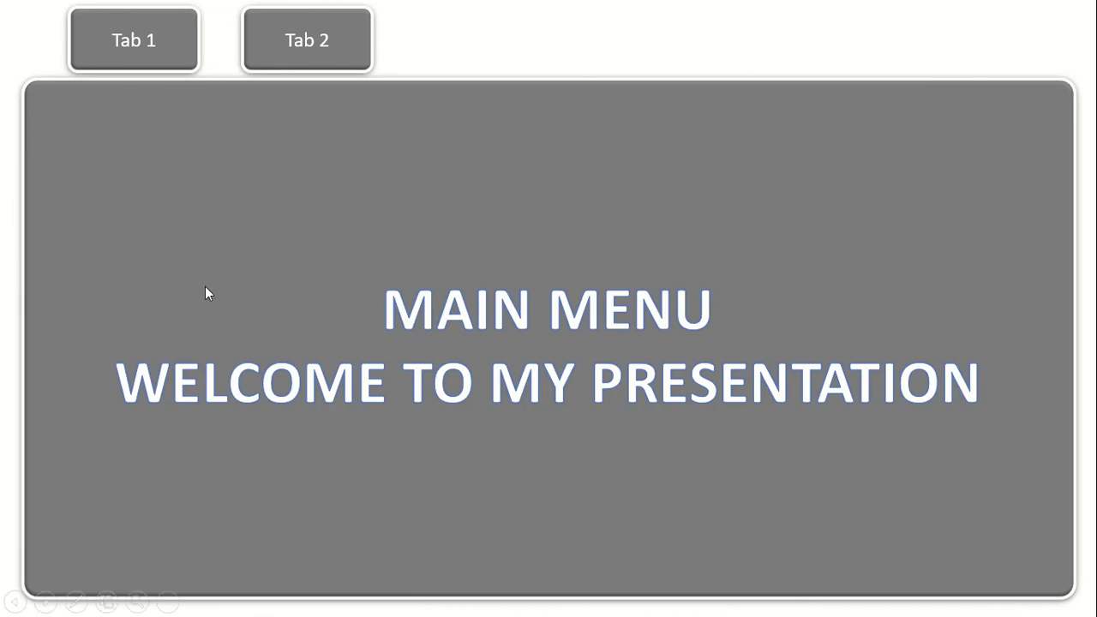
{"action": "left_click", "coordinate": [130, 52]}
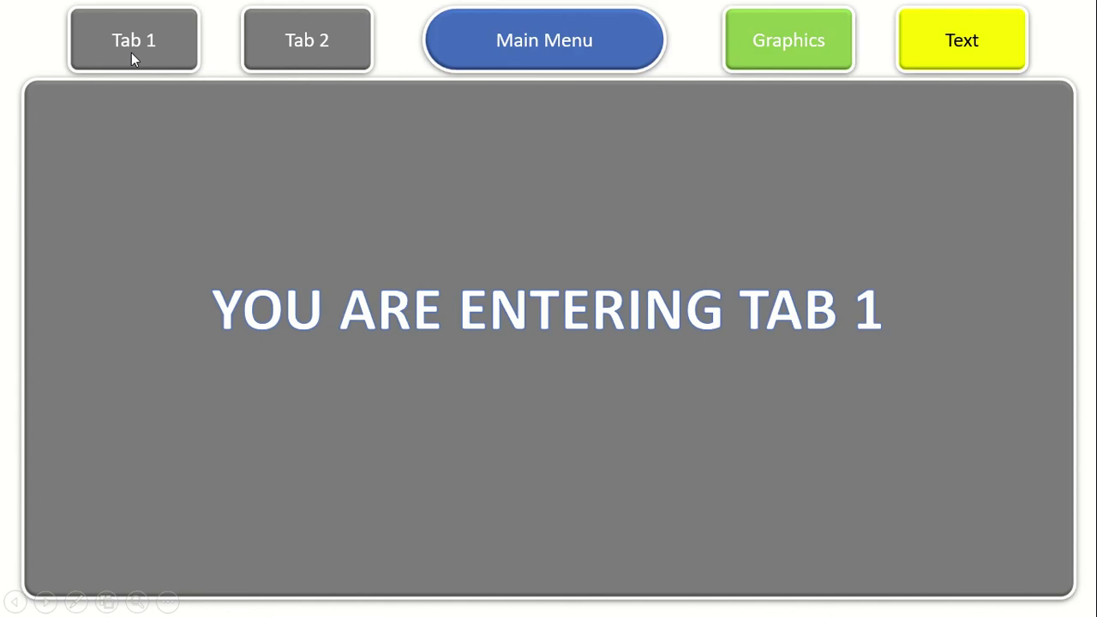
{"action": "left_click", "coordinate": [789, 55]}
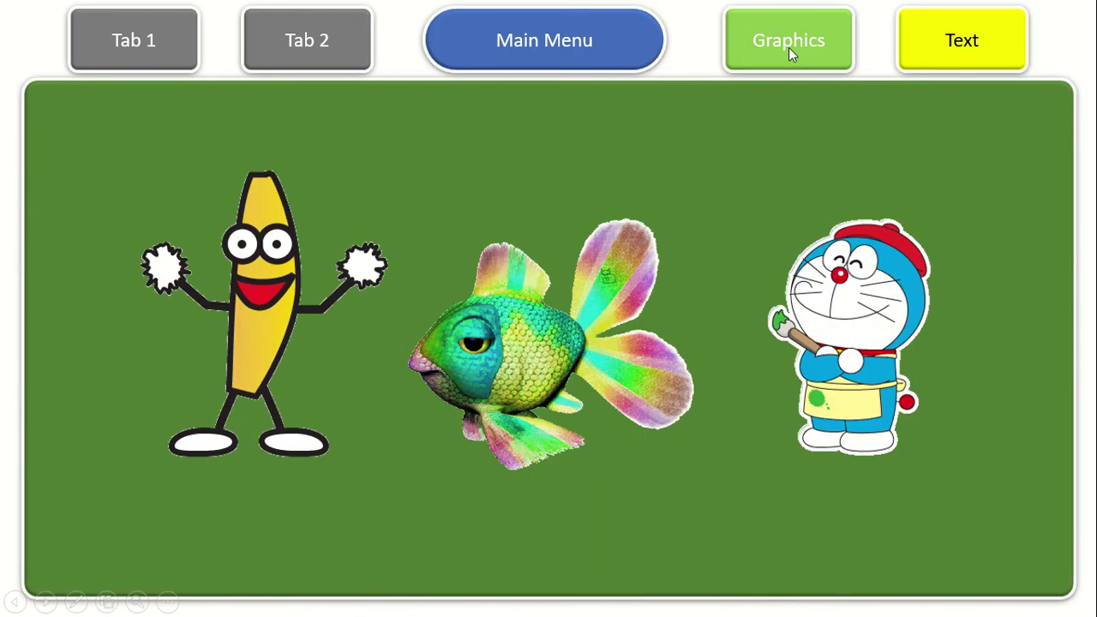
{"action": "left_click", "coordinate": [939, 52]}
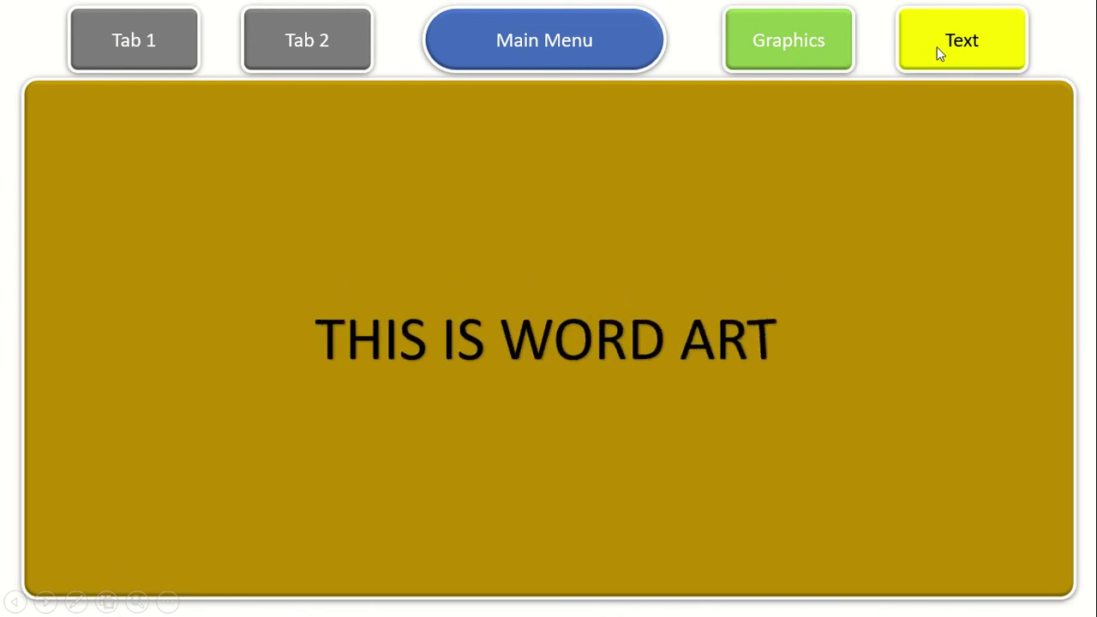
{"action": "left_click", "coordinate": [773, 39]}
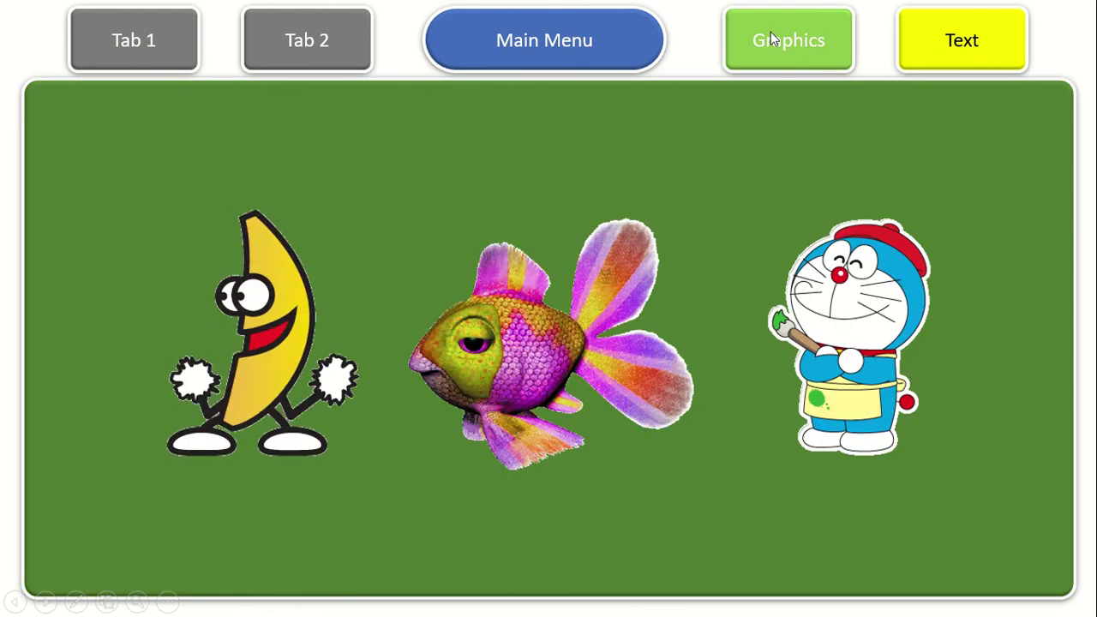
{"action": "left_click", "coordinate": [552, 38]}
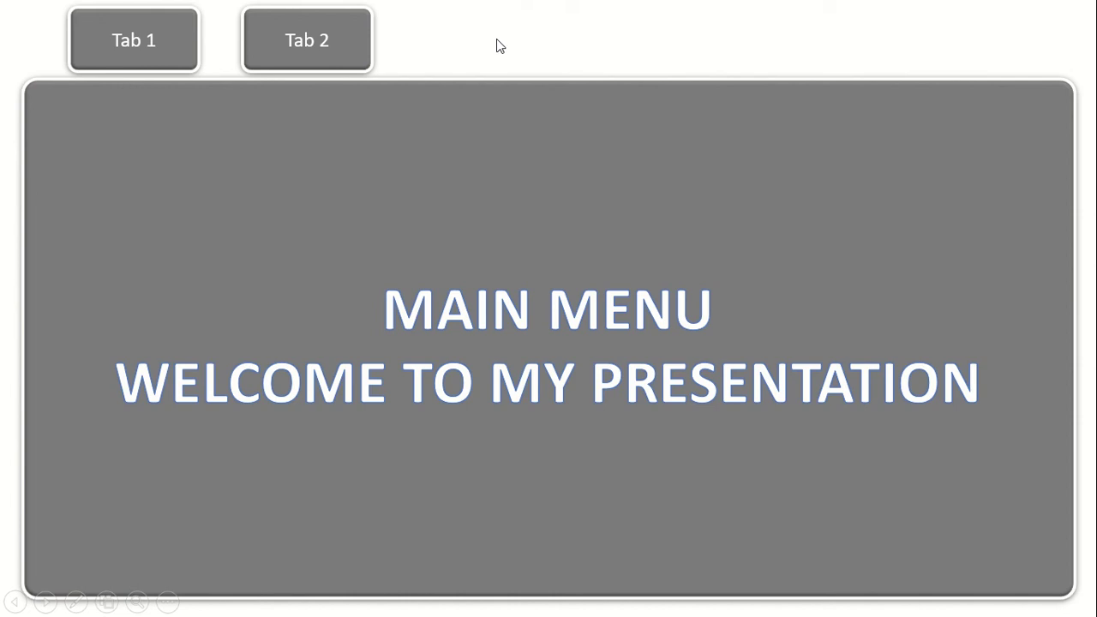
- Test the Tab 2, Chart and Video links, replaying the chart animation, then return to Main Menu
{"action": "left_click", "coordinate": [326, 43]}
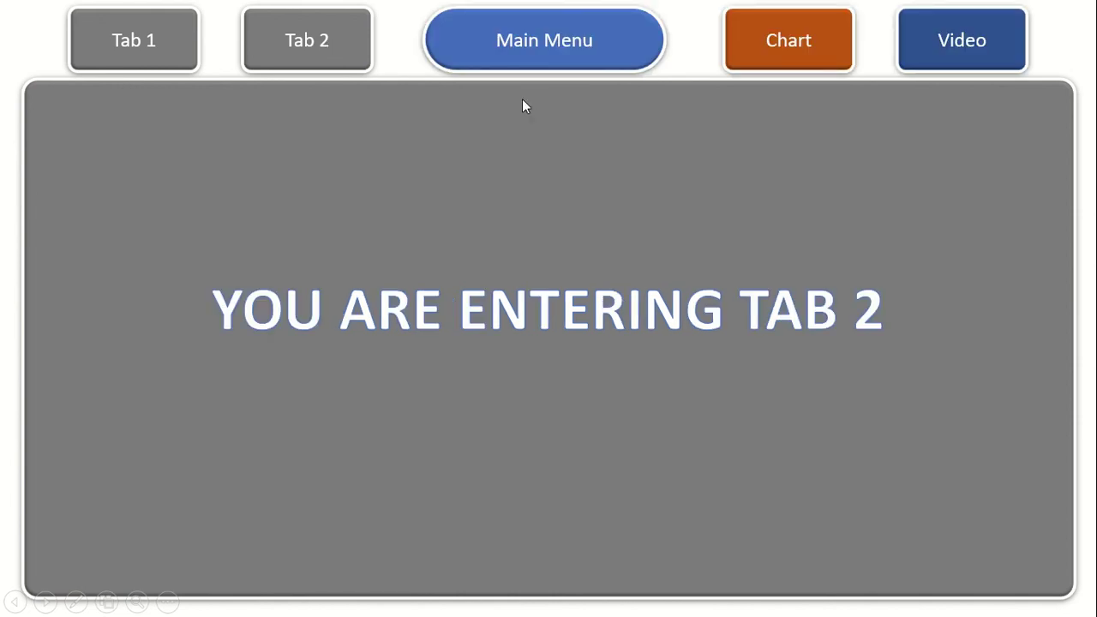
{"action": "left_click", "coordinate": [781, 54]}
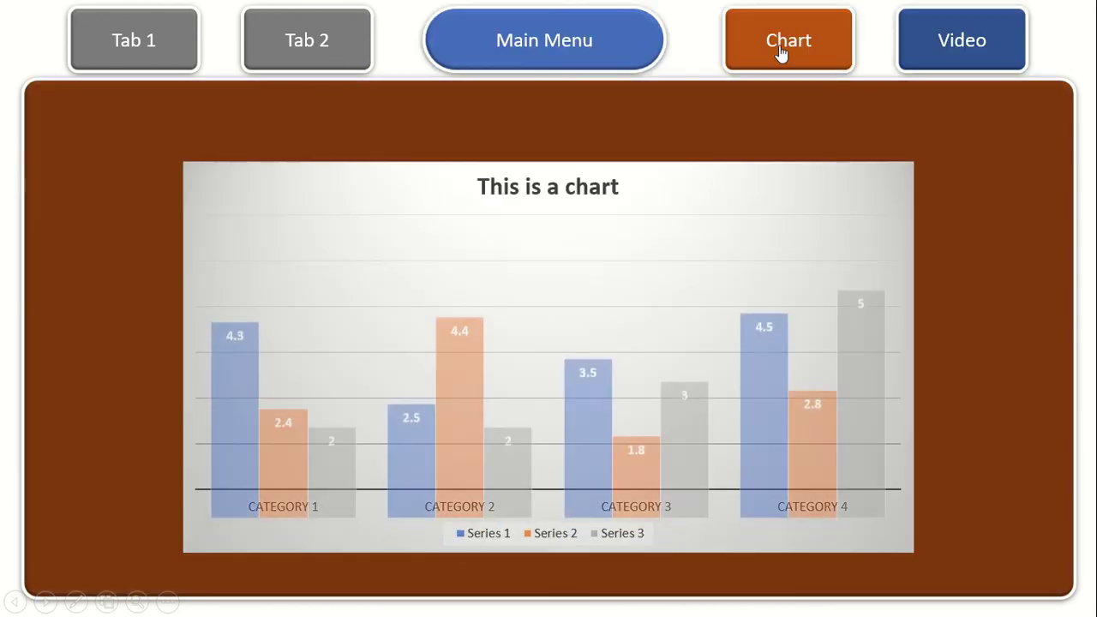
{"action": "left_click", "coordinate": [779, 50]}
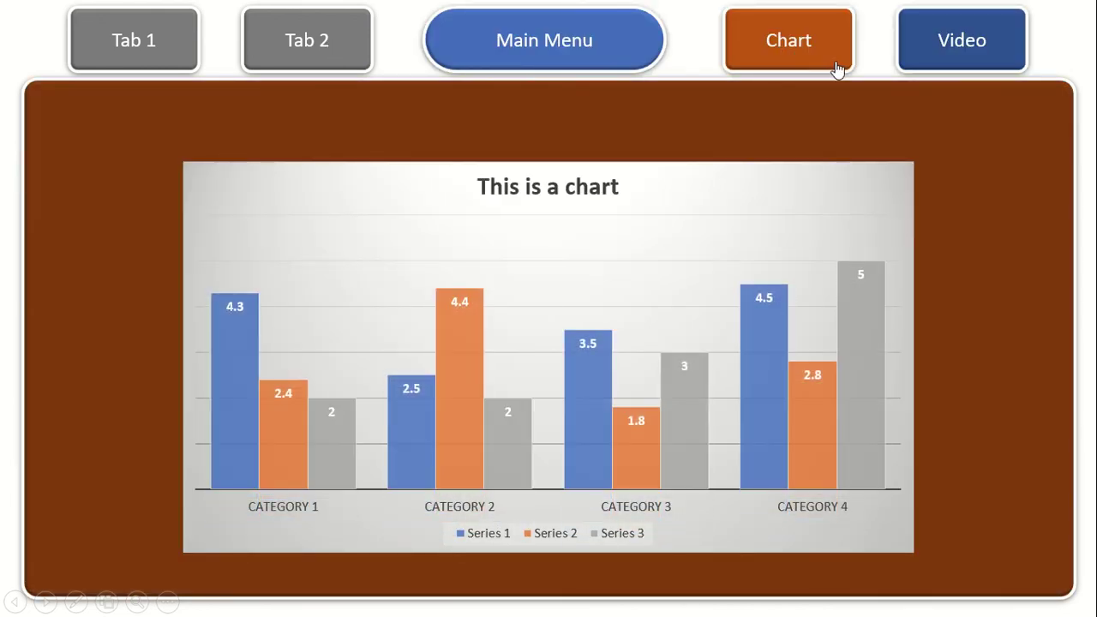
{"action": "left_click", "coordinate": [958, 49]}
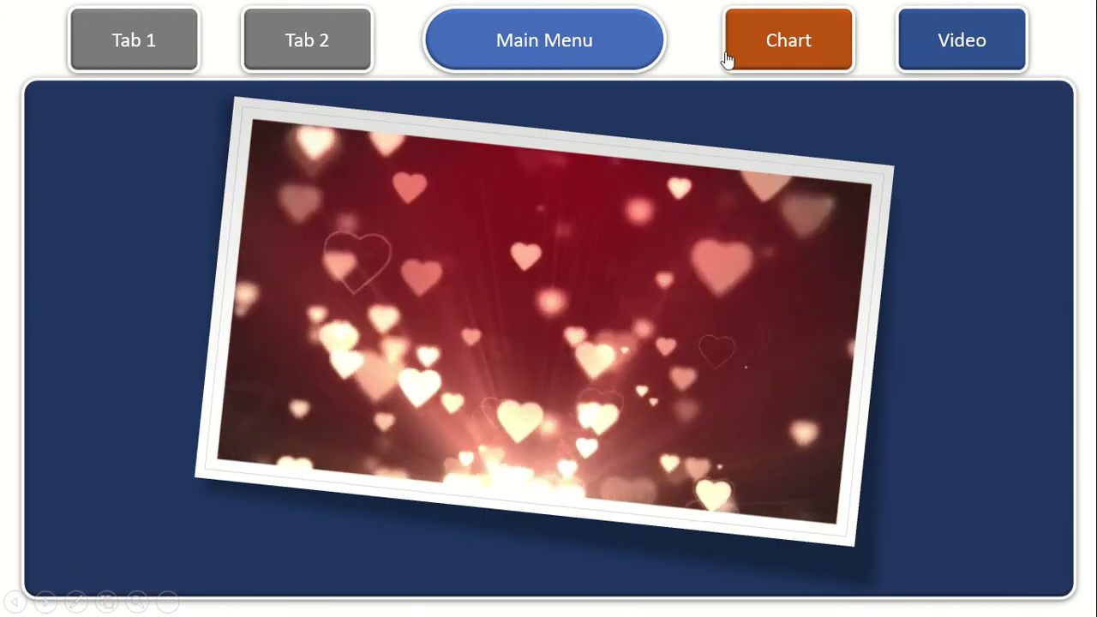
{"action": "left_click", "coordinate": [538, 60]}
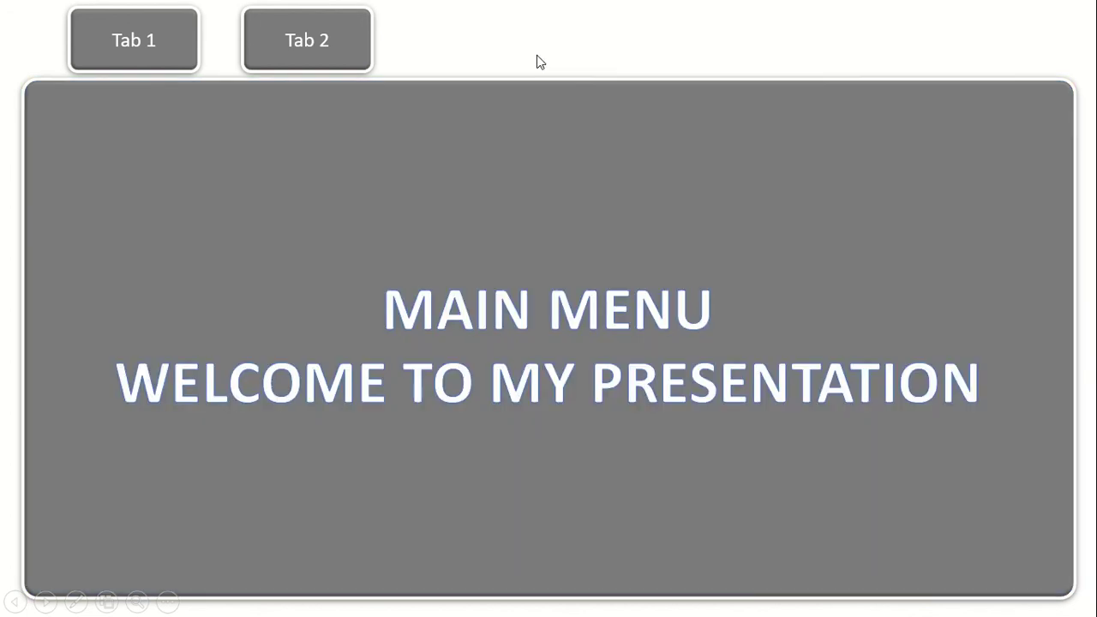